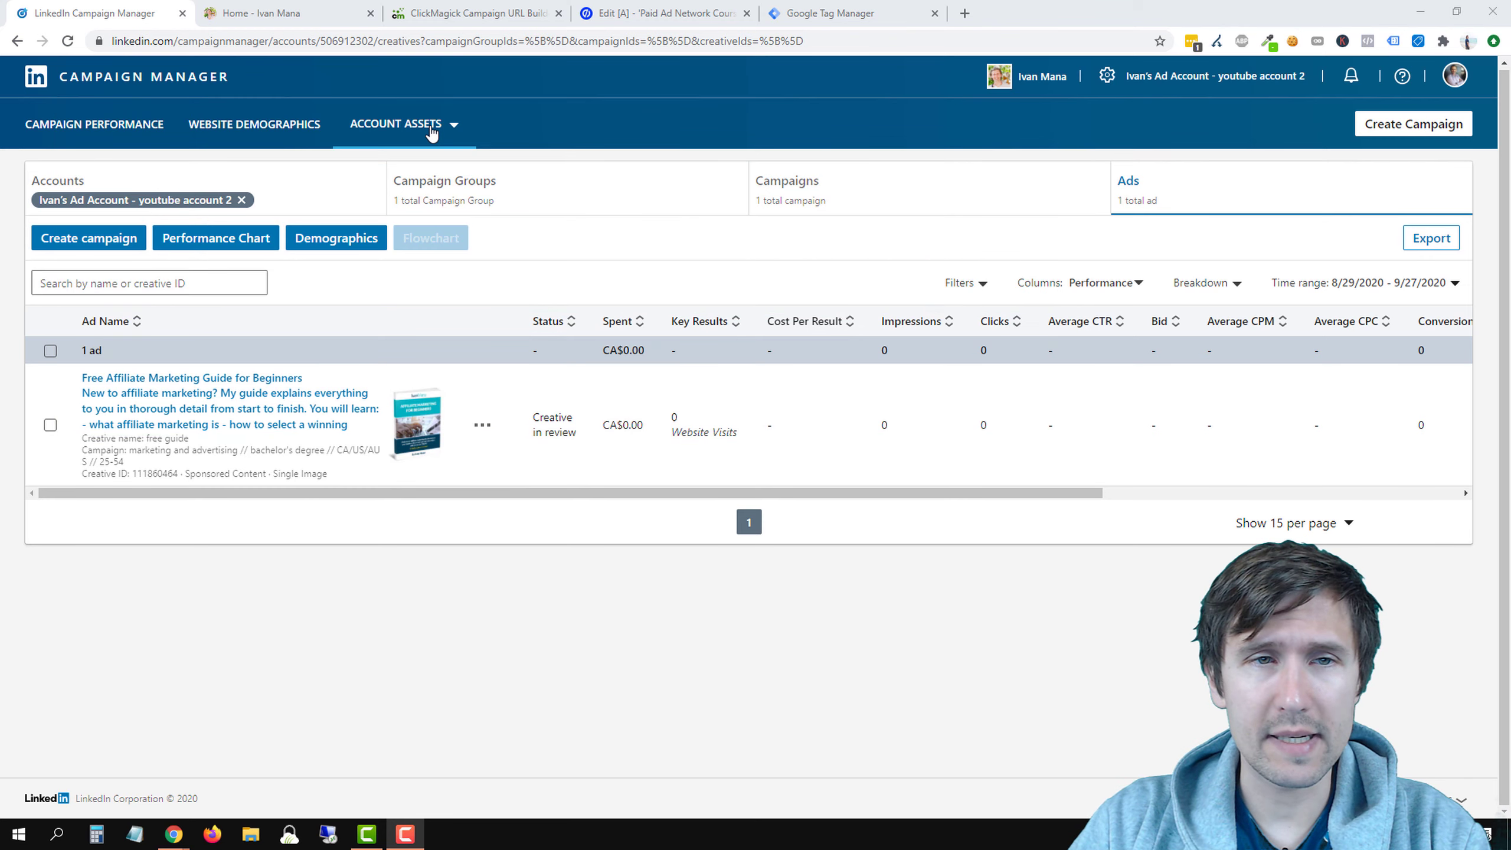
Start installing the LinkedIn Insight Tag from the account assets and expand the option to send the tag to a developer
left_click(429, 124)
left_click(352, 156)
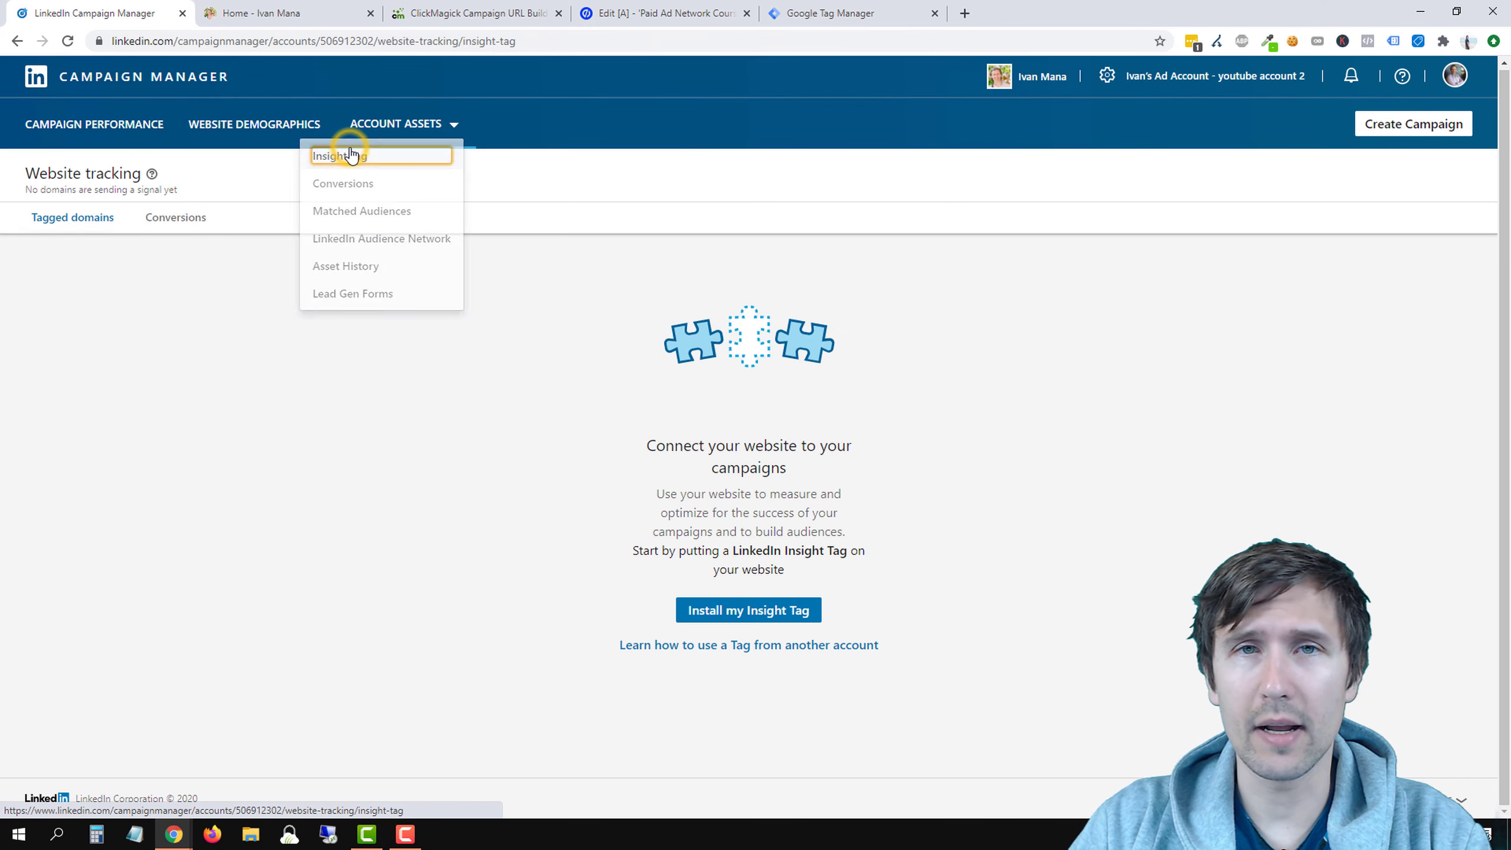
left_click(716, 610)
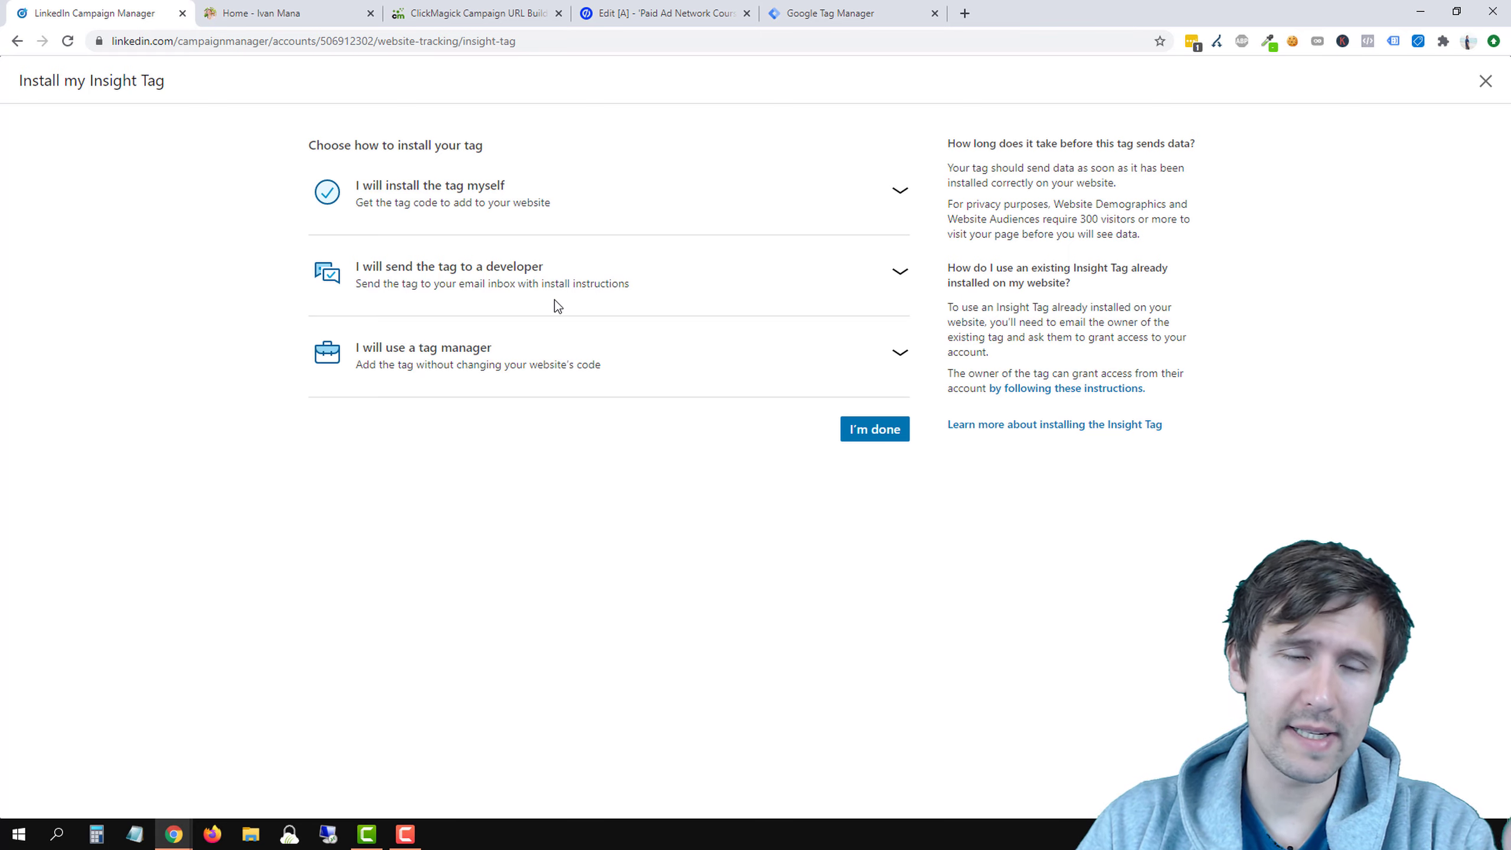
left_click(569, 275)
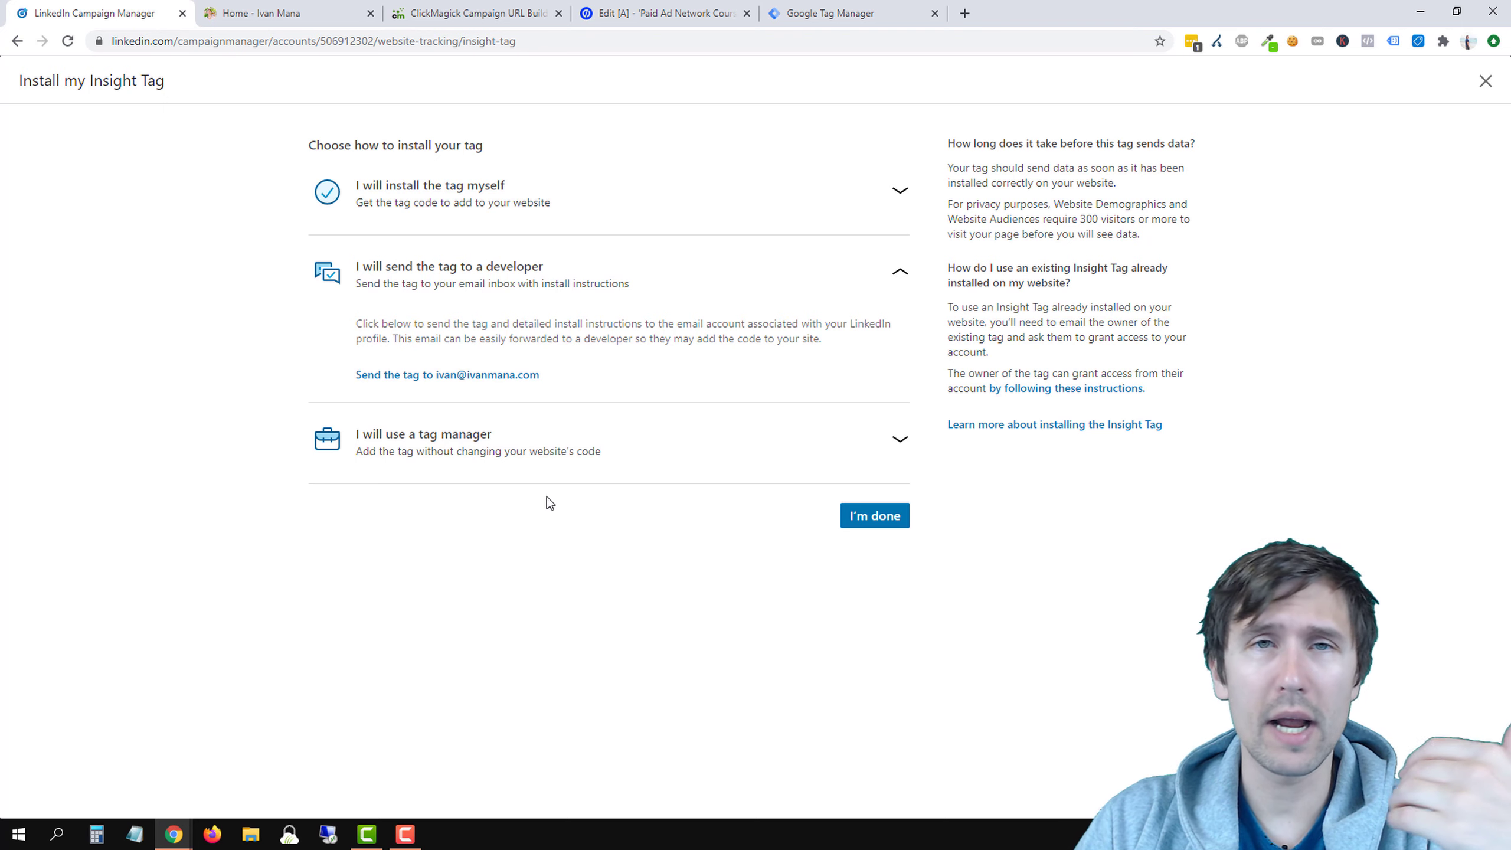
Show the option to install the tag yourself and copy the Insight Tag code to the clipboard
left_click(516, 212)
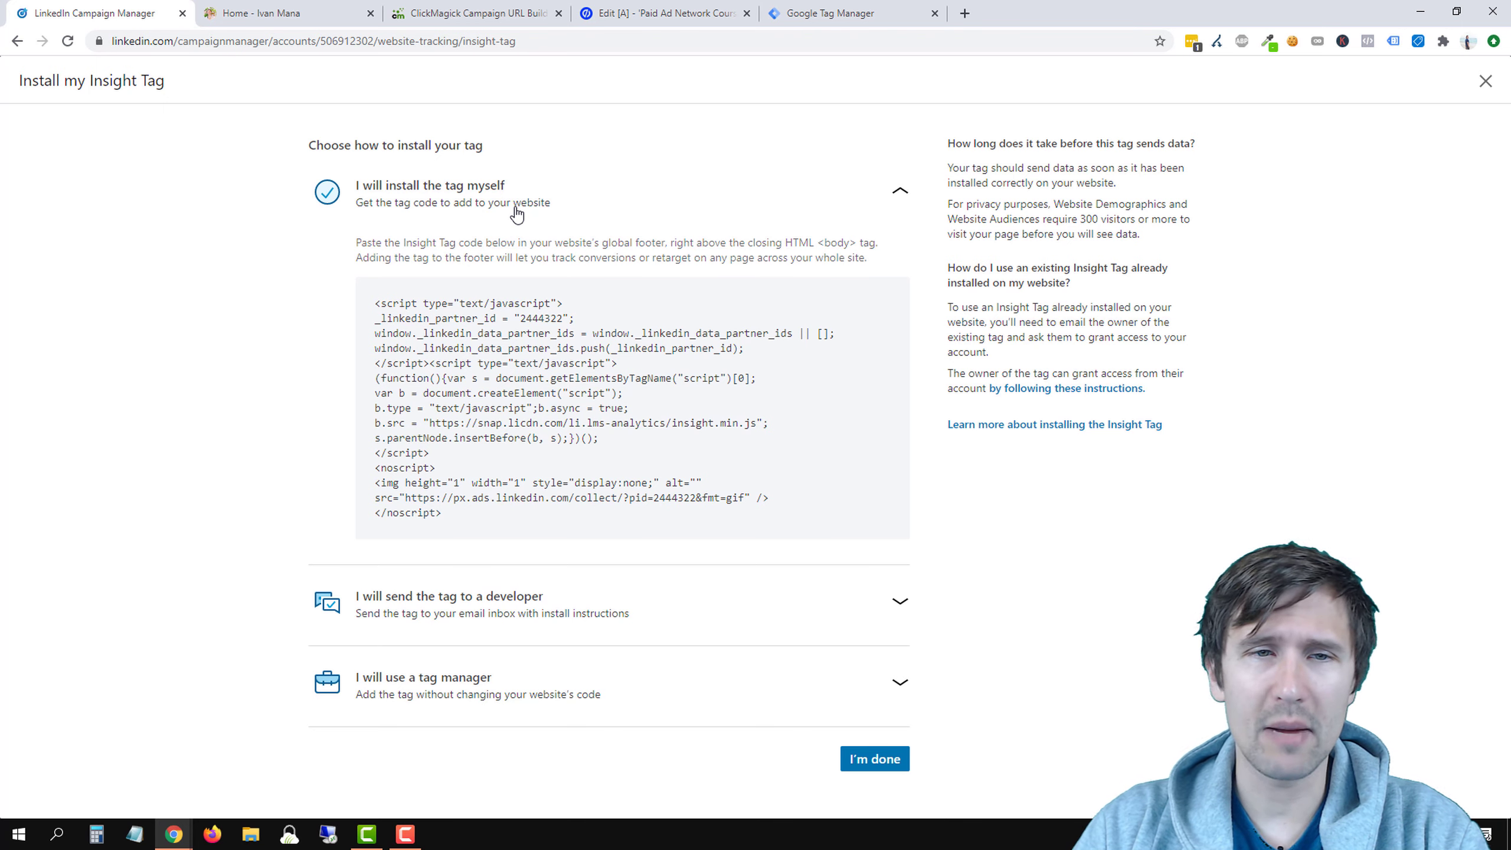
mouse_move(500, 329)
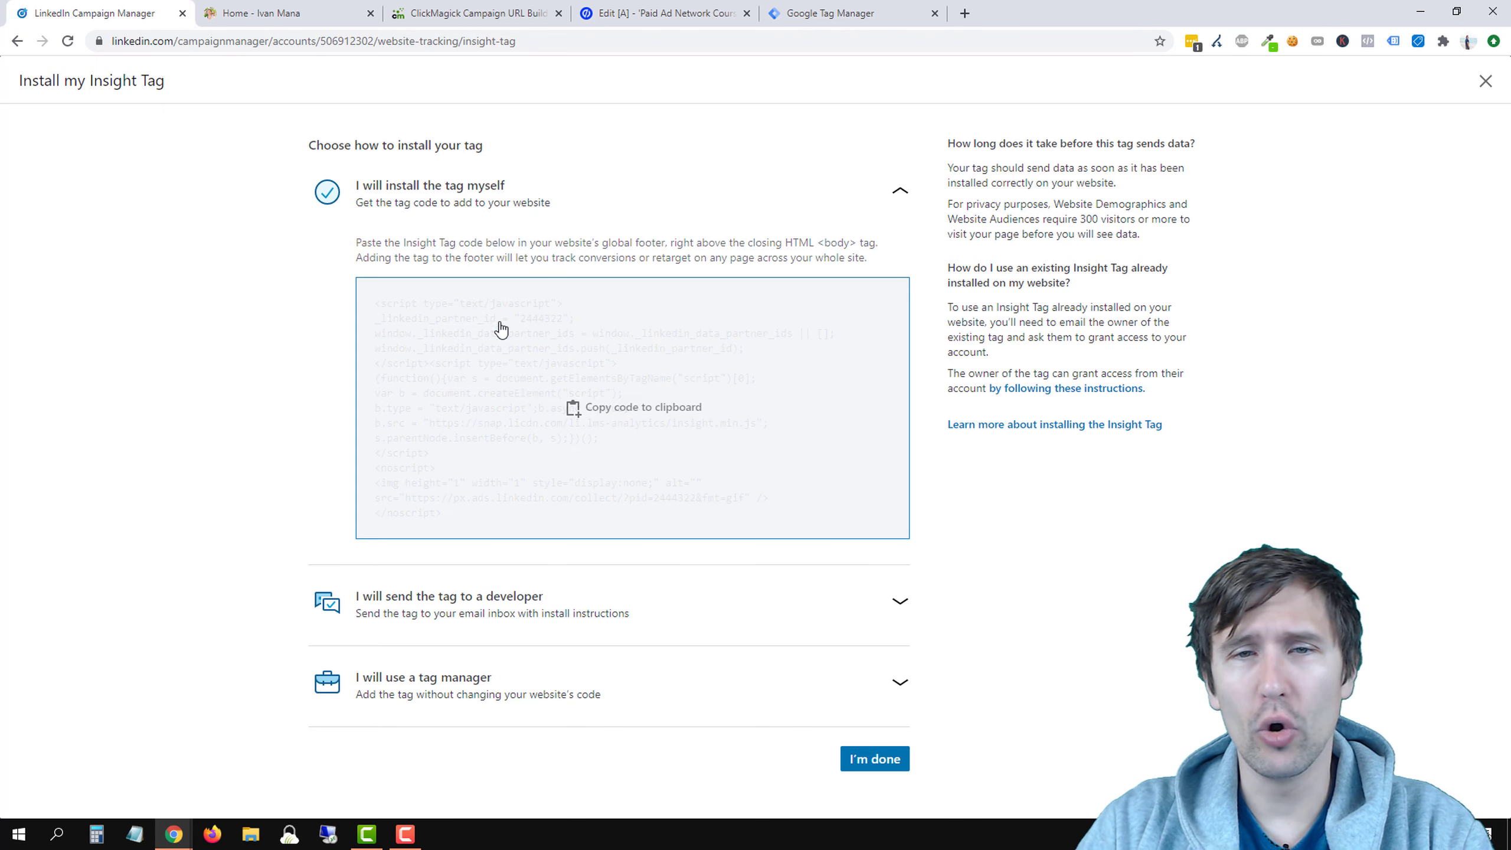
left_click(668, 426)
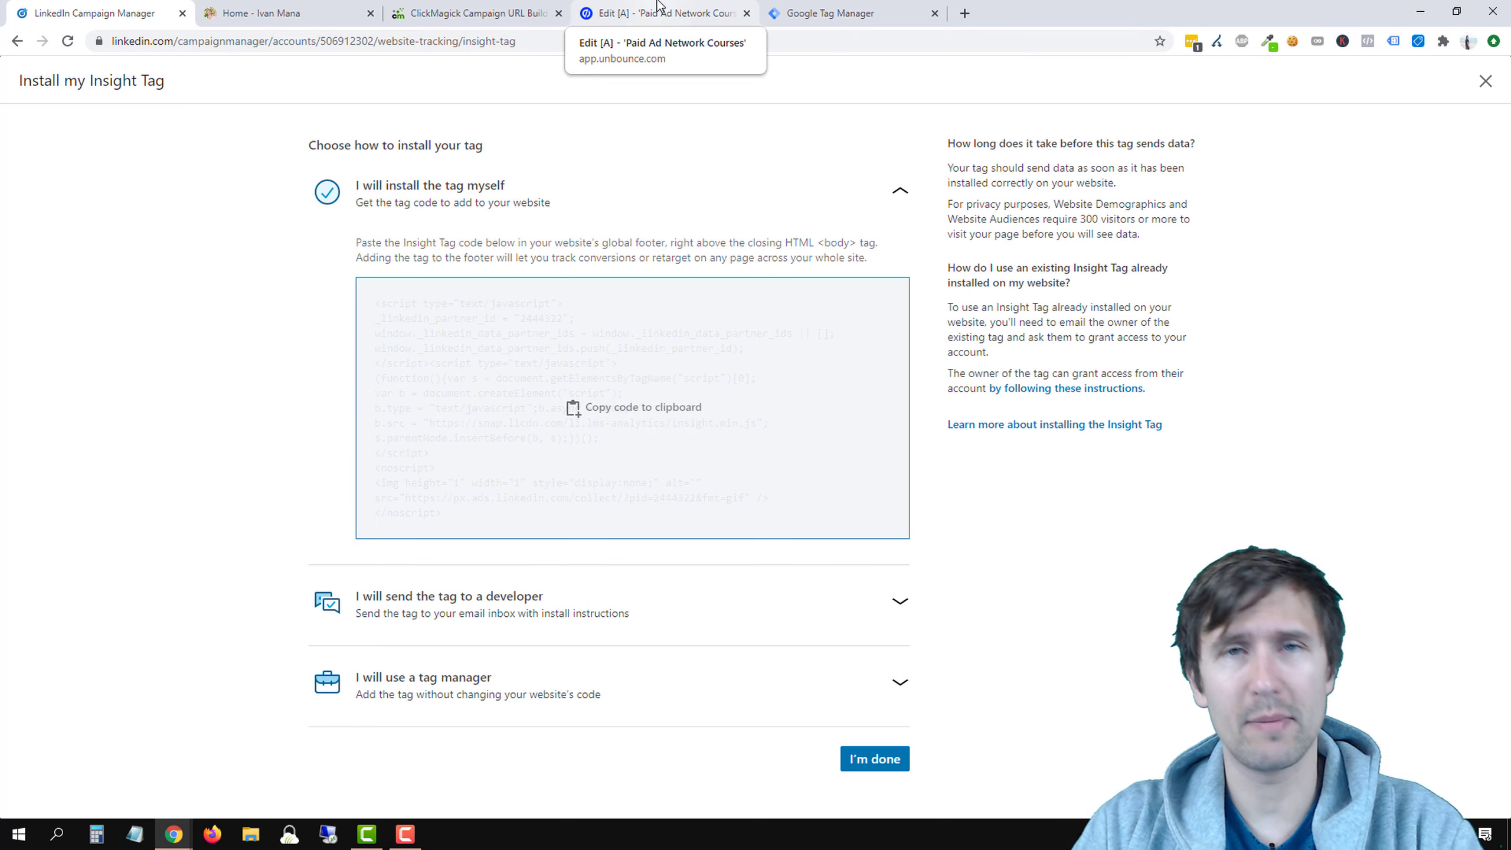
Switch to the Unbounce landing page editor, add a new JavaScript to the page and paste the Insight Tag code into it
left_click(659, 7)
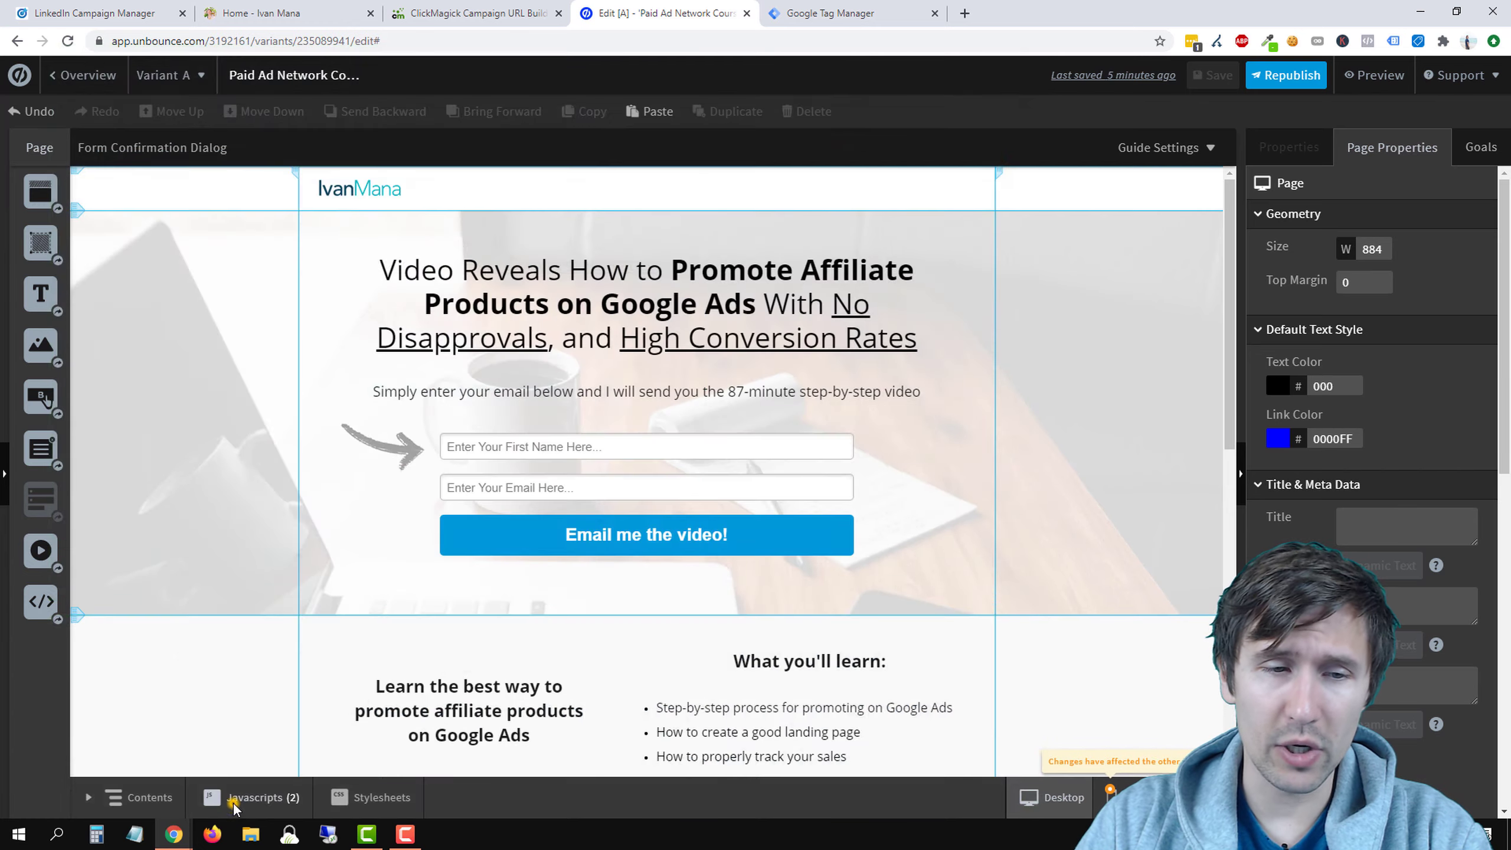
left_click(235, 805)
left_click(237, 768)
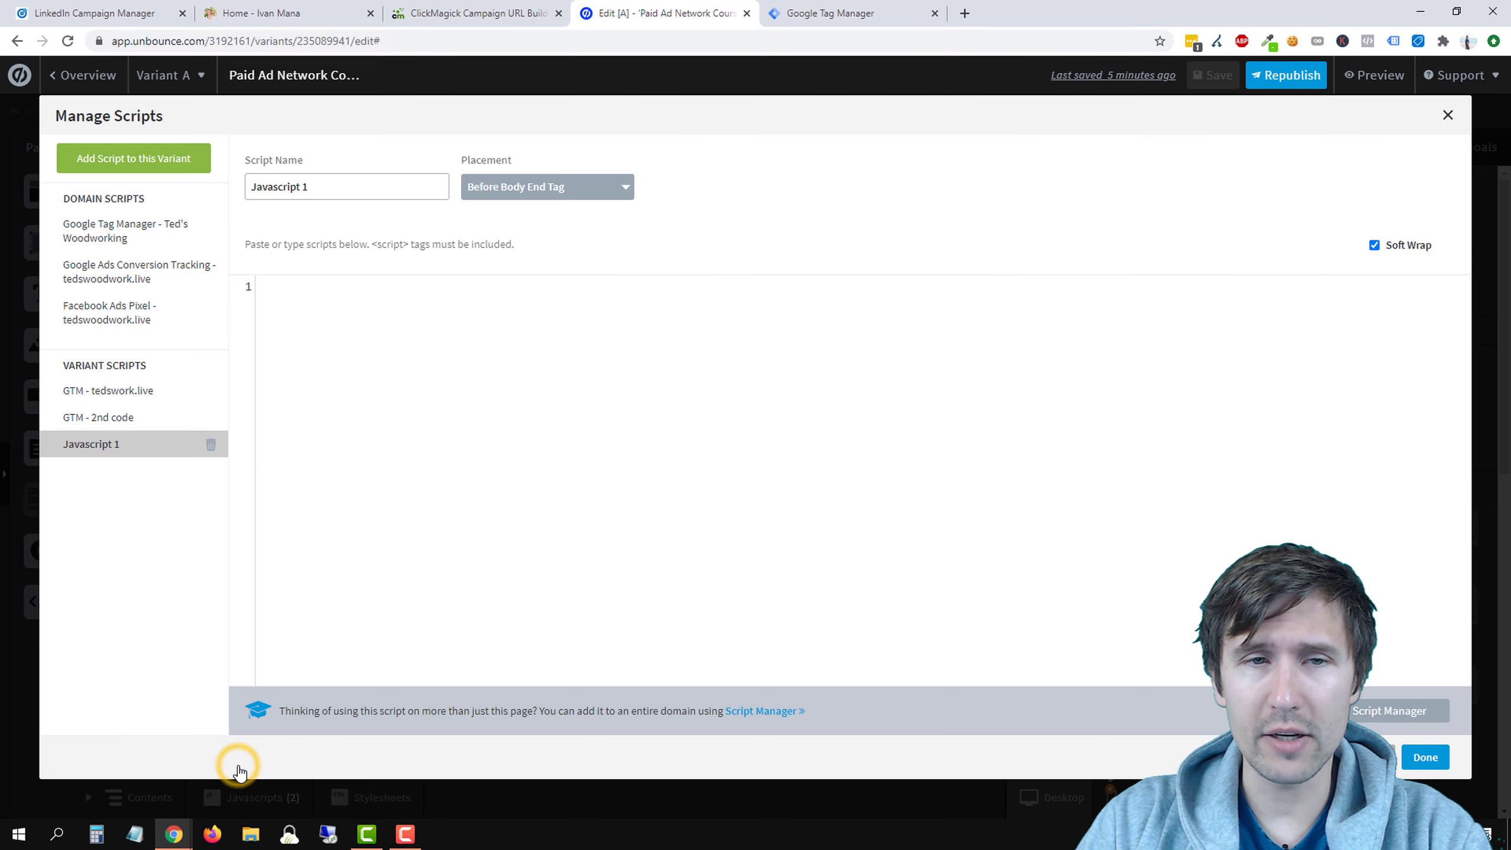
right_click(301, 297)
left_click(337, 412)
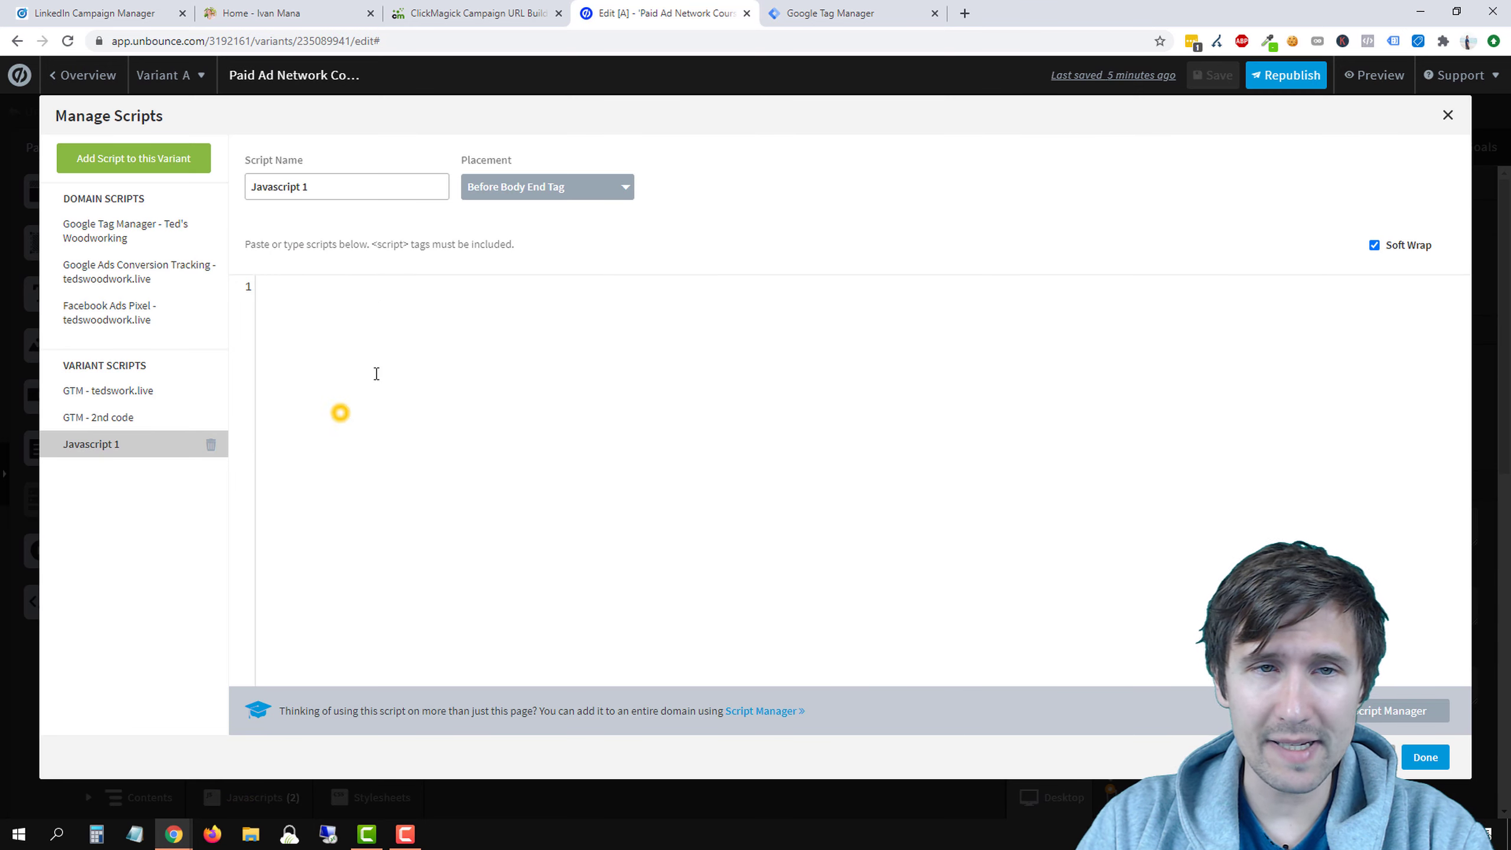
Name the new script "LinkedIn code" and finish managing the scripts
left_click(351, 190)
triple_click(371, 186)
type("LinkedIn code")
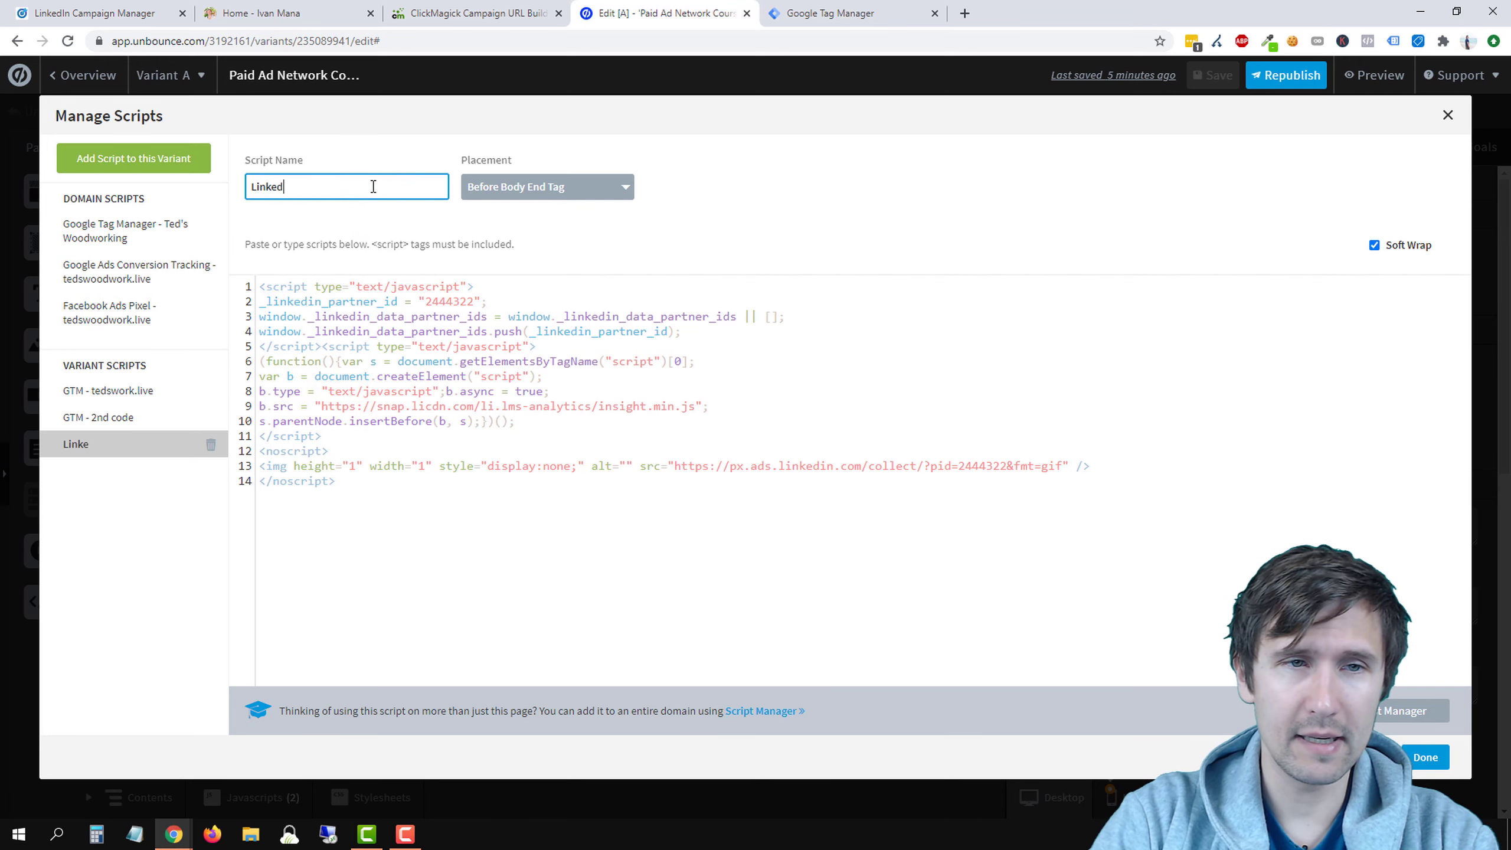
left_click(1425, 757)
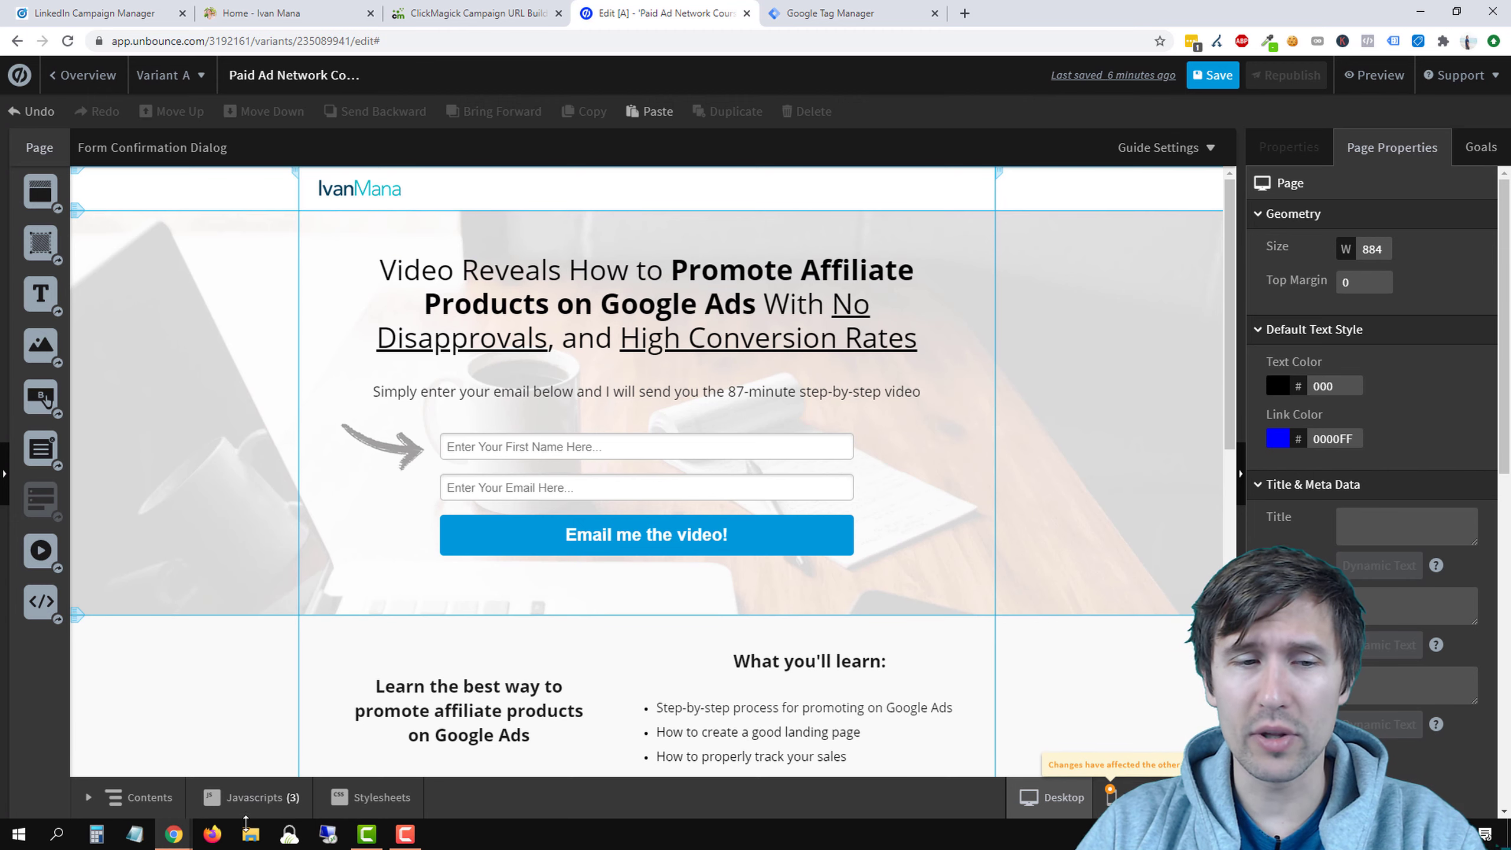
Reopen the "LinkedIn code" script to review its placement and contents, then close it without changes
left_click(245, 800)
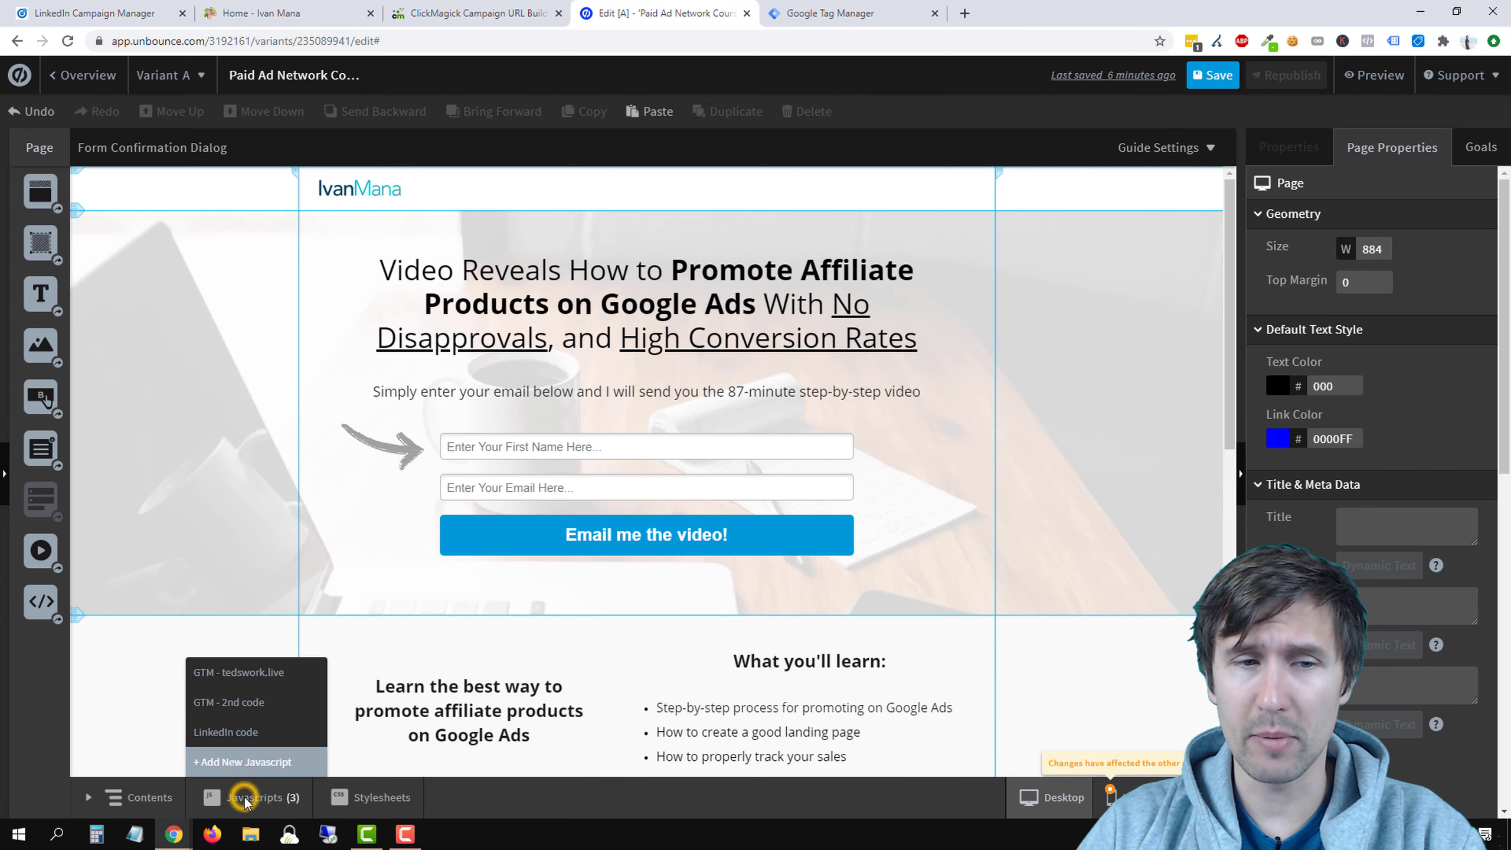
left_click(226, 733)
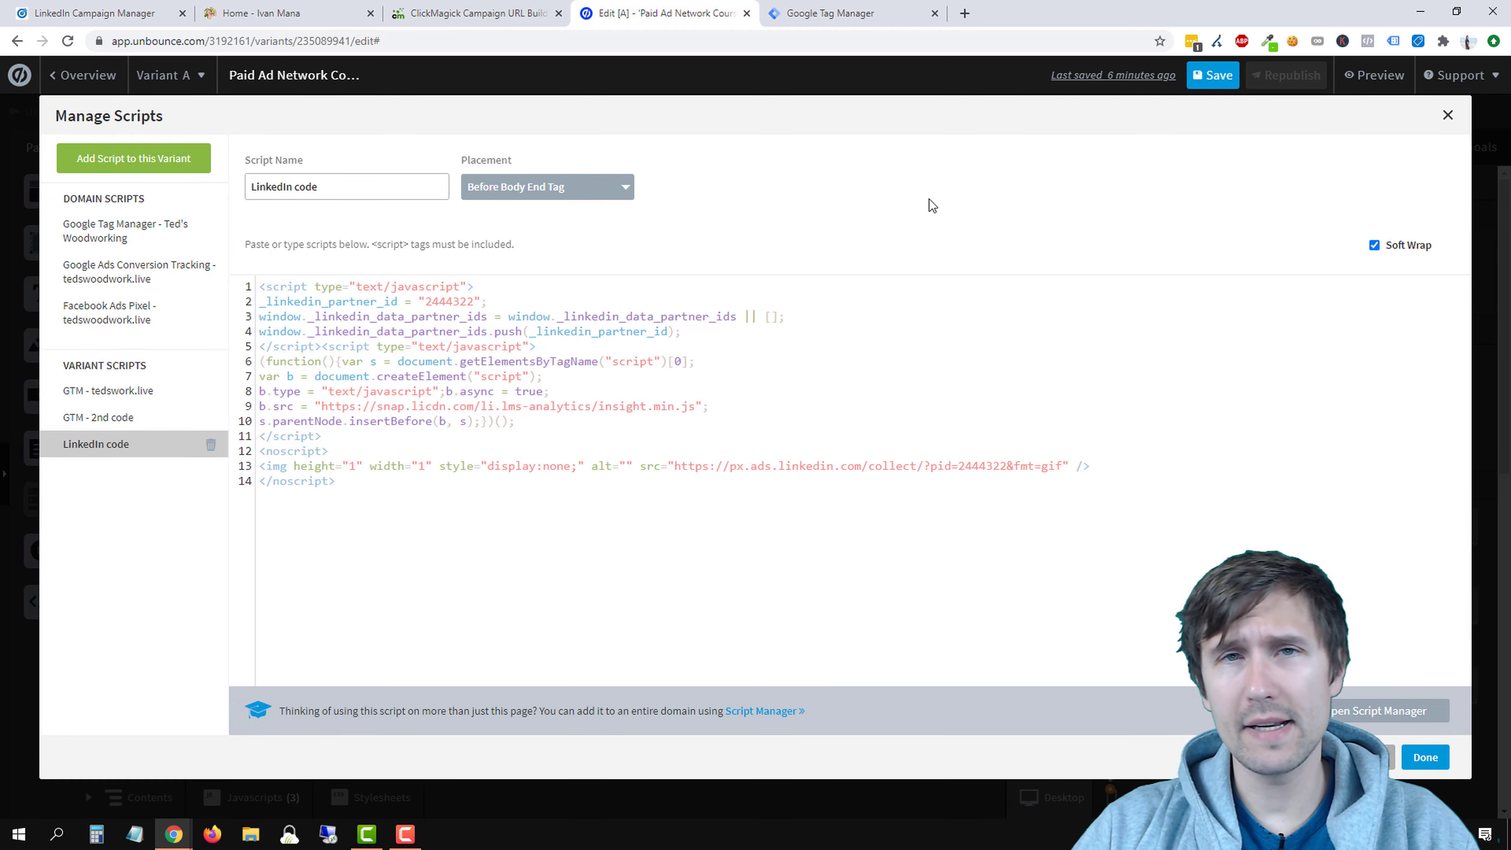
left_click(1445, 117)
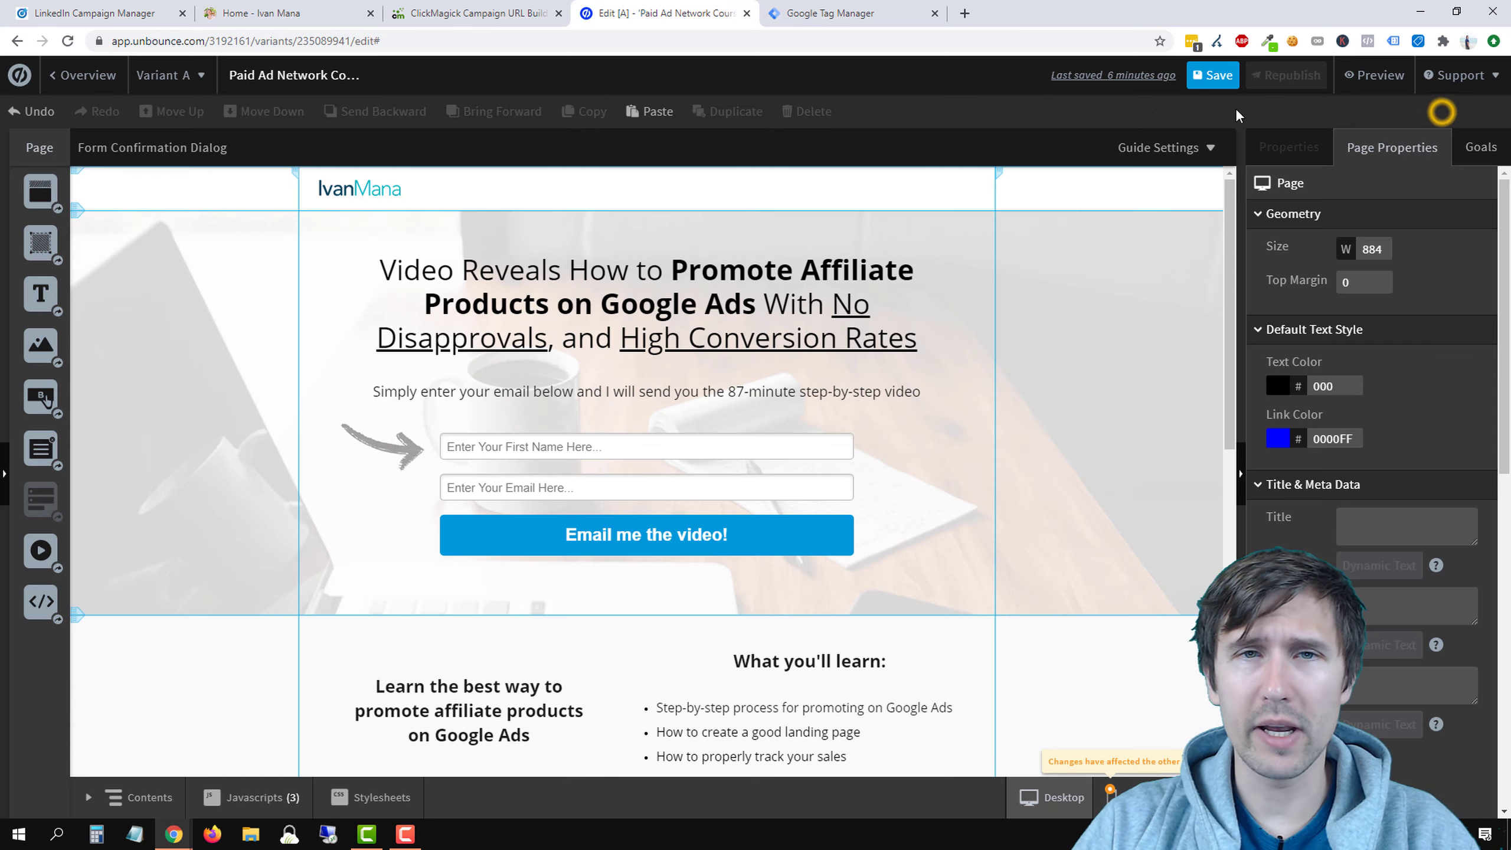
Switch to Google Tag Manager and create a new tag of the LinkedIn Insight type
left_click(828, 9)
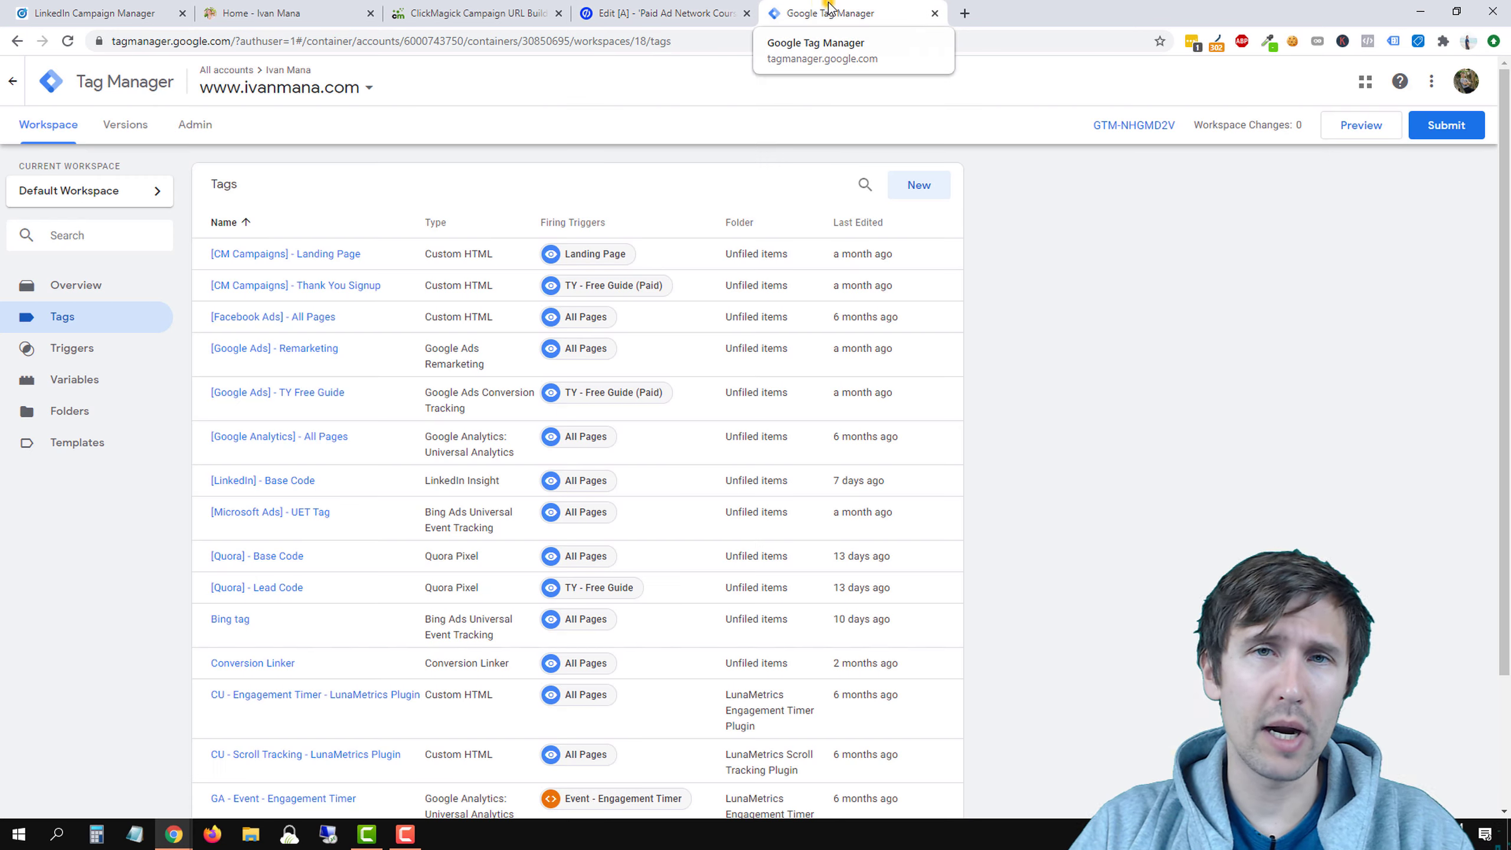
left_click(918, 186)
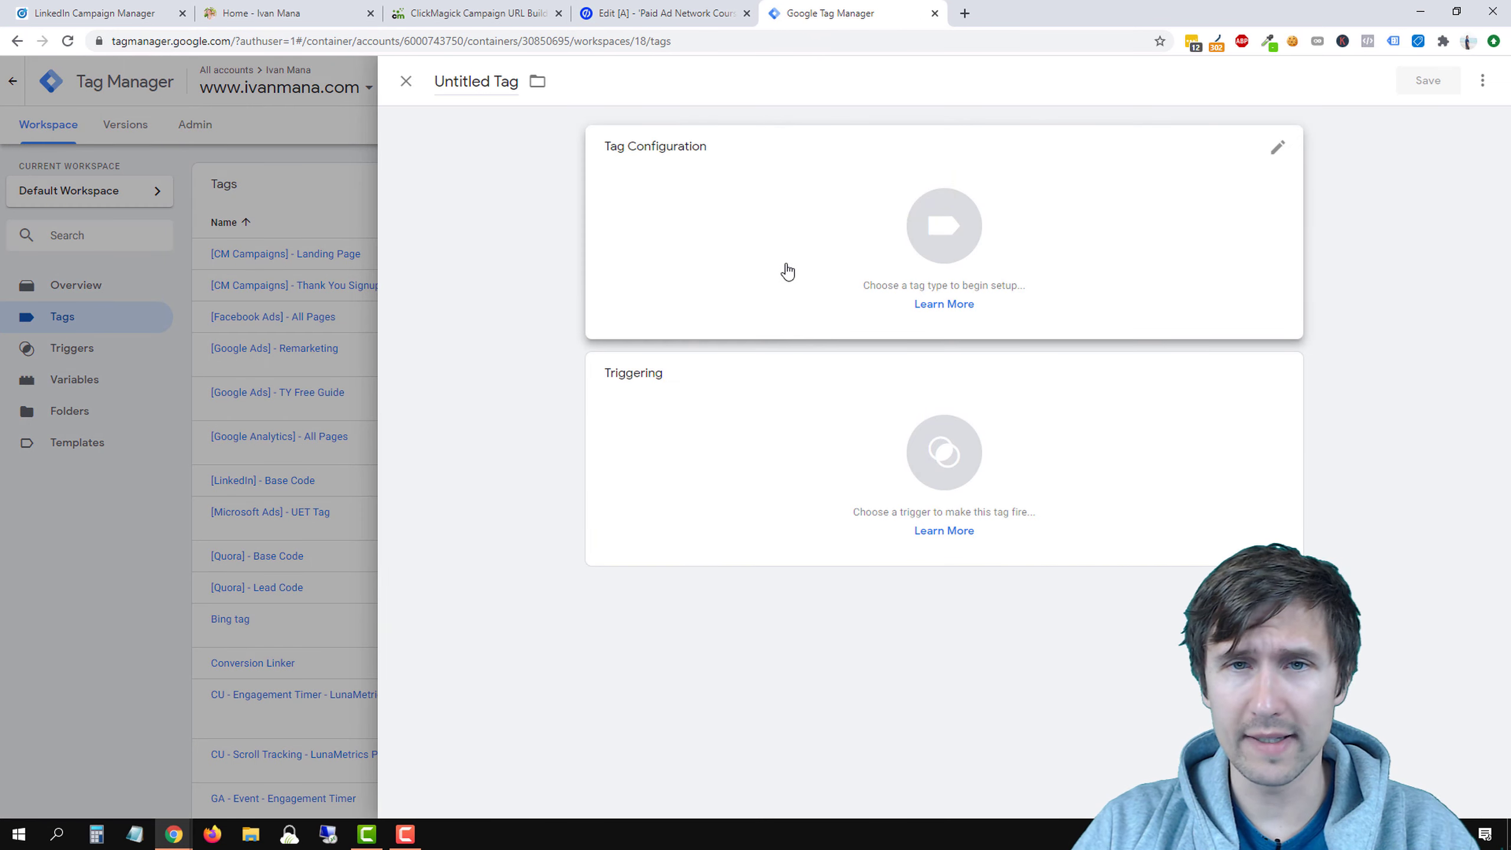
left_click(773, 239)
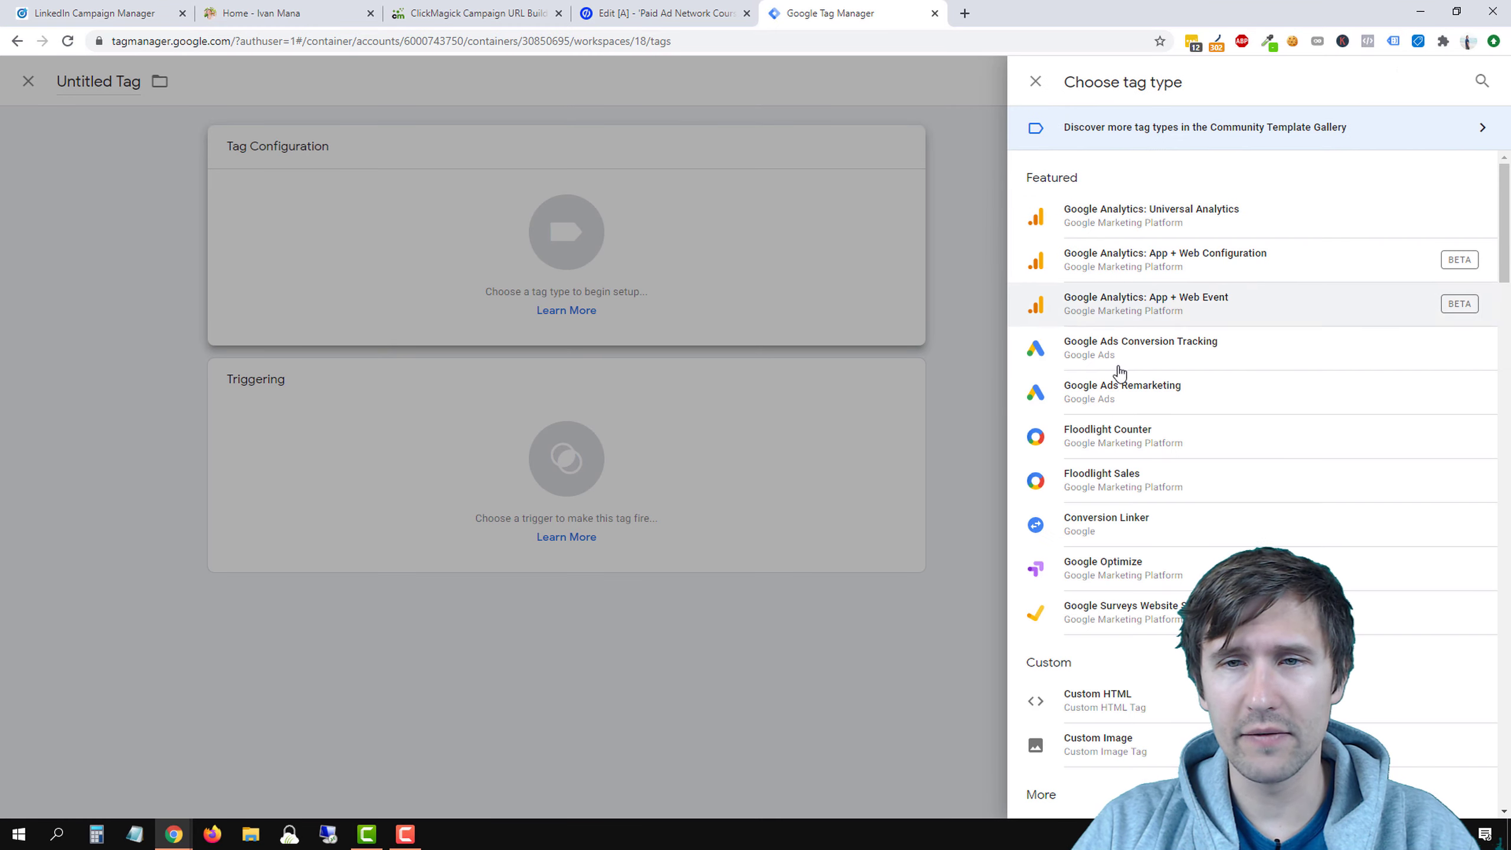
scroll(1221, 524, "down", 9)
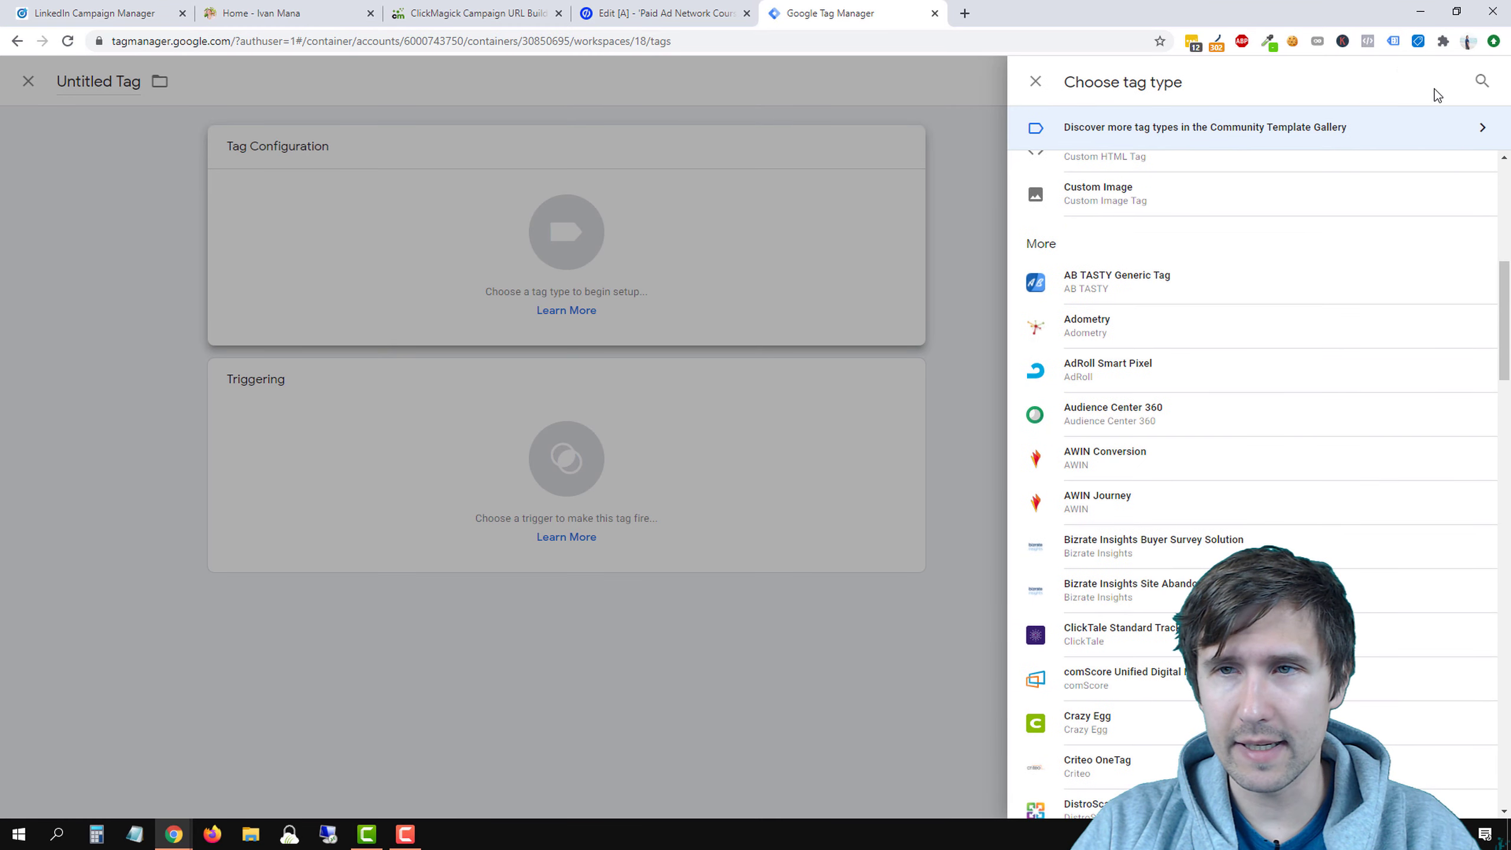
left_click(1479, 77)
type("linke")
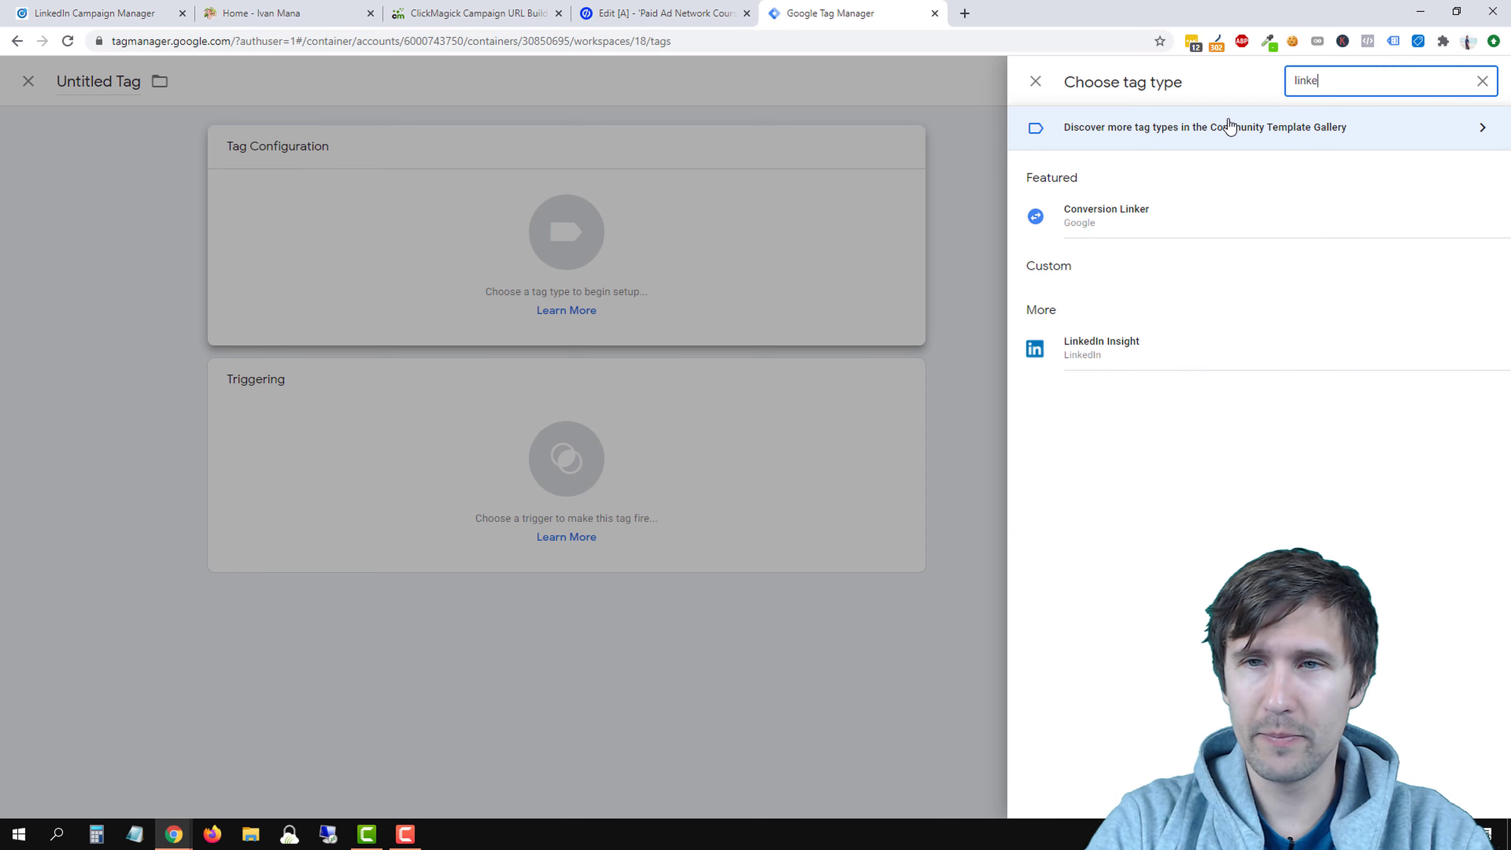
left_click(1083, 350)
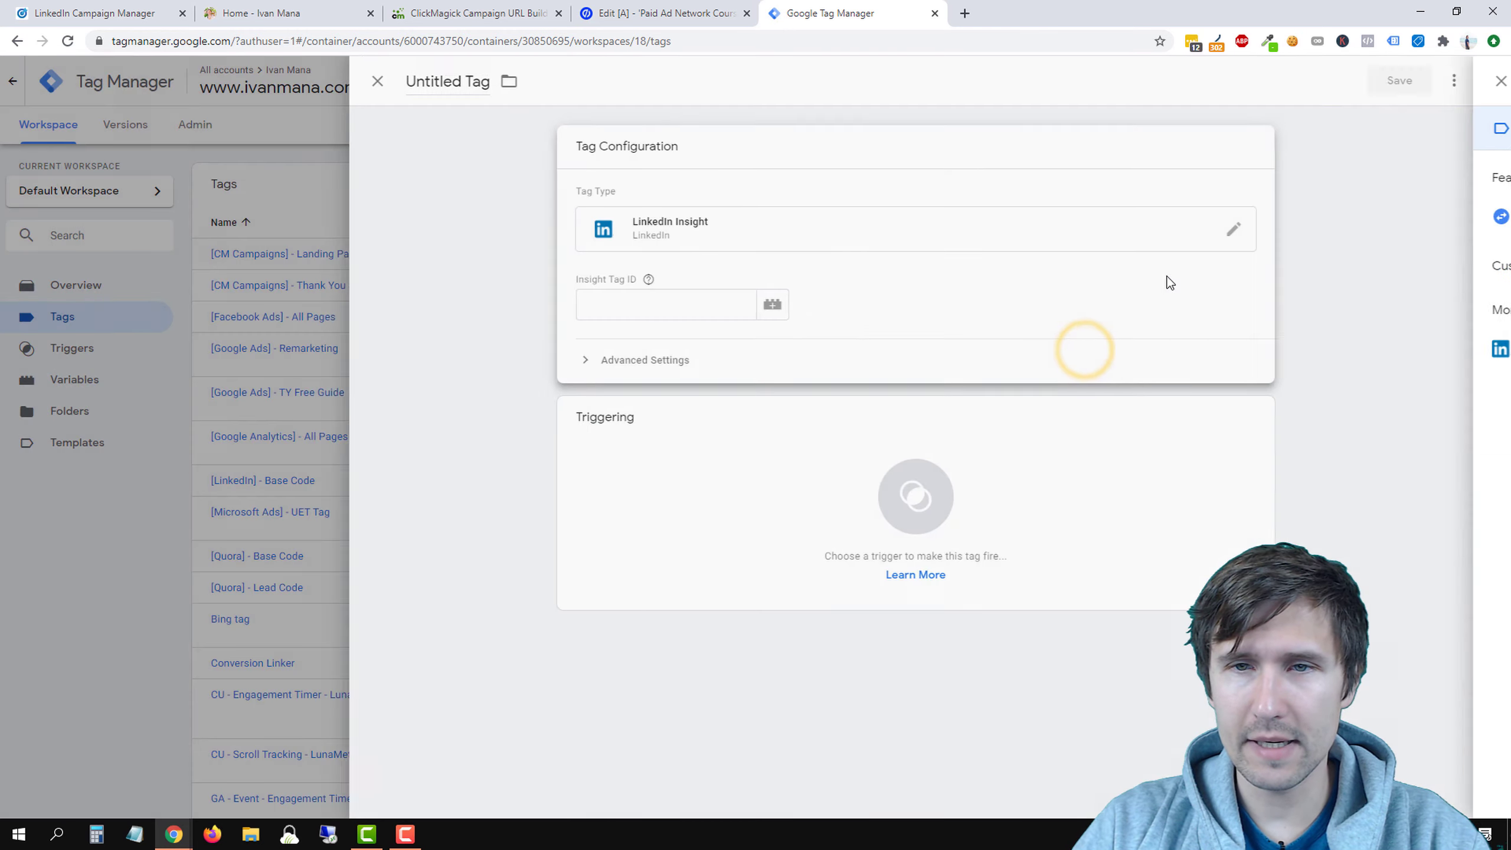
Copy the partner ID from the tag manager option in LinkedIn Campaign Manager
left_click_drag(95, 13, 595, 7)
left_click(456, 698)
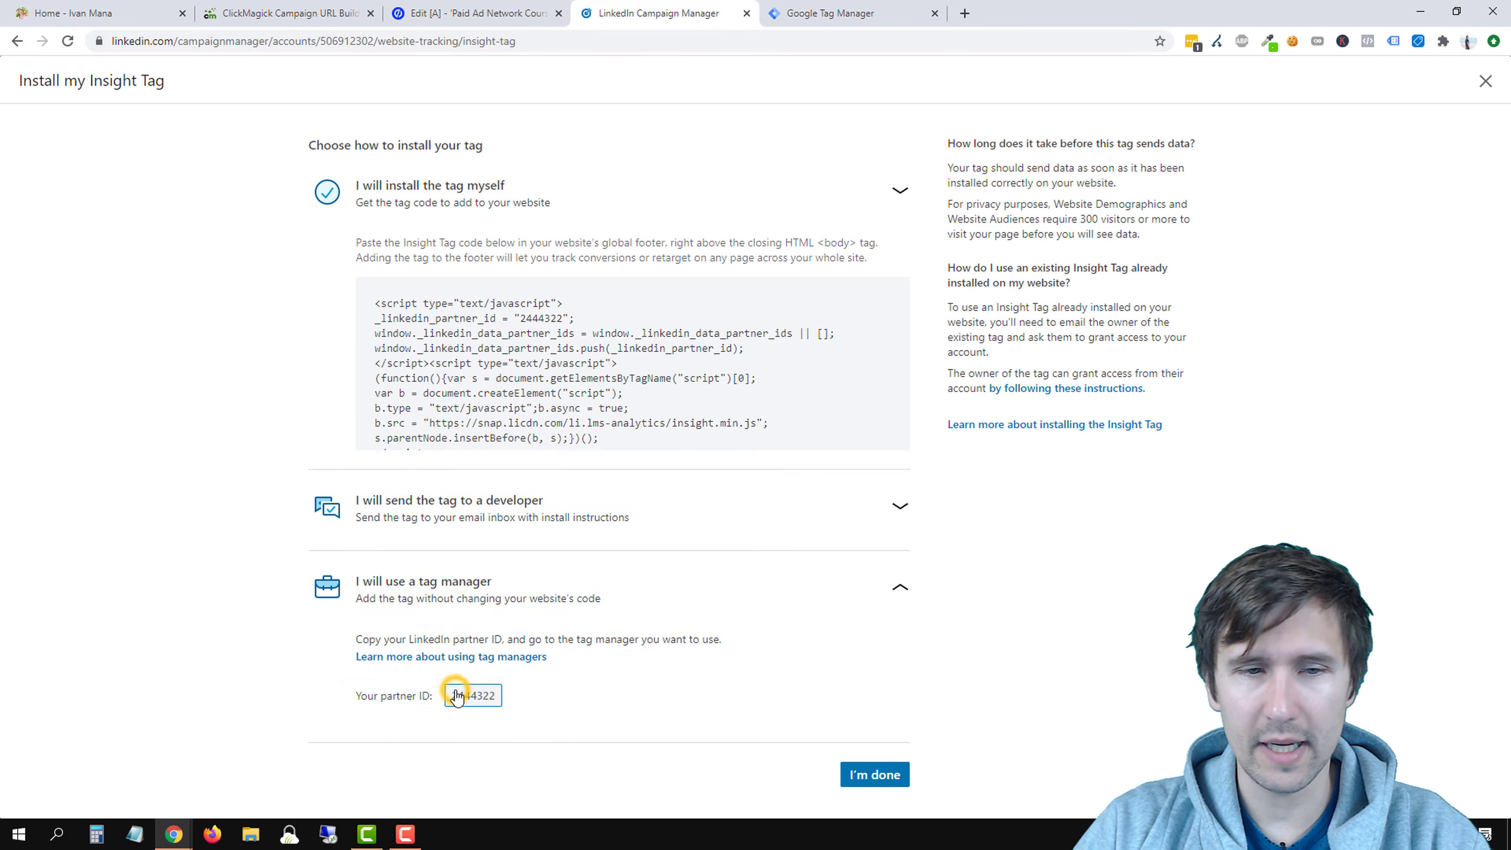
left_click(459, 459)
Back in Google Tag Manager, paste the partner ID as the Insight Tag ID and set the tag to fire on All Pages
left_click(850, 8)
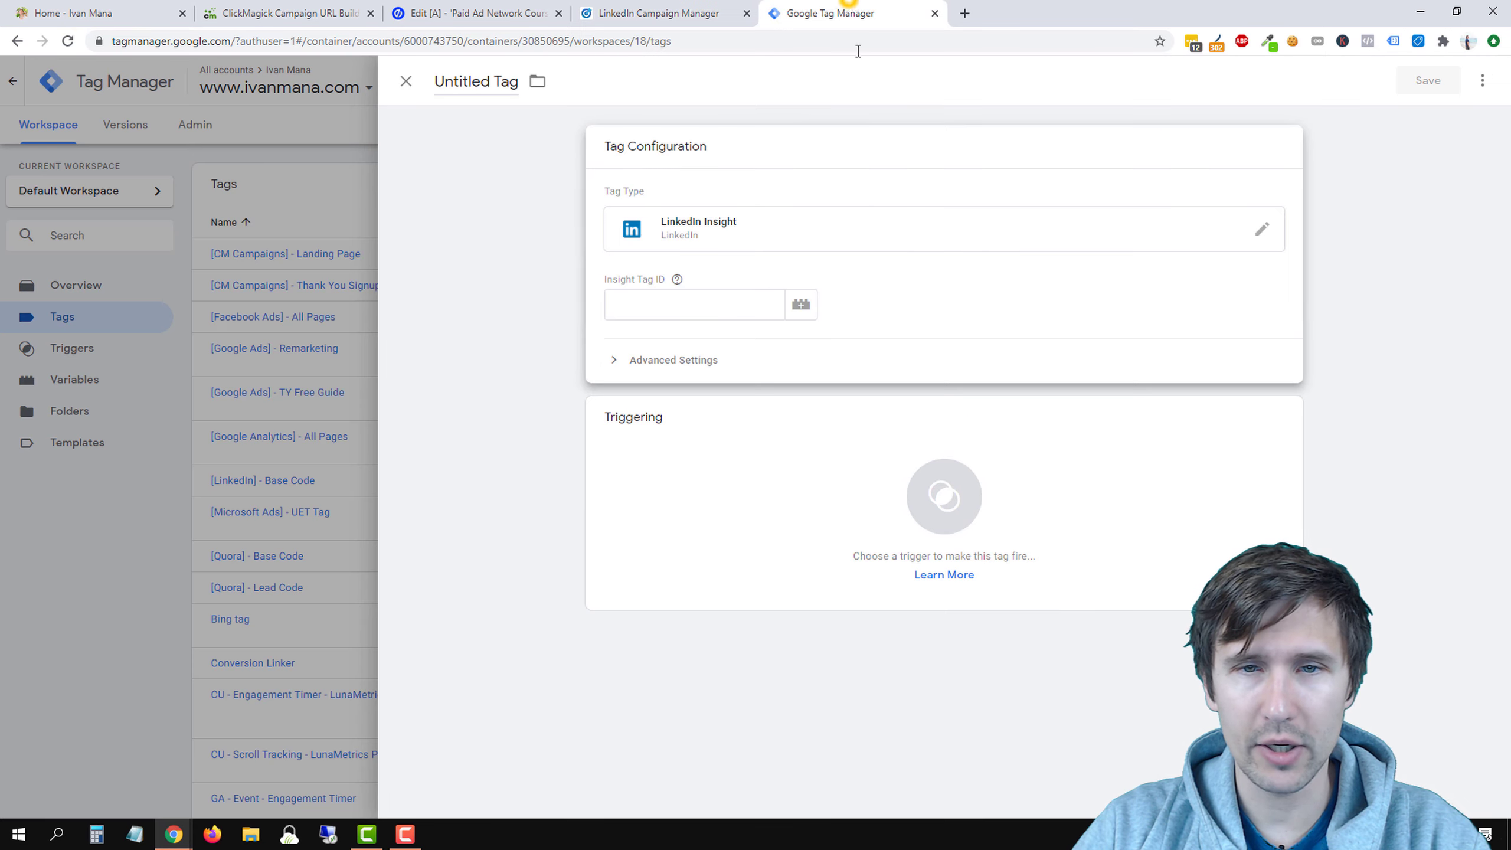
right_click(708, 298)
left_click(769, 410)
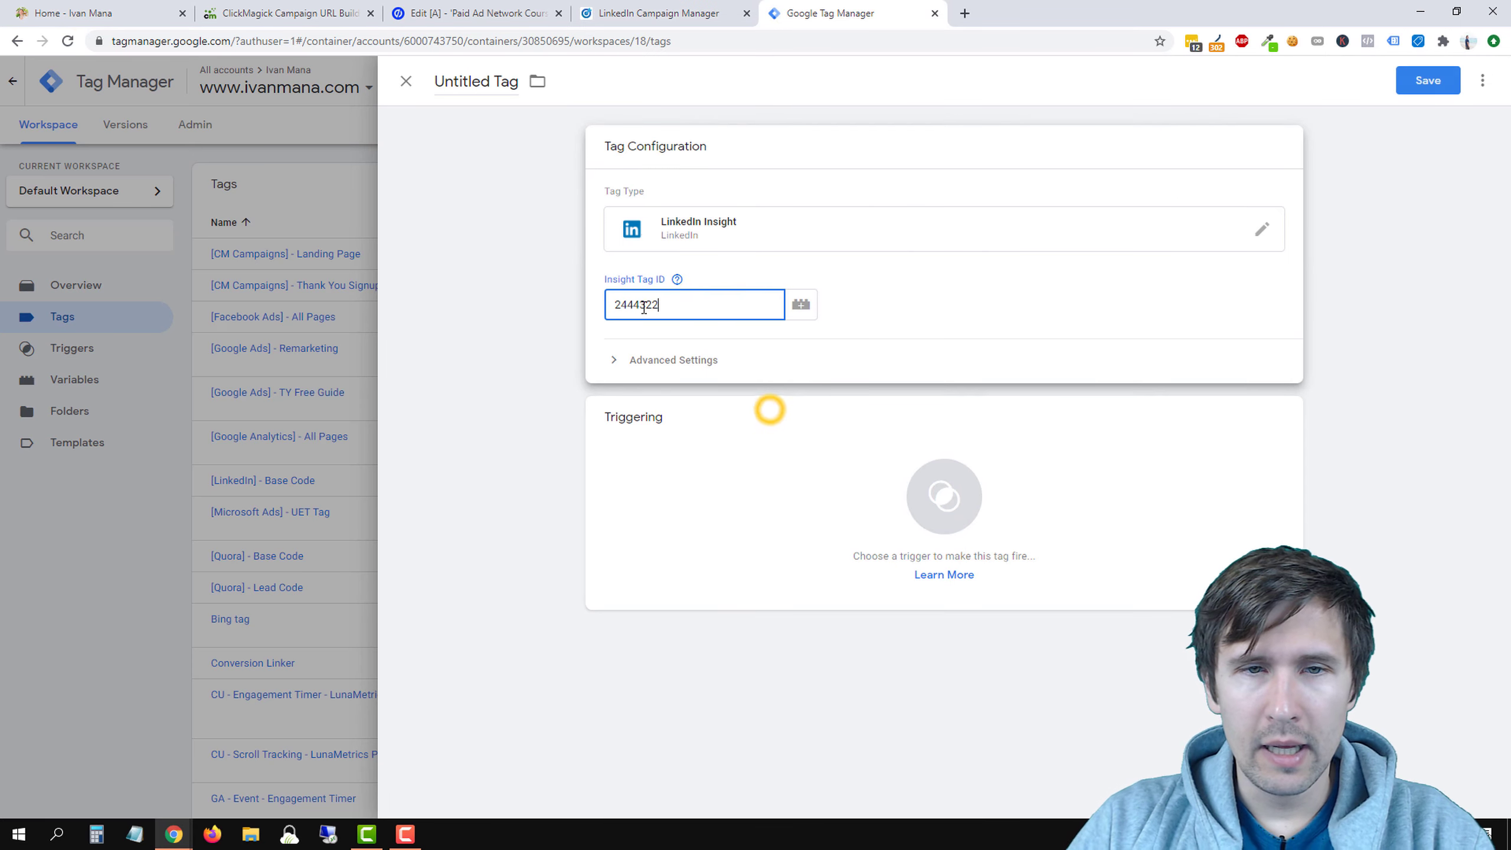
left_click(783, 486)
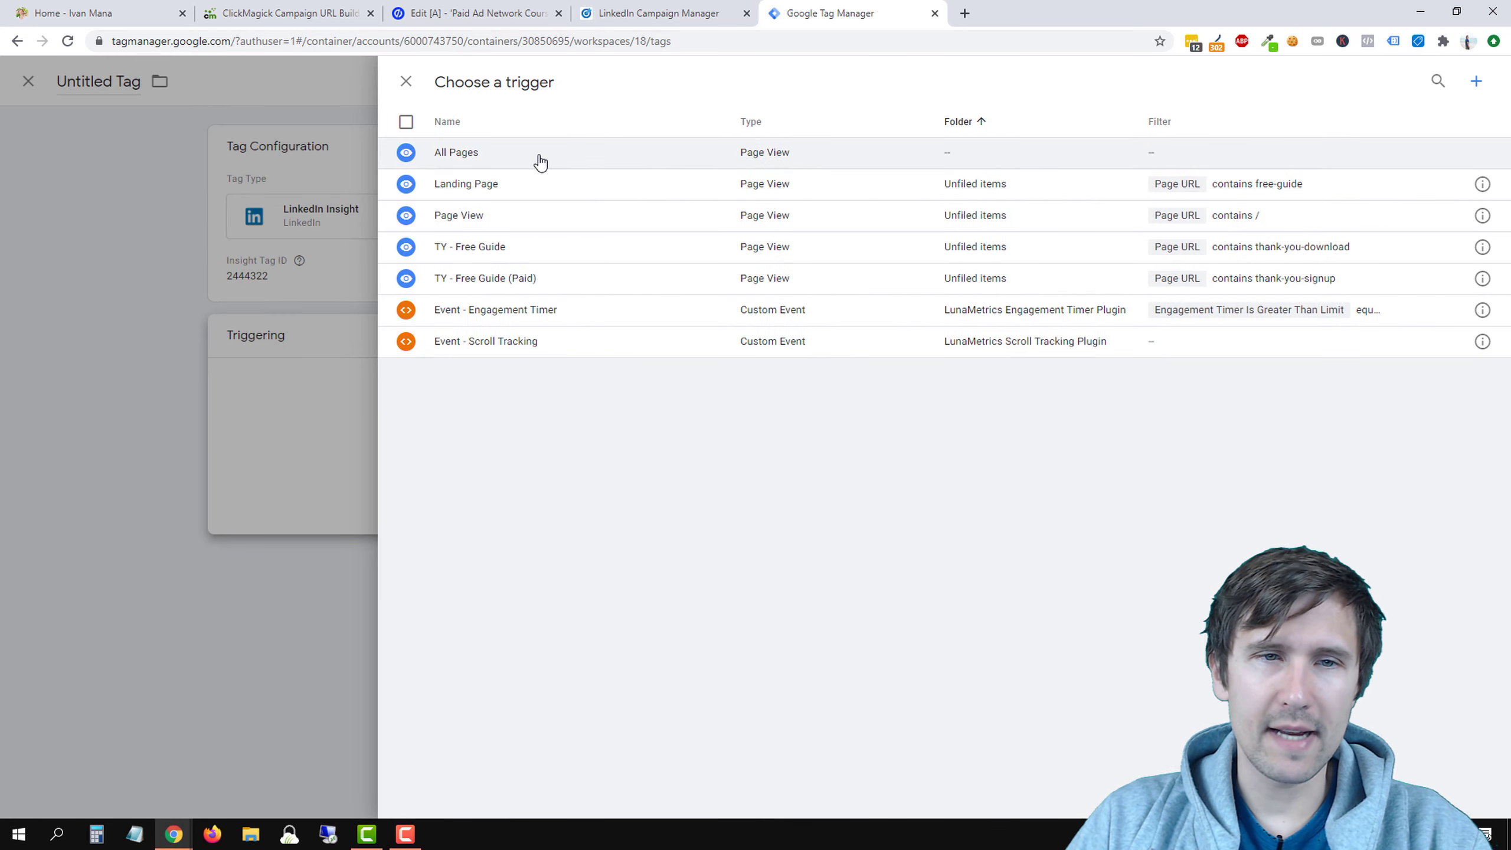
left_click(538, 156)
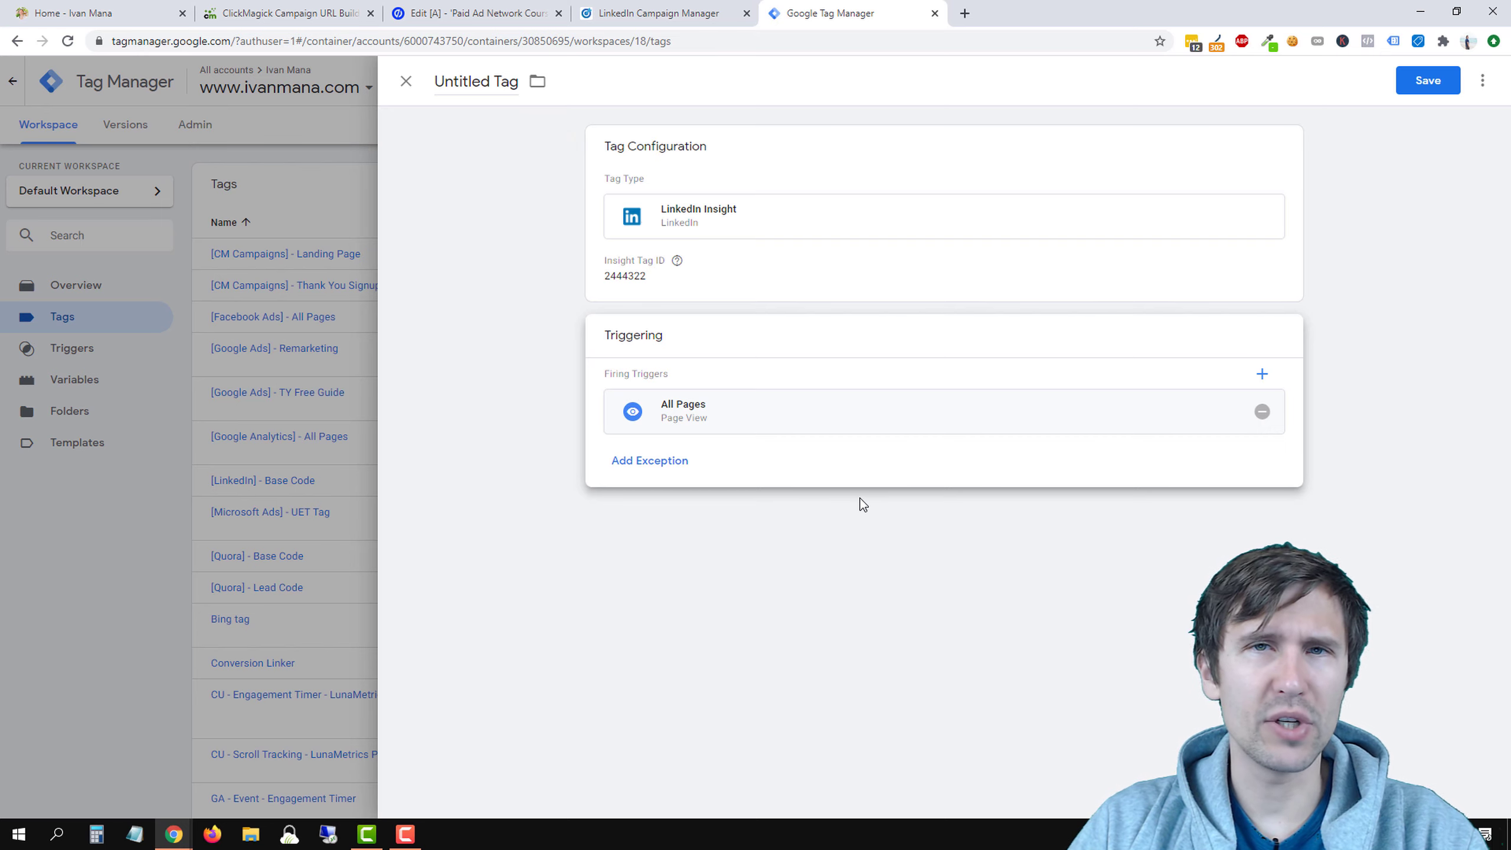
left_click(1263, 371)
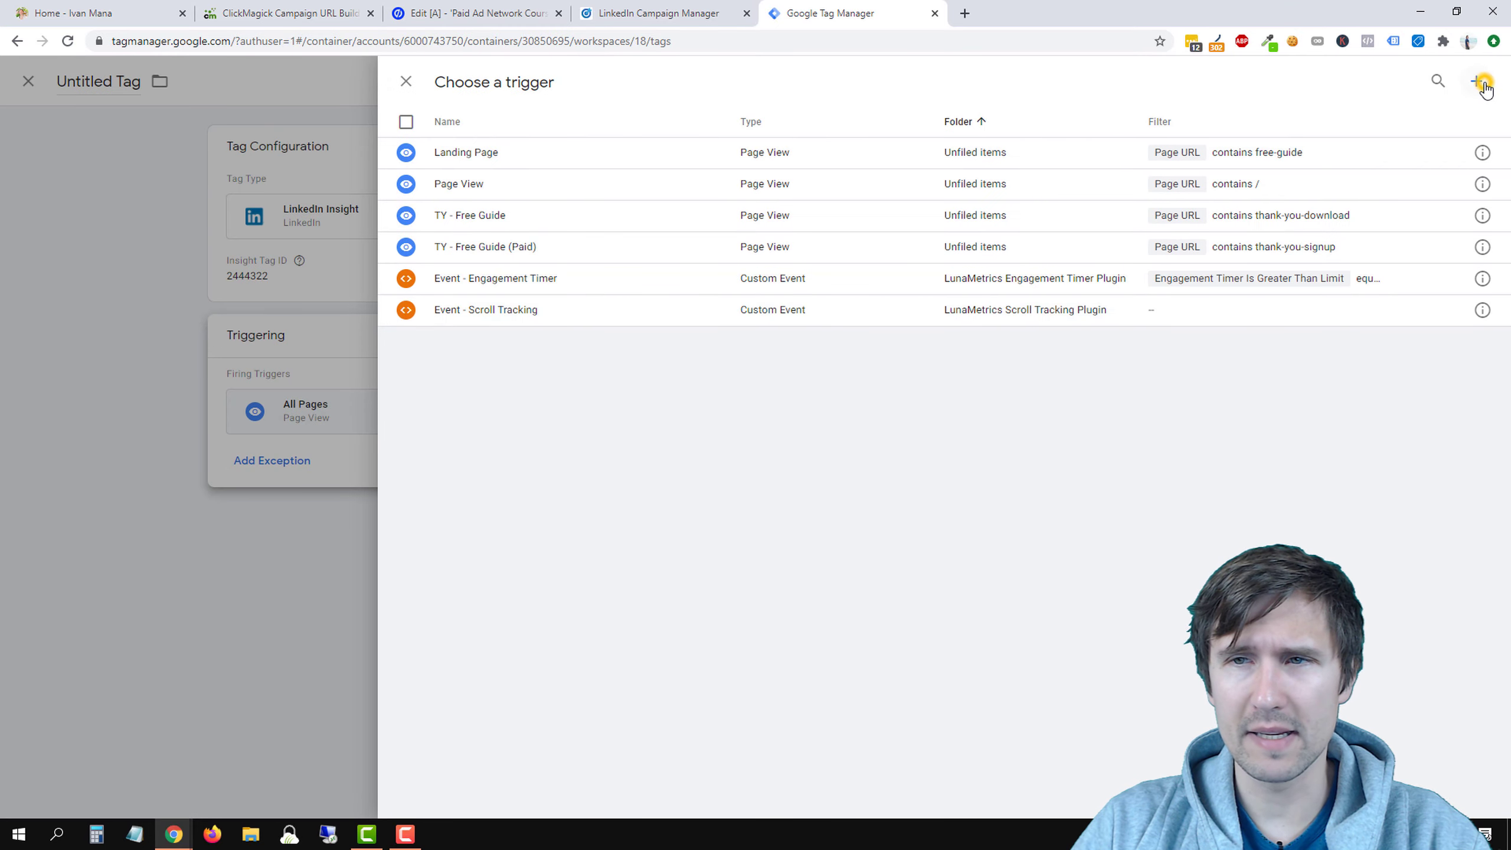
left_click(1482, 83)
left_click(793, 234)
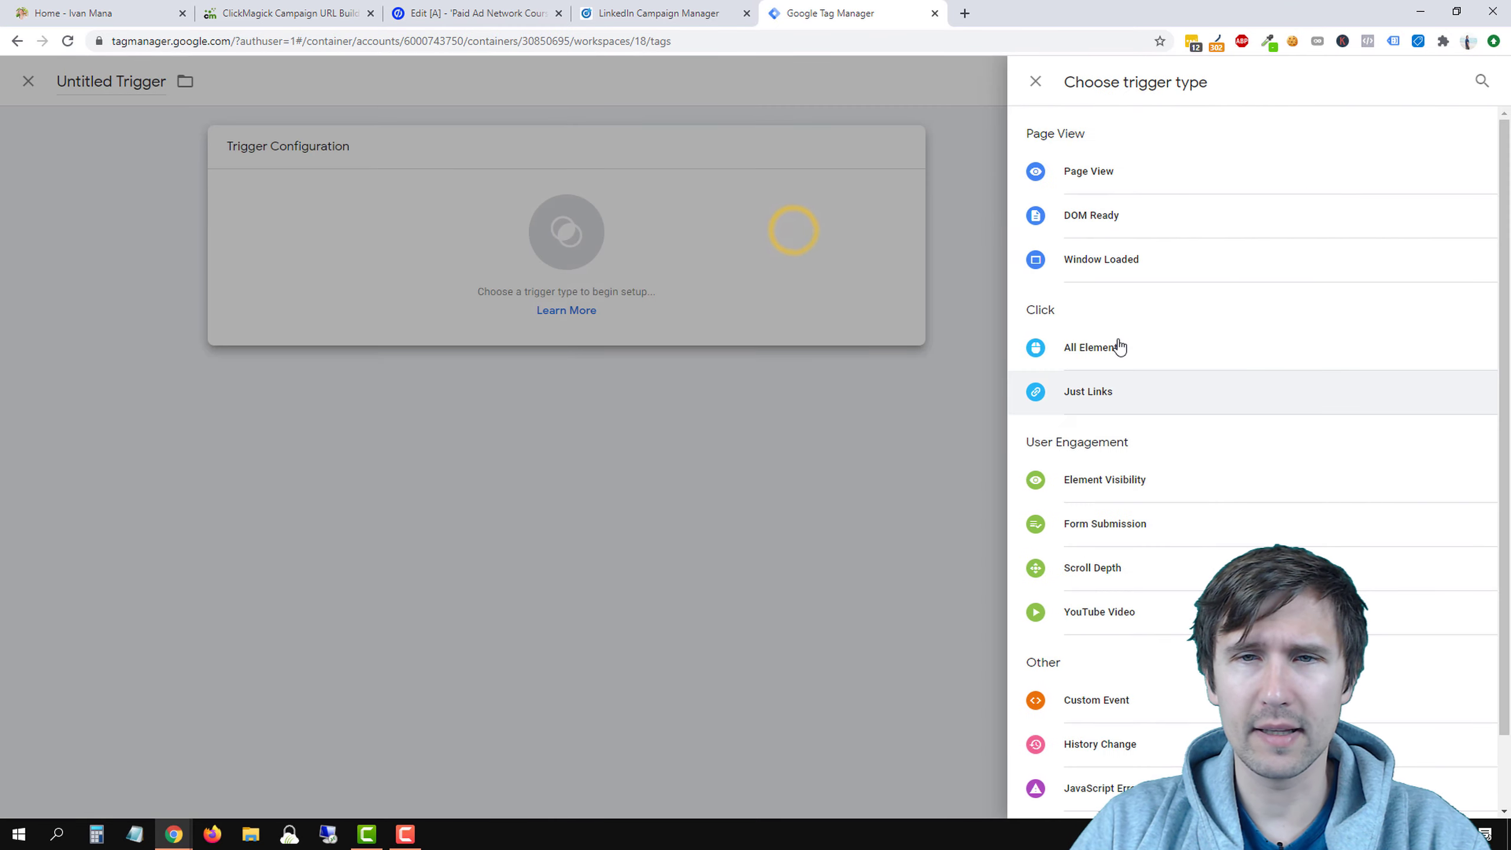
left_click(1084, 175)
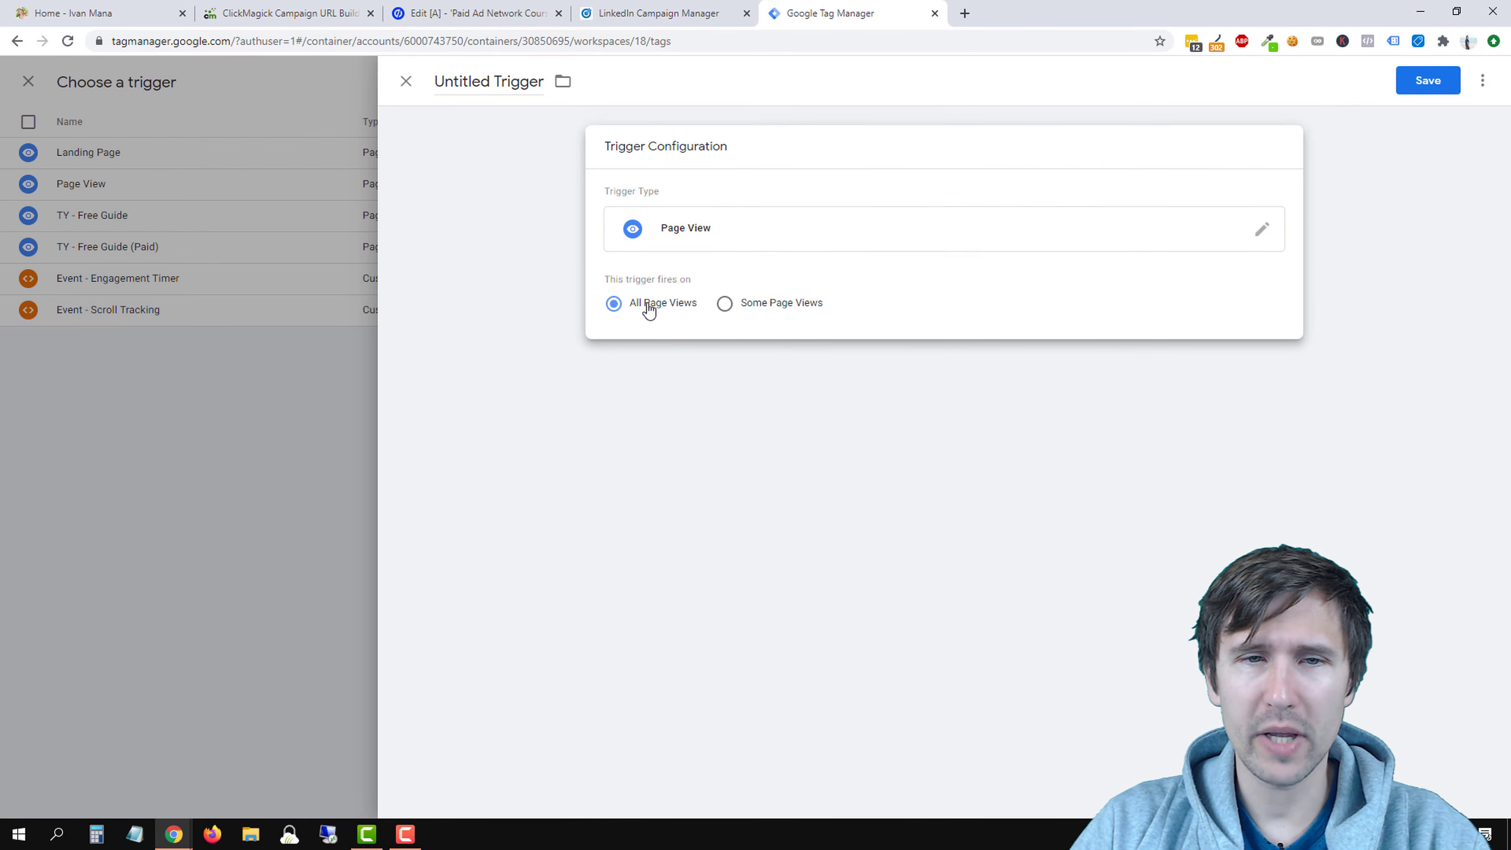
left_click(241, 403)
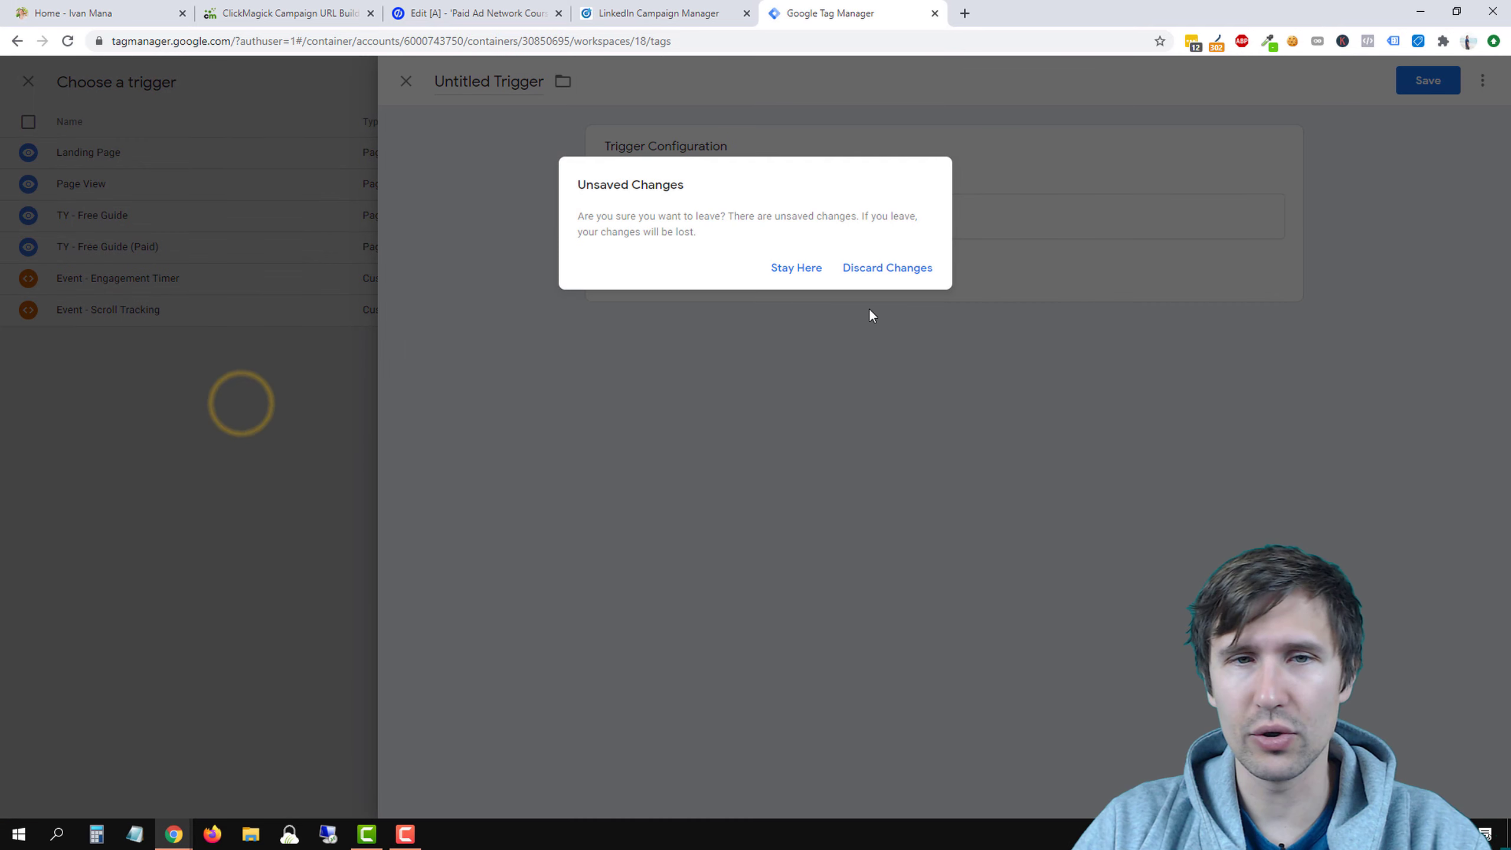
left_click(892, 275)
left_click(280, 499)
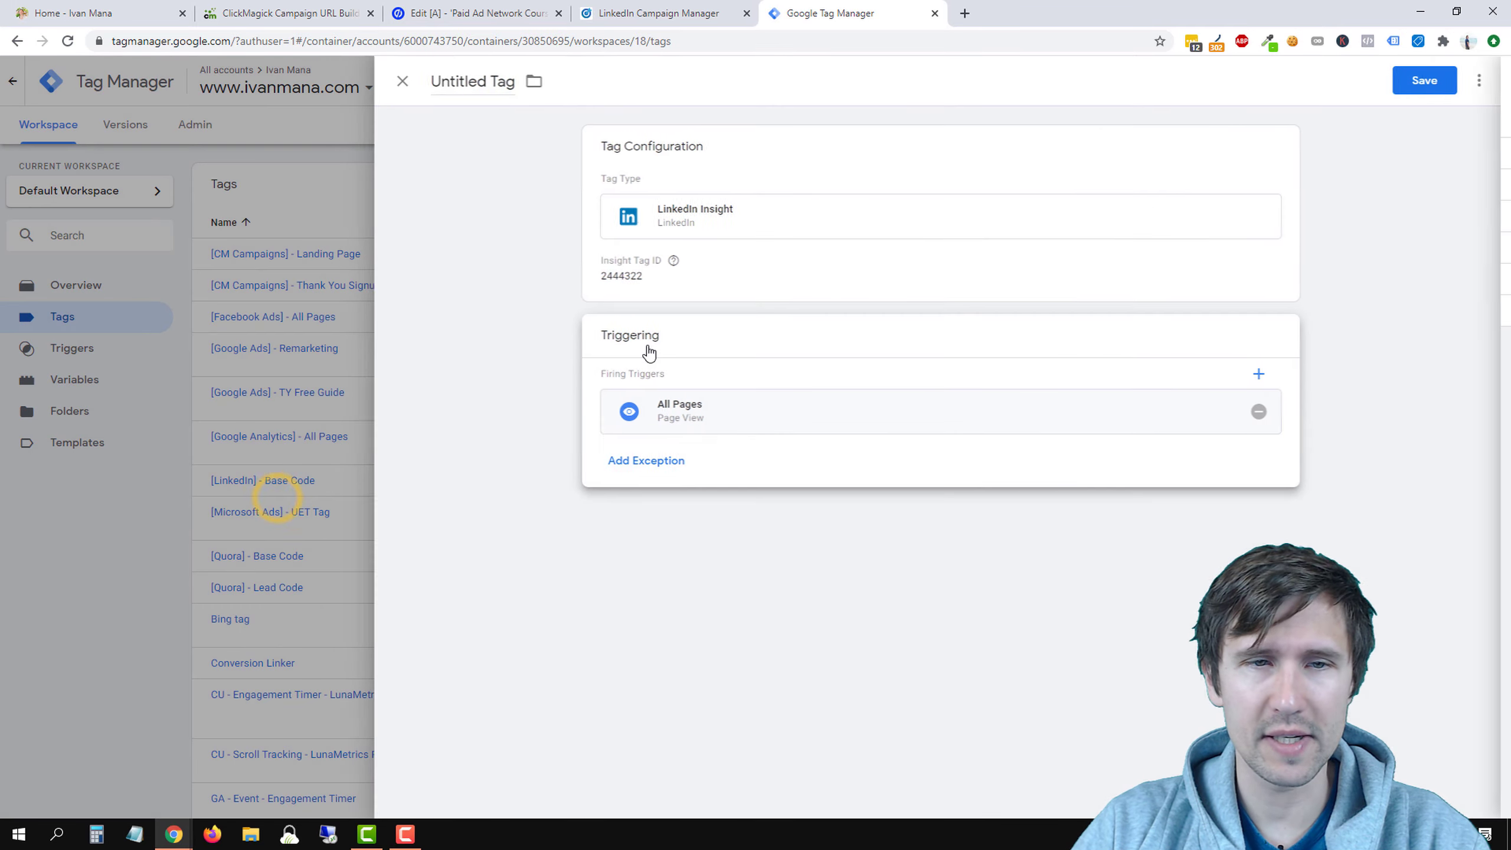
Close the untitled LinkedIn Insight tag and discard its unsaved changes
double_click(468, 72)
triple_click(468, 73)
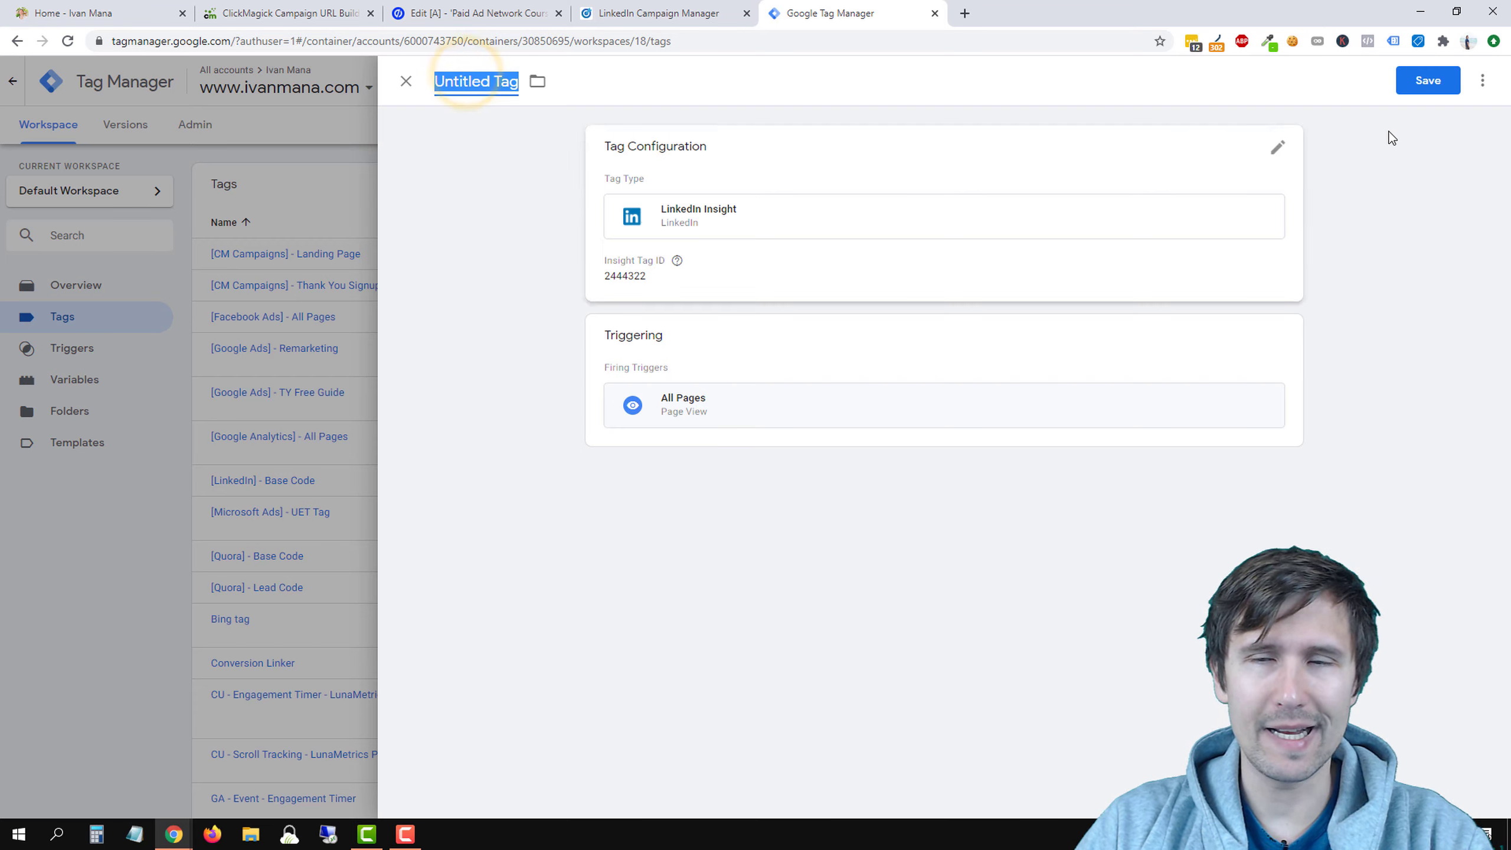
left_click(406, 81)
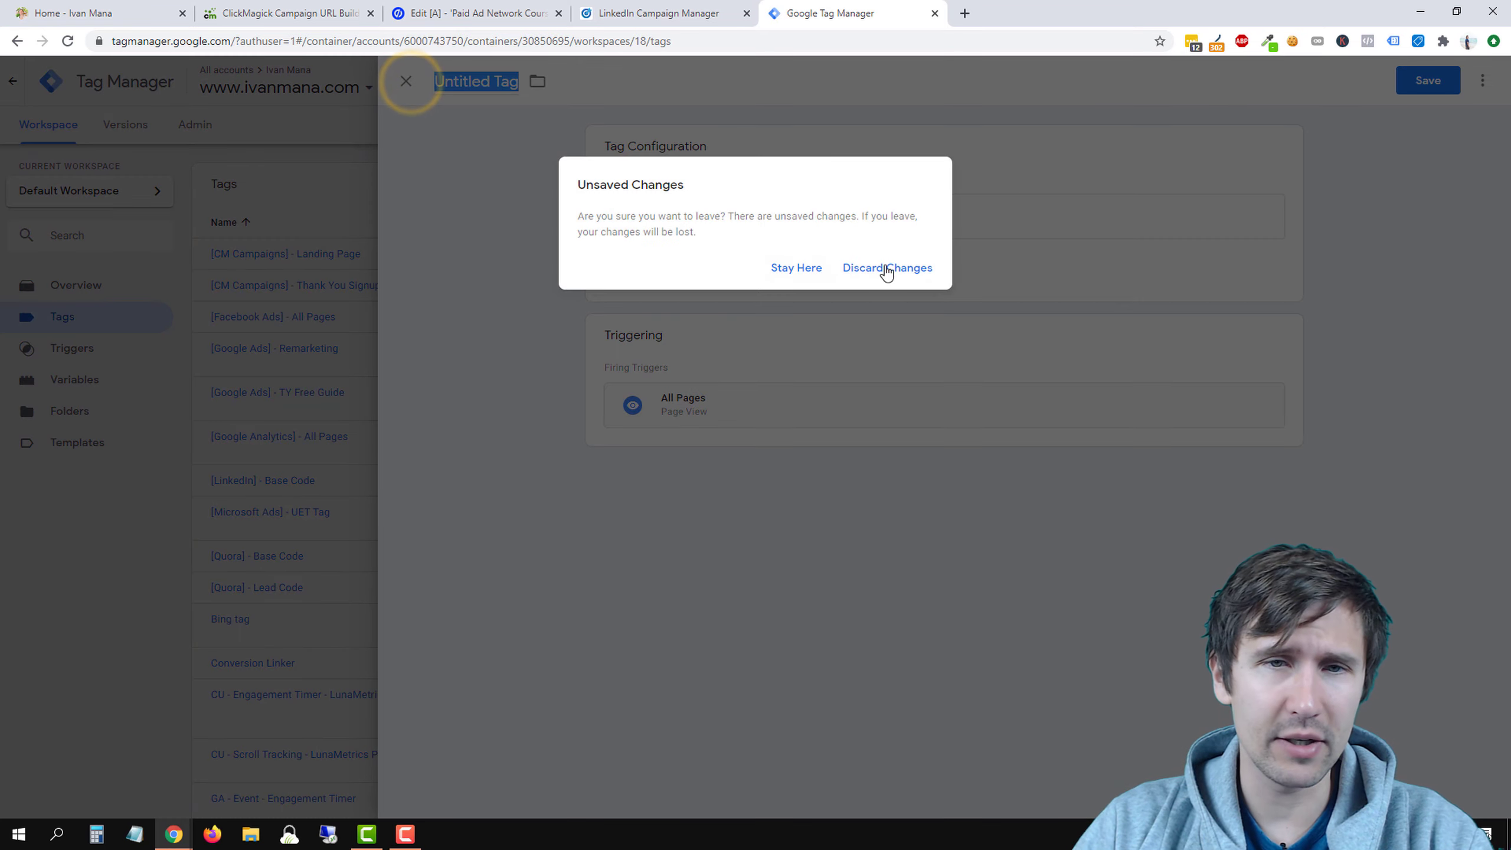
left_click(902, 271)
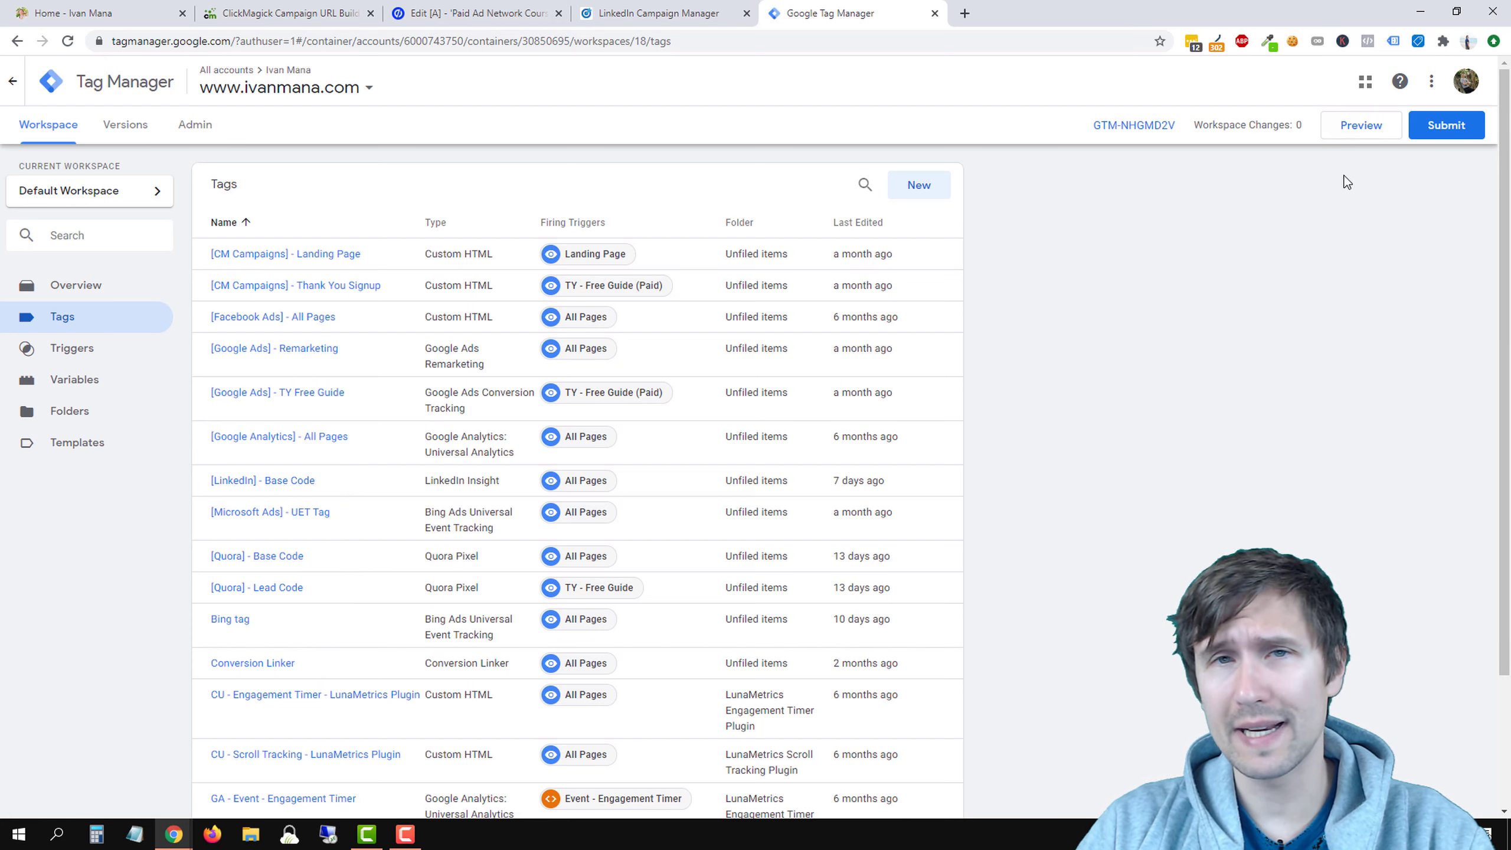
Return to the Insight Tag installation page in LinkedIn Campaign Manager
left_click(690, 9)
left_click(500, 8)
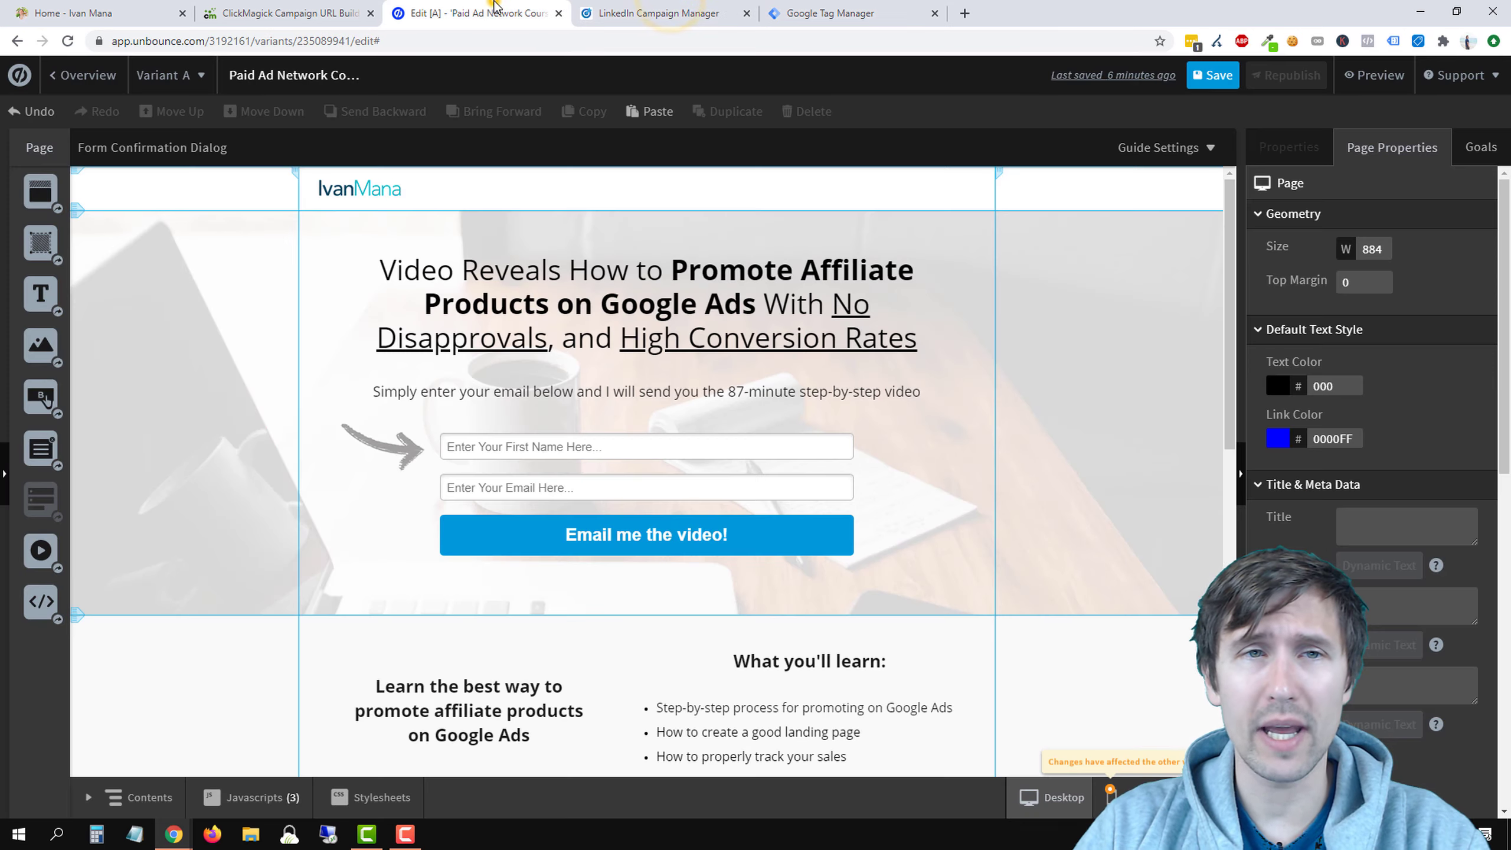
left_click(636, 12)
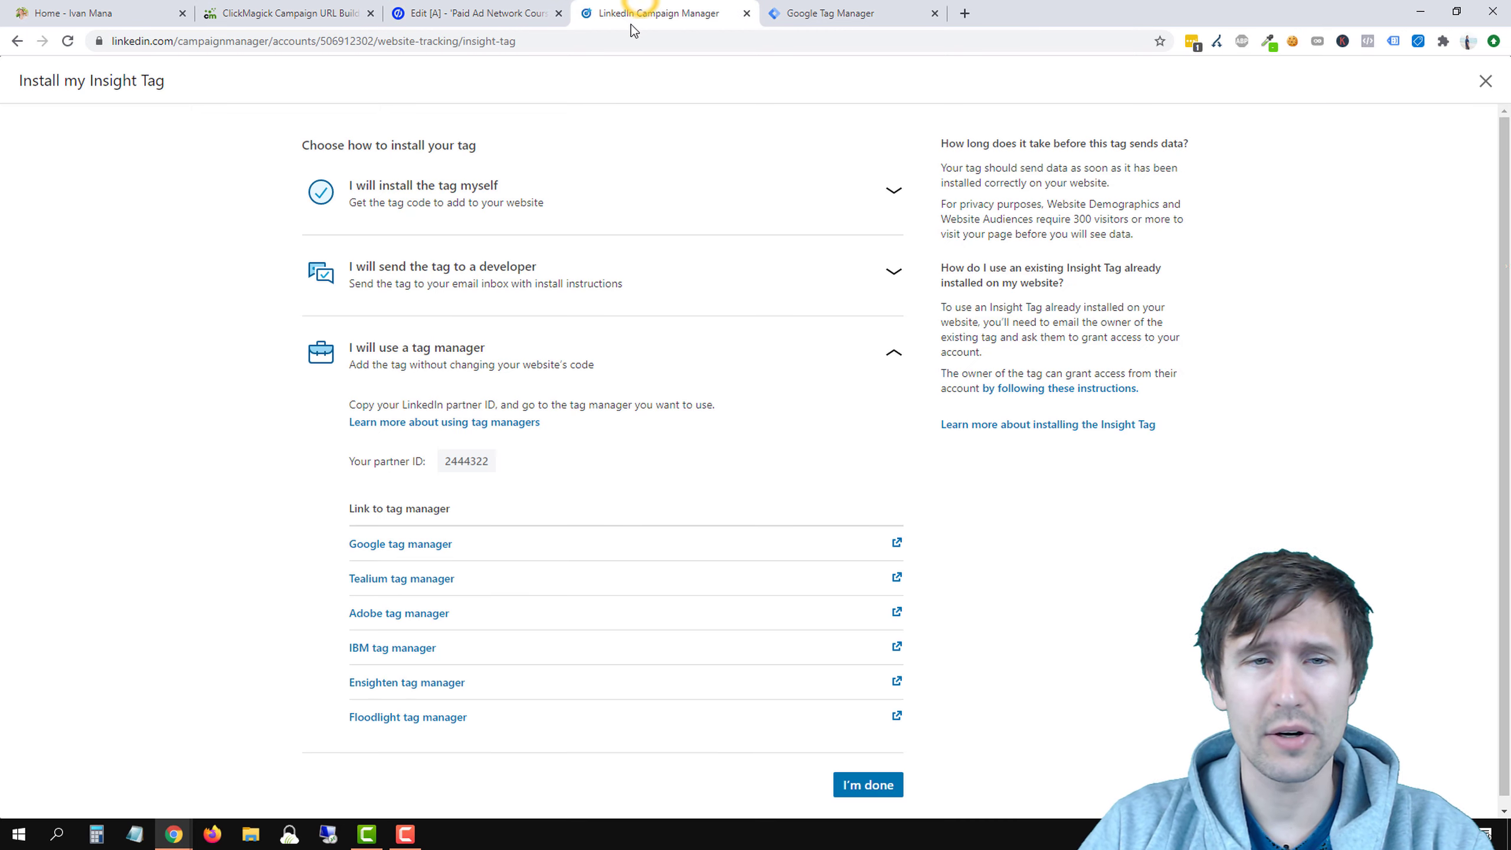
Finish the Insight Tag installation and open the account's Matched Audiences
left_click(870, 786)
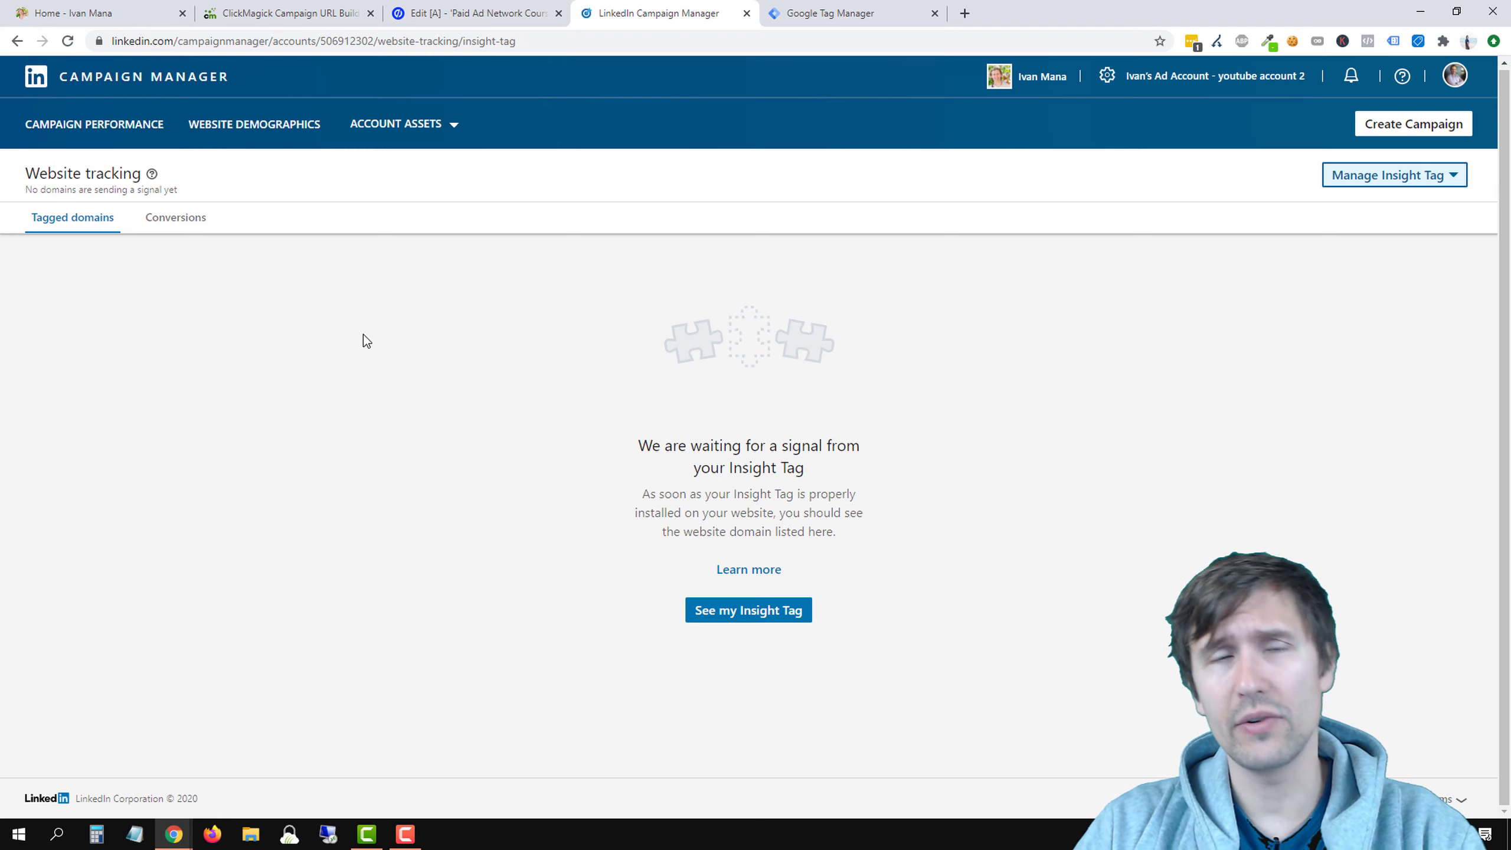
left_click(419, 130)
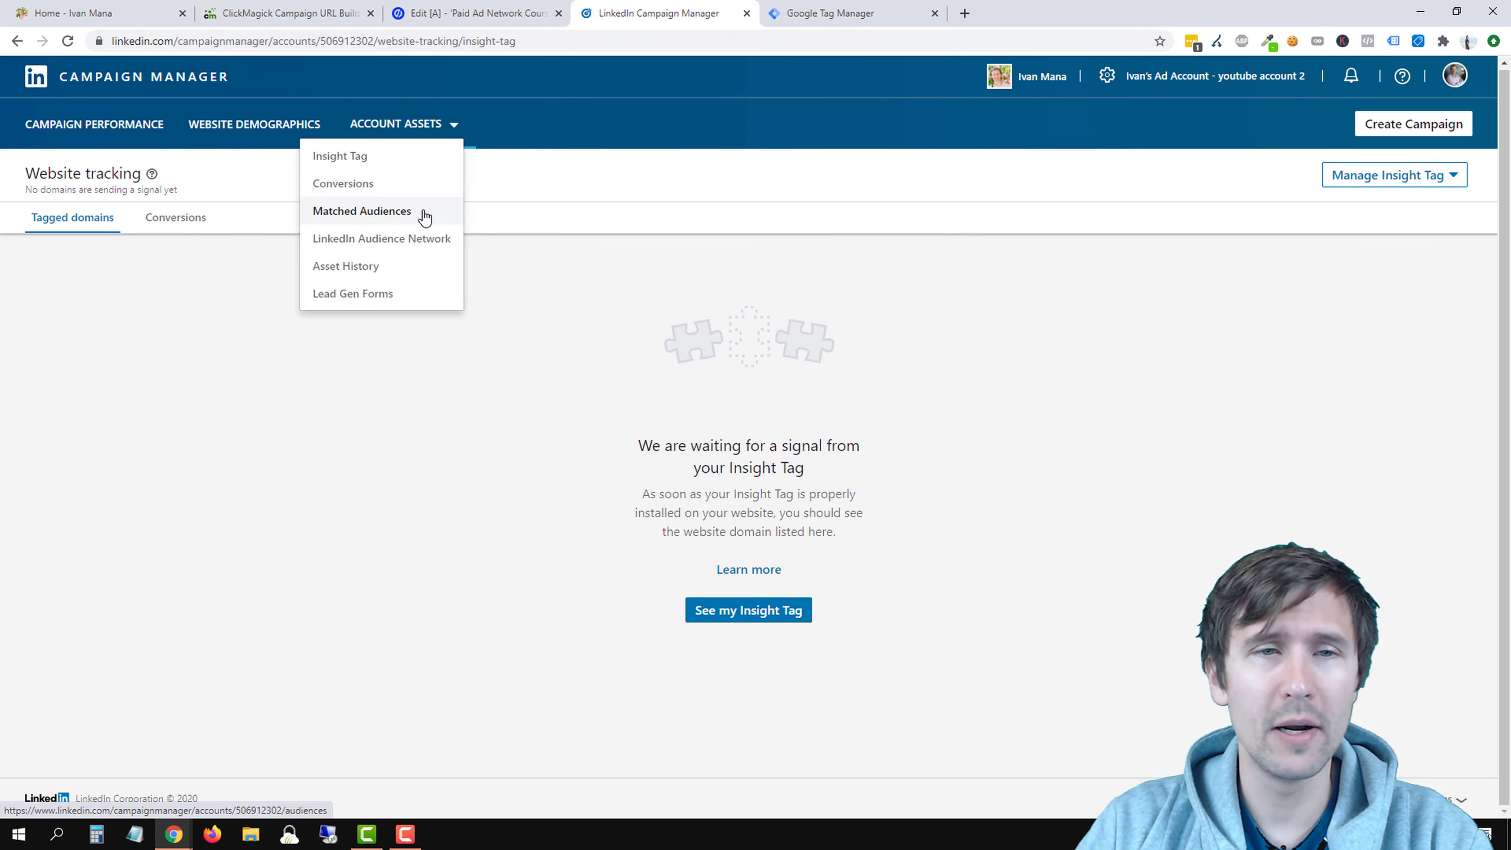
left_click(423, 214)
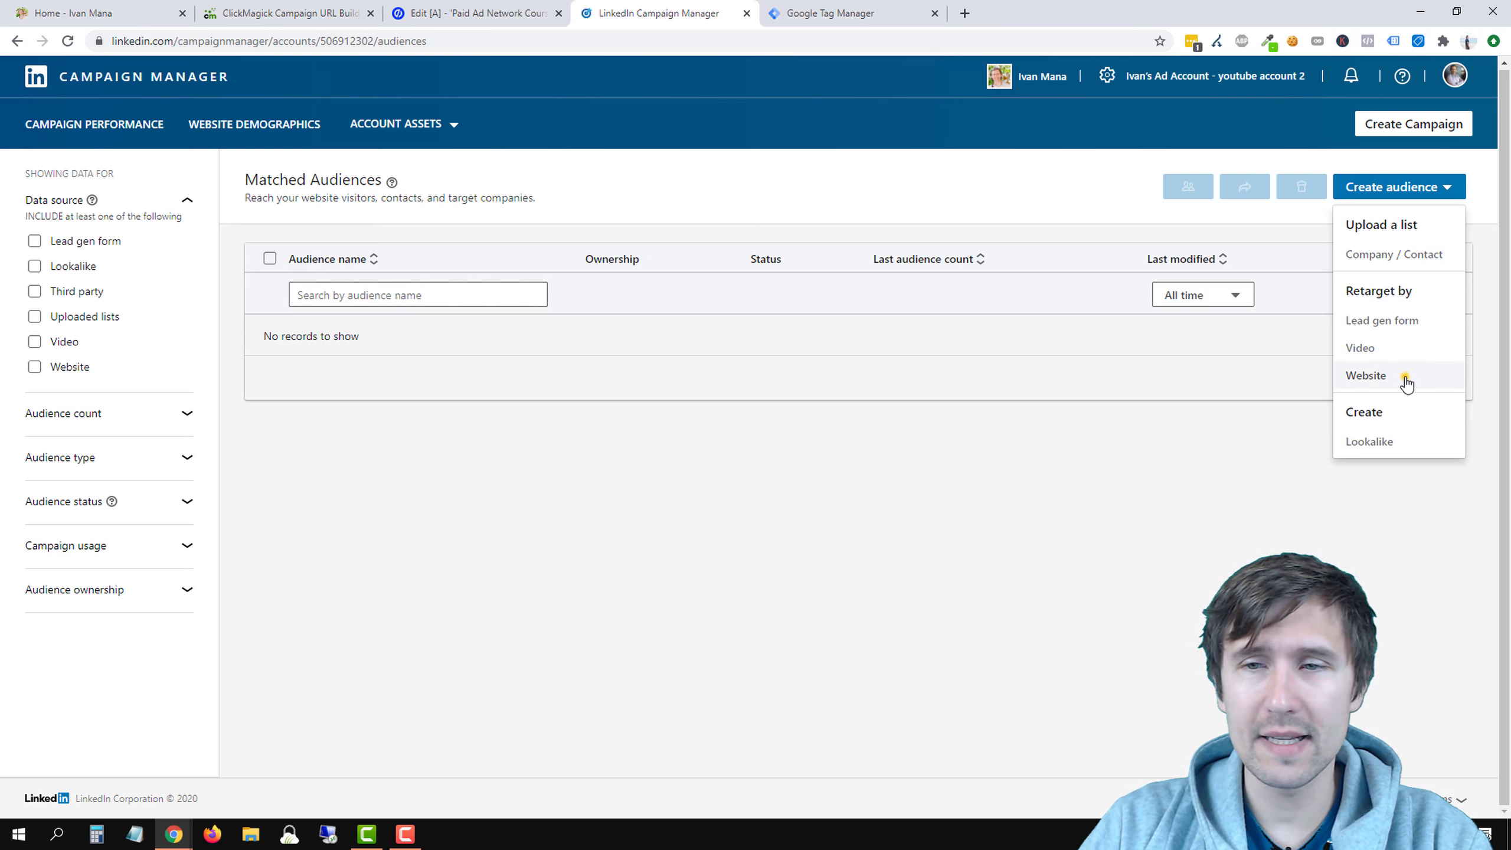
Start a website retargeting audience and name it "People who viewed page"
left_click(1403, 383)
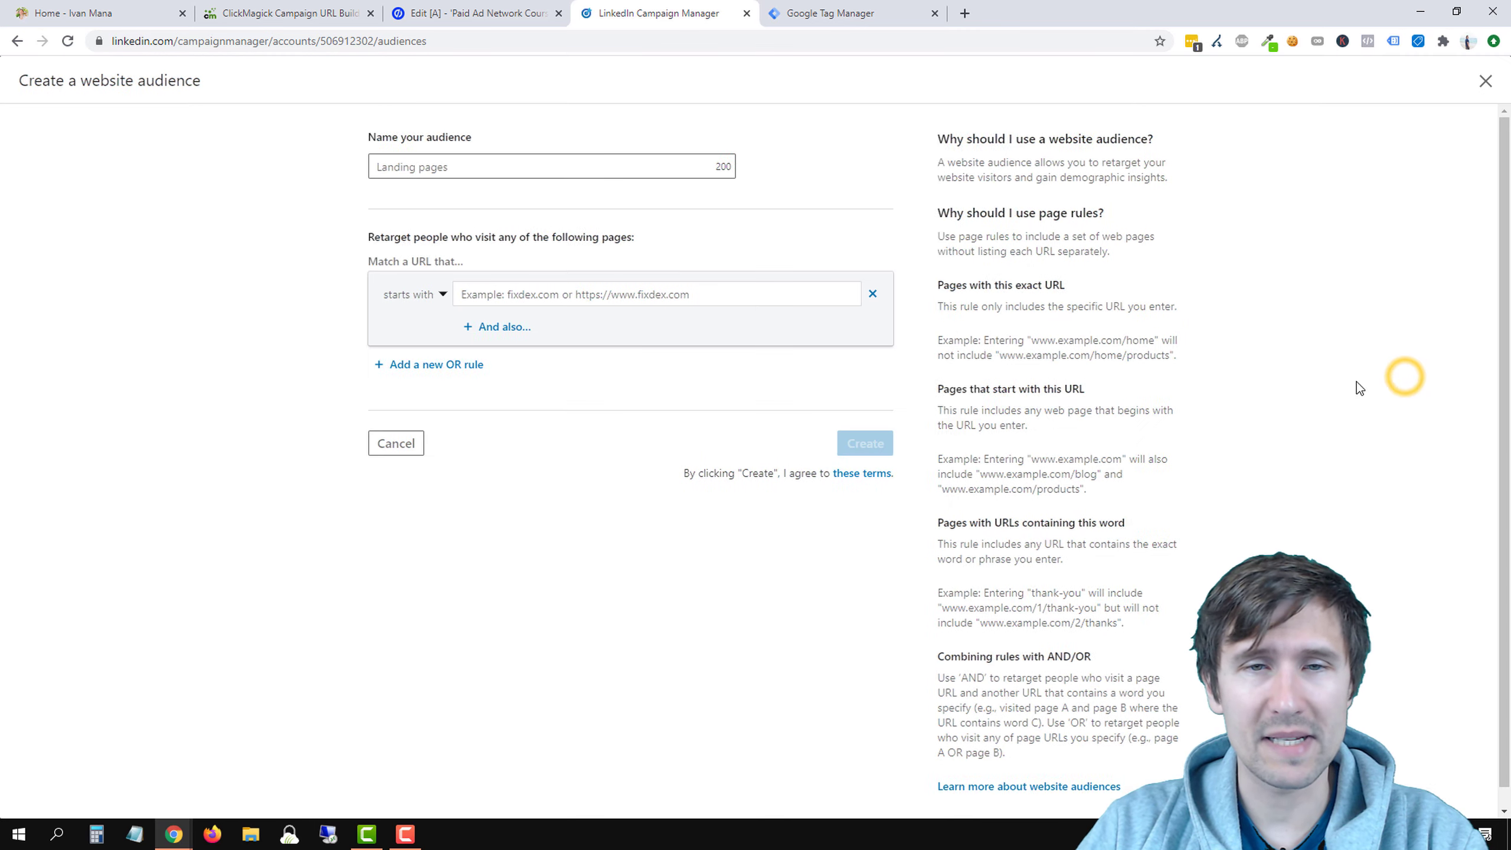
left_click(447, 161)
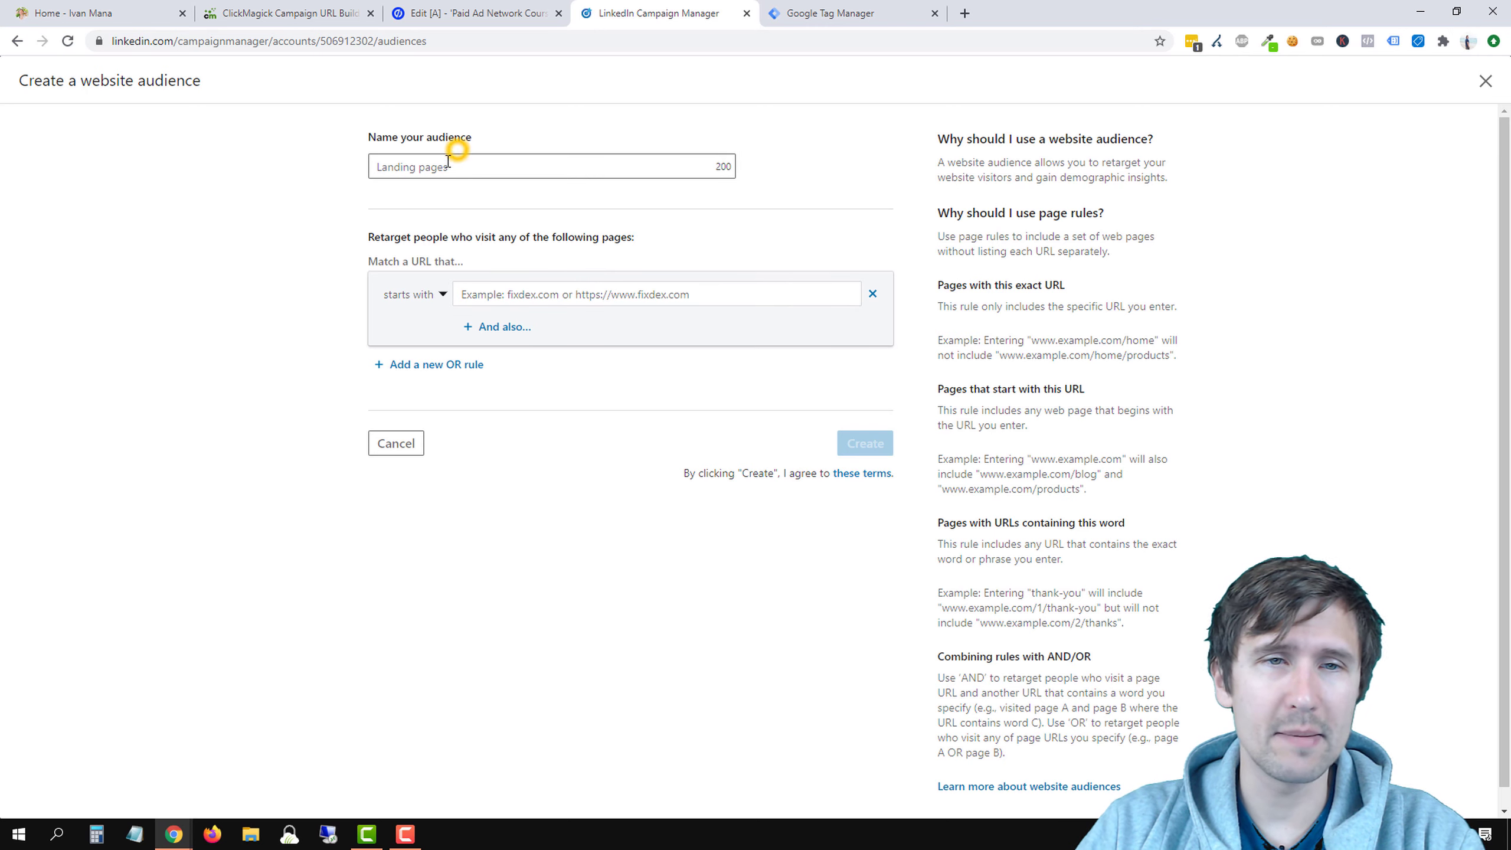
left_click(292, 12)
left_click(60, 12)
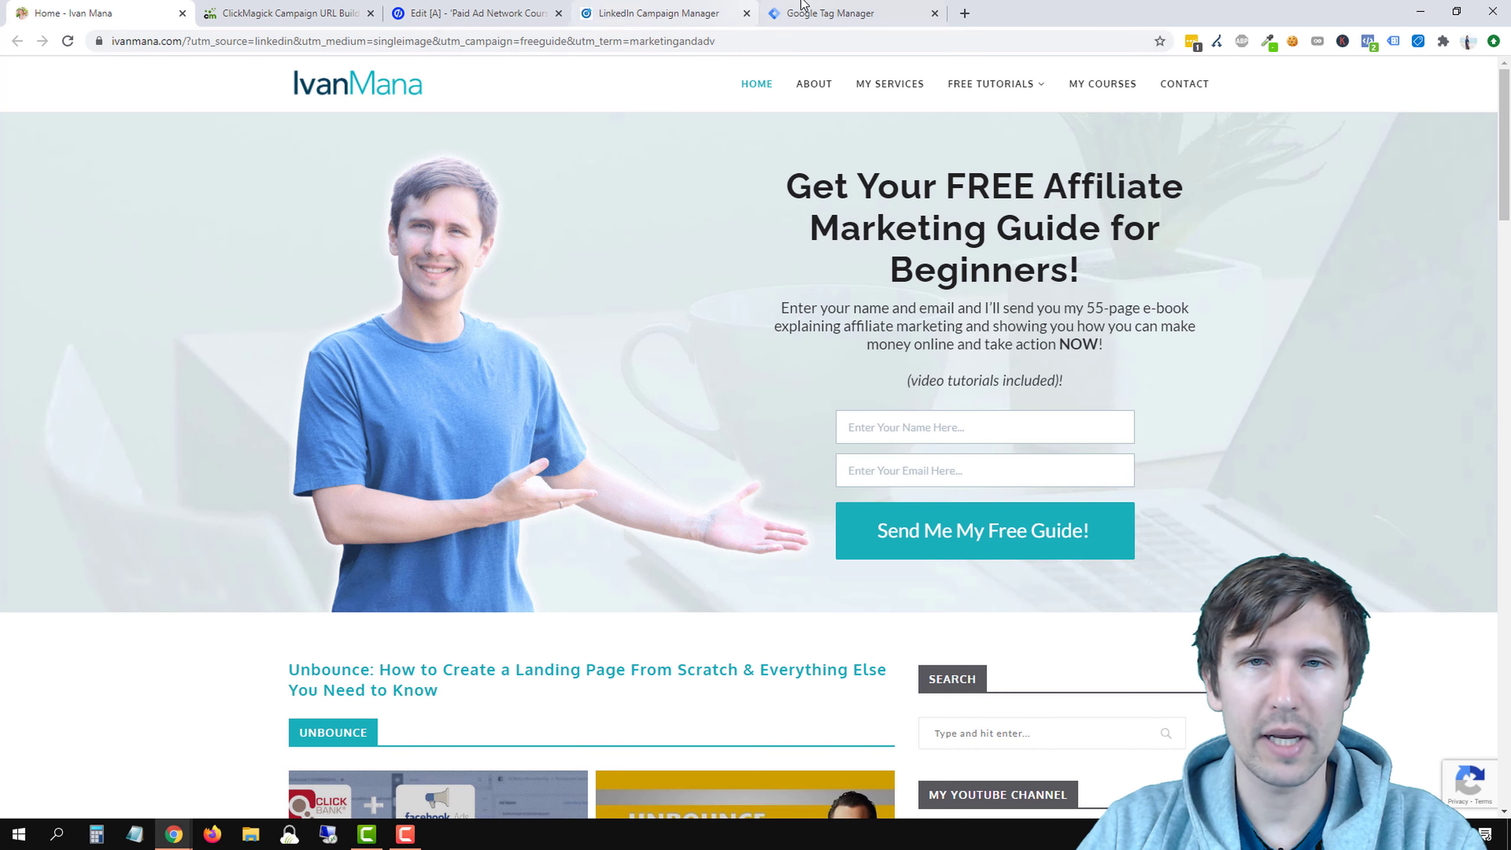
left_click(684, 7)
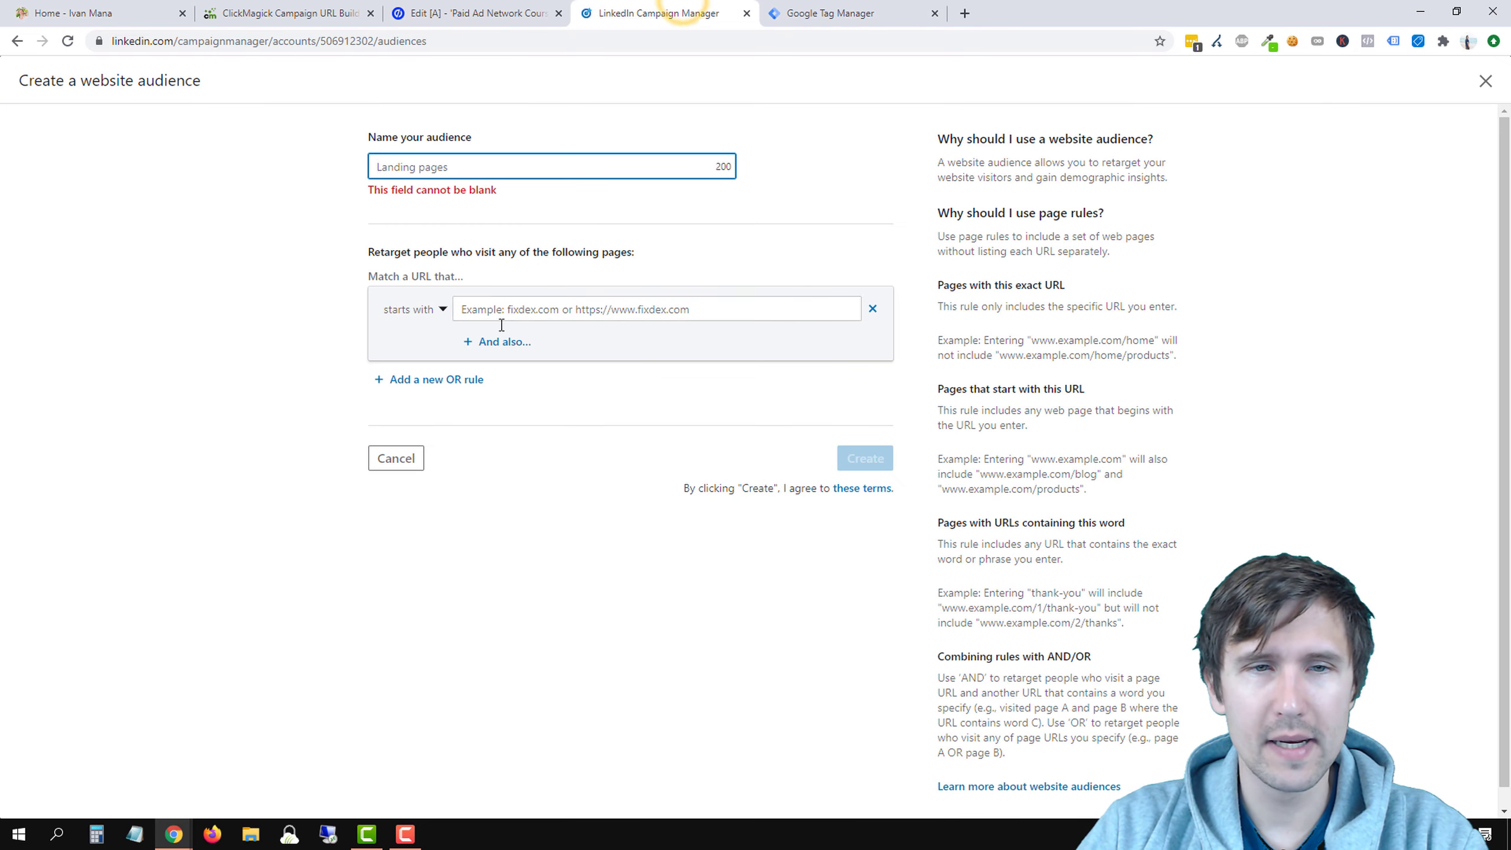
left_click(399, 166)
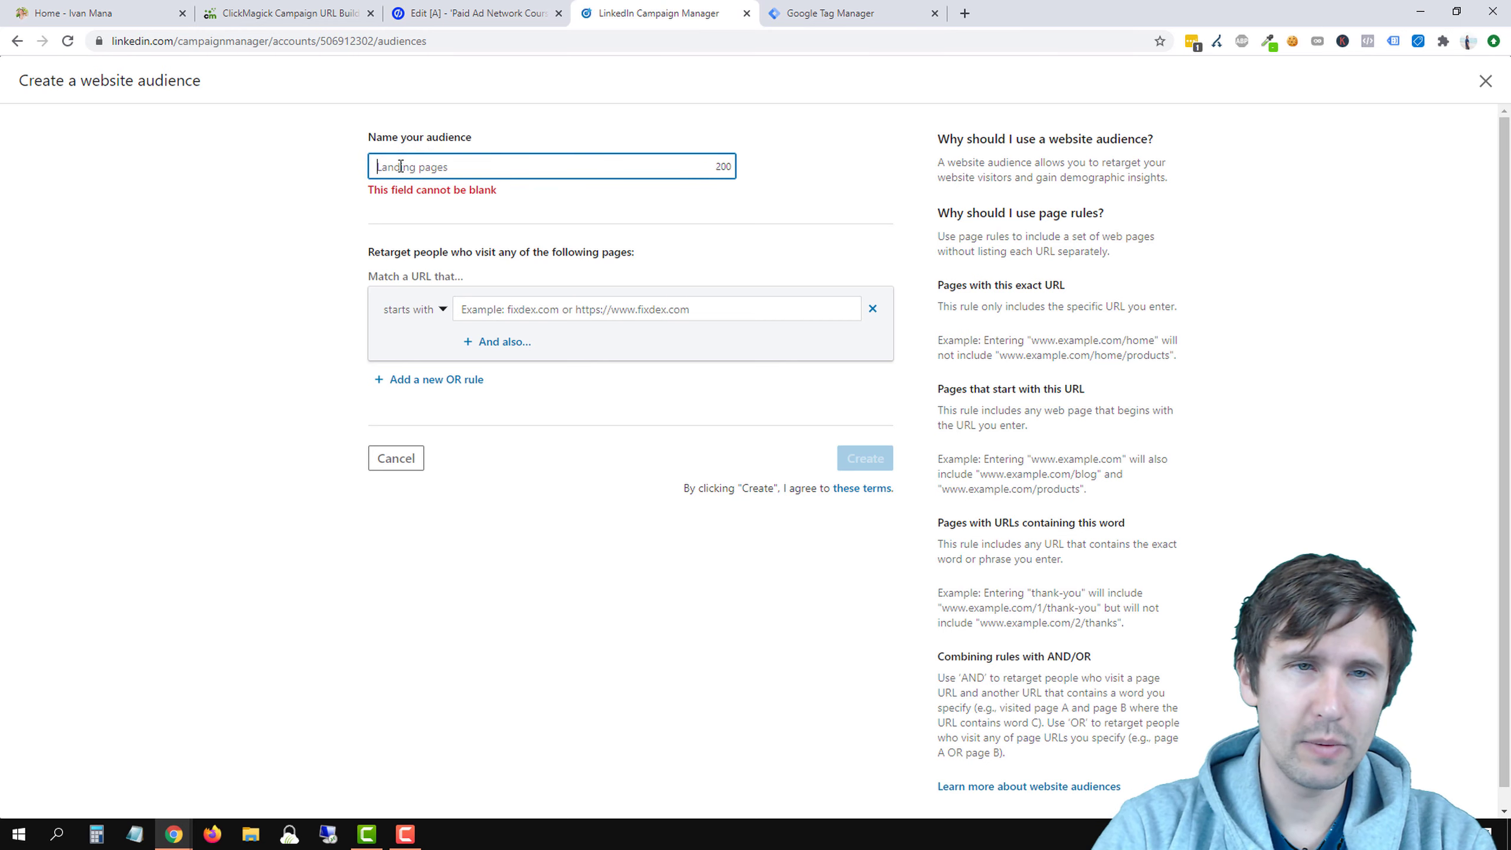
type("People who viewed page")
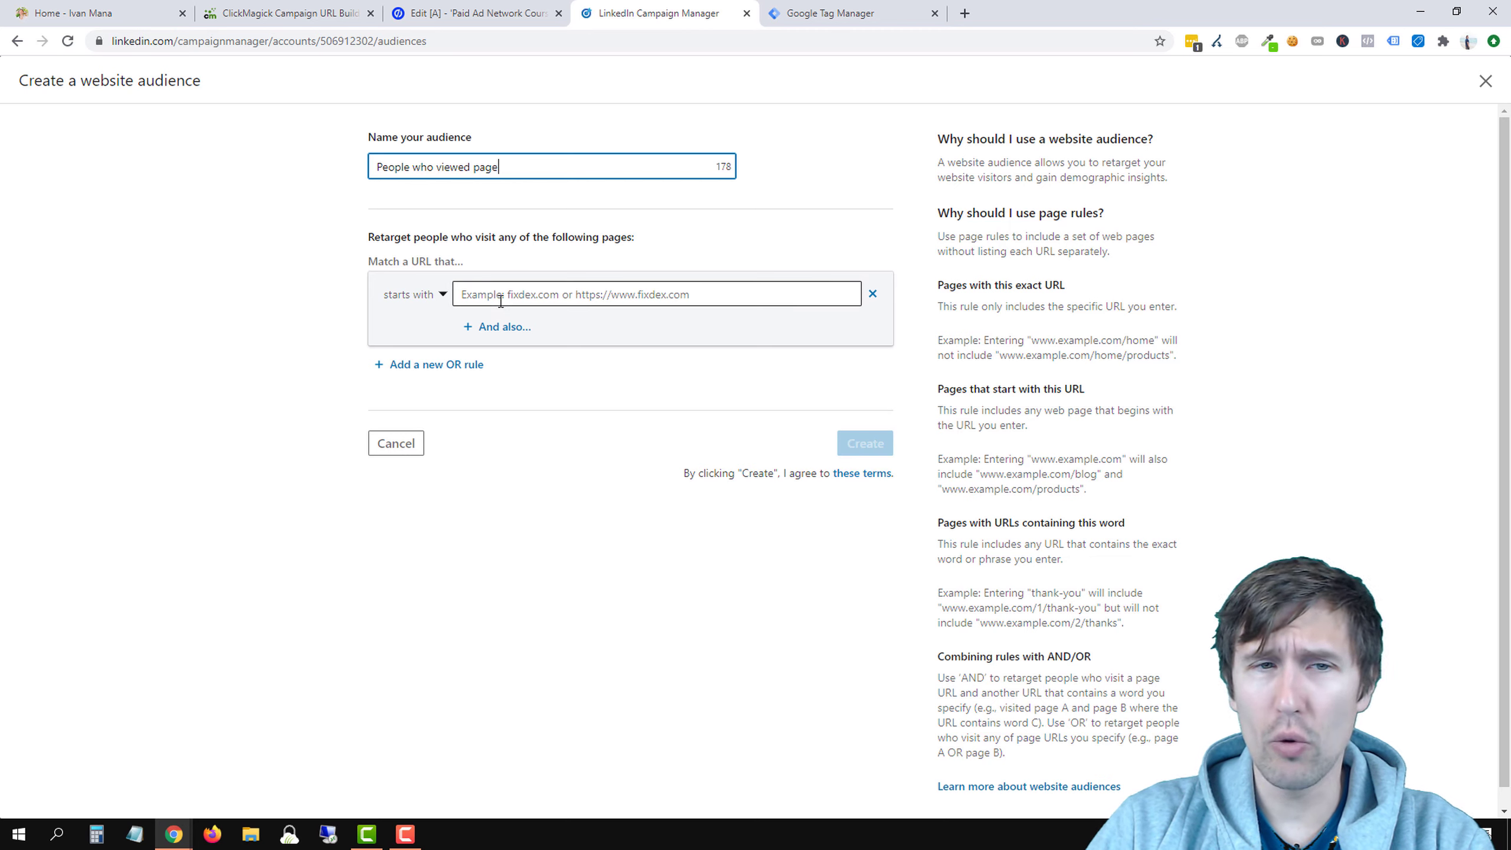
Set the page rule to match URLs that contain "free-guide" and create the audience
left_click(436, 292)
left_click(408, 381)
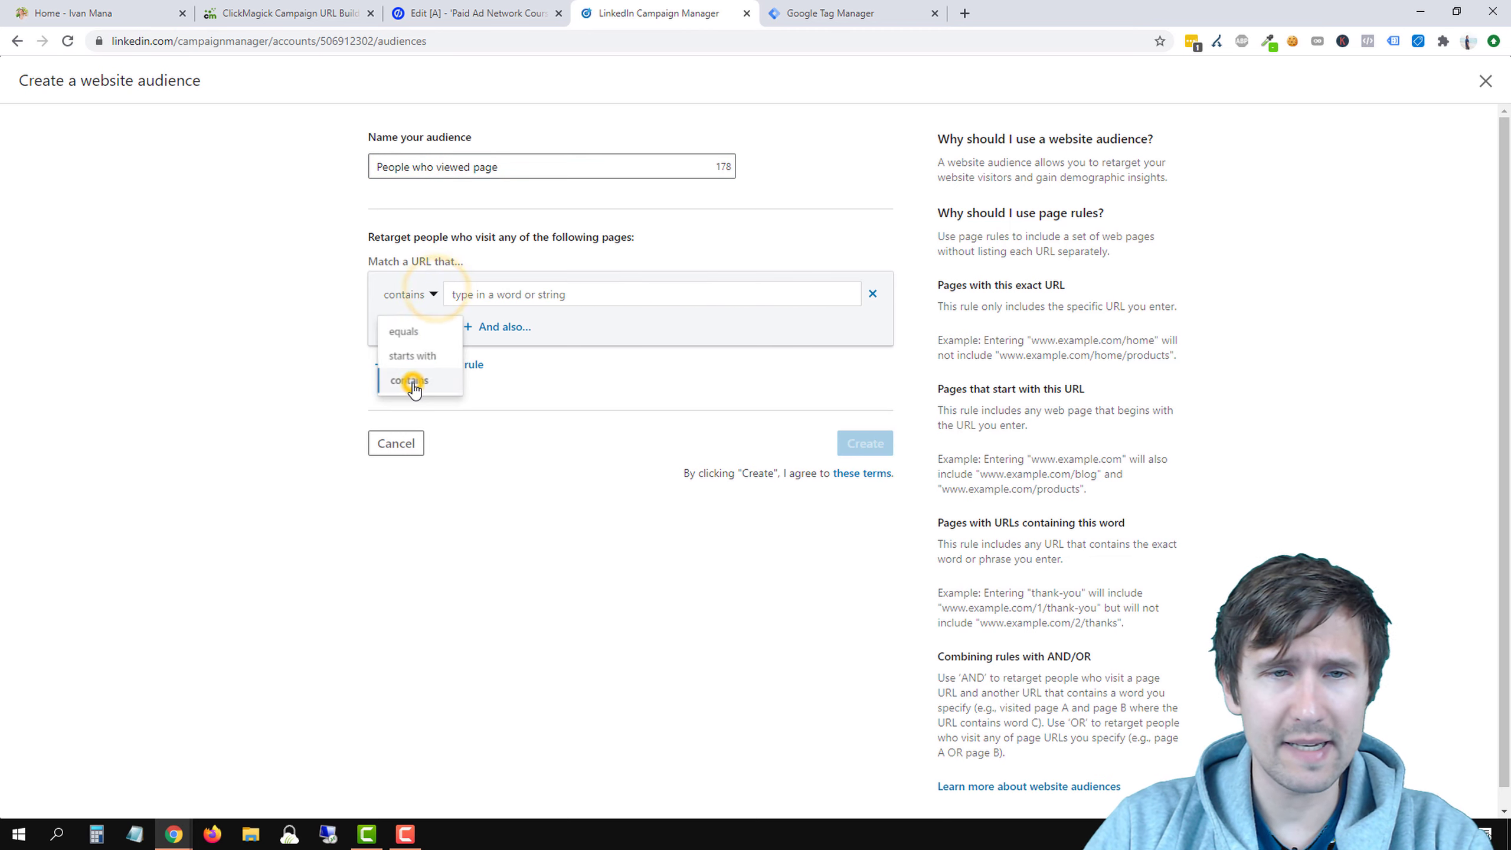
left_click(540, 297)
type("/")
left_click(245, 492)
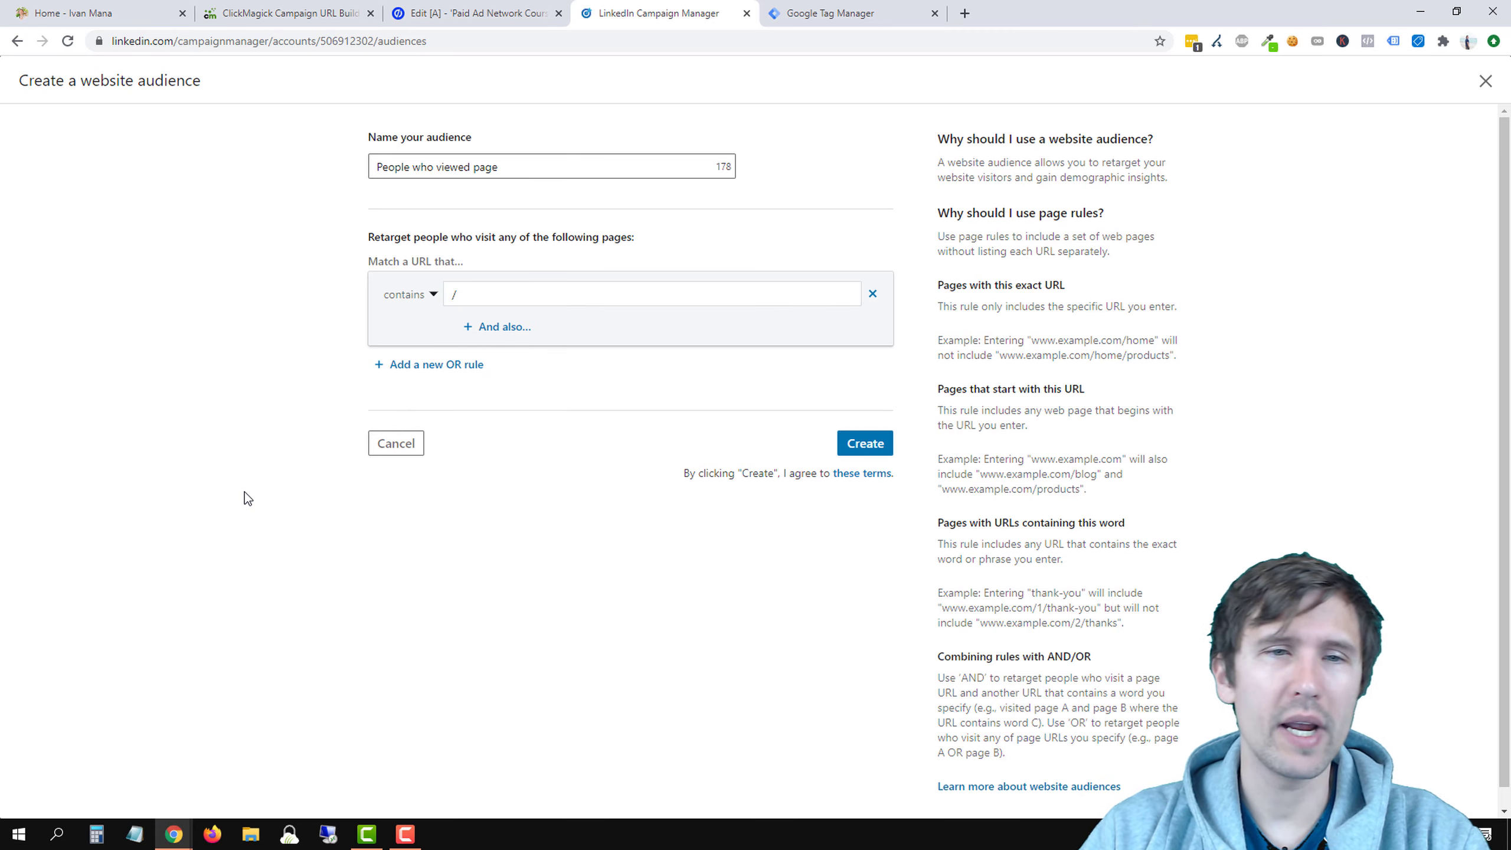
left_click(482, 294)
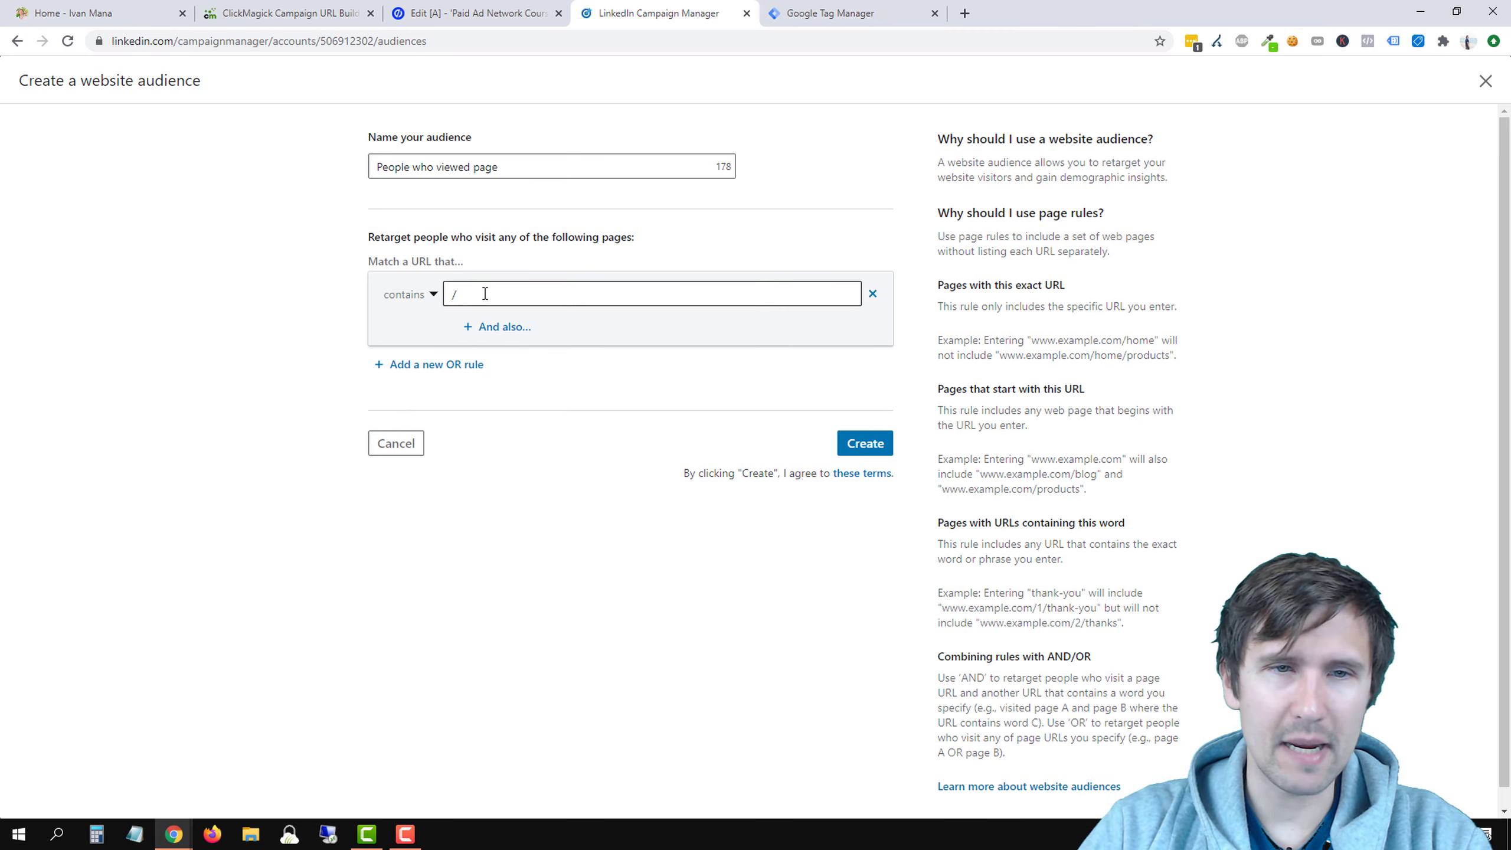
key("BackSpace")
type("fr")
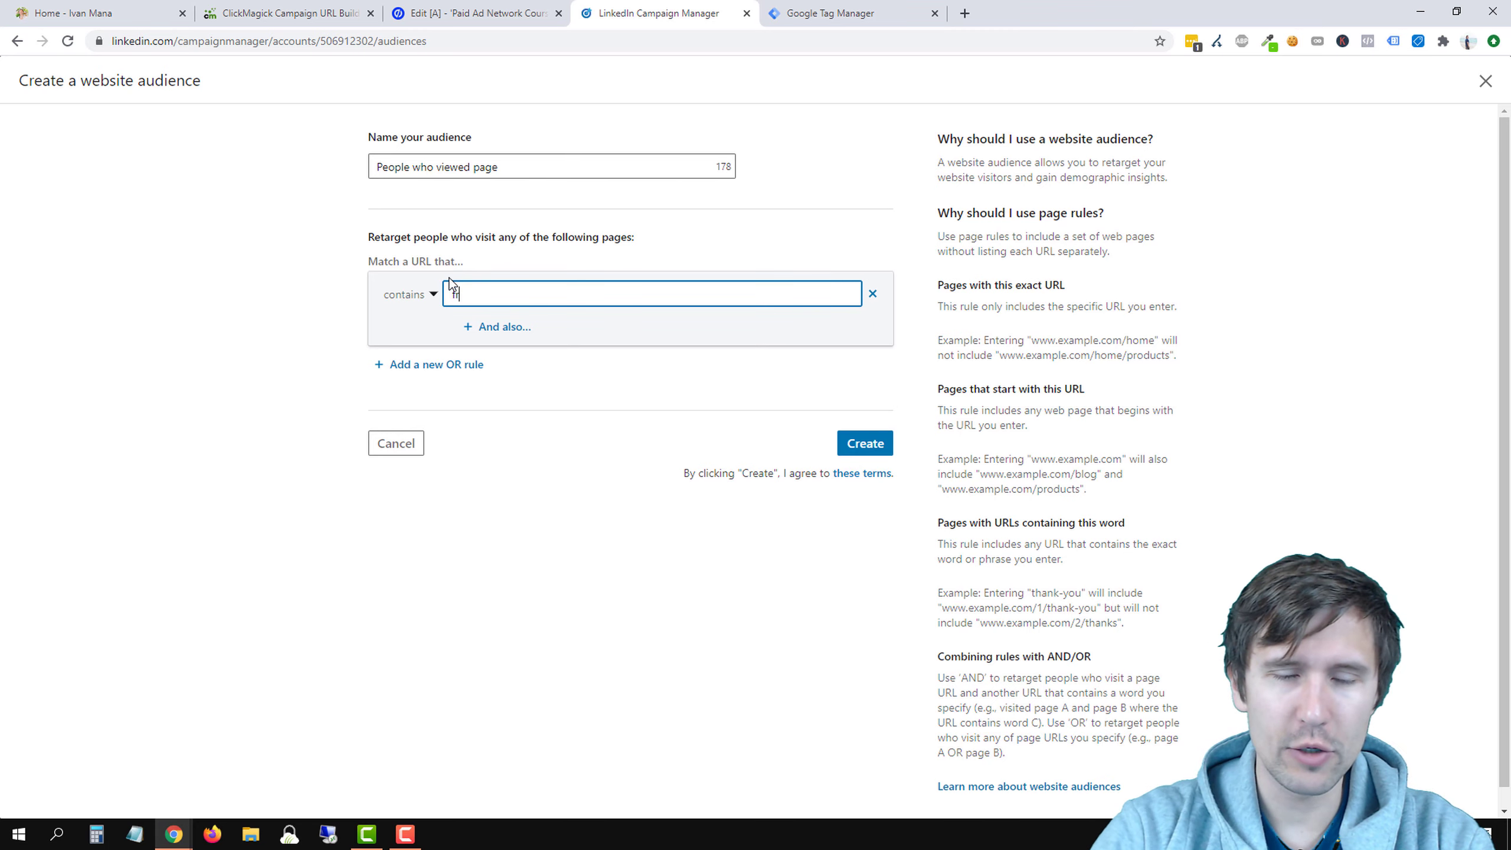
type("ee-guide")
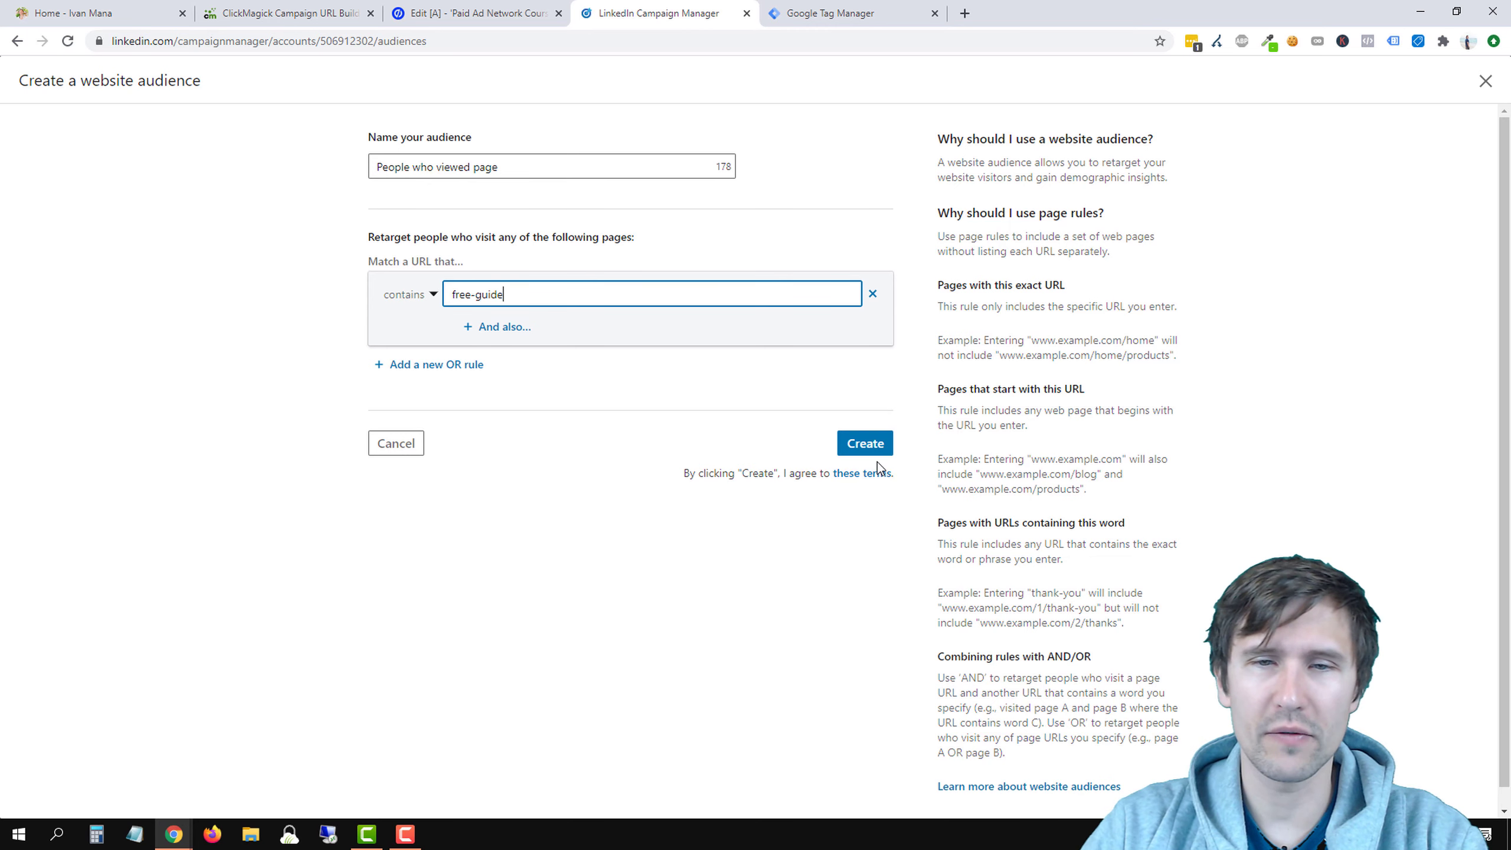
left_click(865, 444)
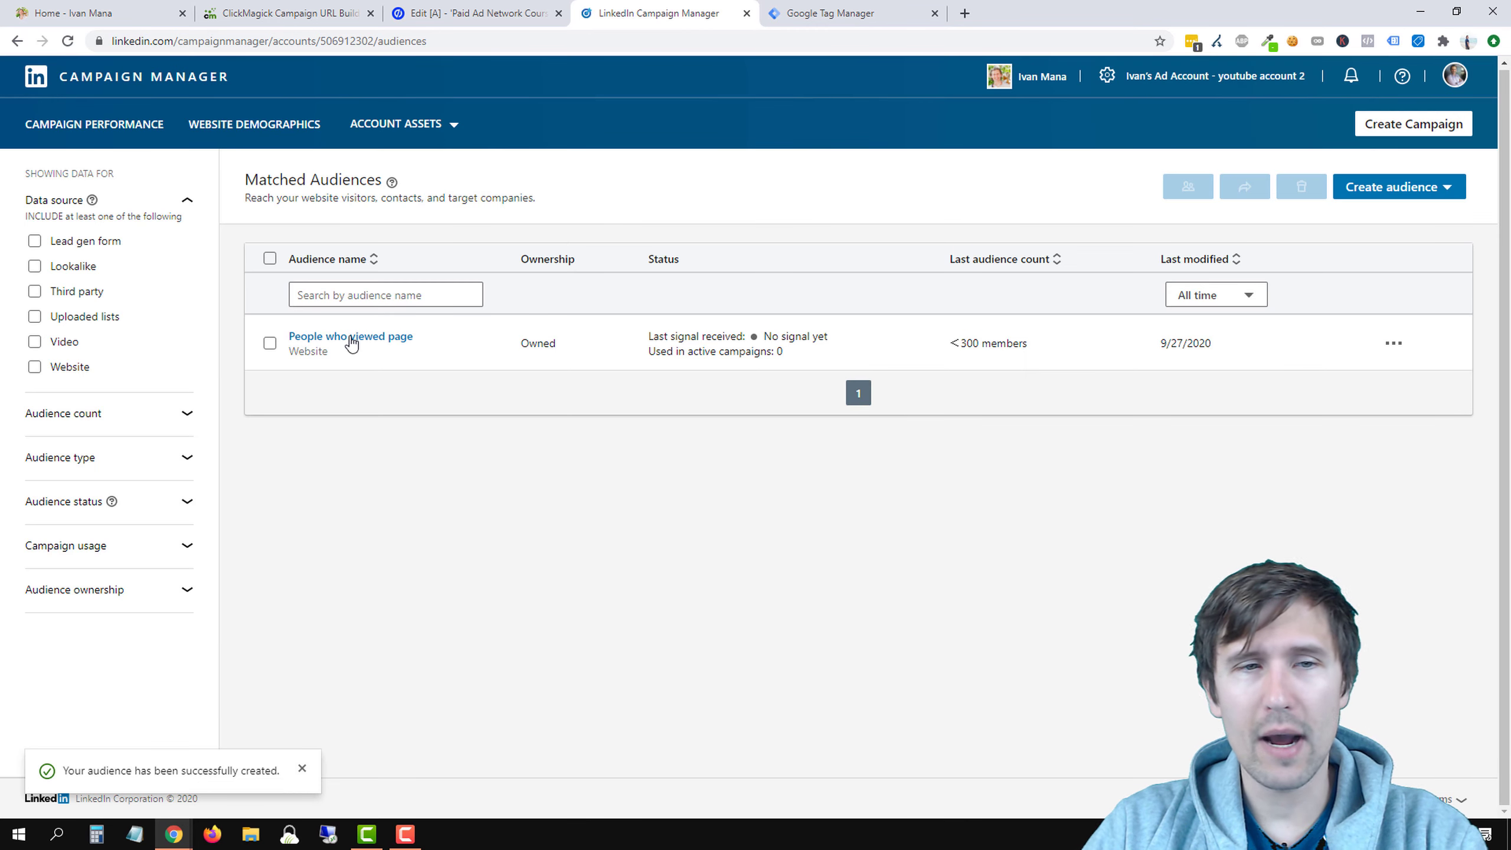
Start another website retargeting audience and name it "People who signed up"
left_click(1391, 188)
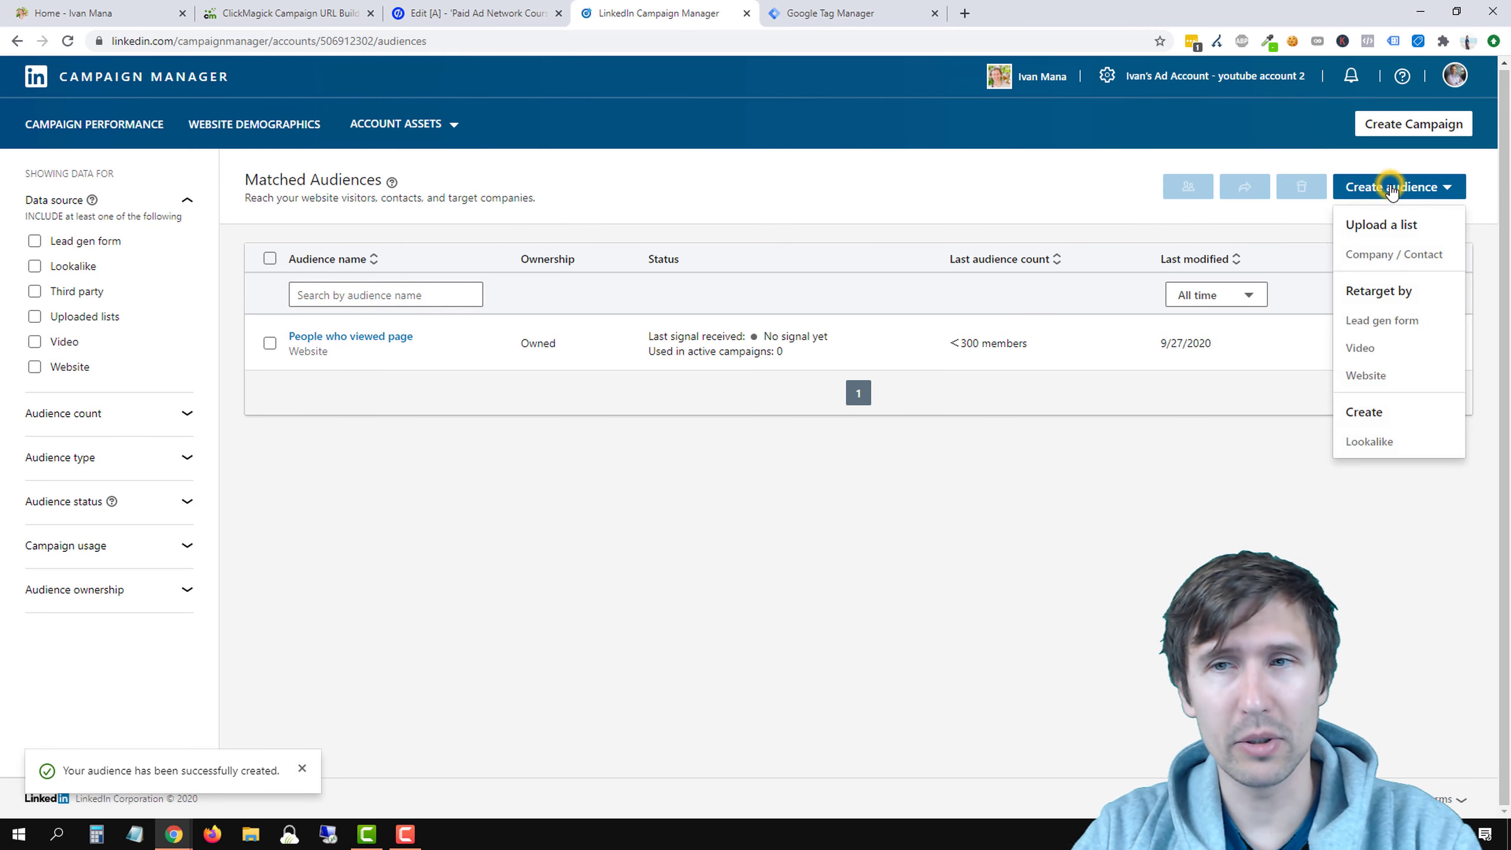
left_click(1377, 375)
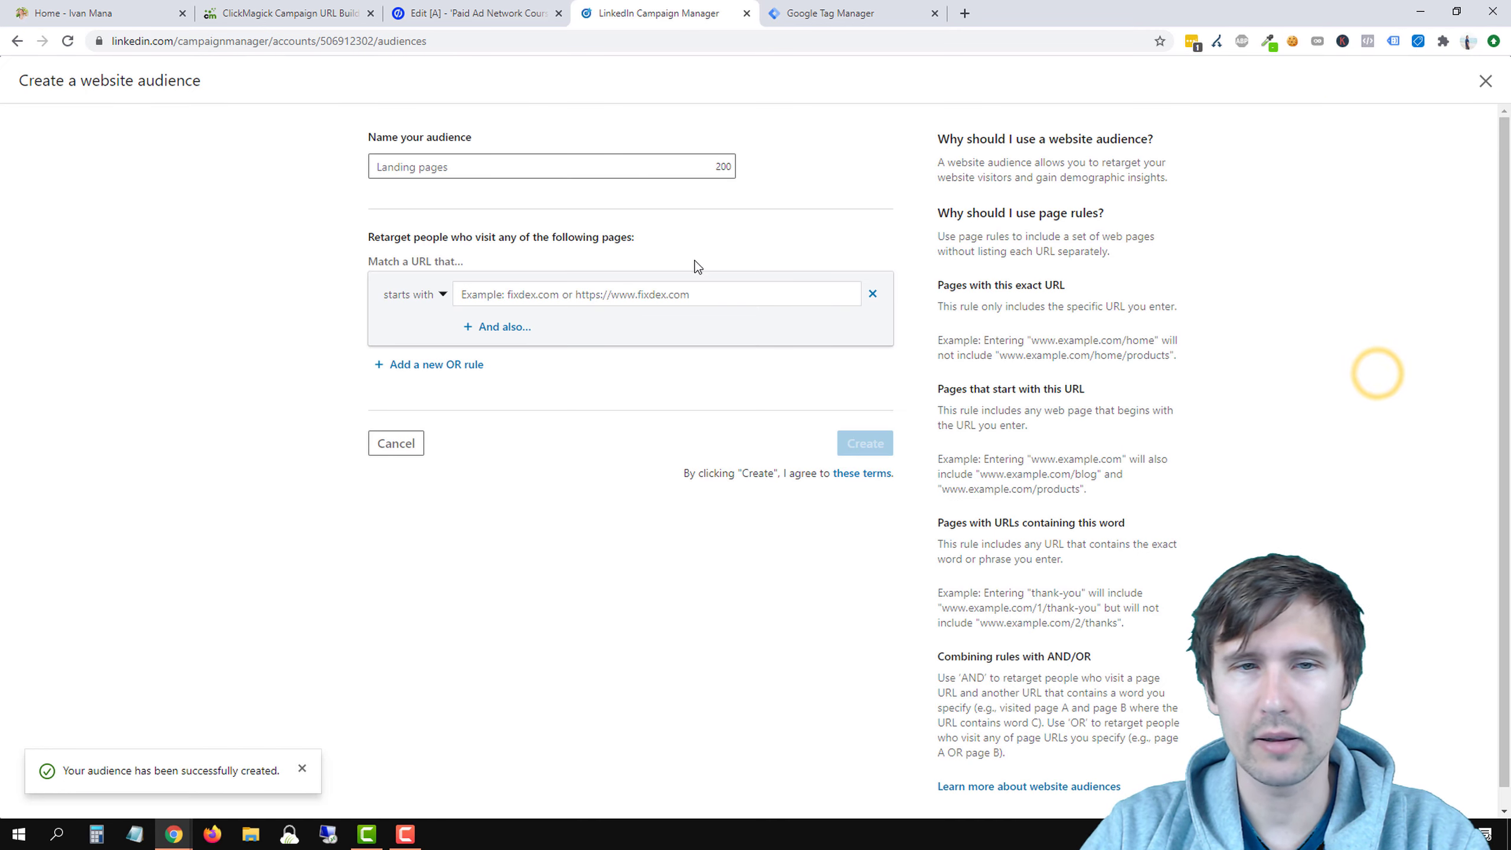
left_click(437, 169)
type("People who signed up")
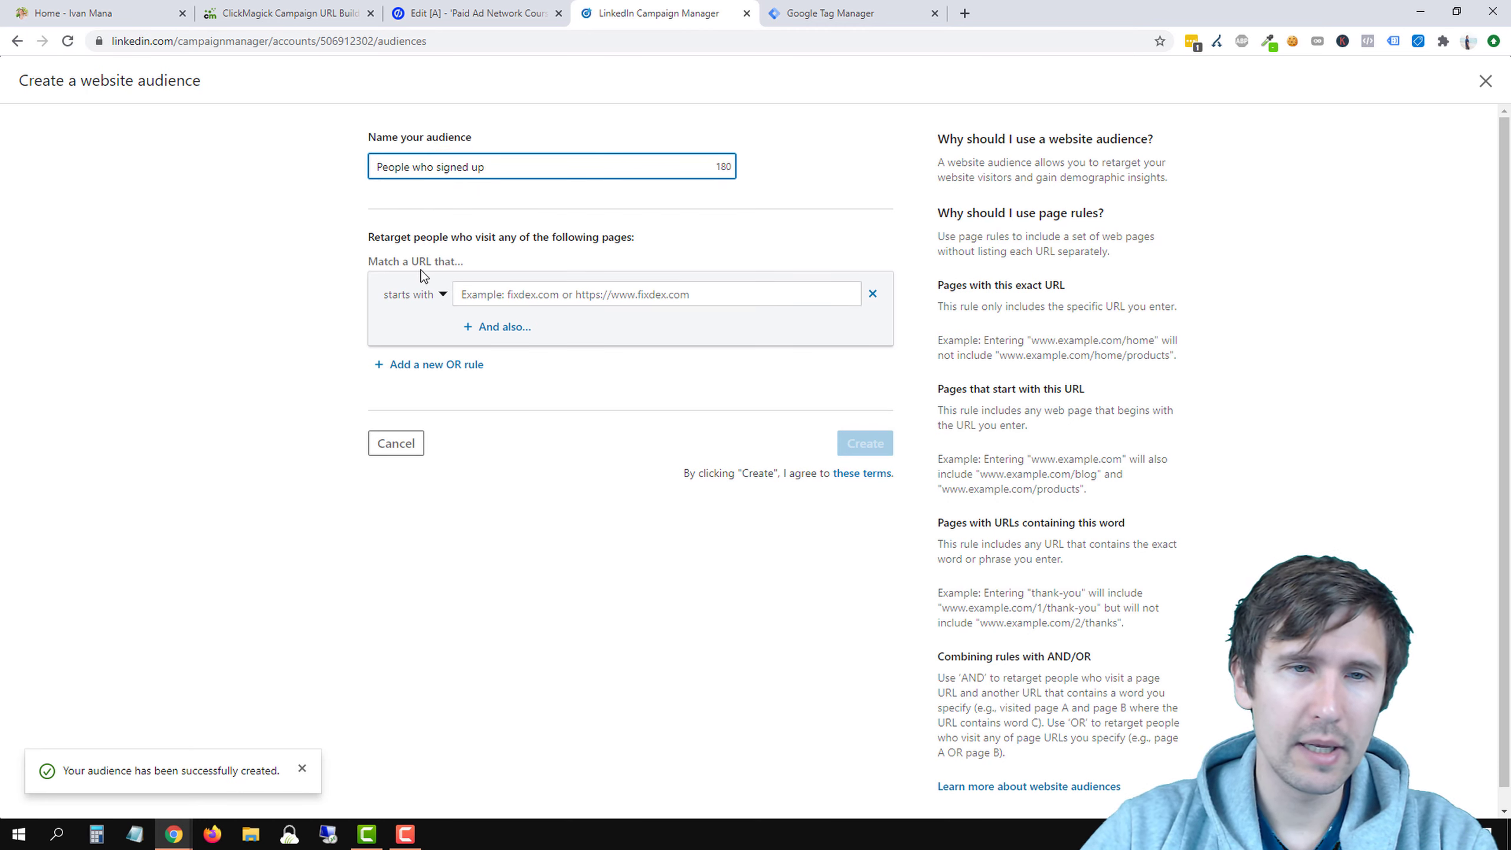
Set the sign-up audience's rule to match URLs that contain "thank-you-download" and create the audience
left_click(414, 296)
left_click(408, 384)
left_click(483, 294)
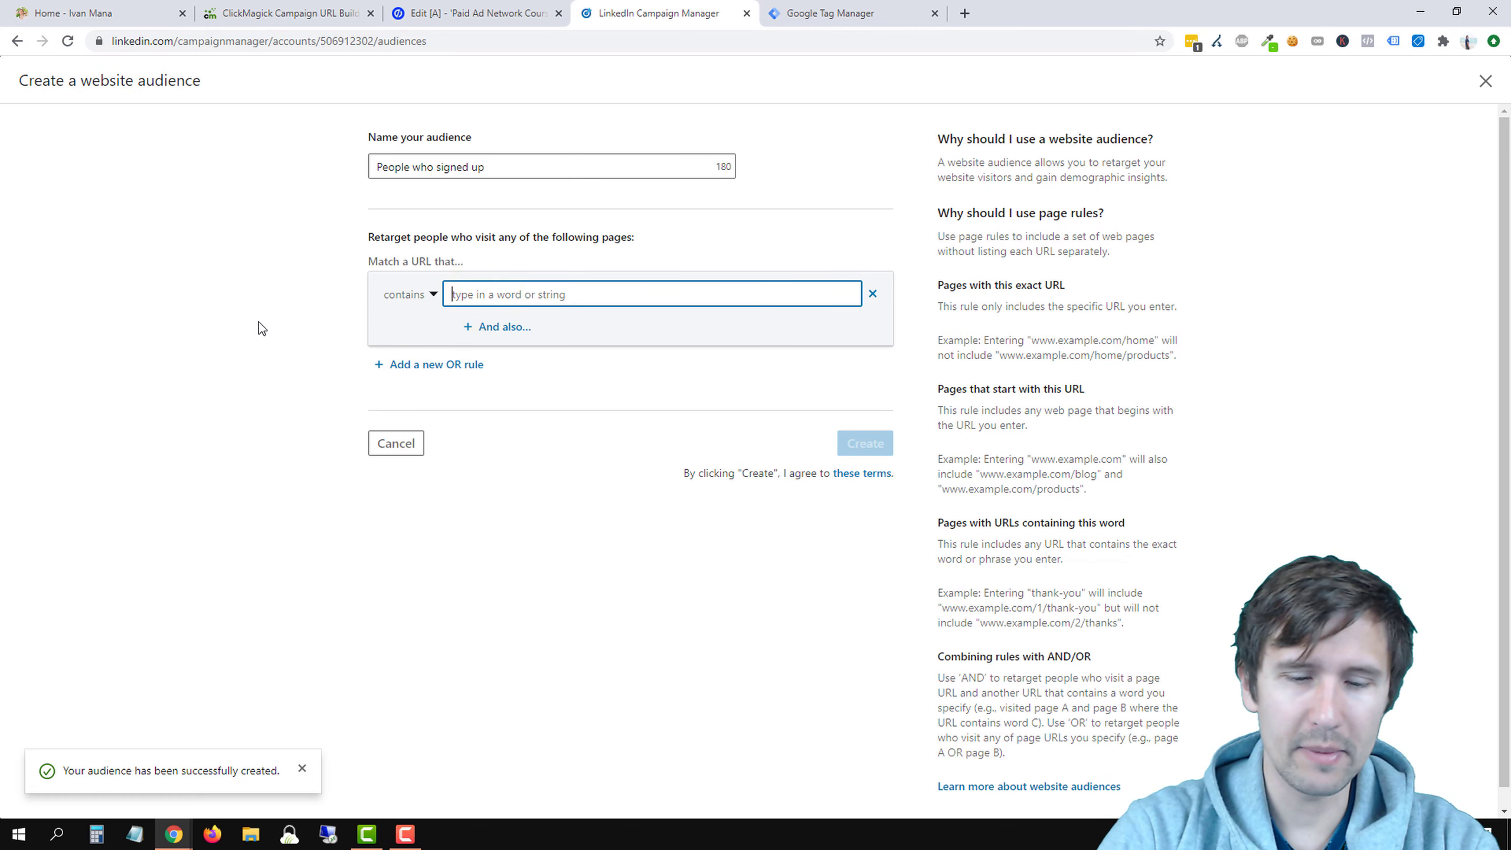
type("thank-you-")
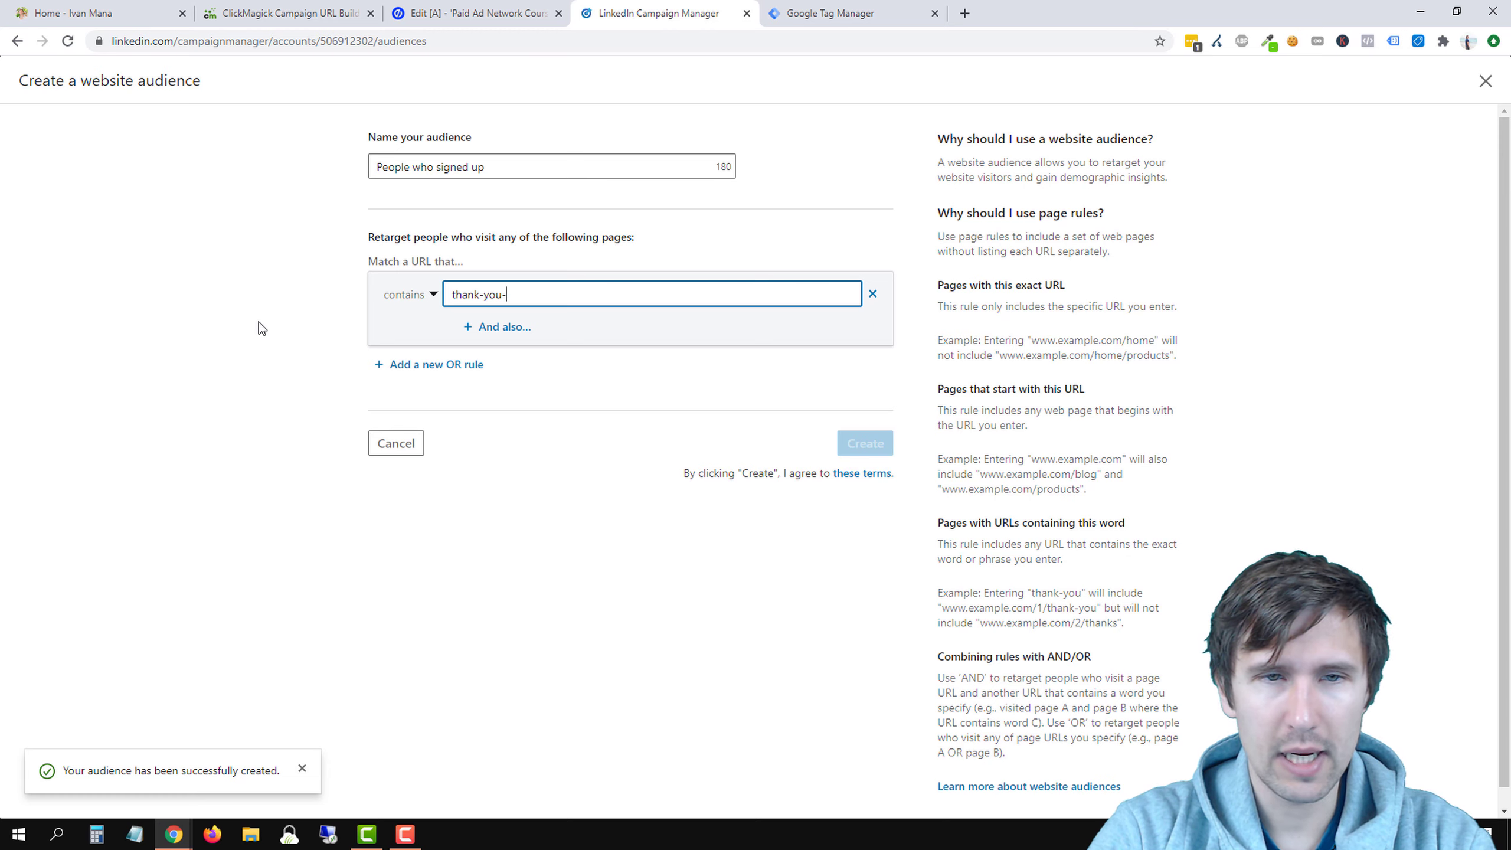
type("download")
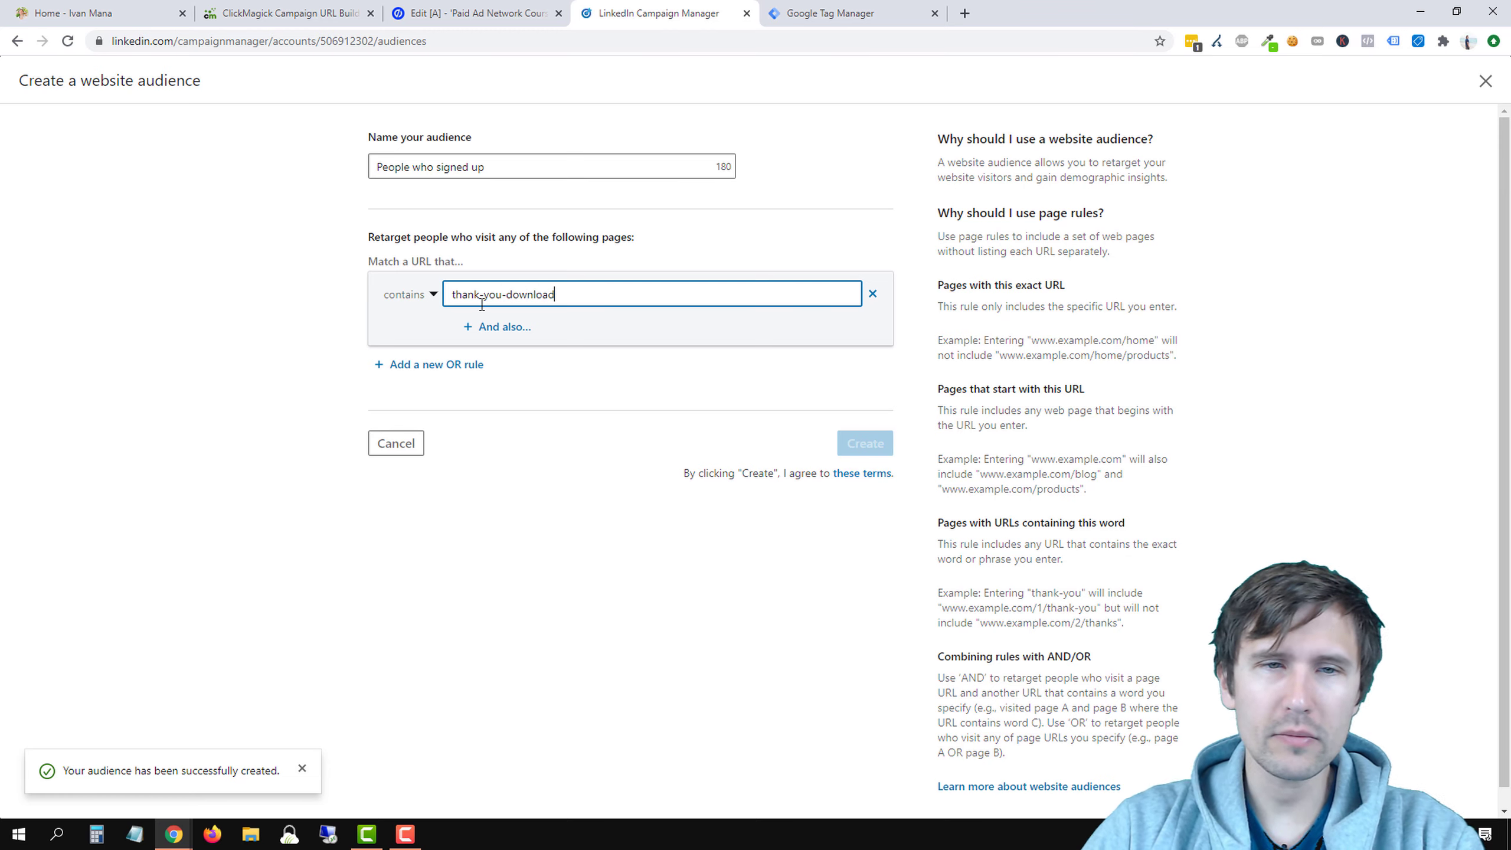
left_click(587, 444)
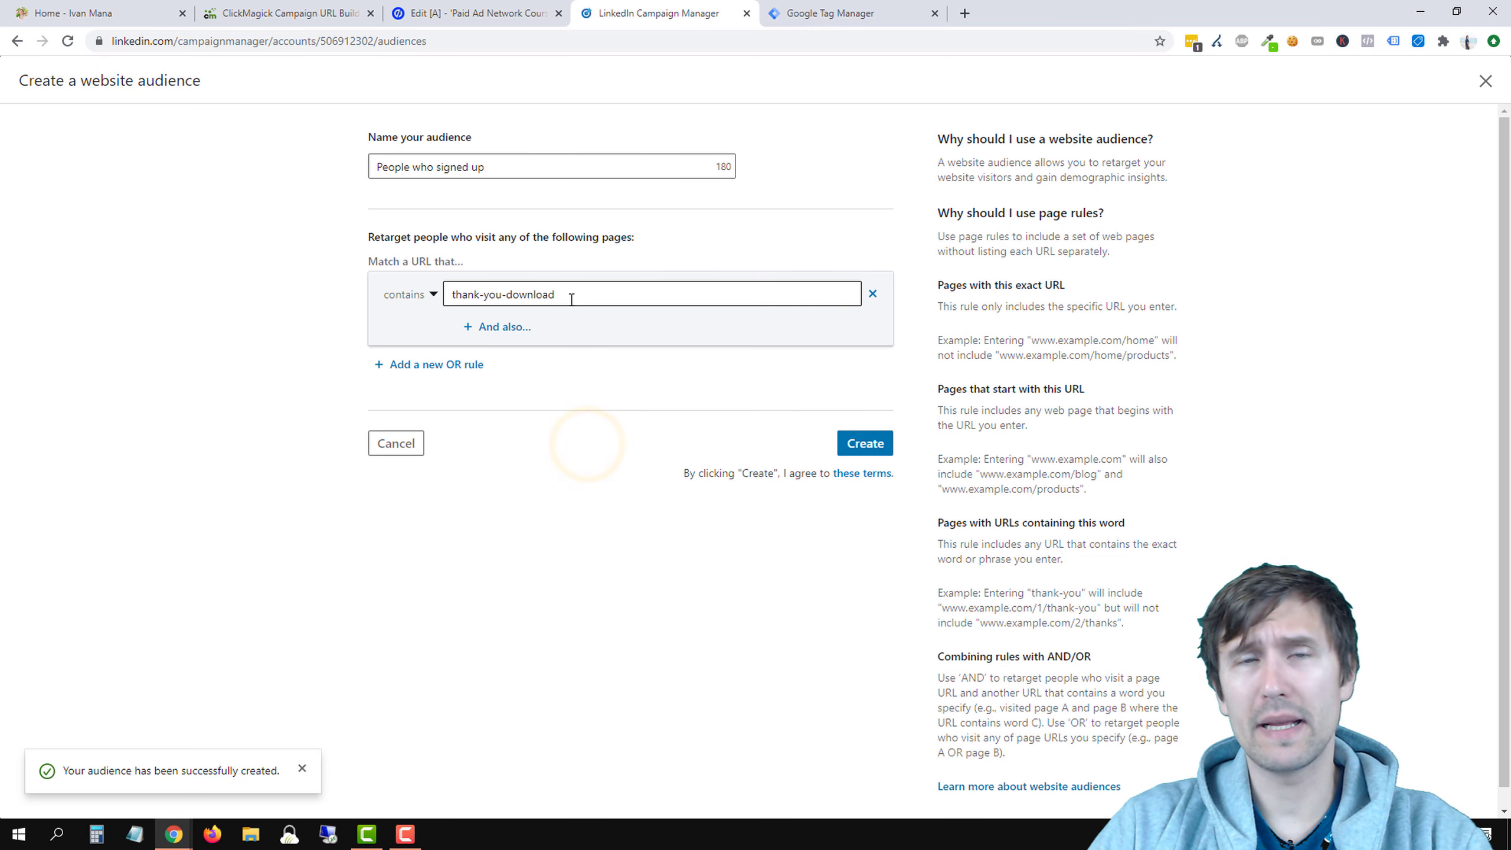
left_click(865, 441)
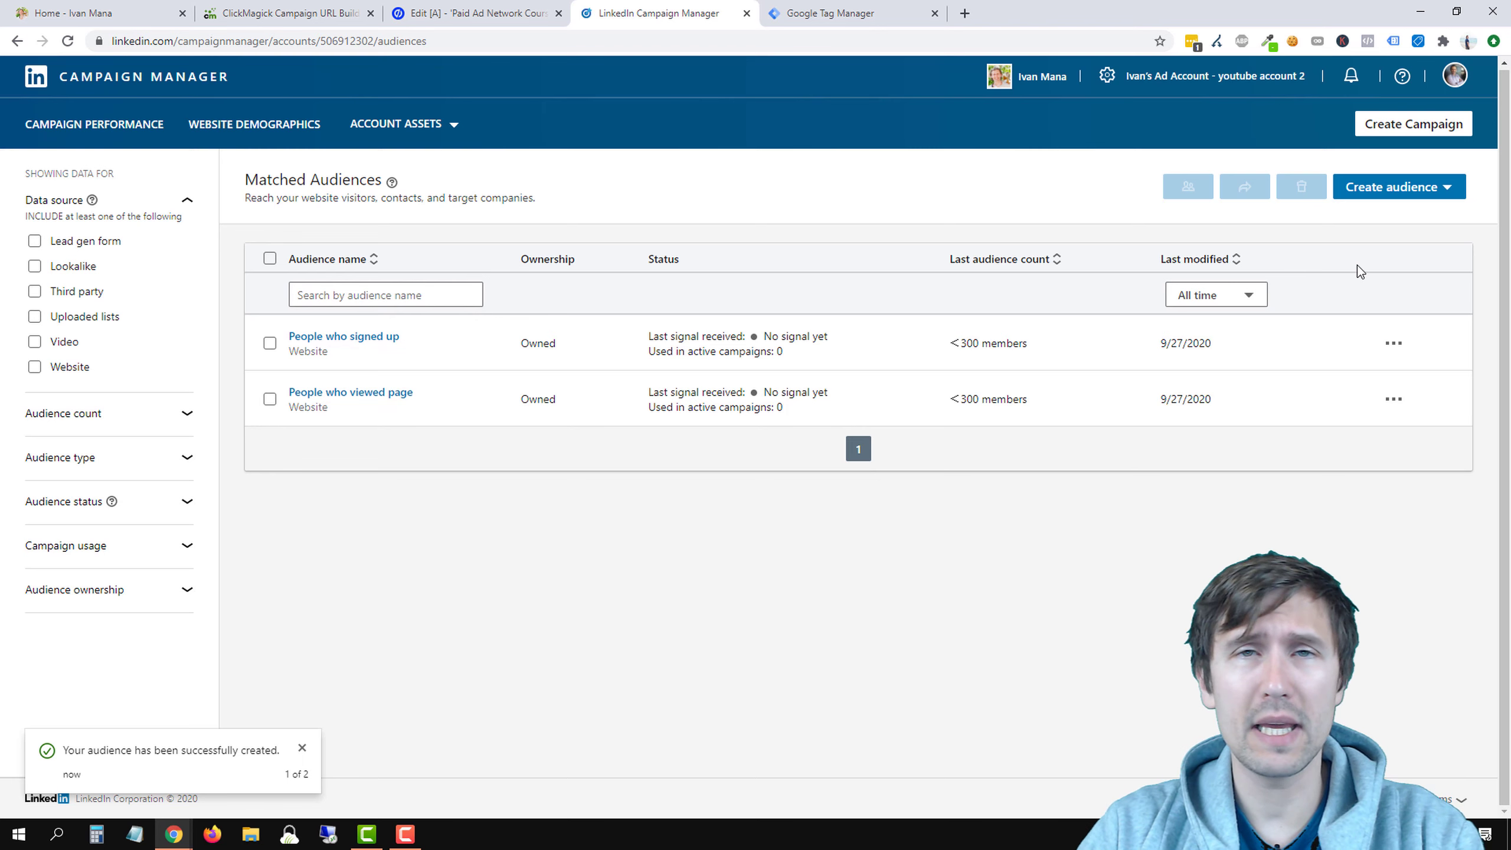
Start a third website retargeting audience and check the About and My Courses pages on the website
left_click(1425, 189)
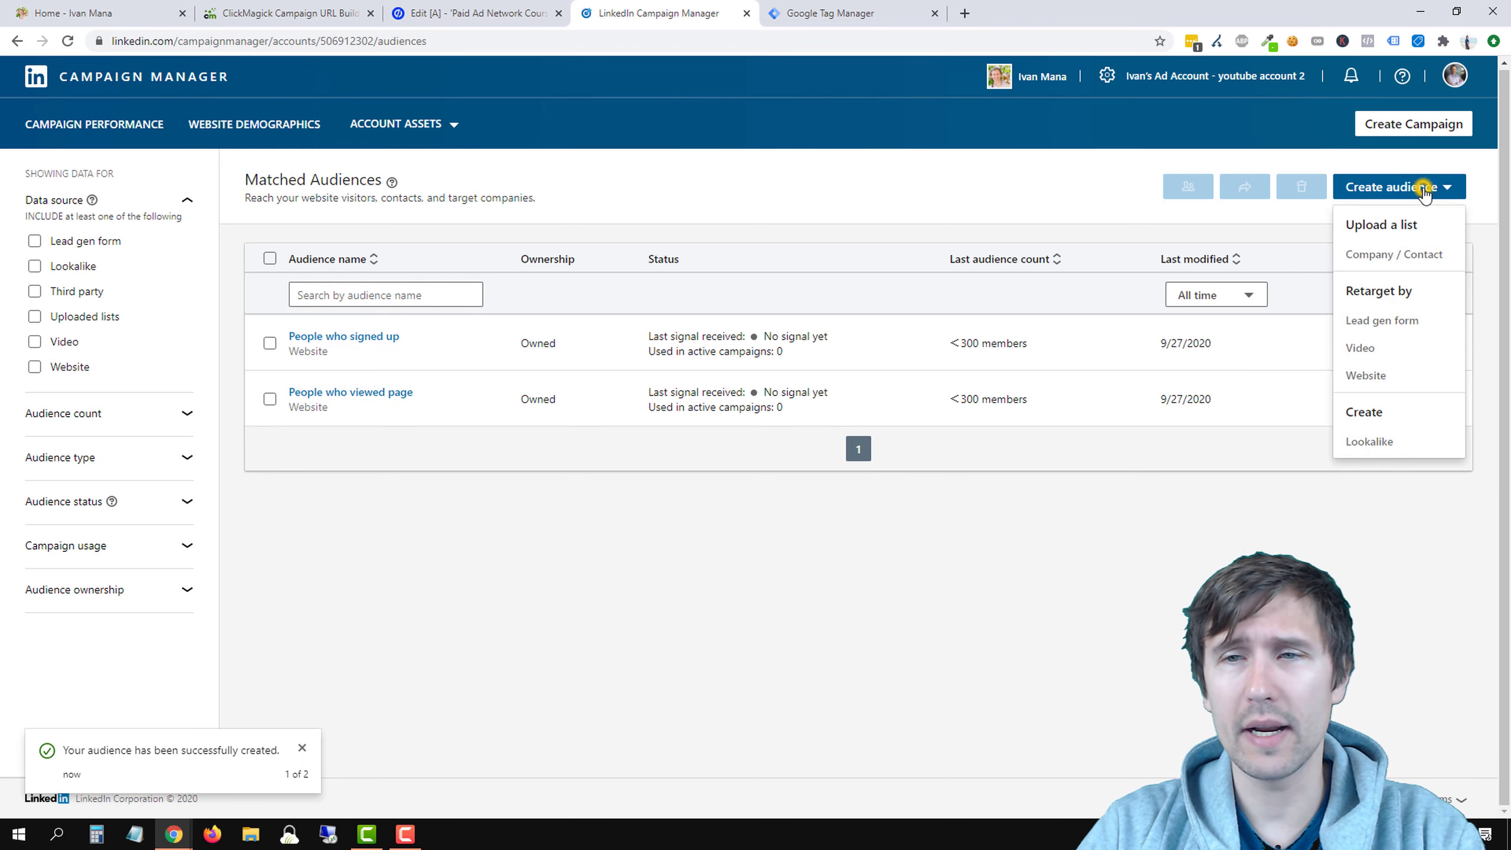
left_click(1379, 374)
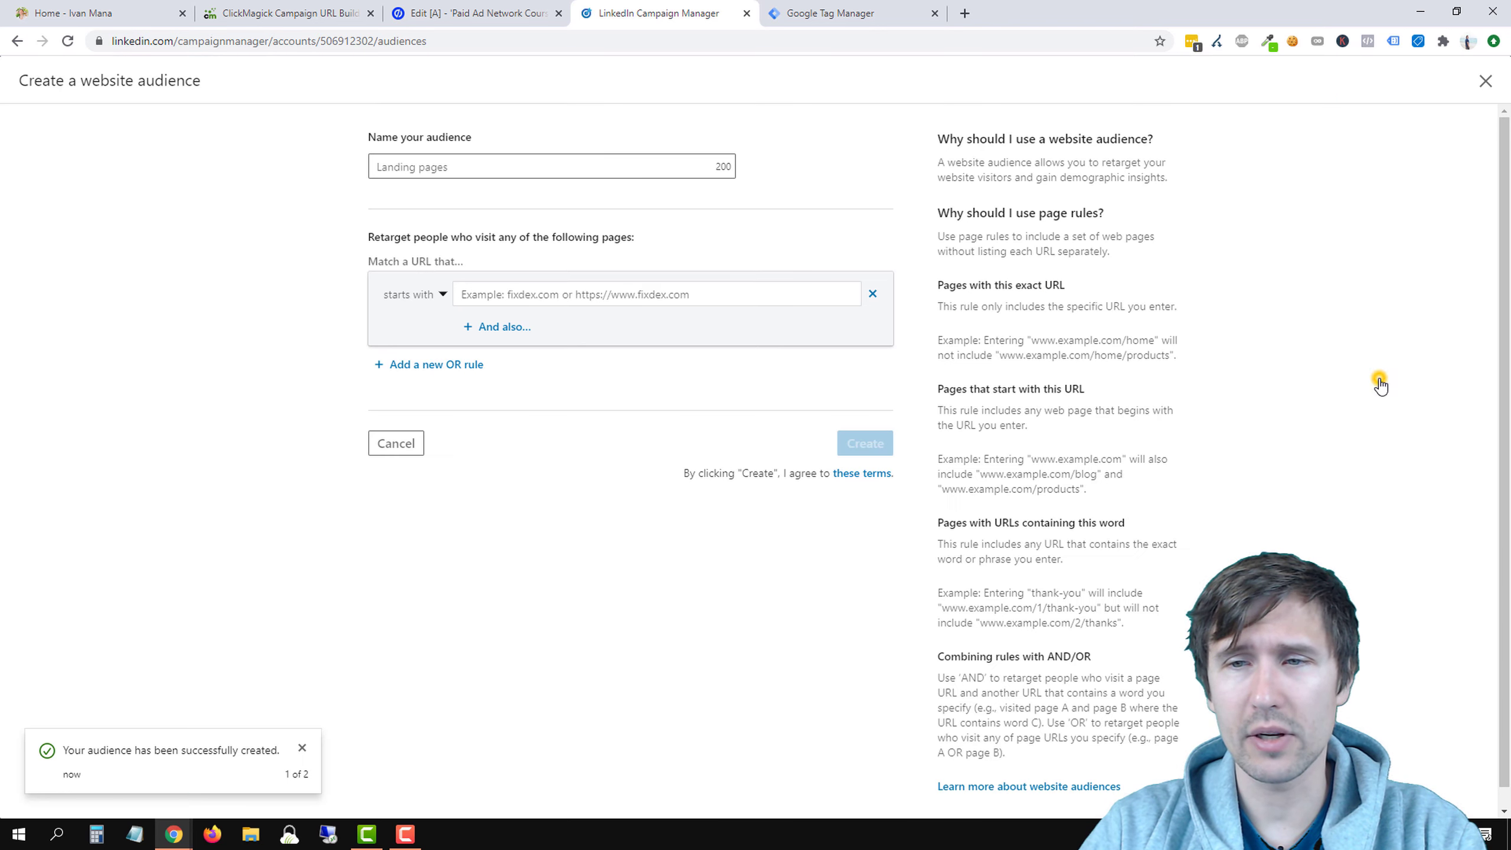
left_click(104, 13)
left_click(817, 83)
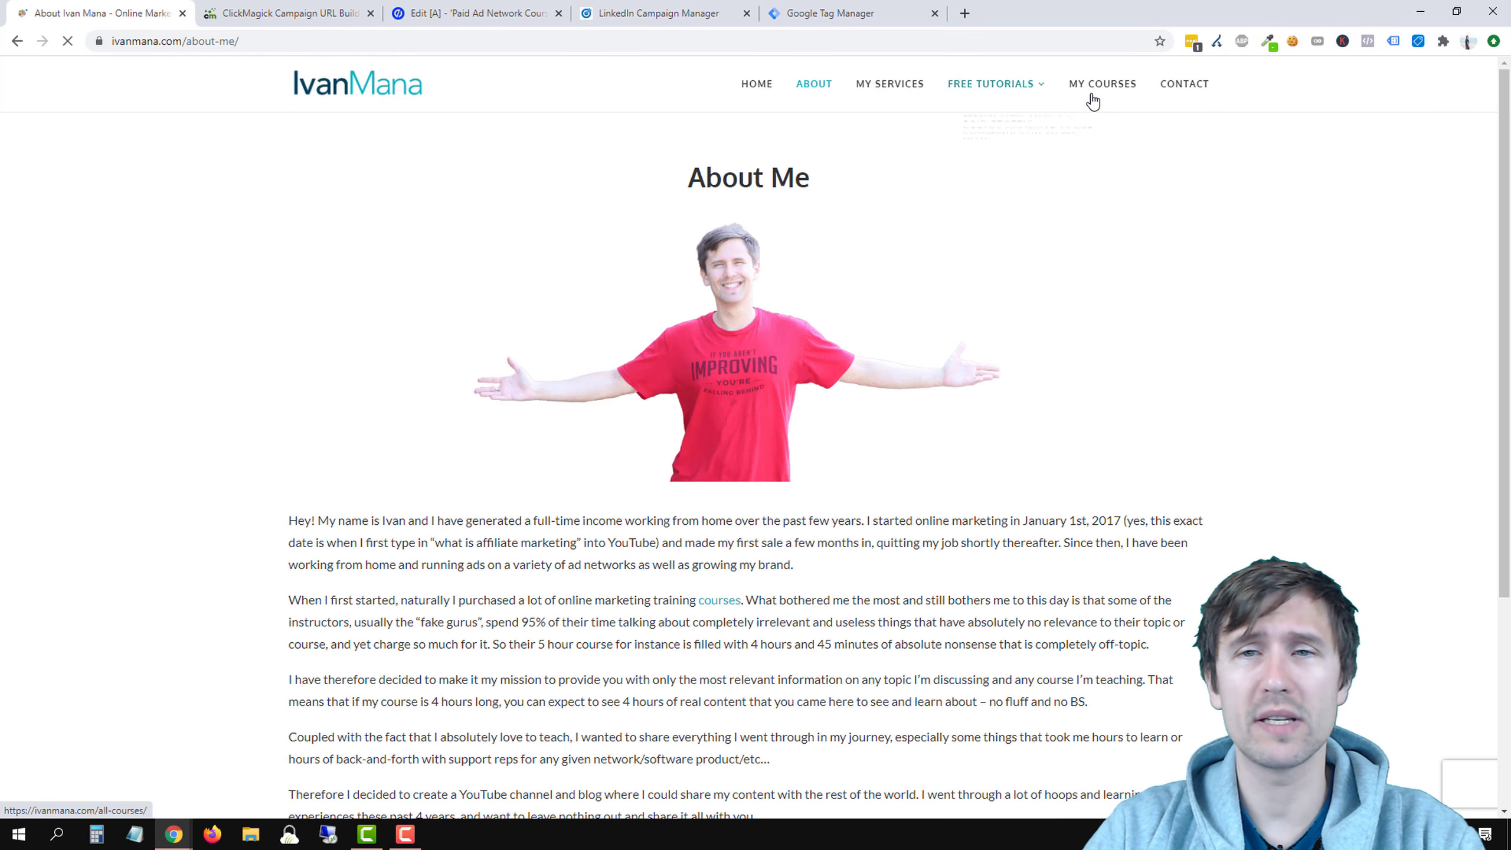
scroll(943, 209, "down", 5)
scroll(1088, 147, "up", 5)
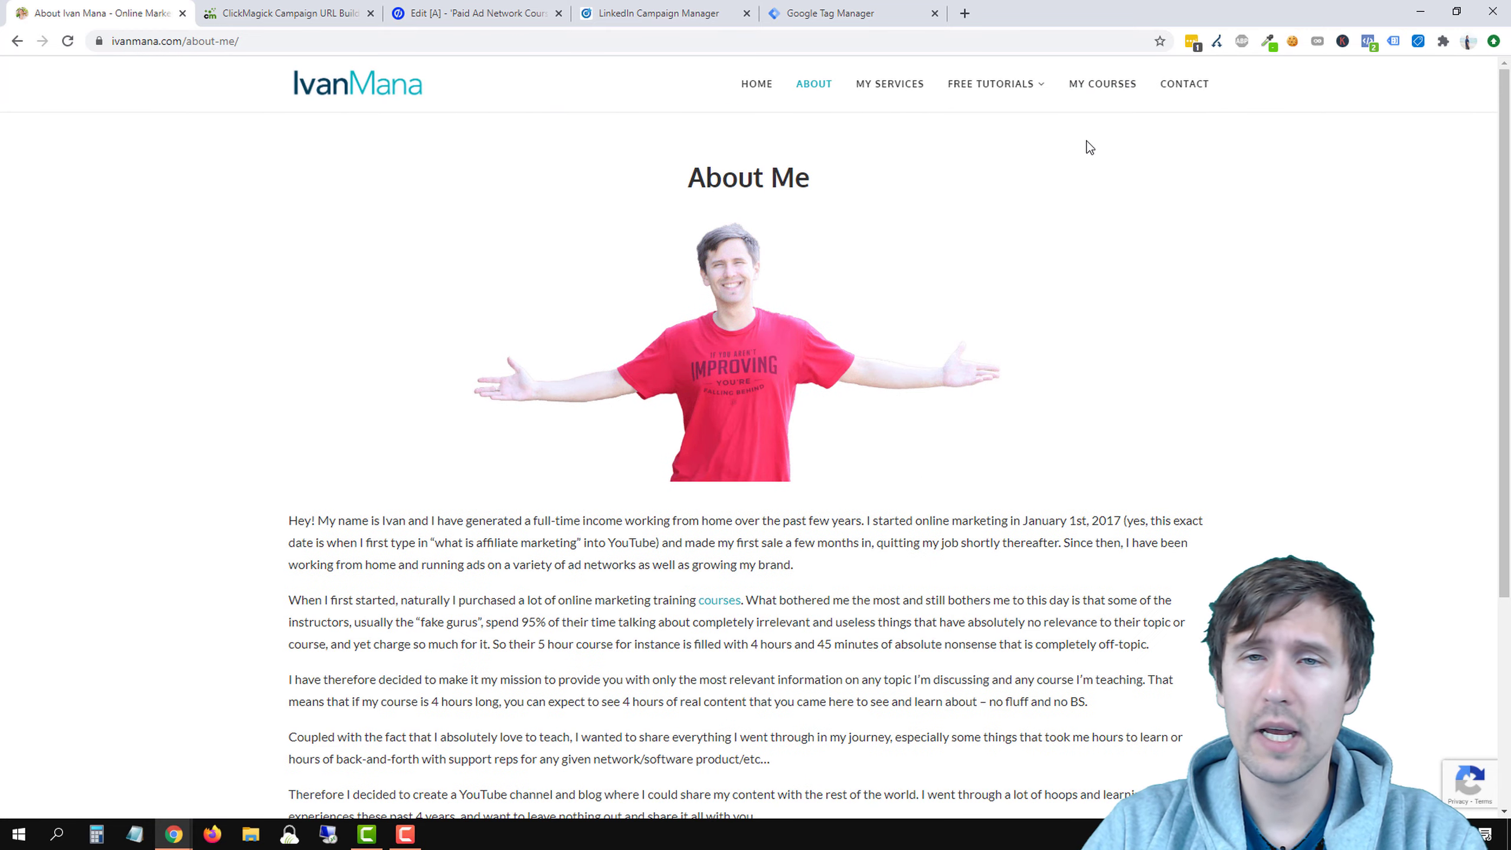
left_click(1102, 84)
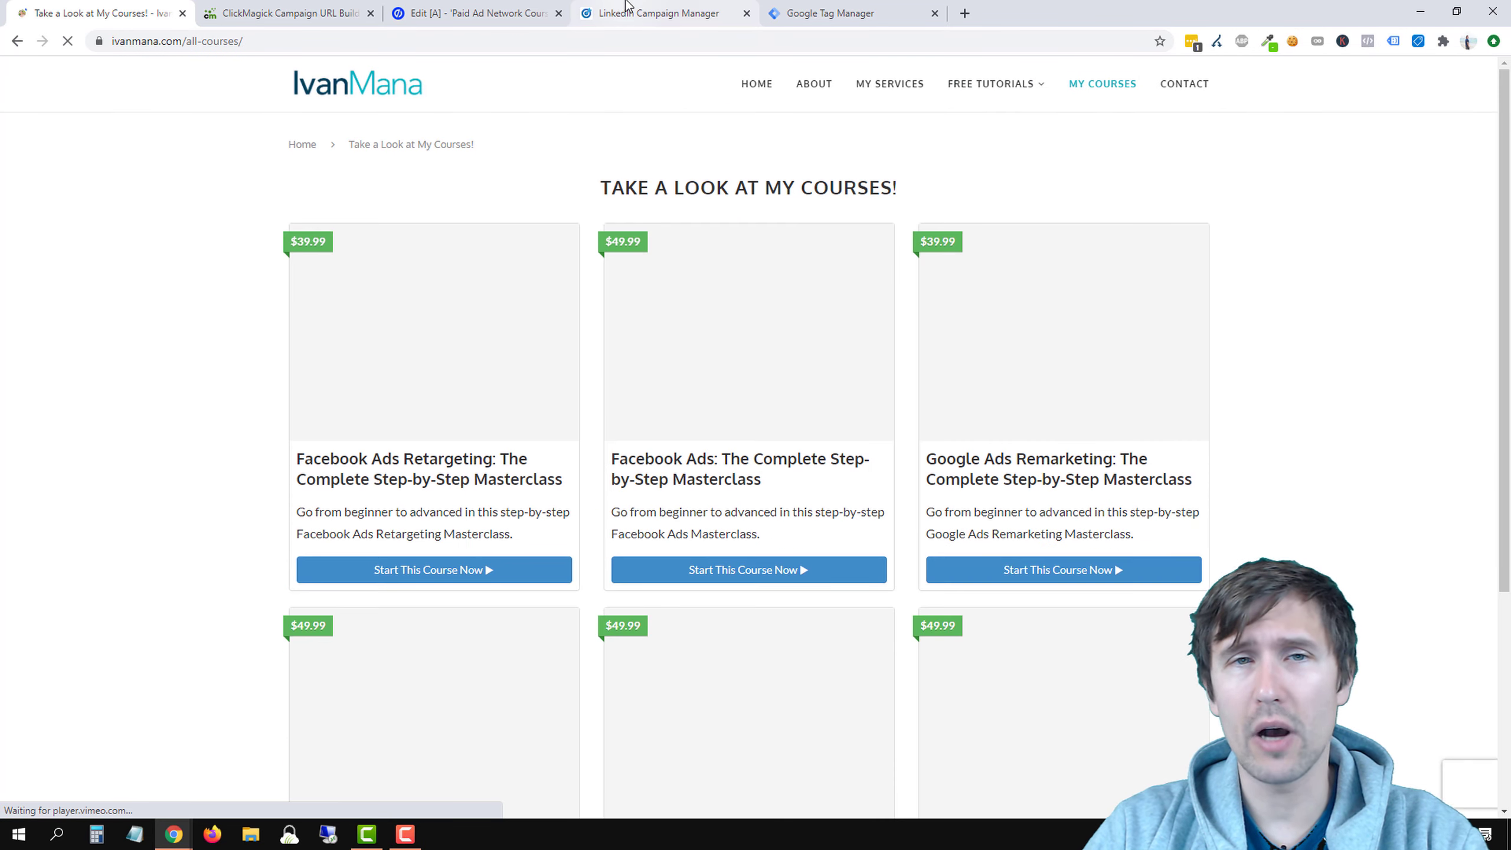
left_click(626, 4)
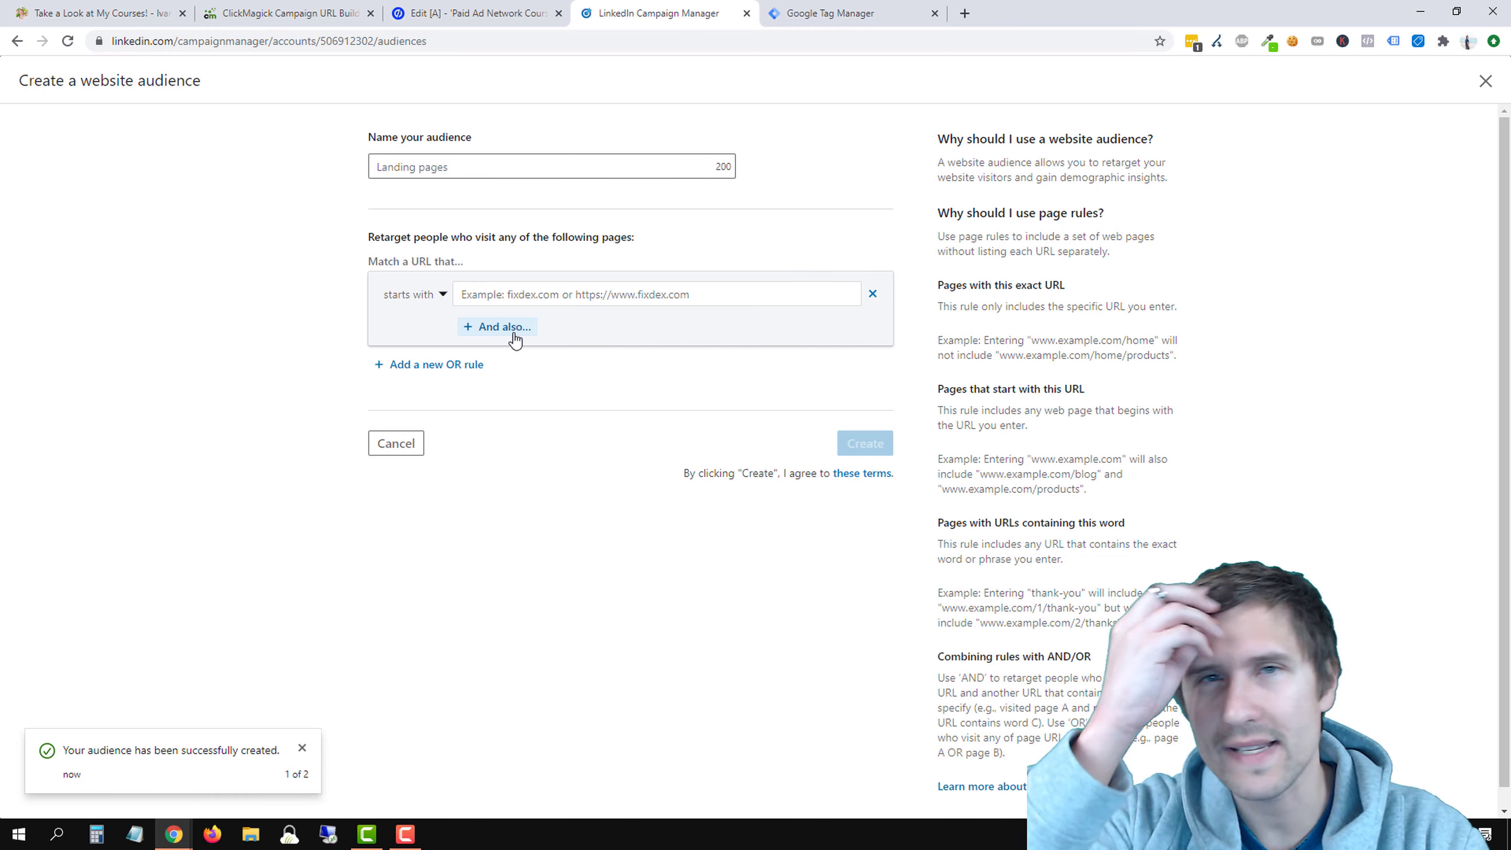
Name the new website audience "Saw my courses page"
left_click(419, 166)
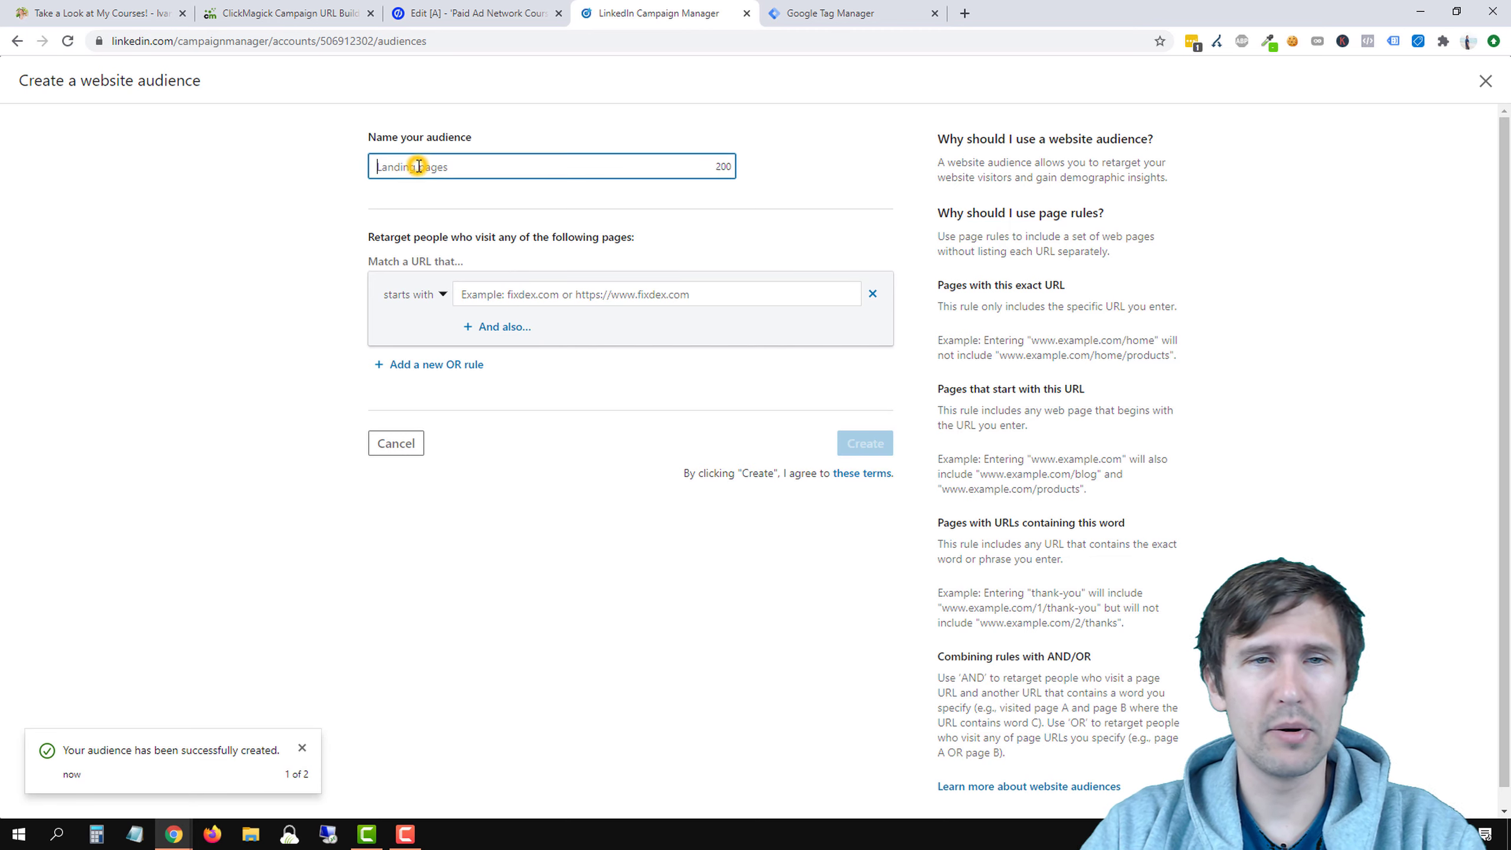
type("S")
key("BackSpace")
type("Saw my courses page")
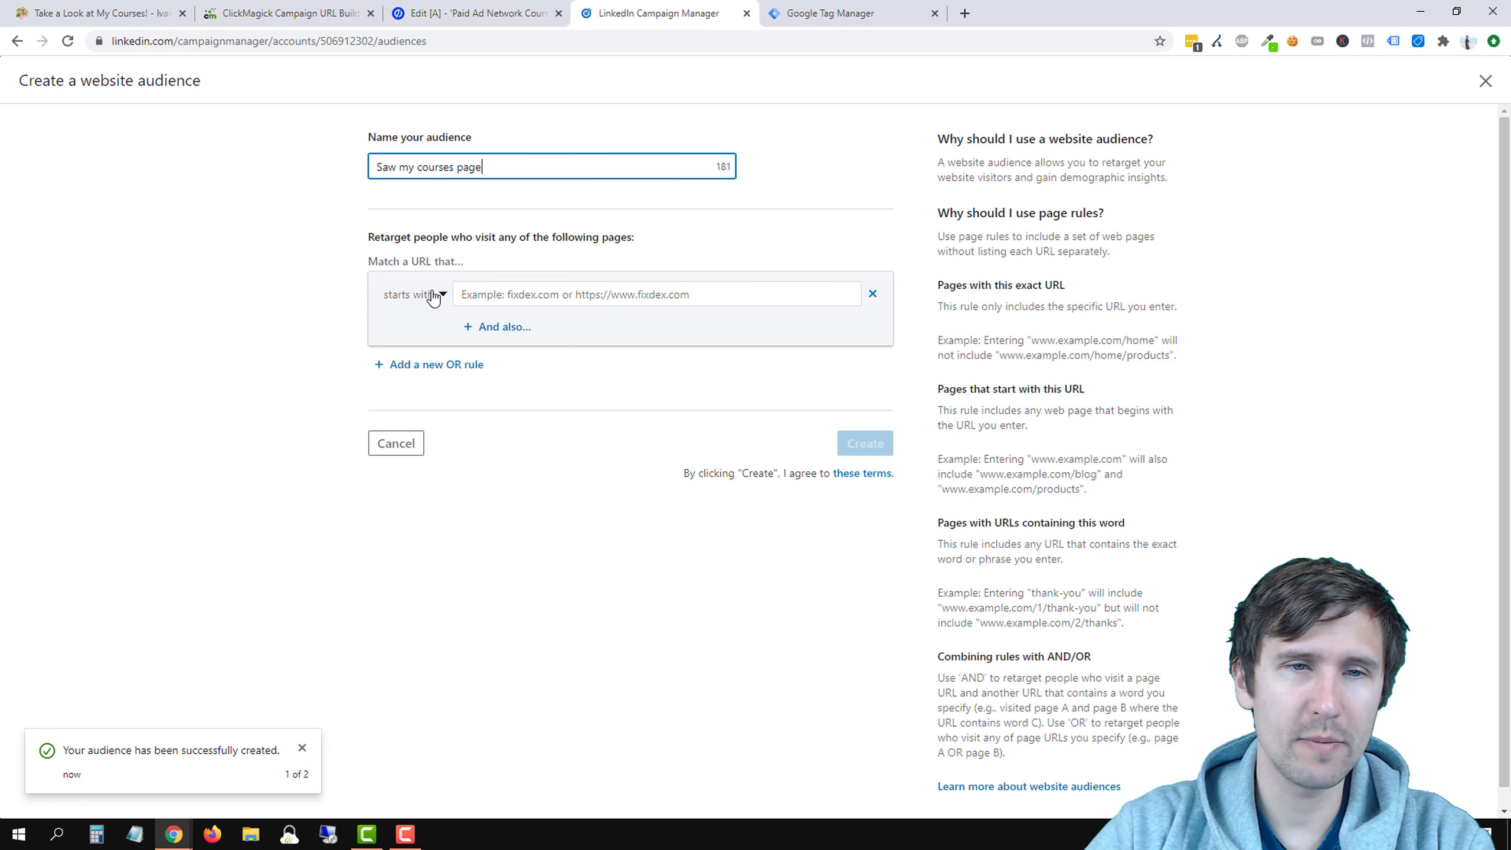
Set the courses audience's rule to match URLs that contain "all-courses" and create the audience
left_click(432, 297)
left_click(412, 370)
left_click(529, 294)
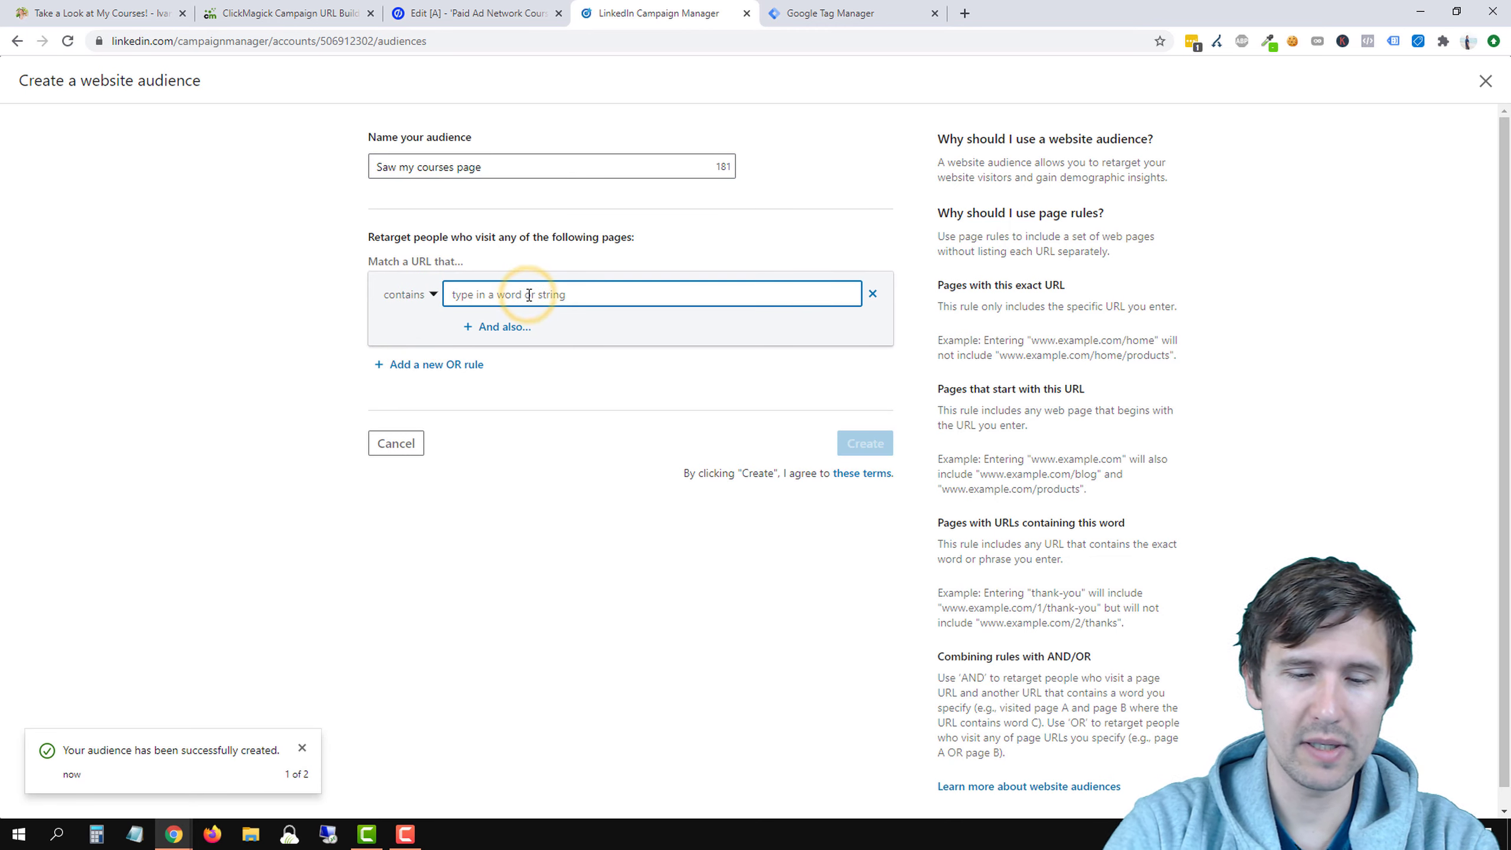
type("all-courses")
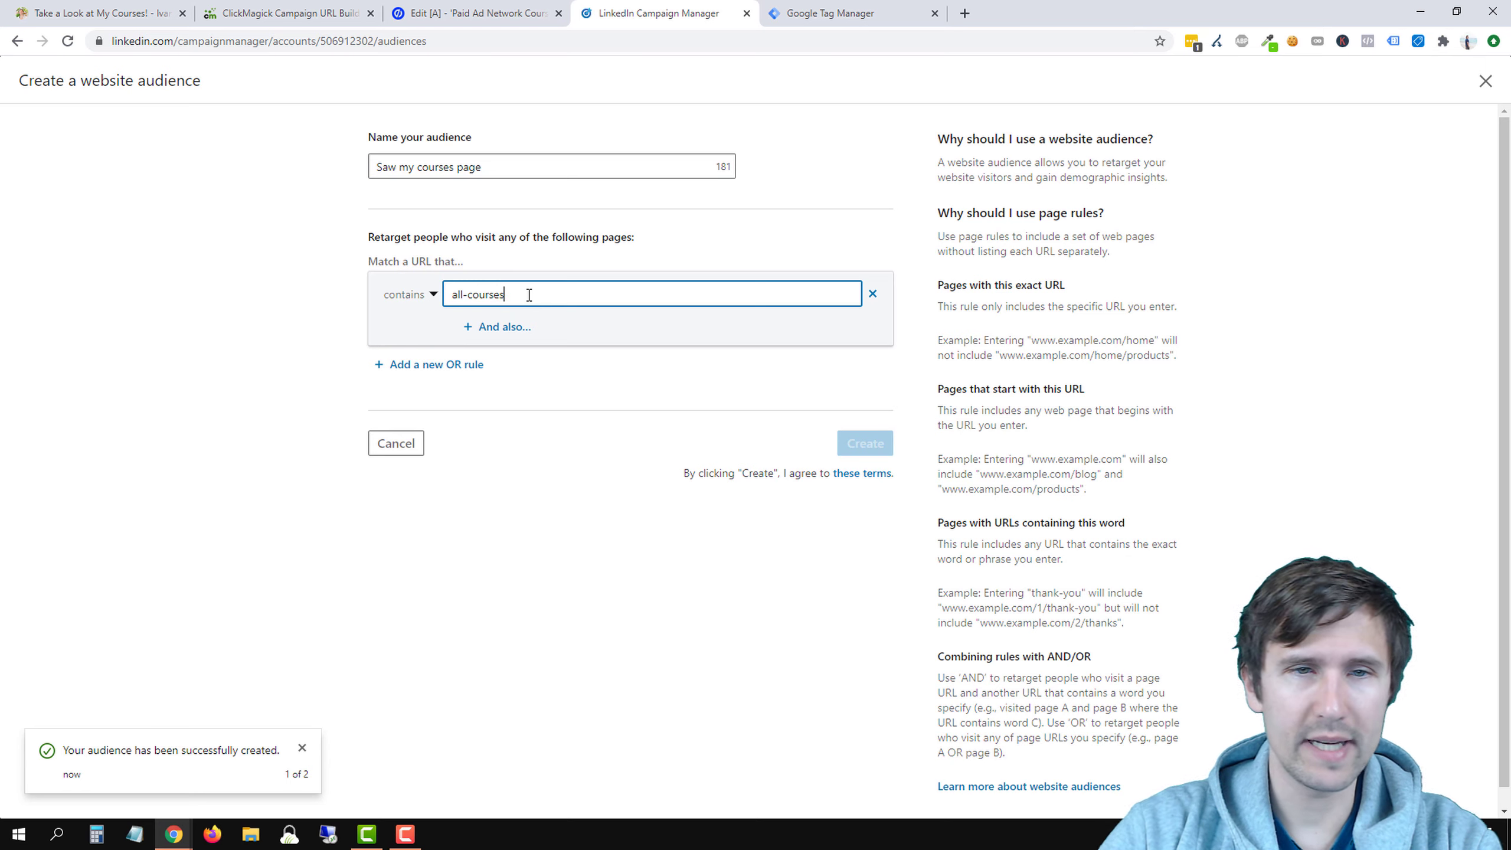
left_click(640, 440)
left_click(870, 442)
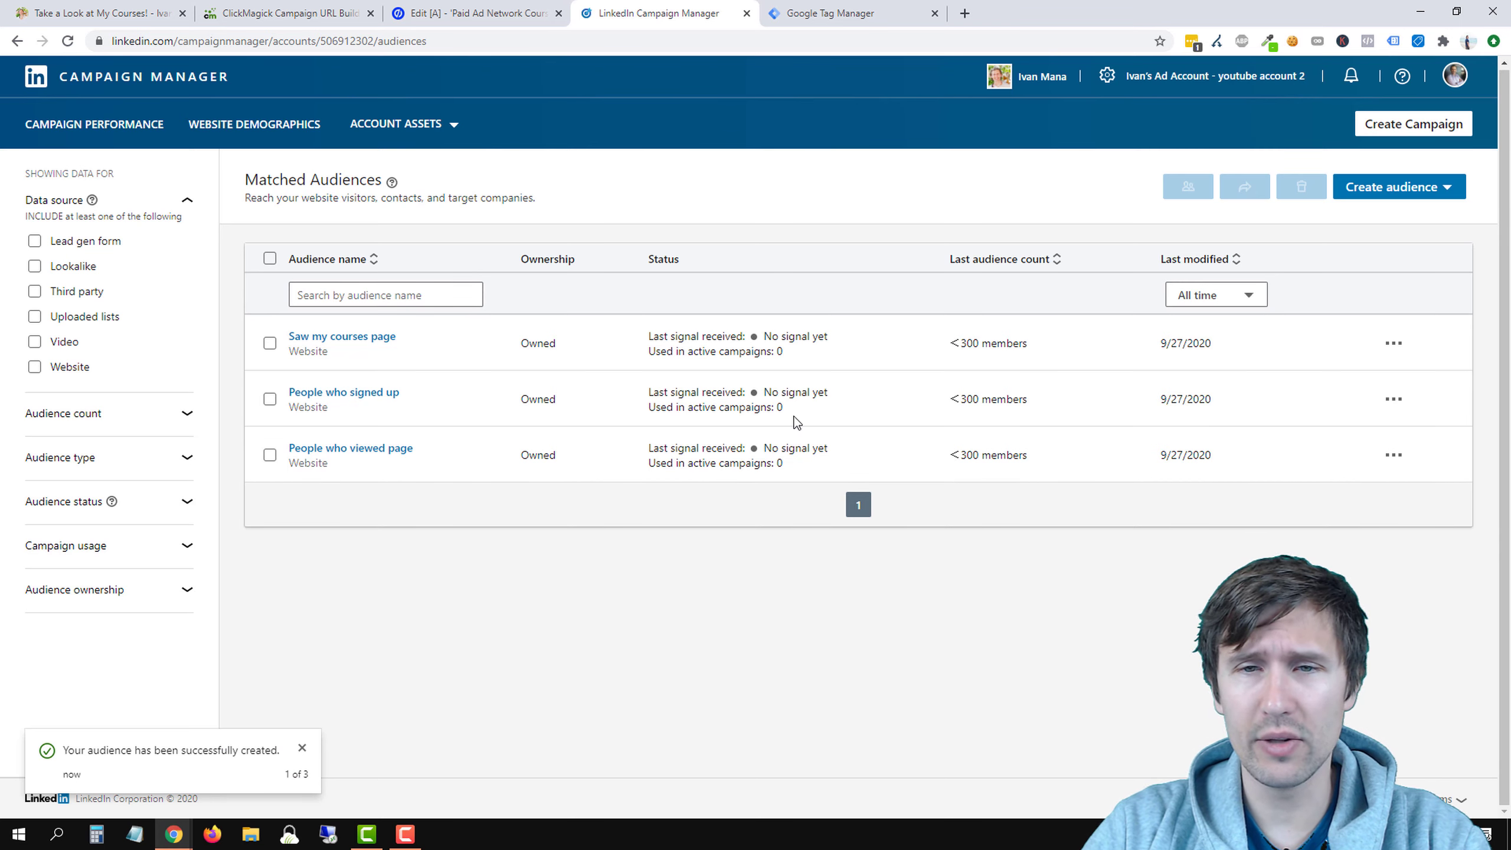
left_click(1432, 186)
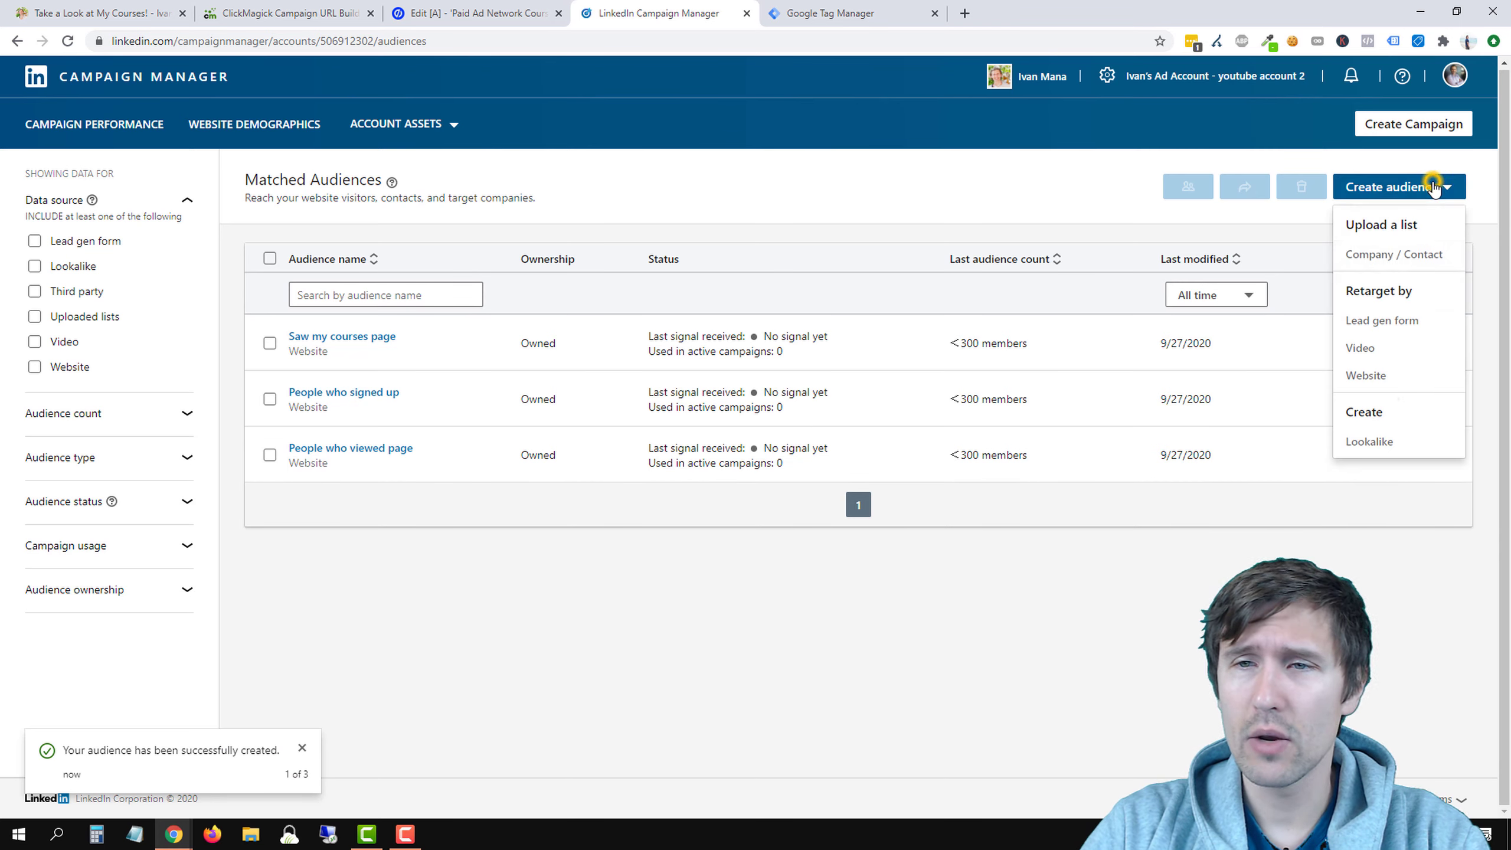
left_click(1376, 442)
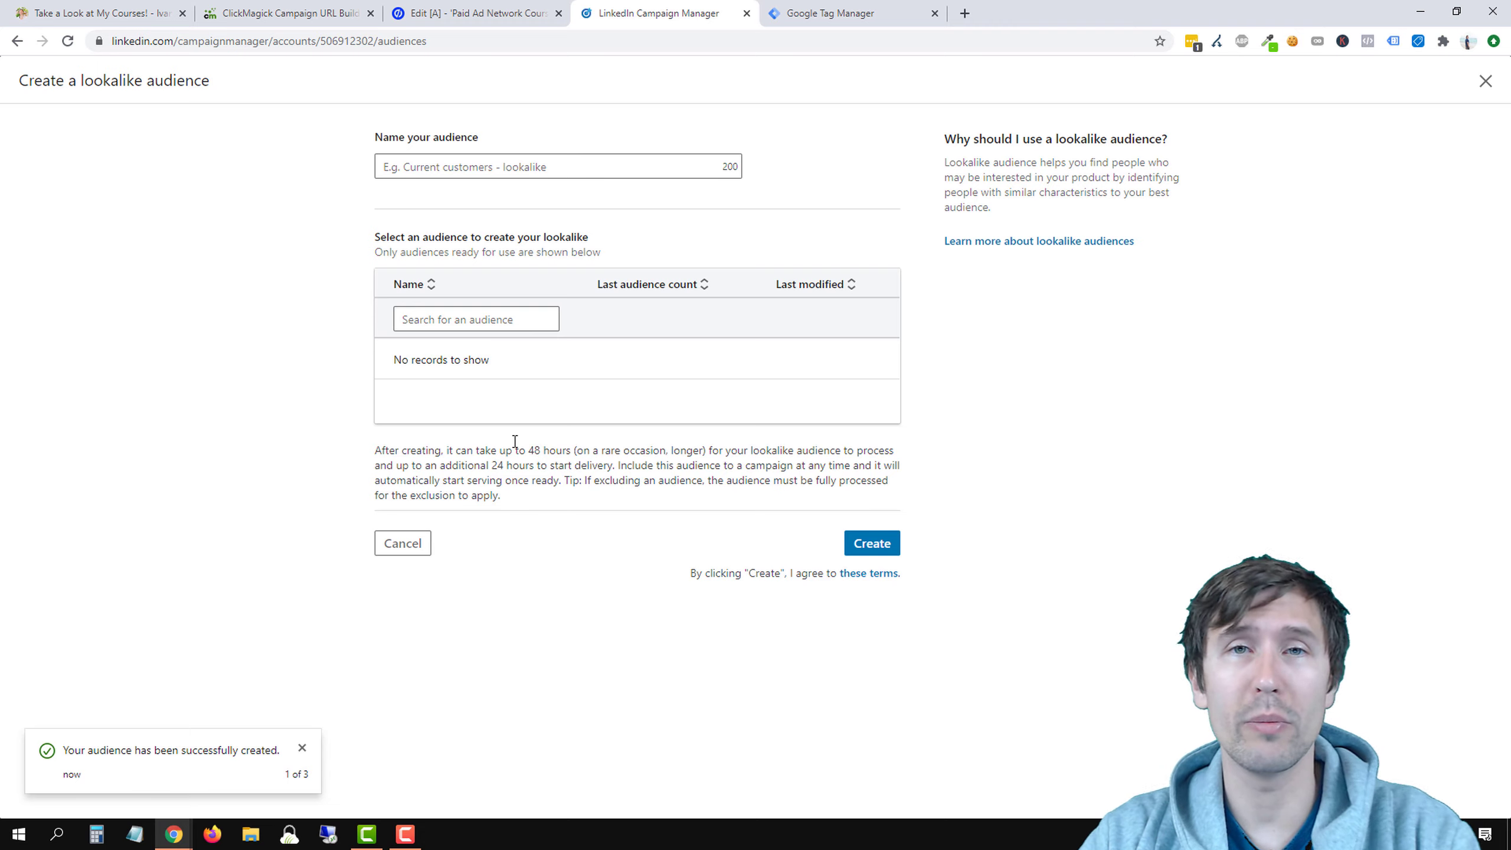
left_click(404, 541)
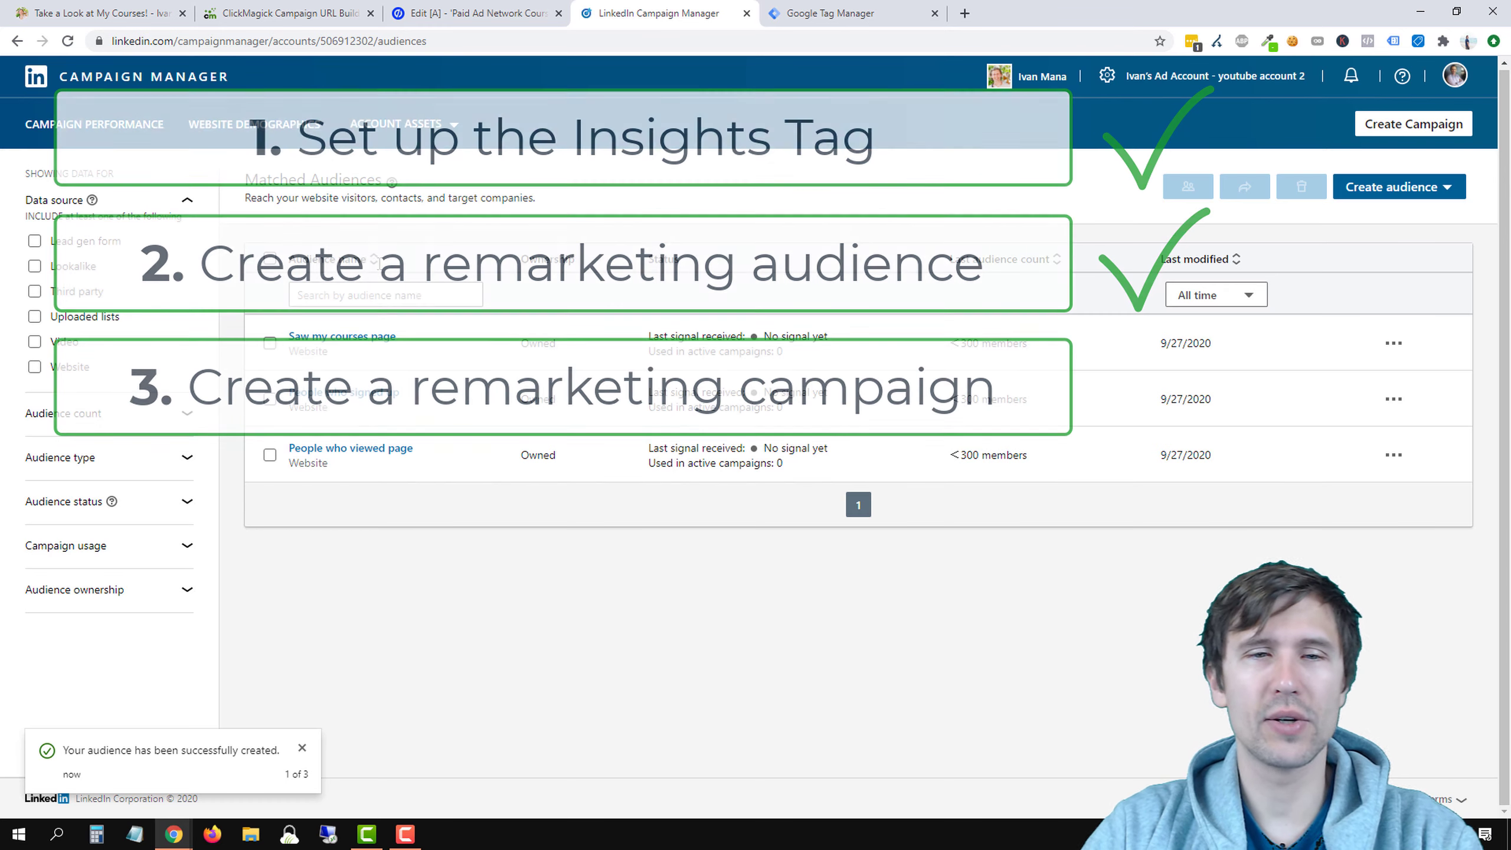
Start a new campaign from the account's campaigns list and choose the Website visits objective
left_click(122, 134)
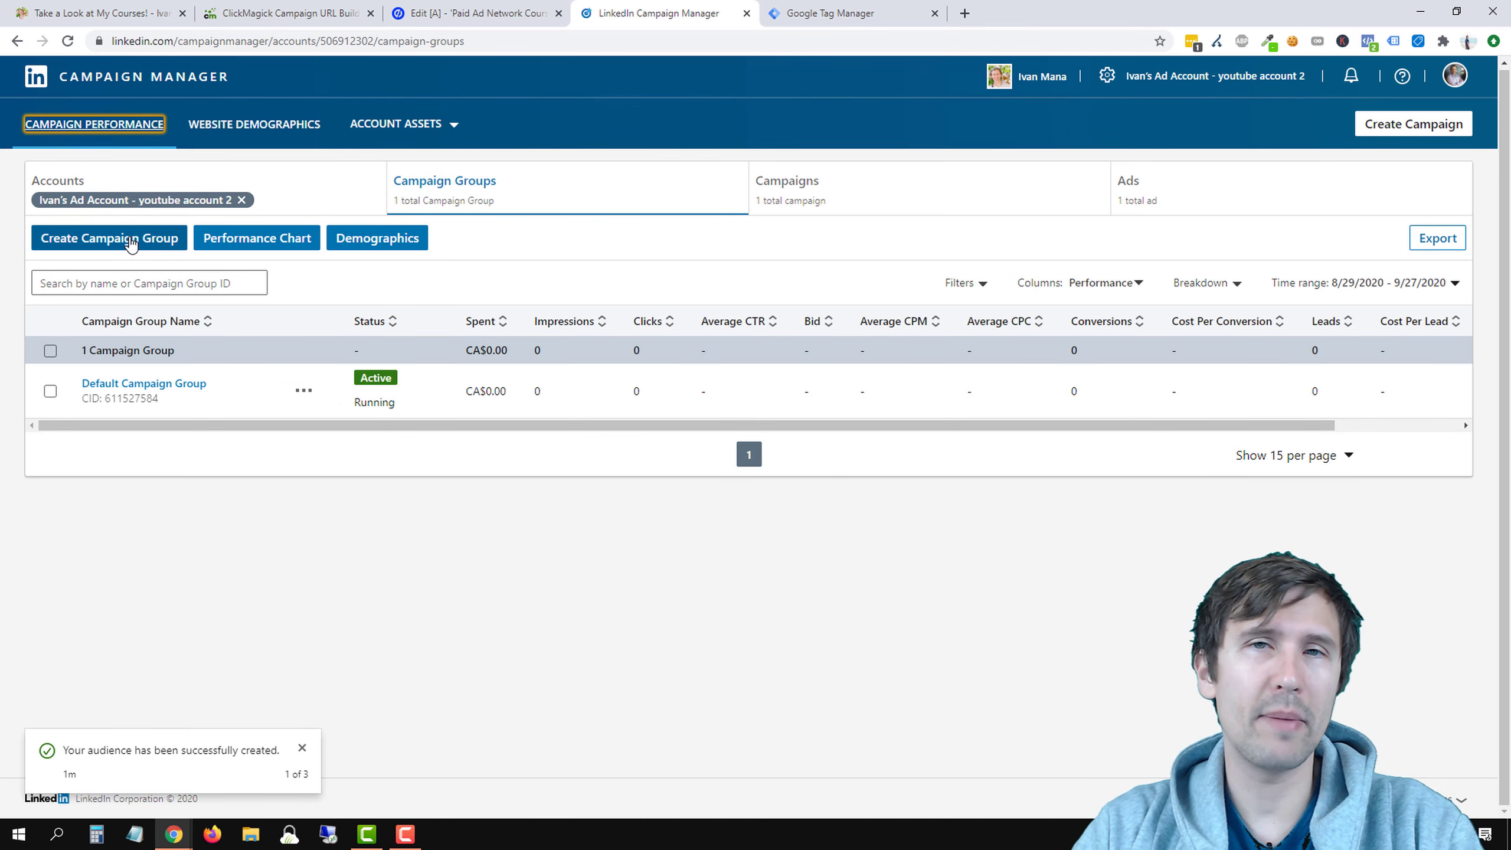
left_click(845, 188)
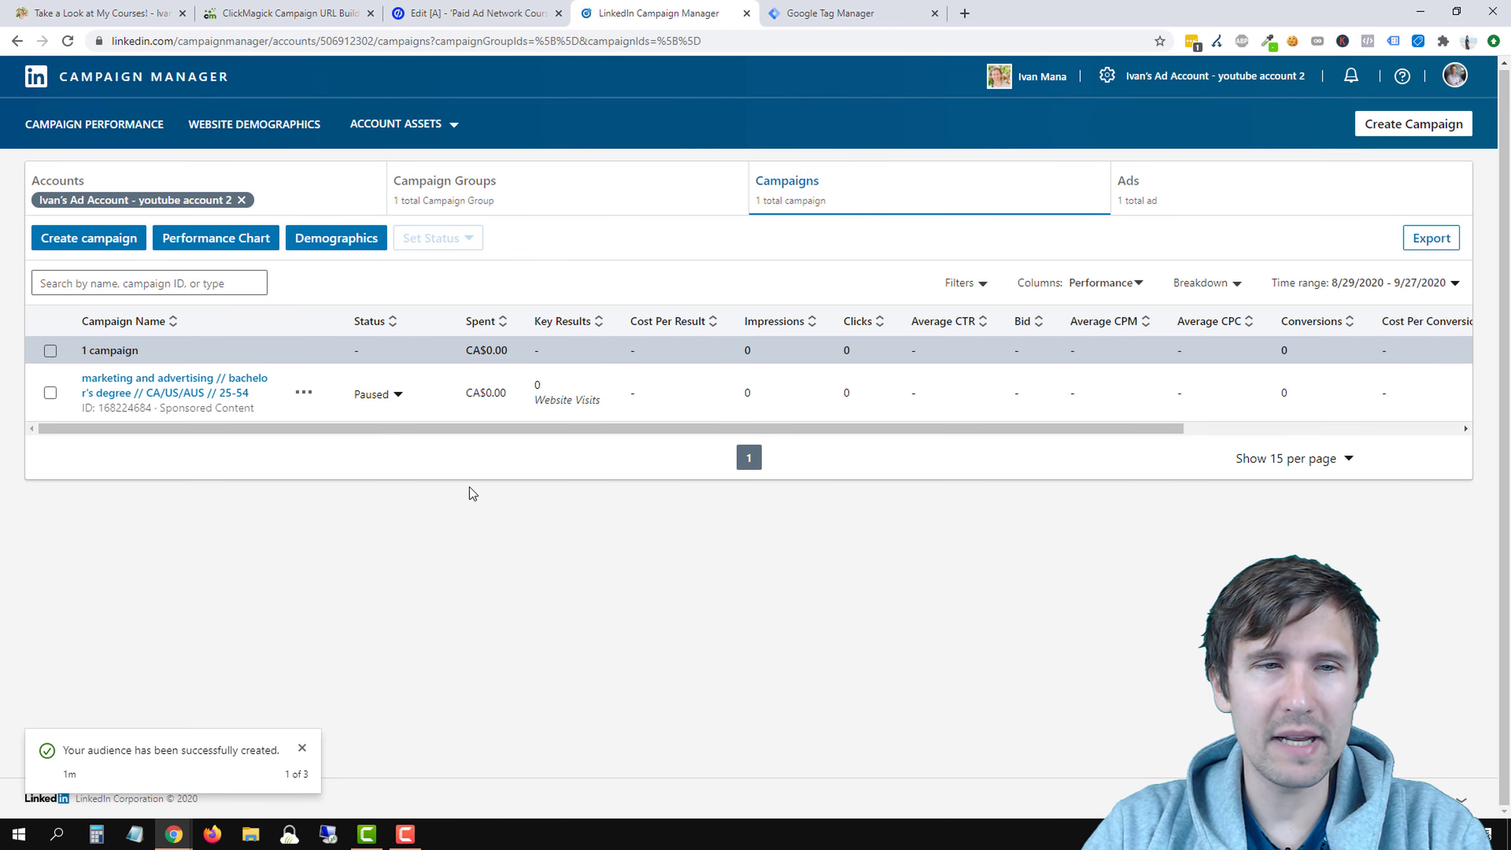
left_click(304, 393)
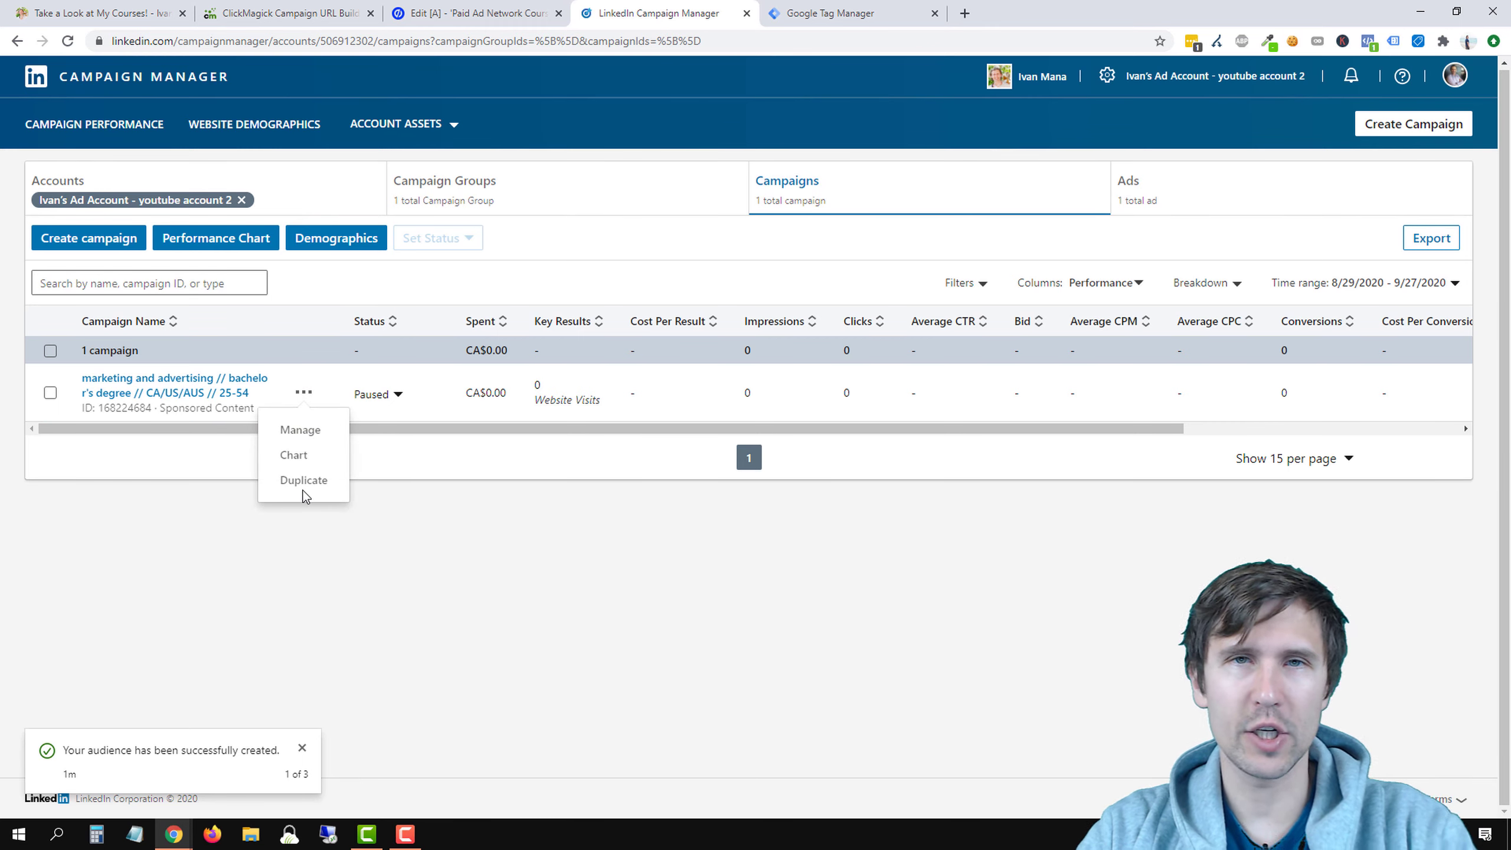
left_click(629, 554)
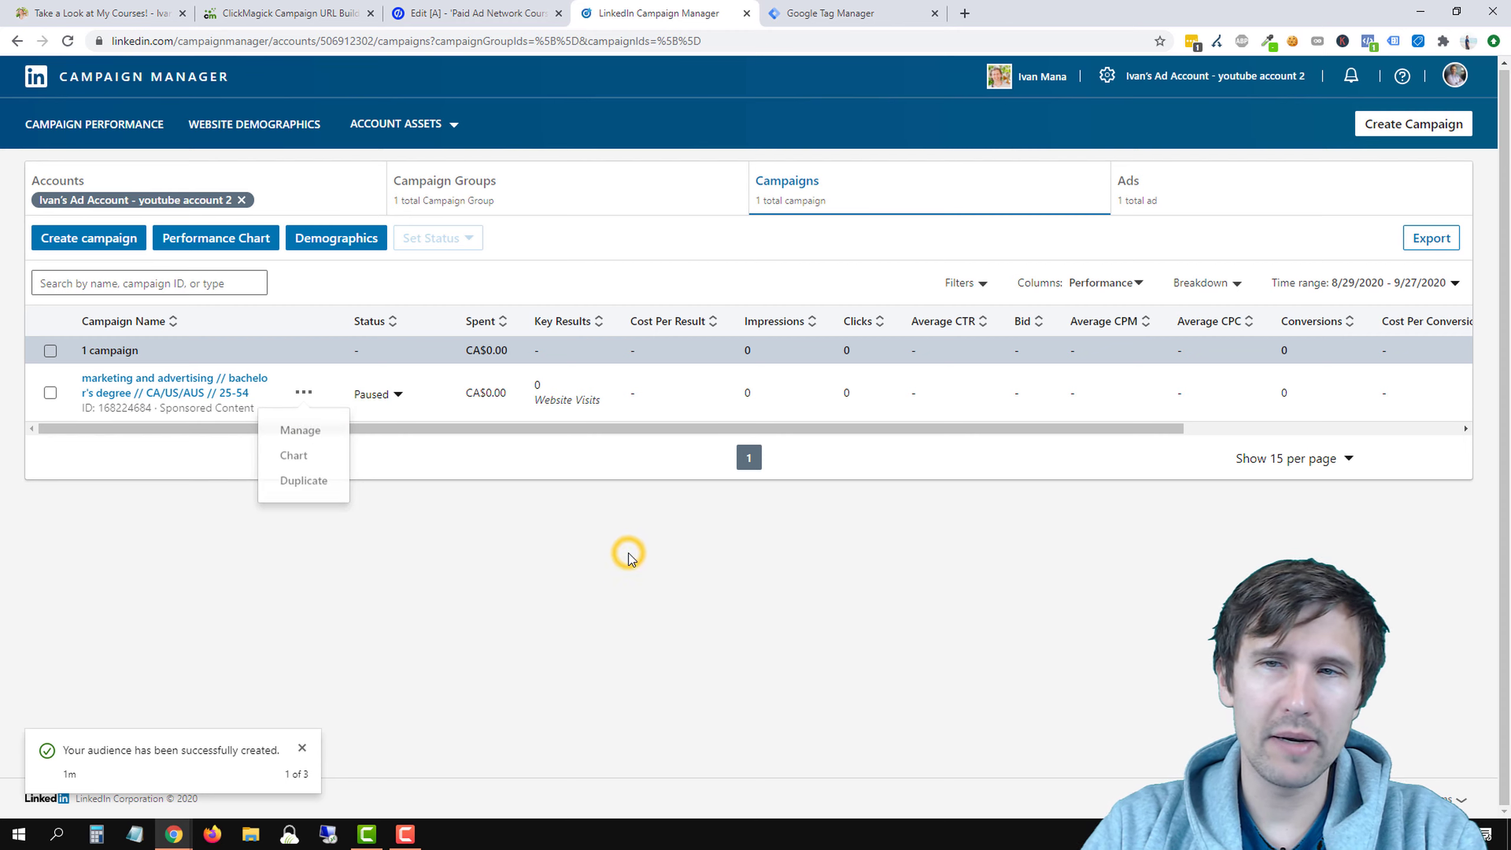
left_click(1382, 123)
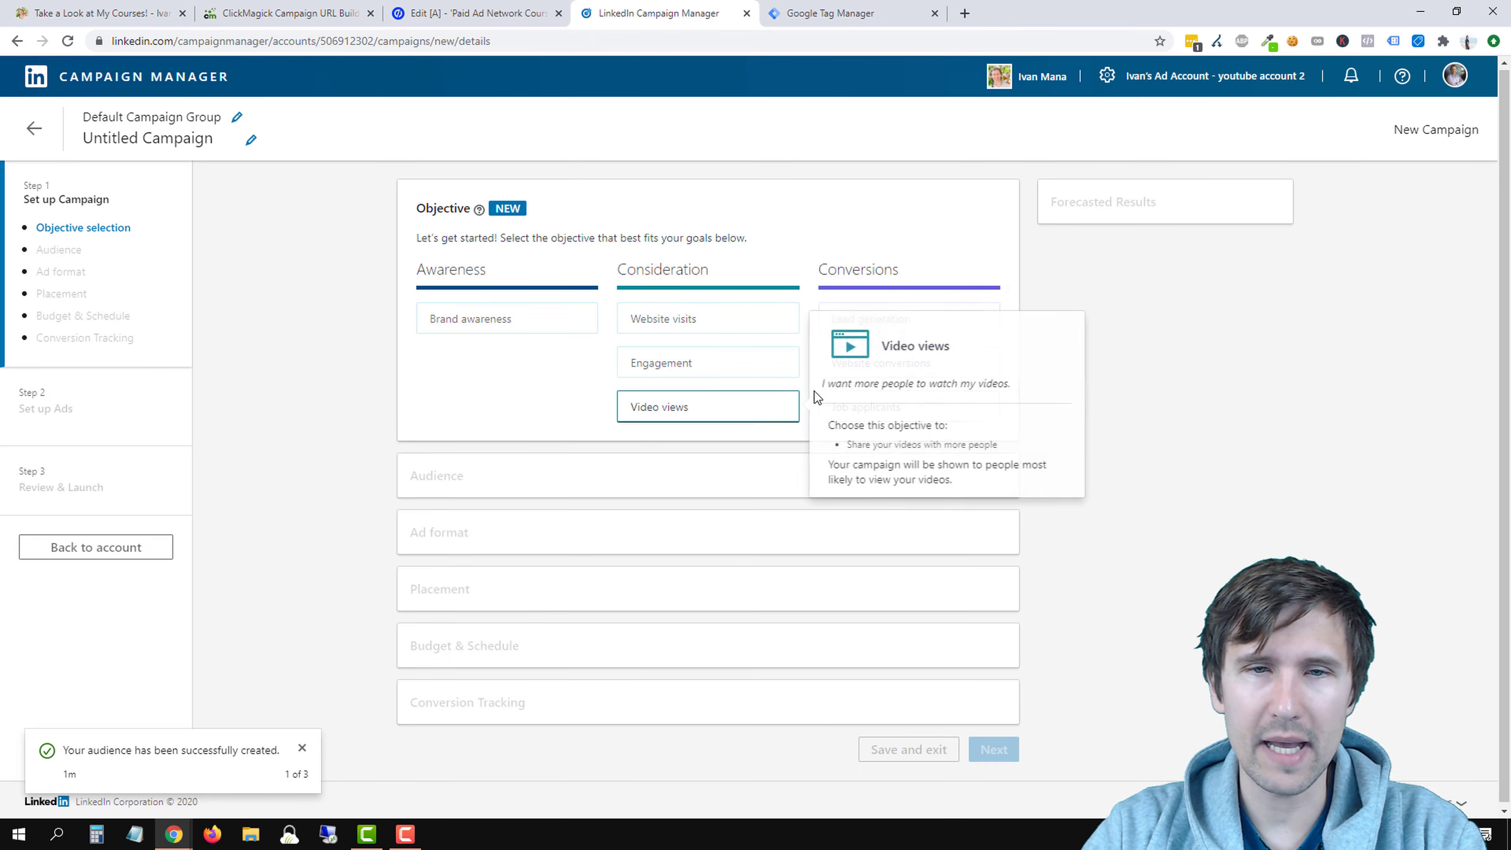
left_click(712, 320)
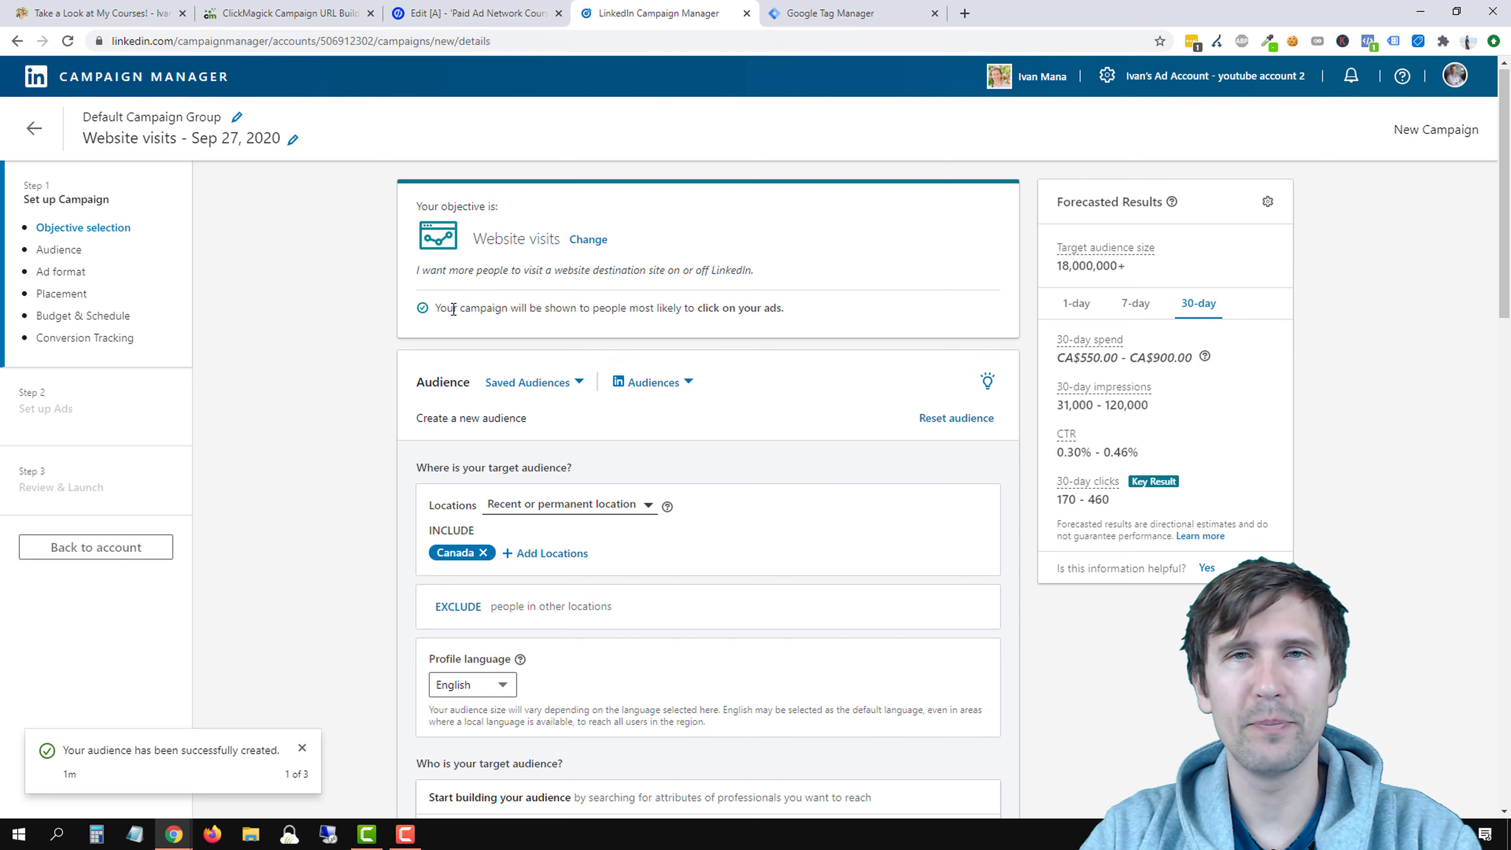
Add United States to the campaign's included target locations alongside Canada
scroll(550, 402, "down", 3)
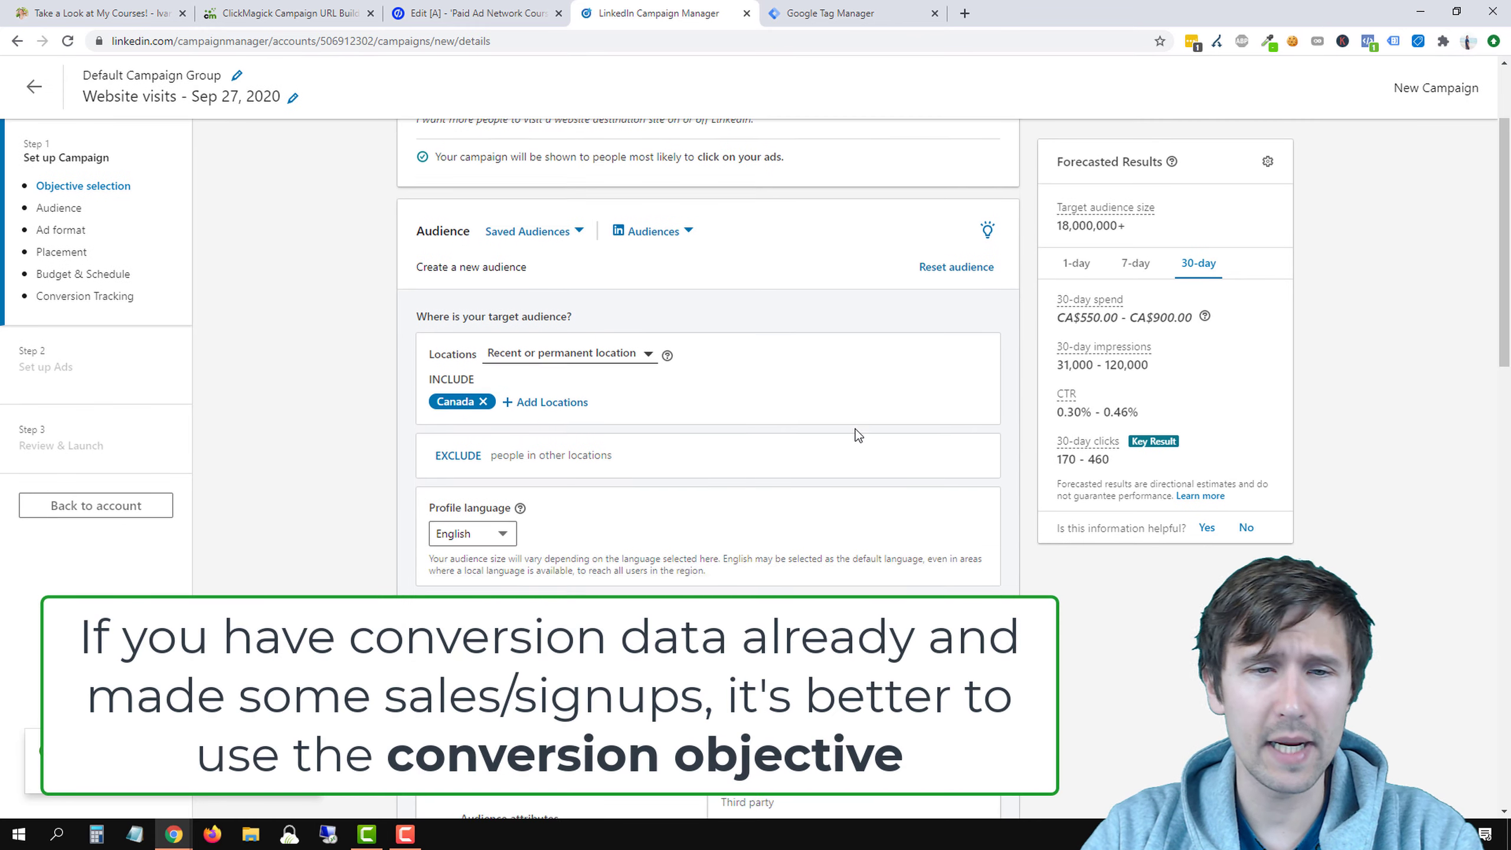
left_click(559, 404)
type("united ")
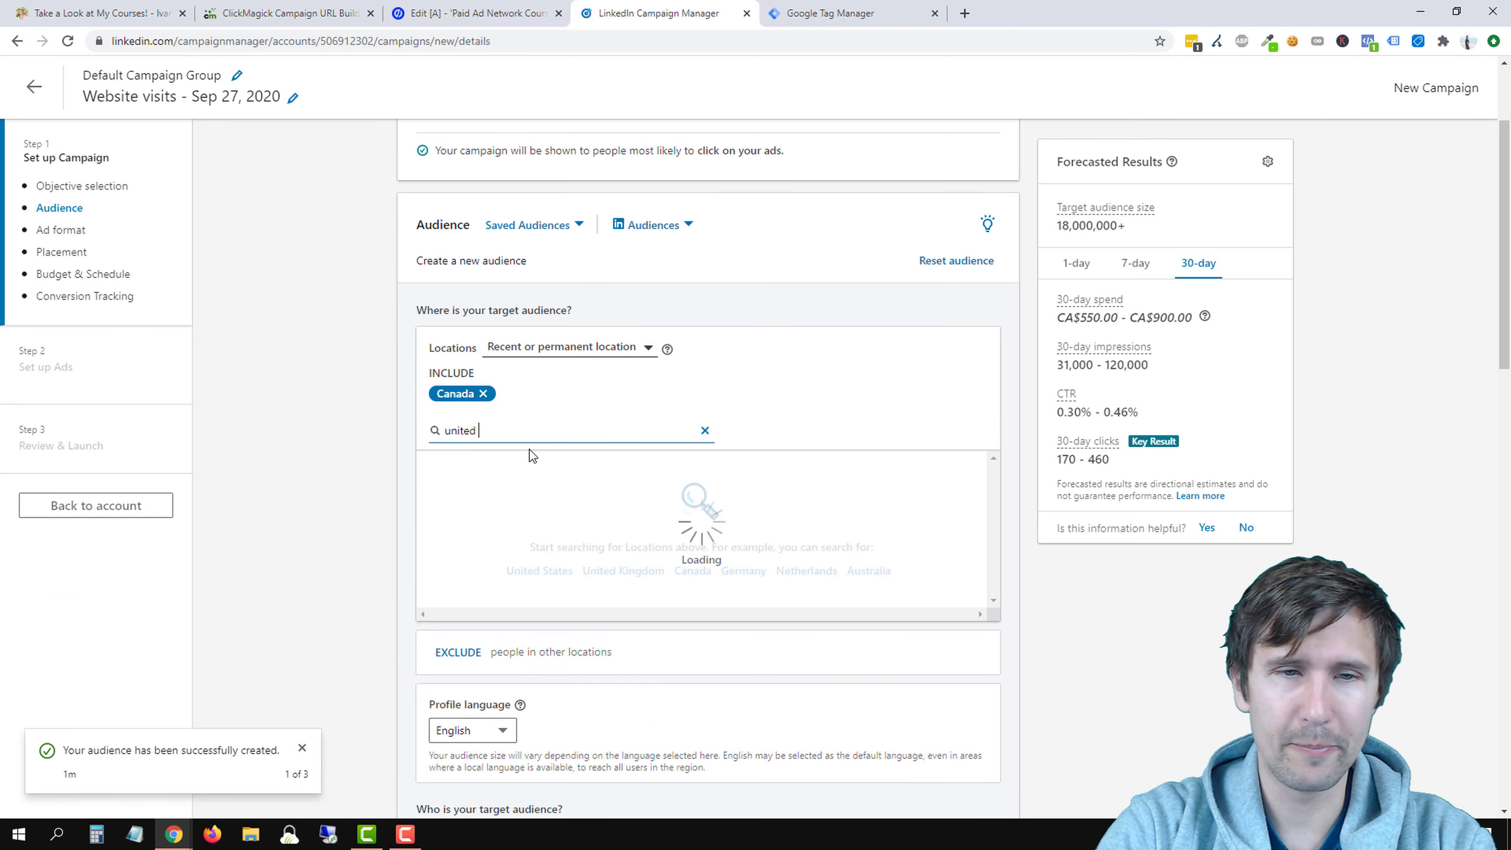
type("states")
left_click(435, 465)
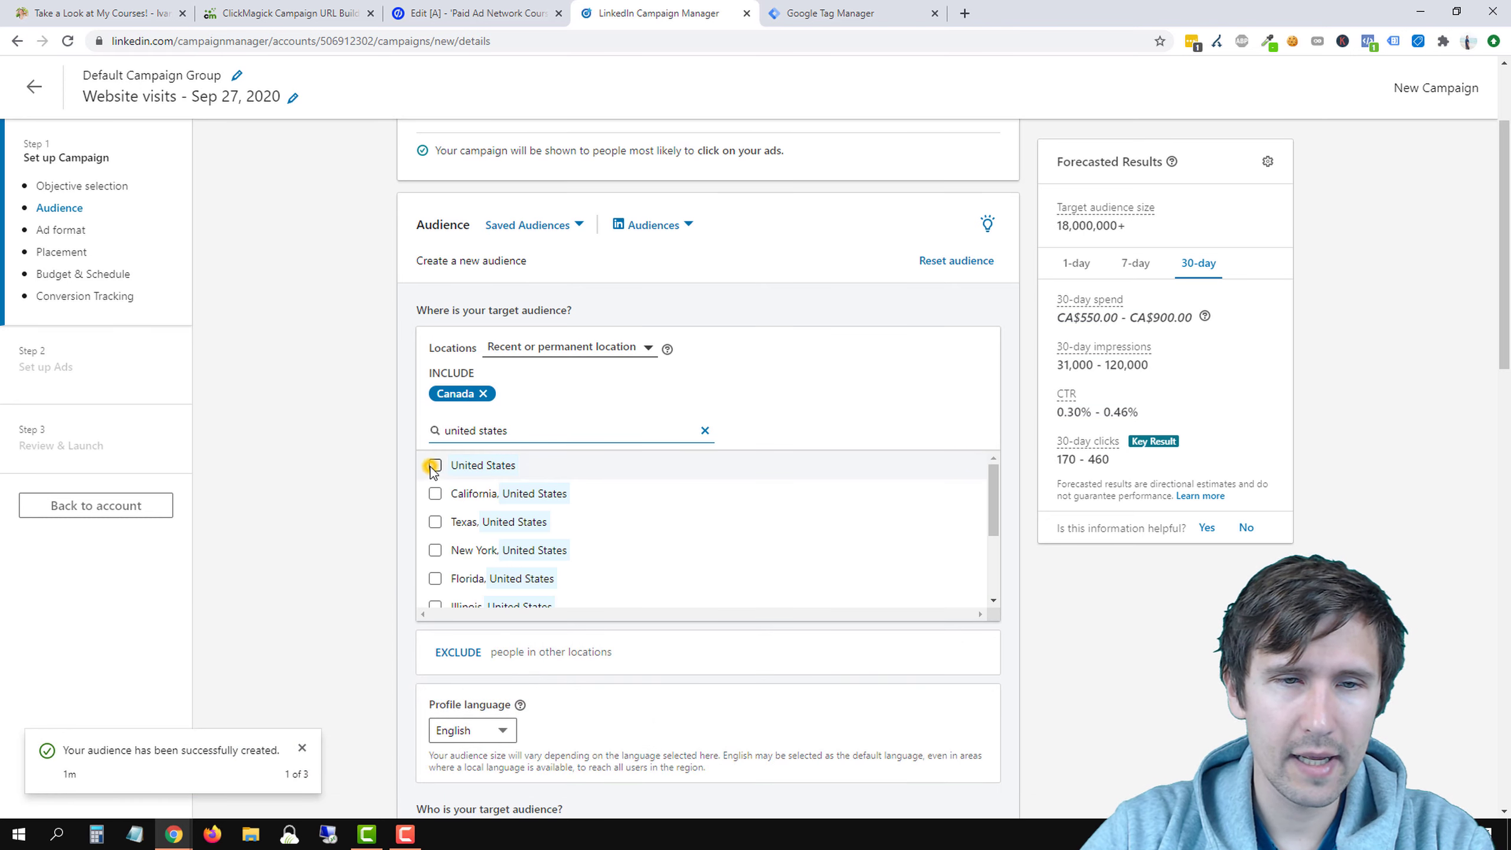
left_click(704, 430)
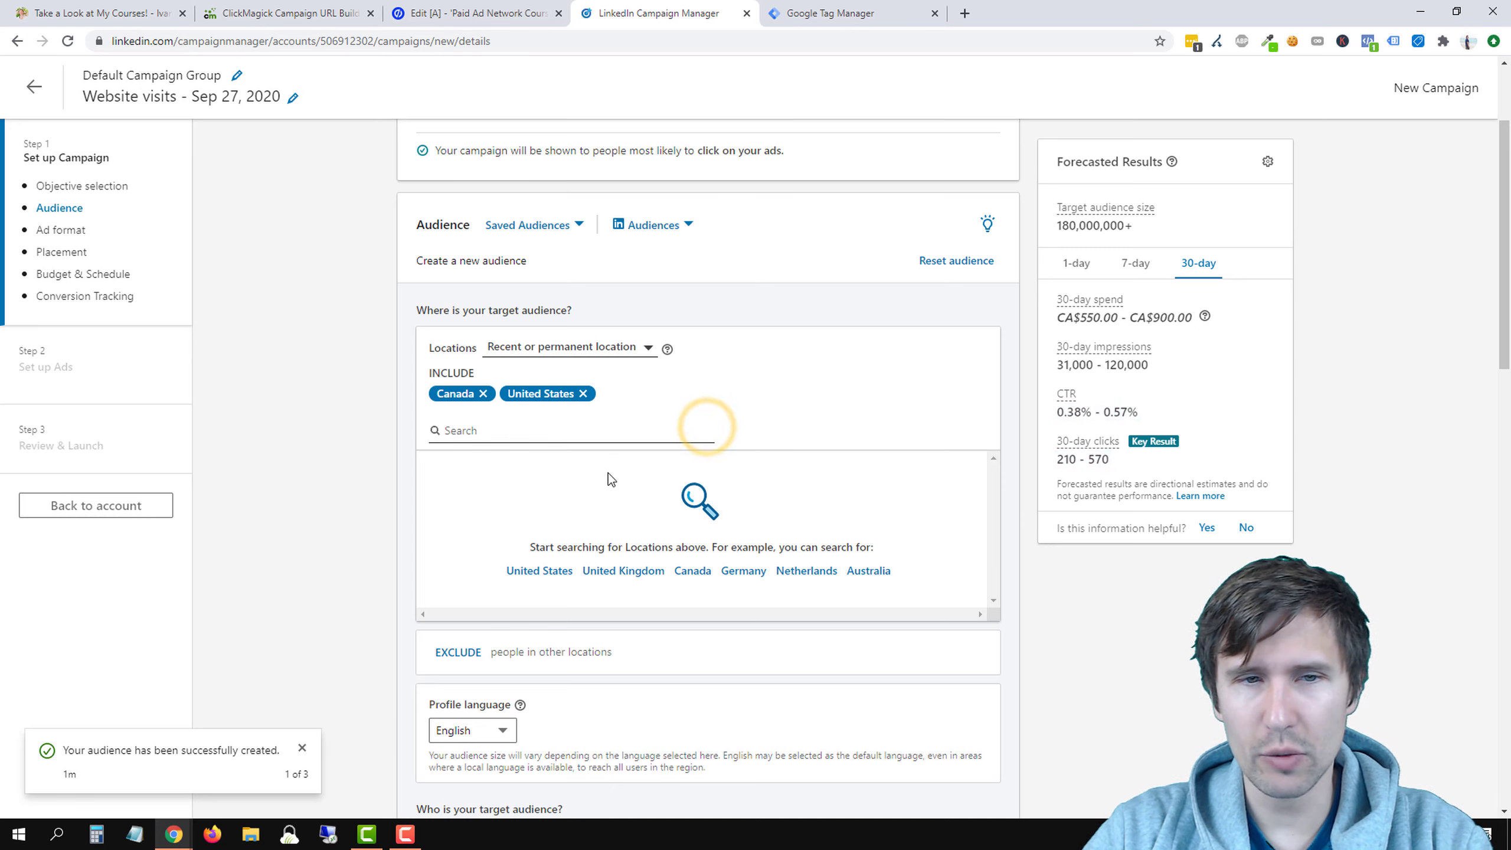
Include the website retargeting audience "People who viewed page" as the campaign's target audience
scroll(336, 567, "down", 3)
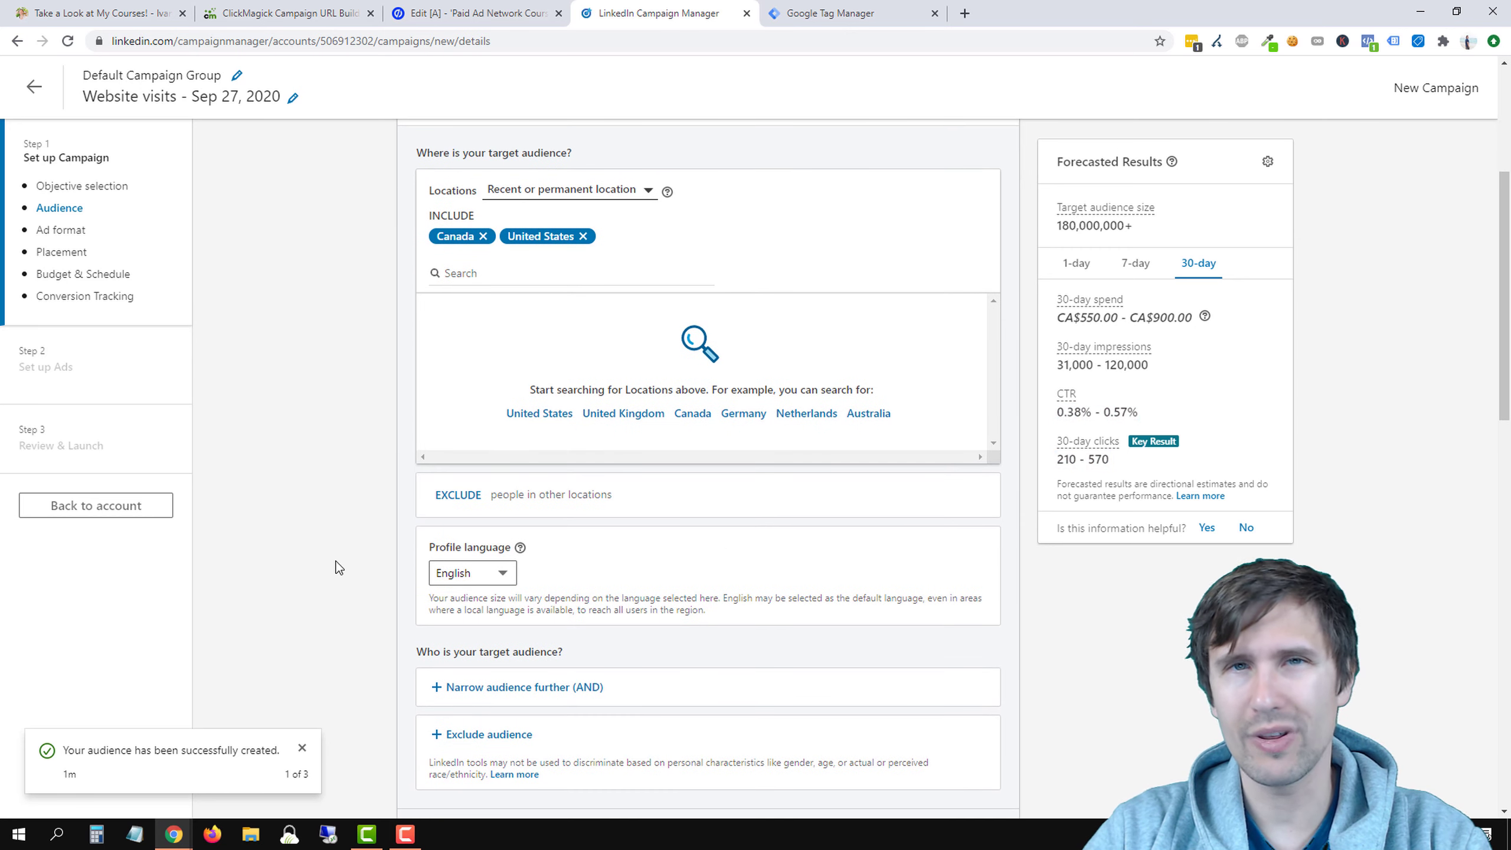
scroll(371, 540, "down", 1)
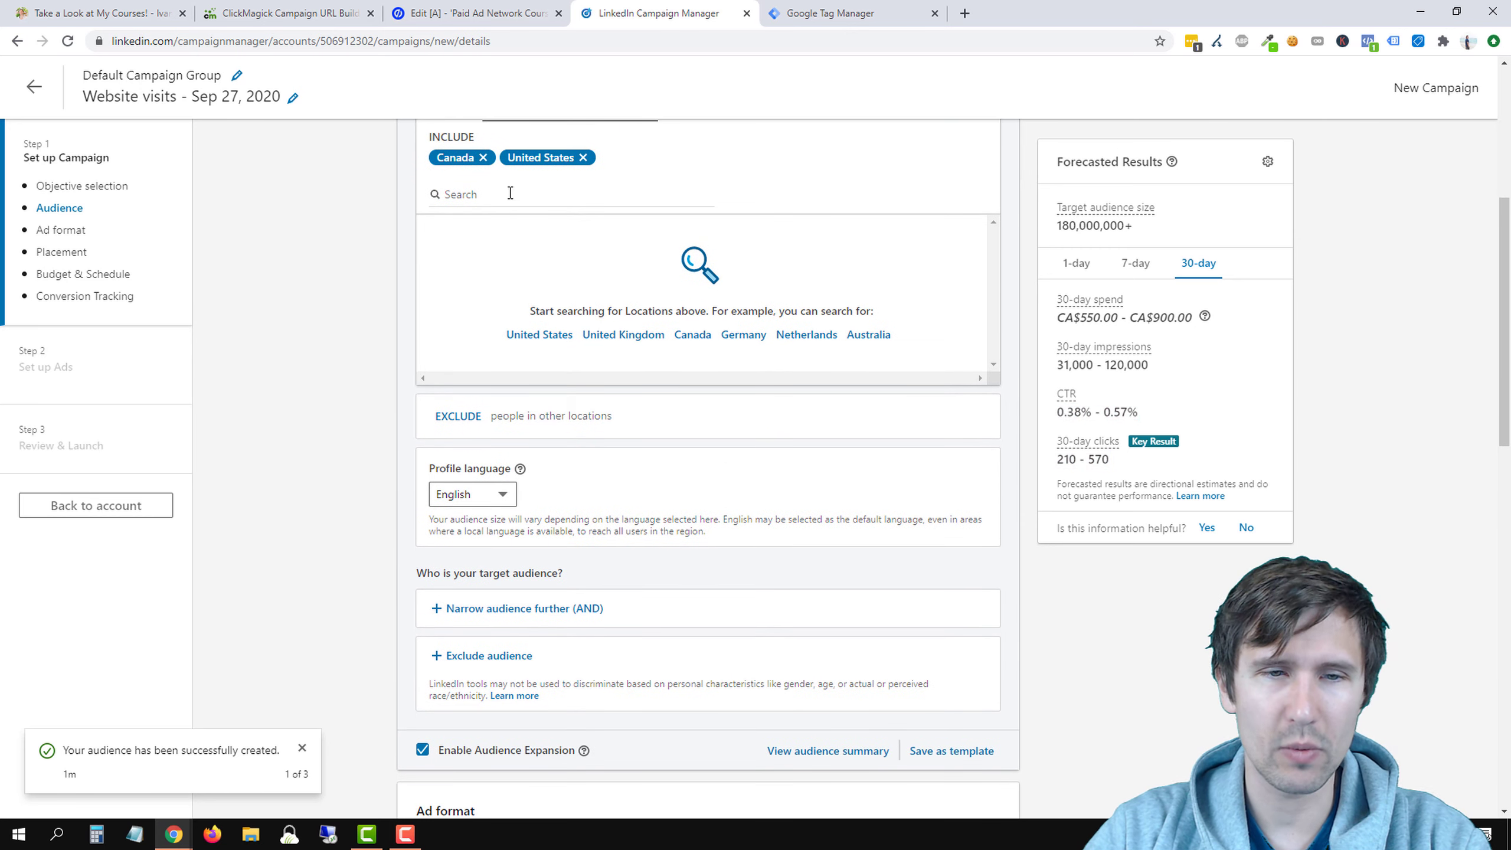
scroll(506, 494, "down", 2)
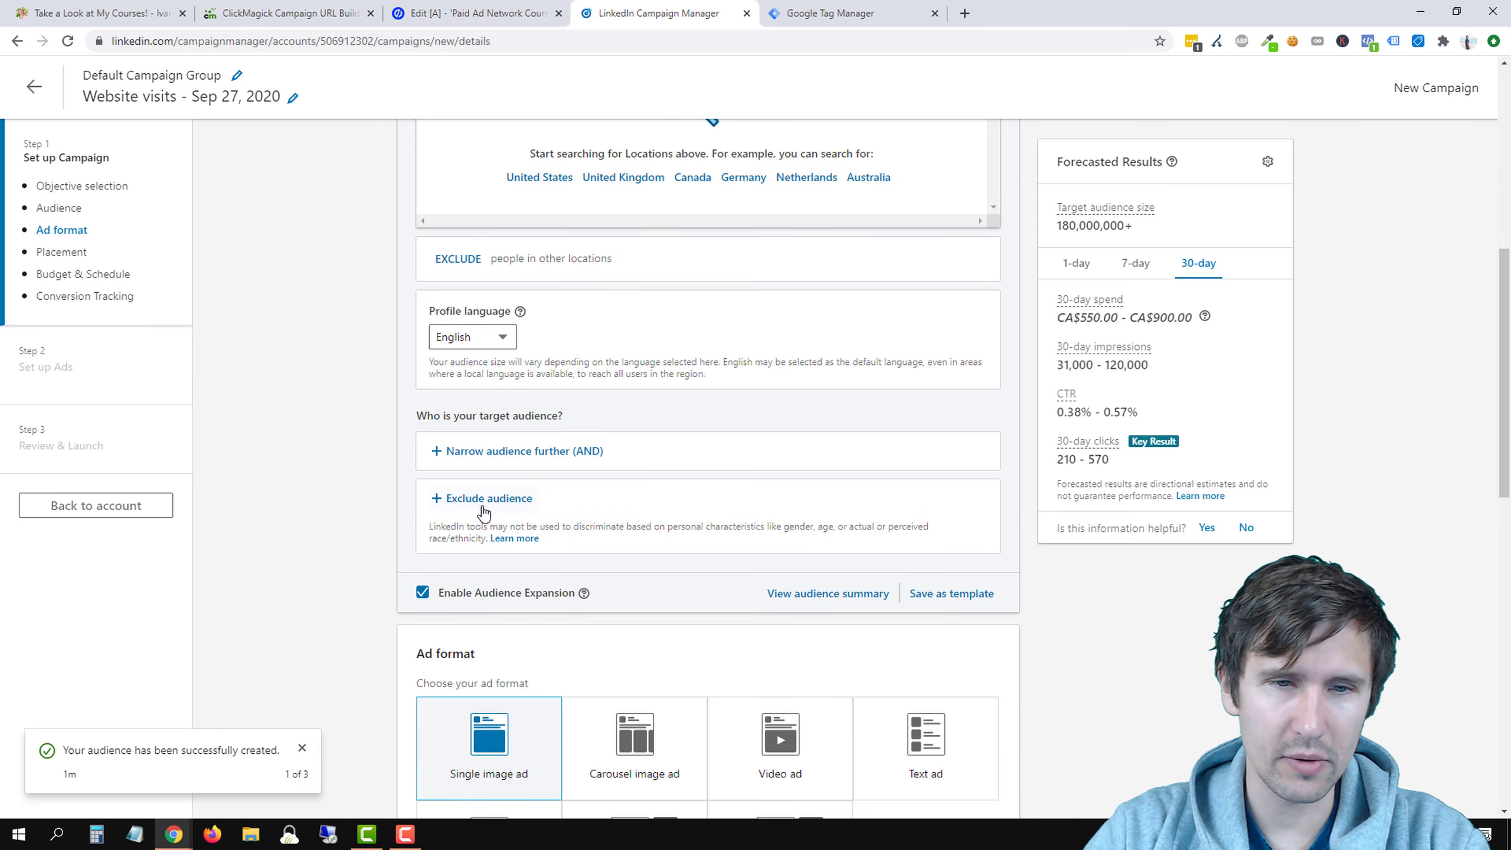
left_click(486, 449)
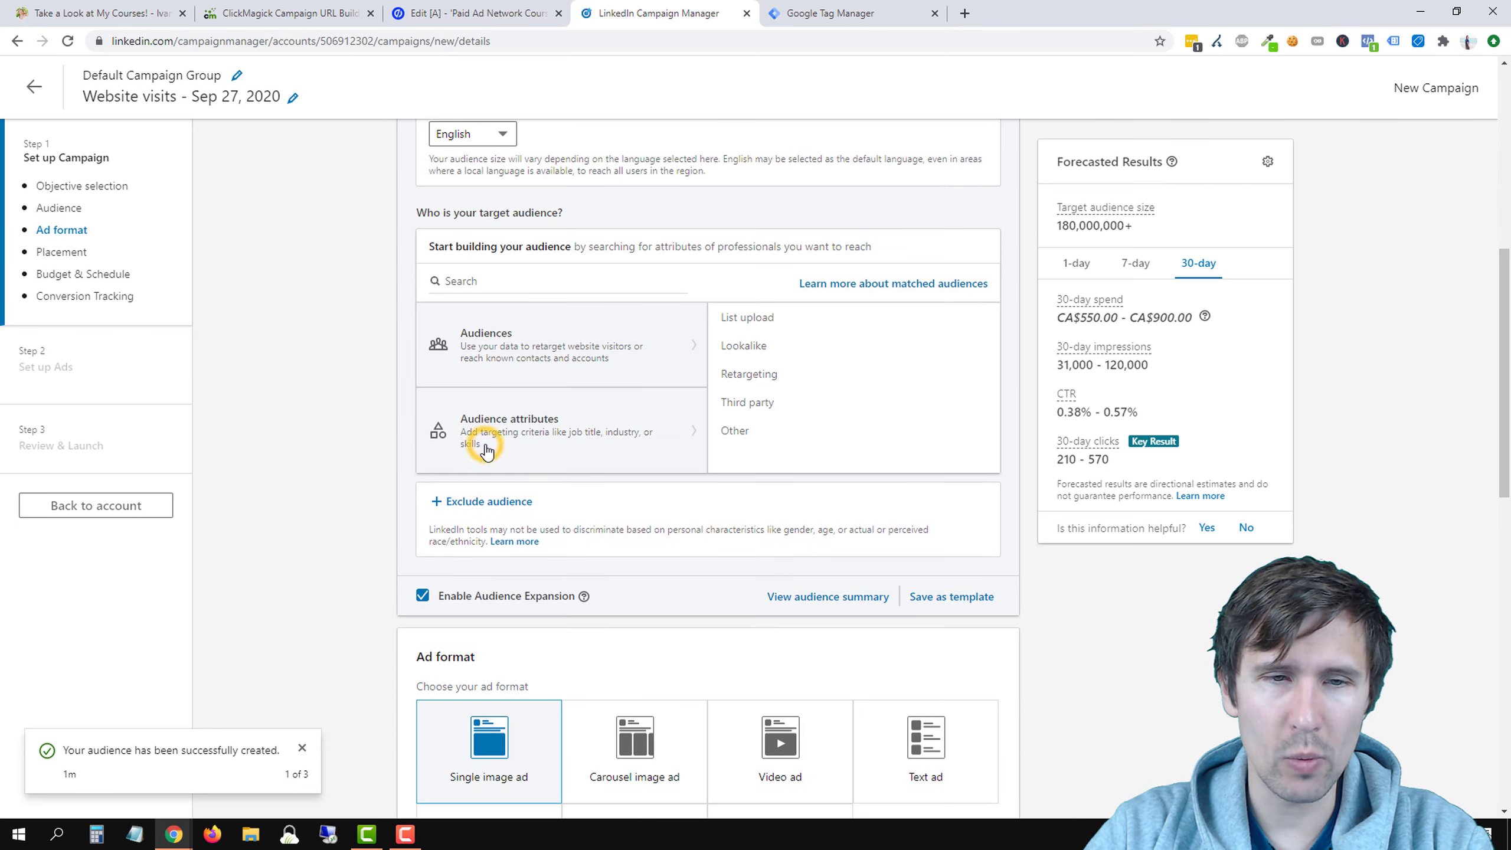
scroll(529, 451, "up", 1)
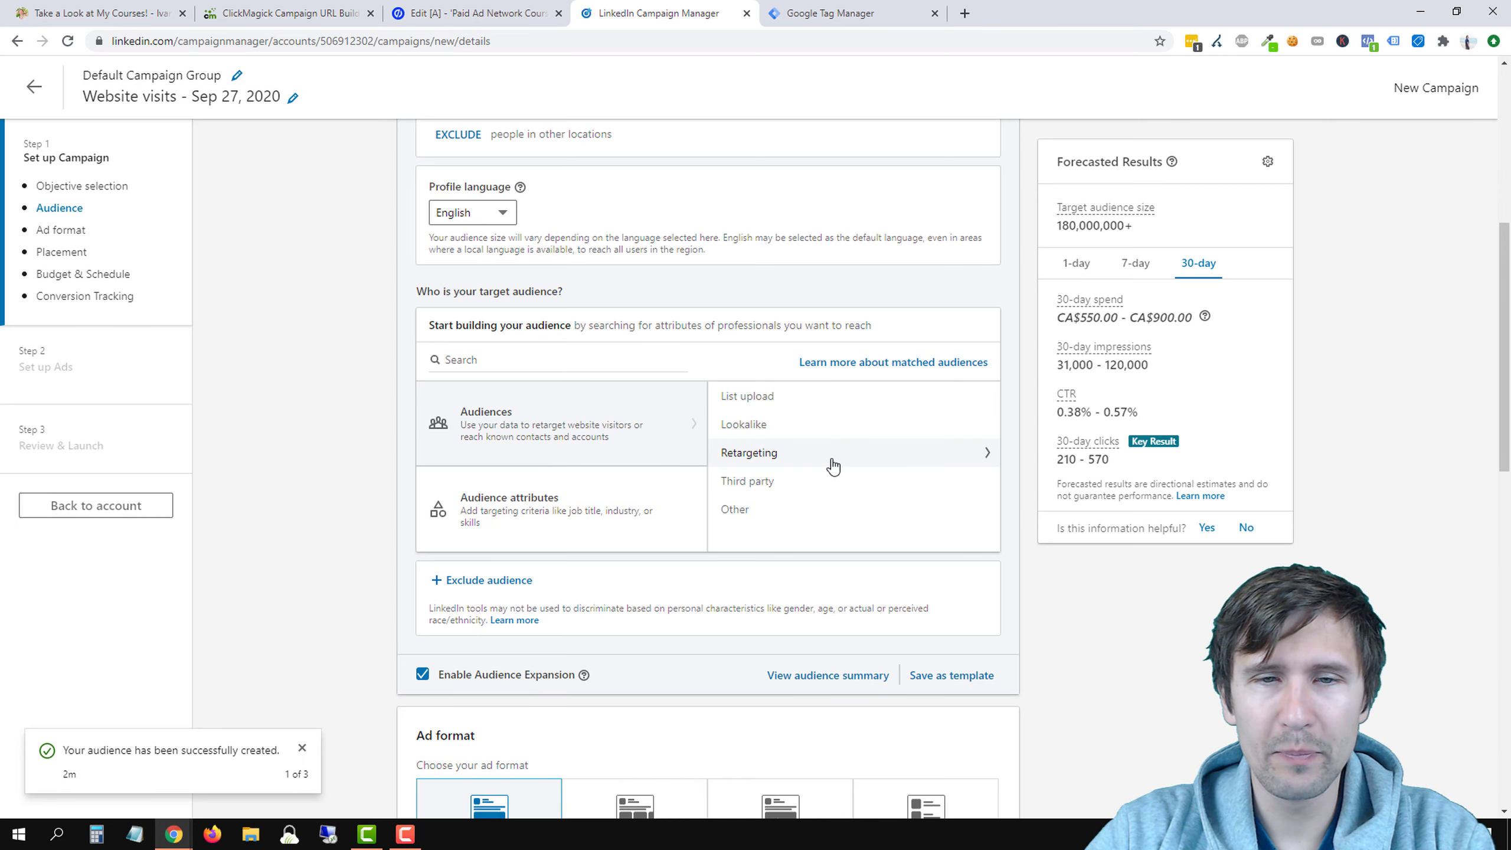
left_click(810, 459)
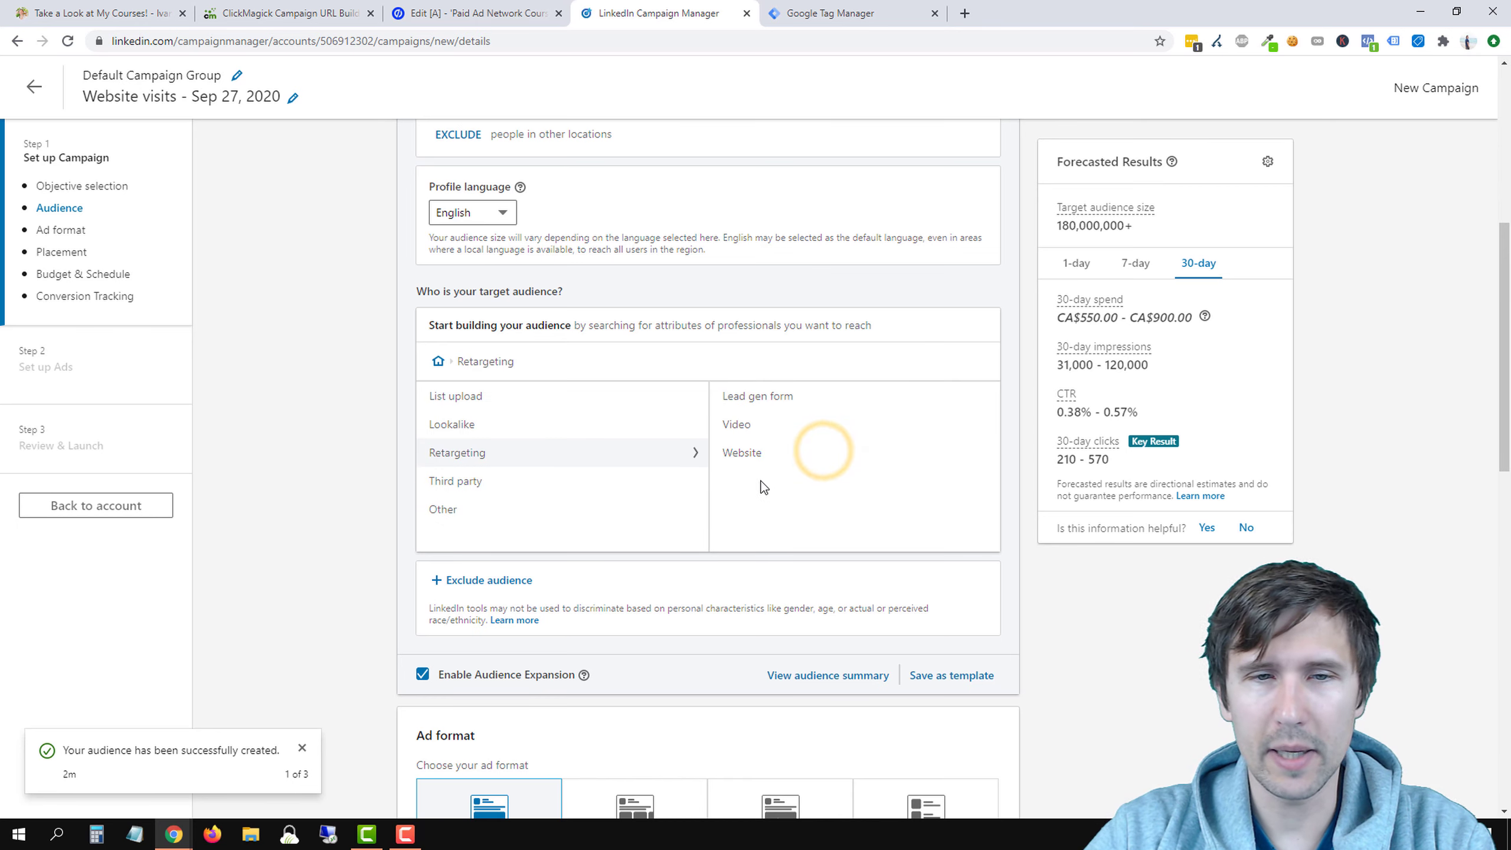
left_click(777, 463)
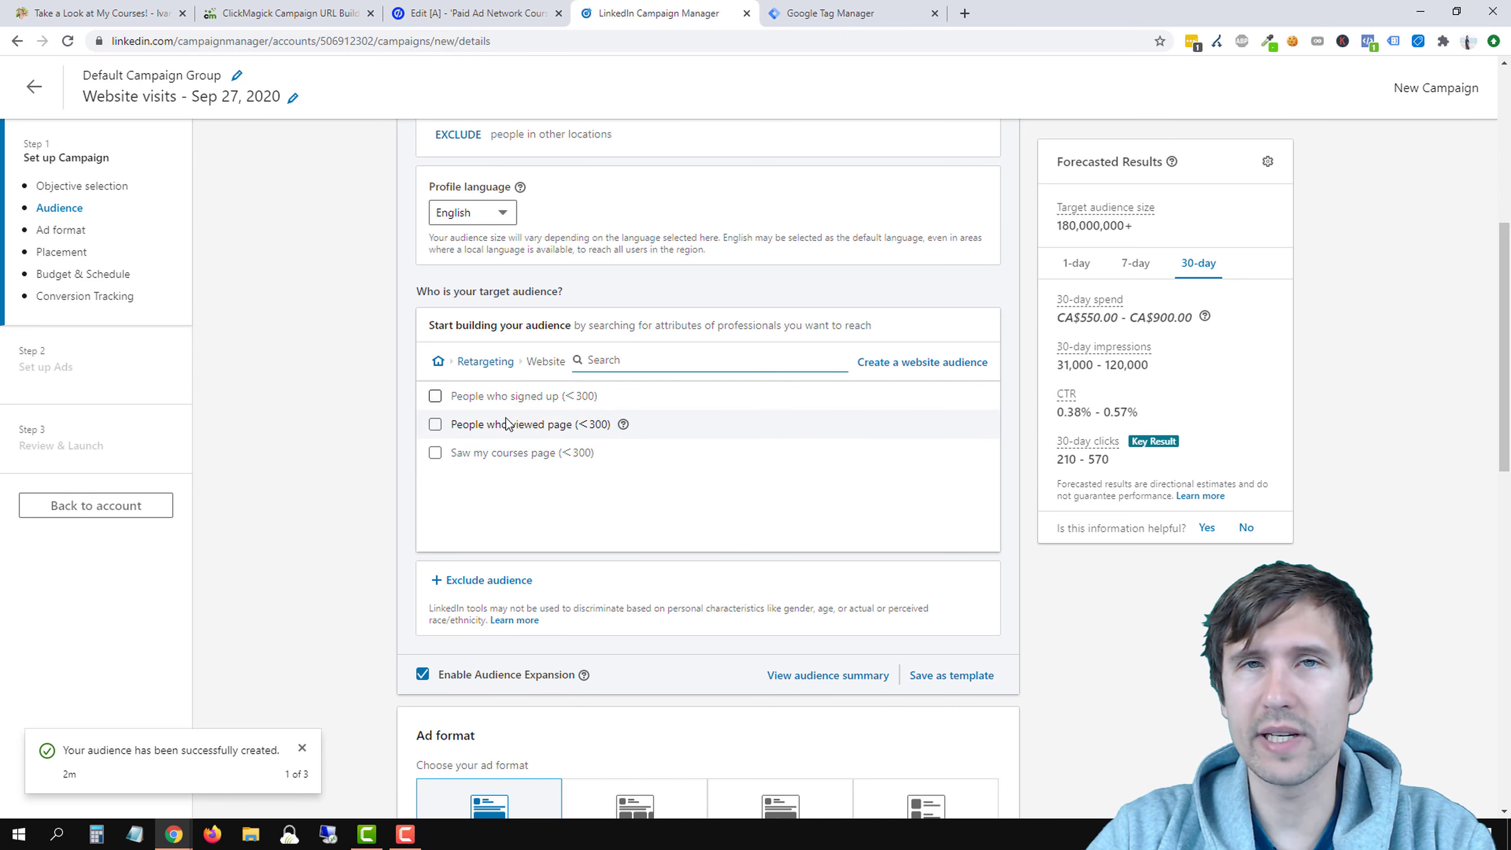
left_click(435, 453)
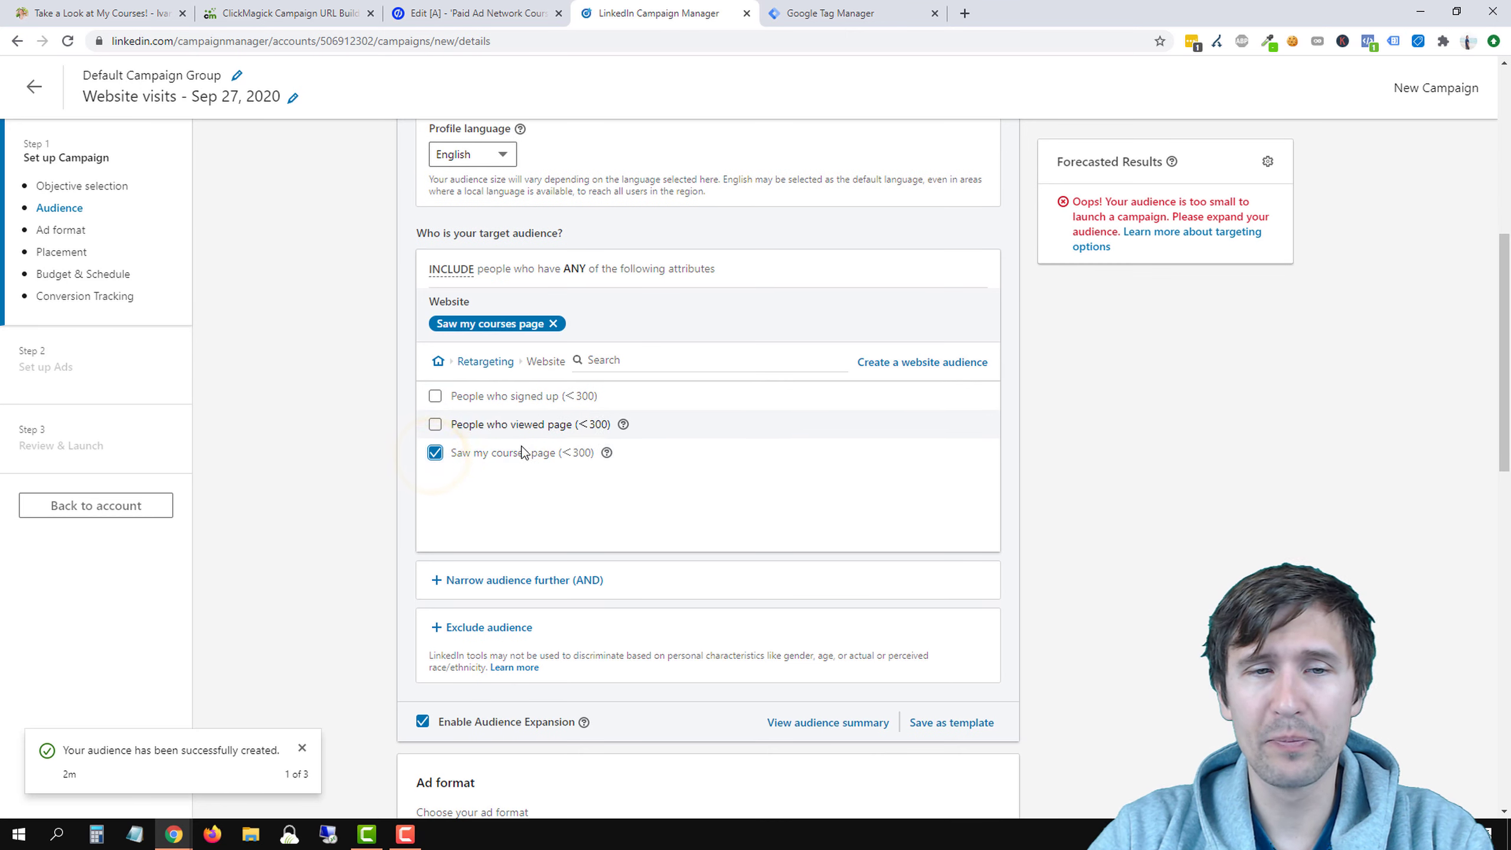
left_click(435, 453)
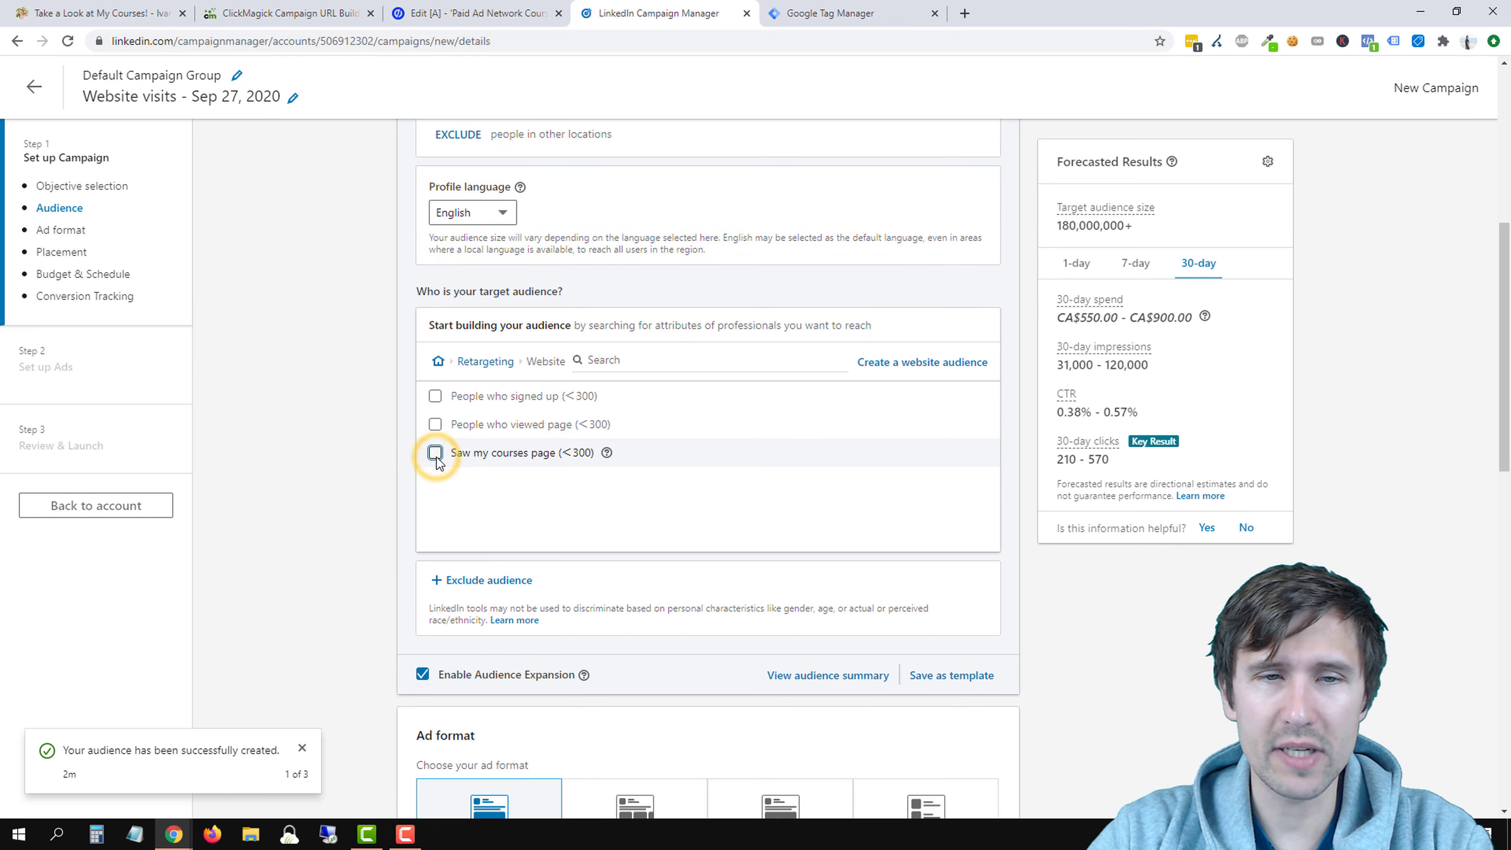
left_click(435, 424)
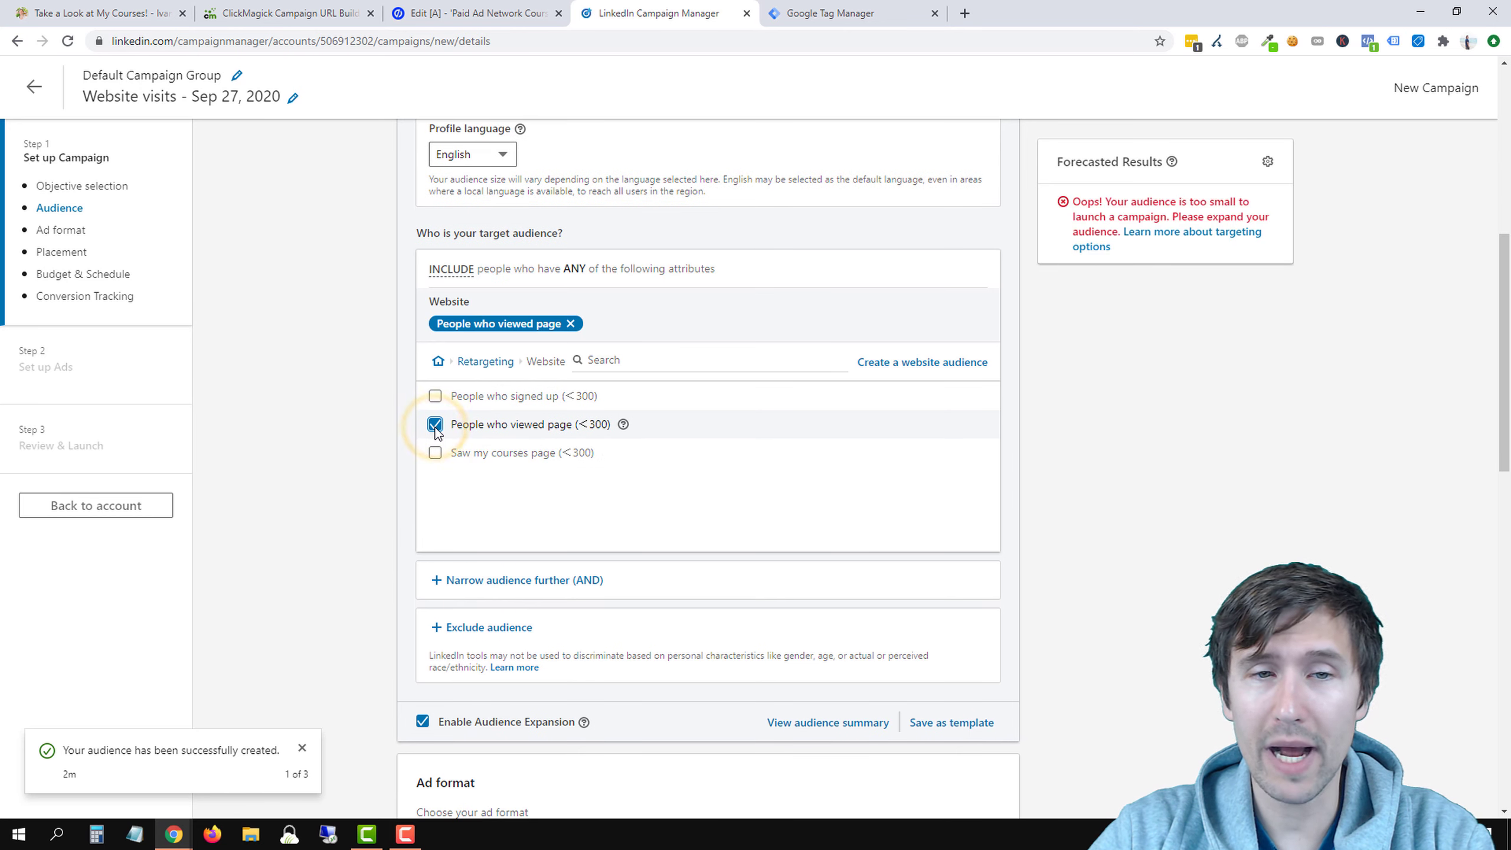
Exclude the website retargeting audience "People who signed up" from the campaign's targeting
left_click(465, 627)
scroll(749, 566, "down", 1)
left_click(749, 566)
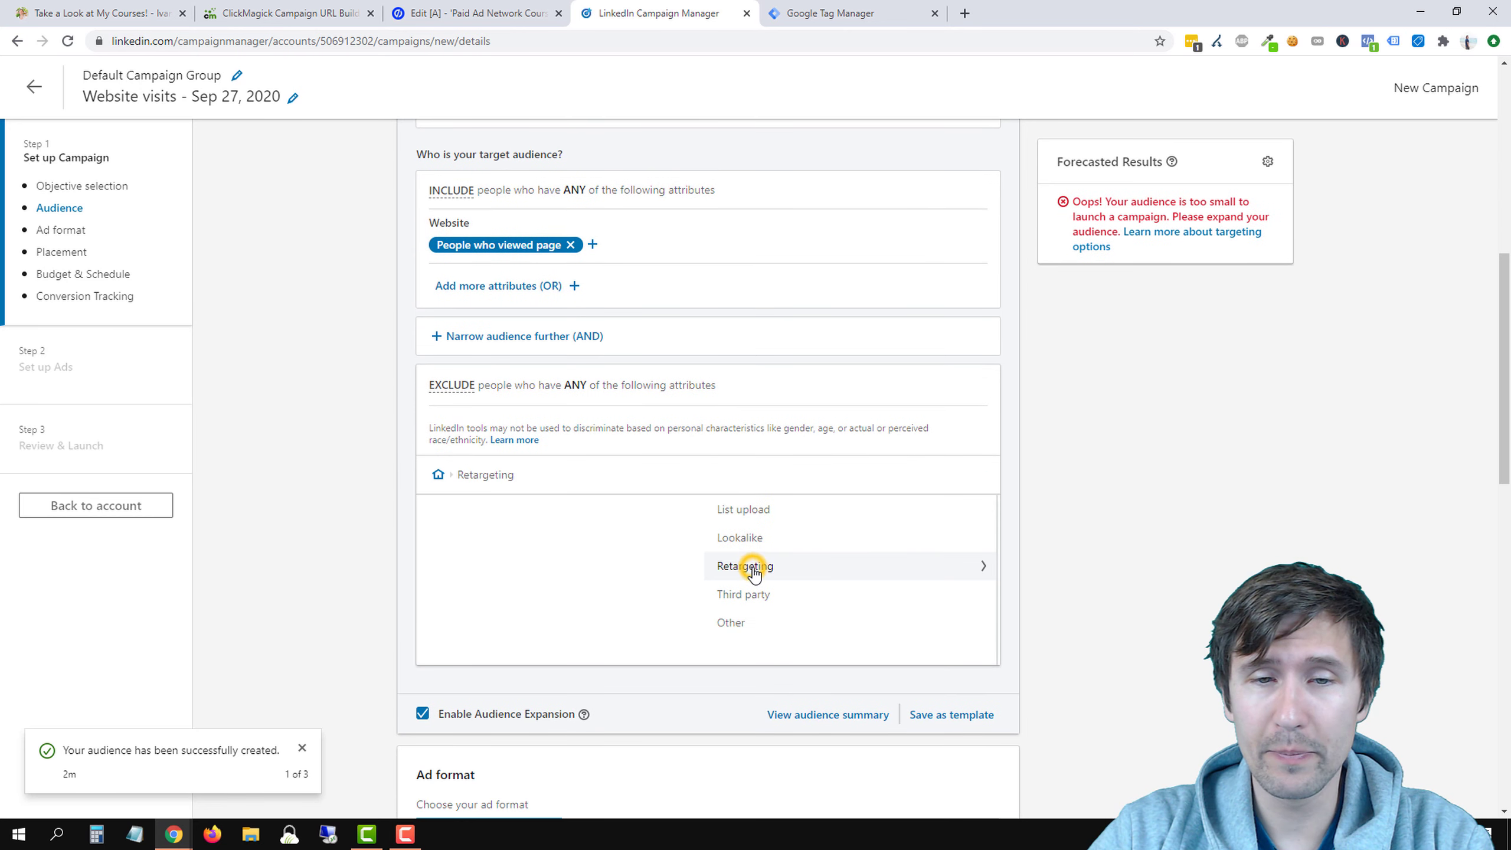
left_click(784, 565)
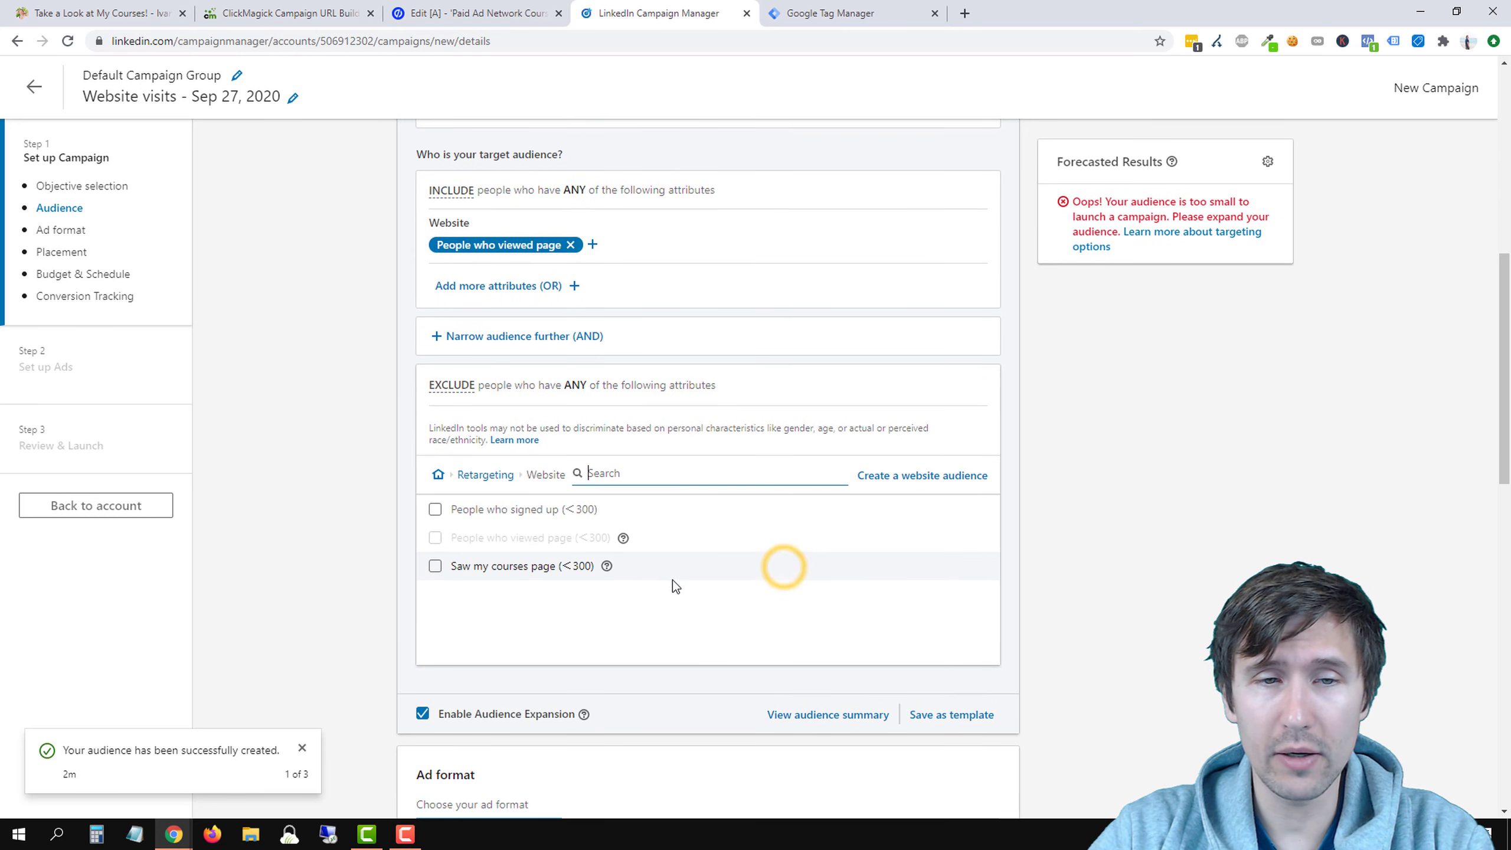
left_click(434, 510)
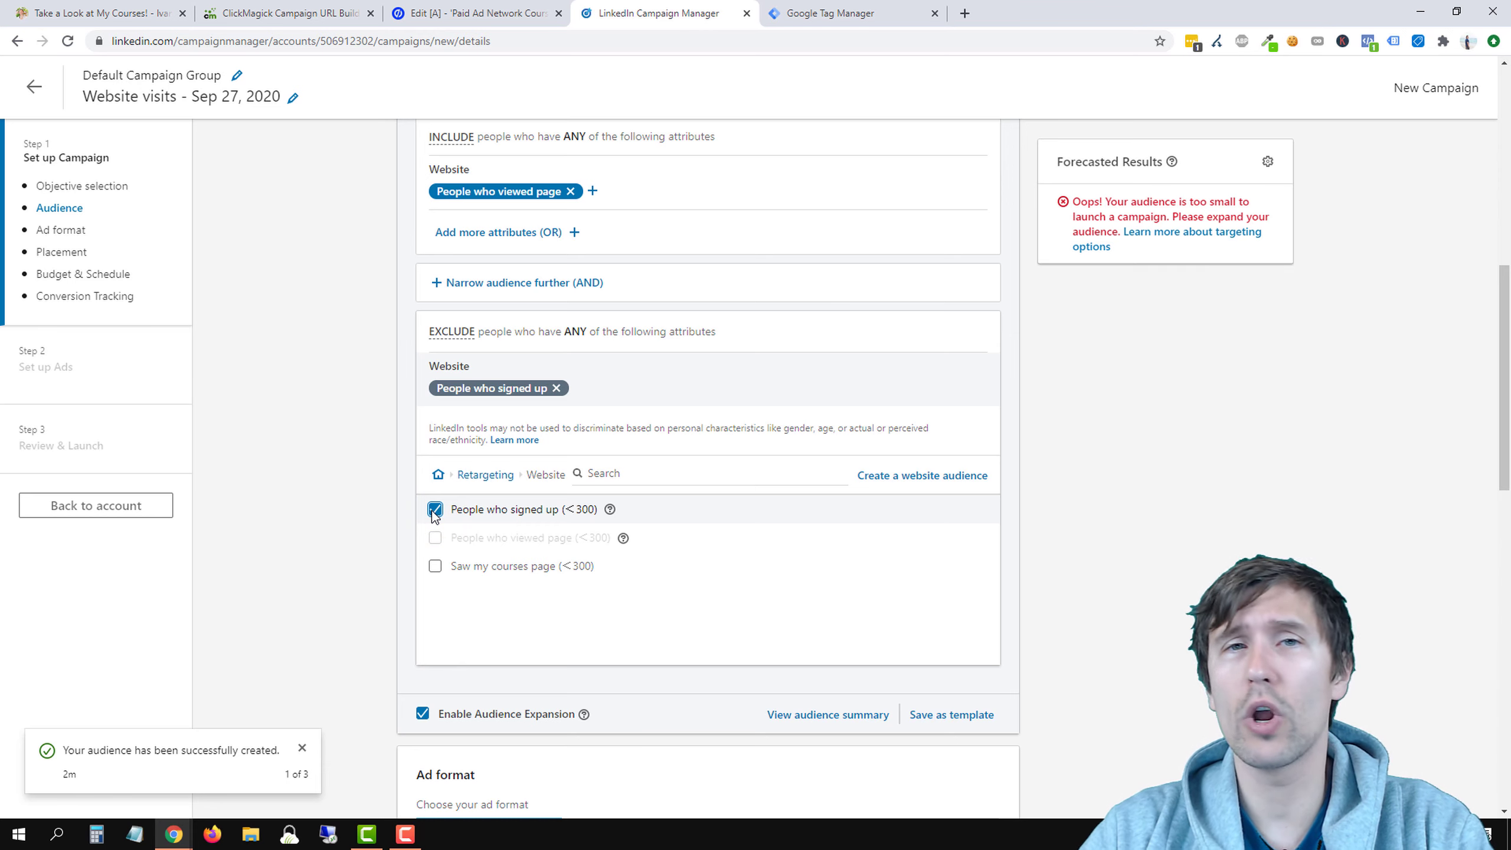
left_click(396, 457)
scroll(559, 427, "up", 1)
scroll(559, 428, "up", 1)
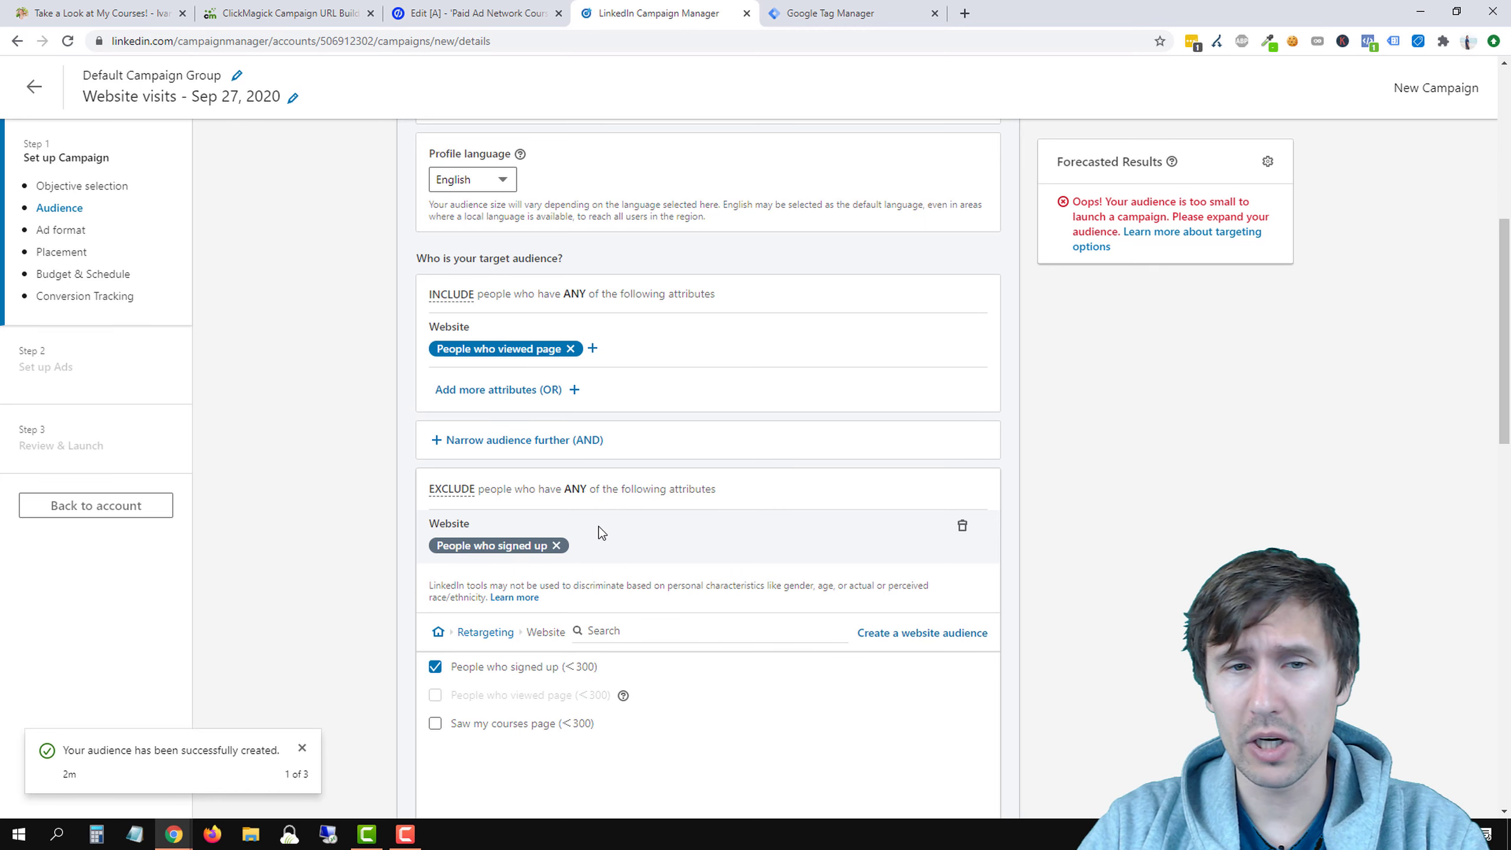
Check the video retargeting and lookalike audience categories available for exclusion, then return to the top audience level
scroll(522, 451, "down", 2)
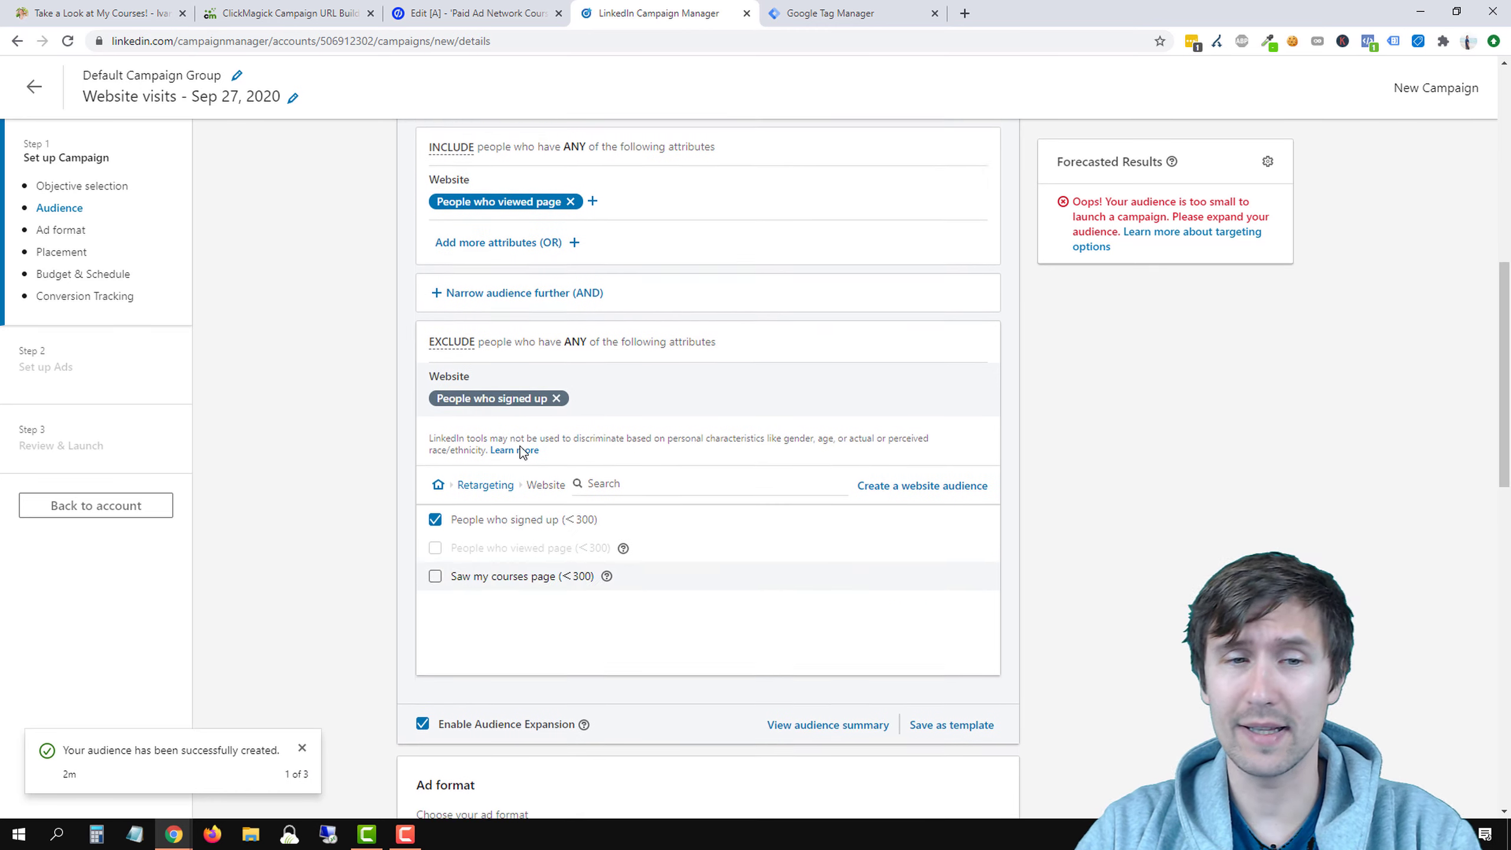
left_click(489, 476)
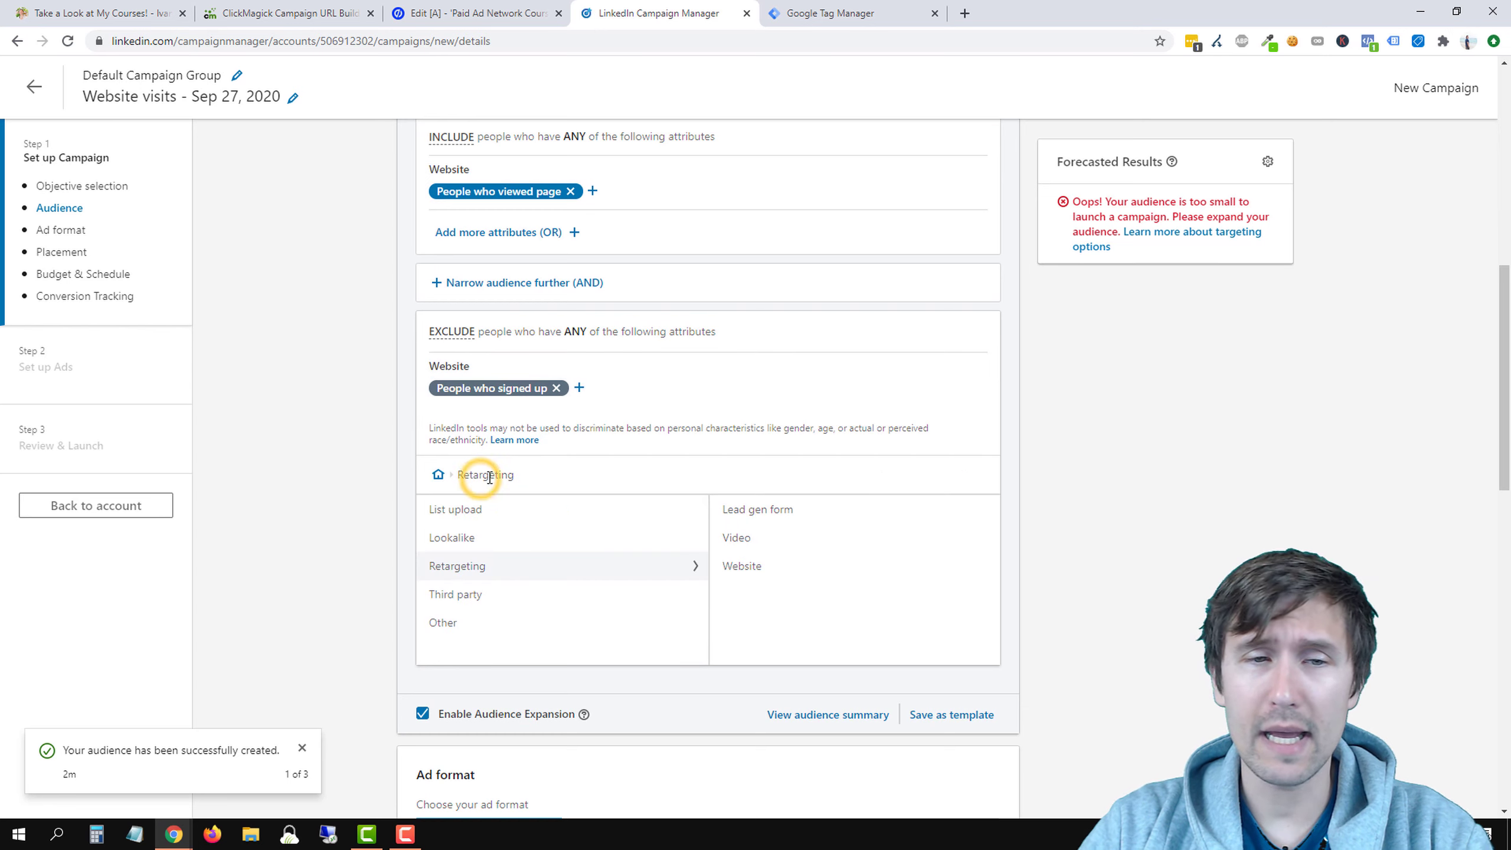
left_click(804, 542)
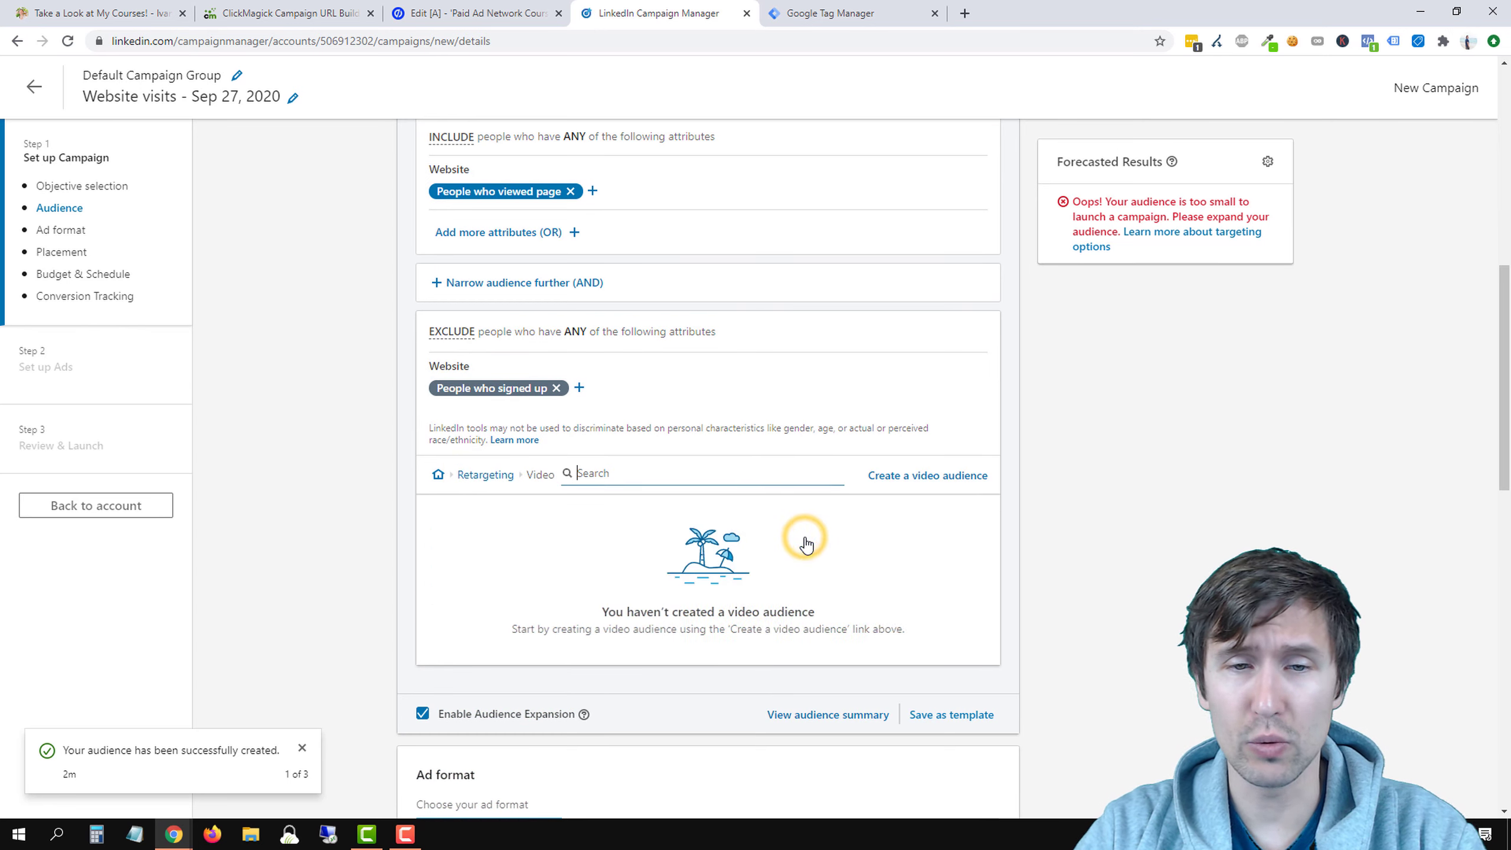
left_click(486, 475)
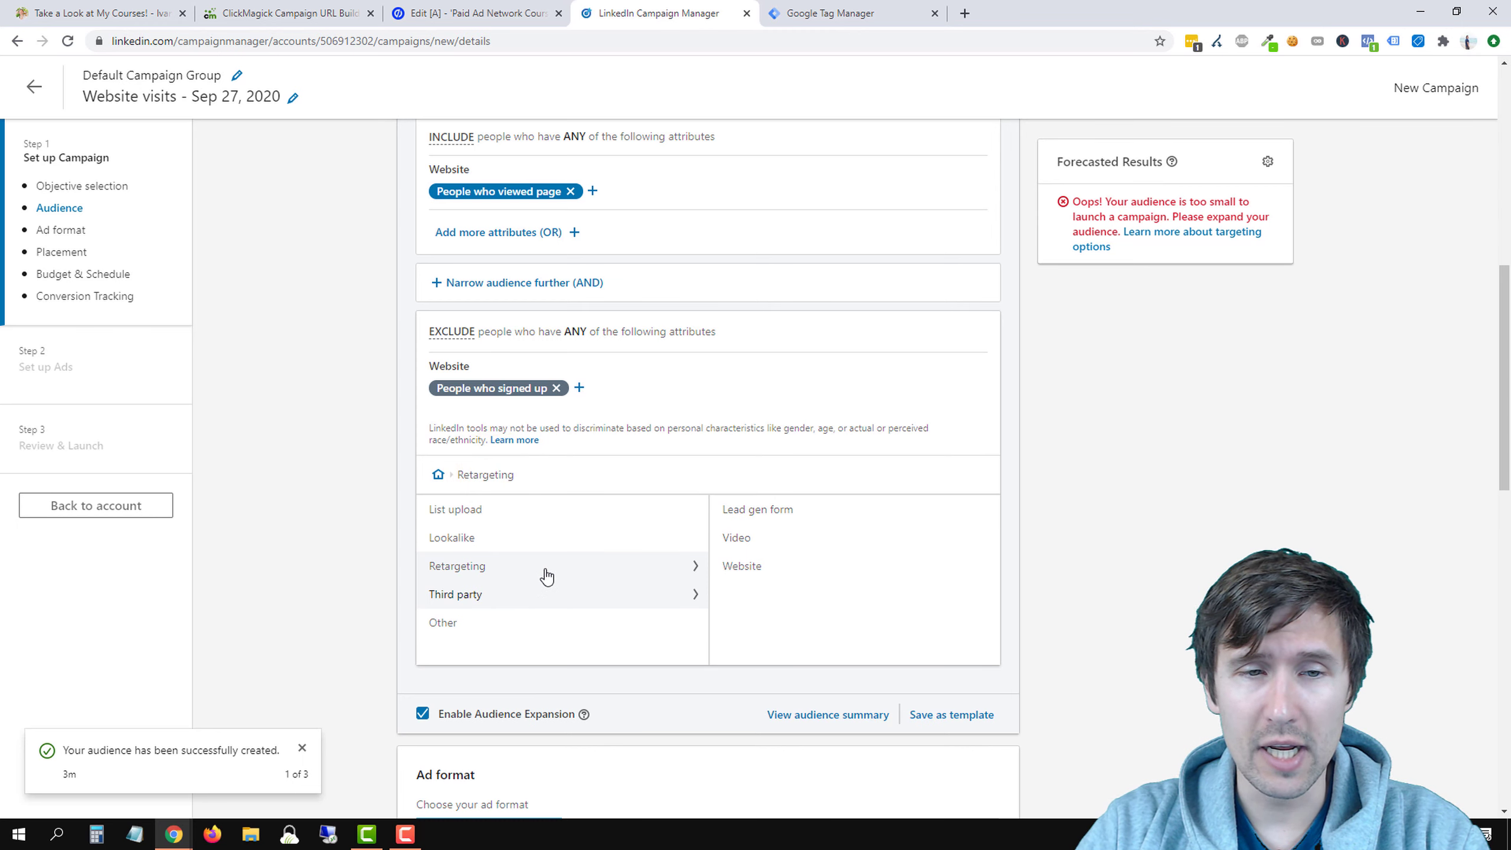
left_click(482, 539)
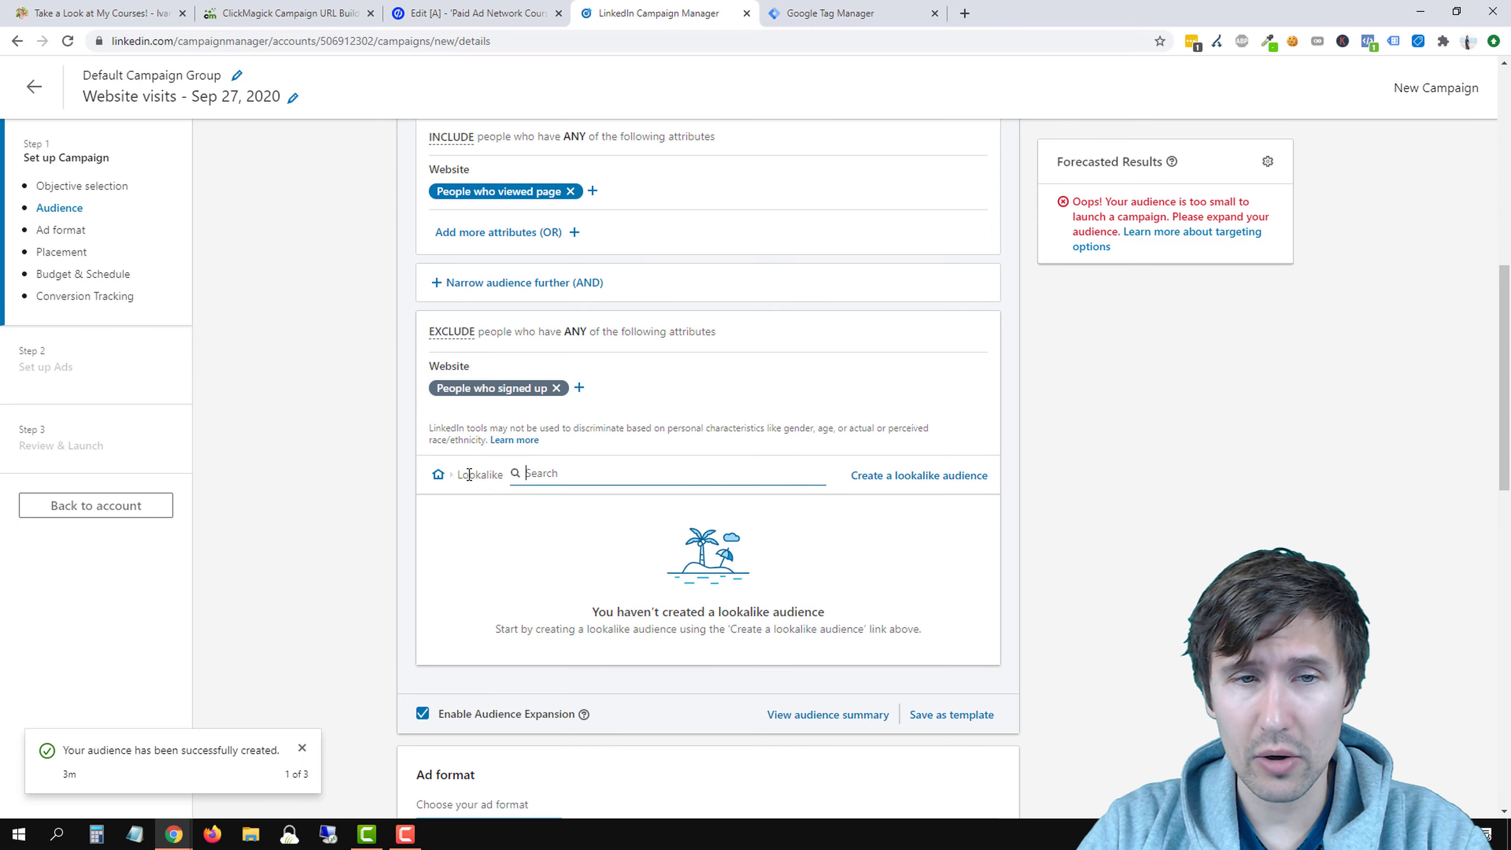
left_click(439, 473)
Review the campaign's audience settings and the remaining setup through Budget & Schedule
scroll(358, 583, "up", 4)
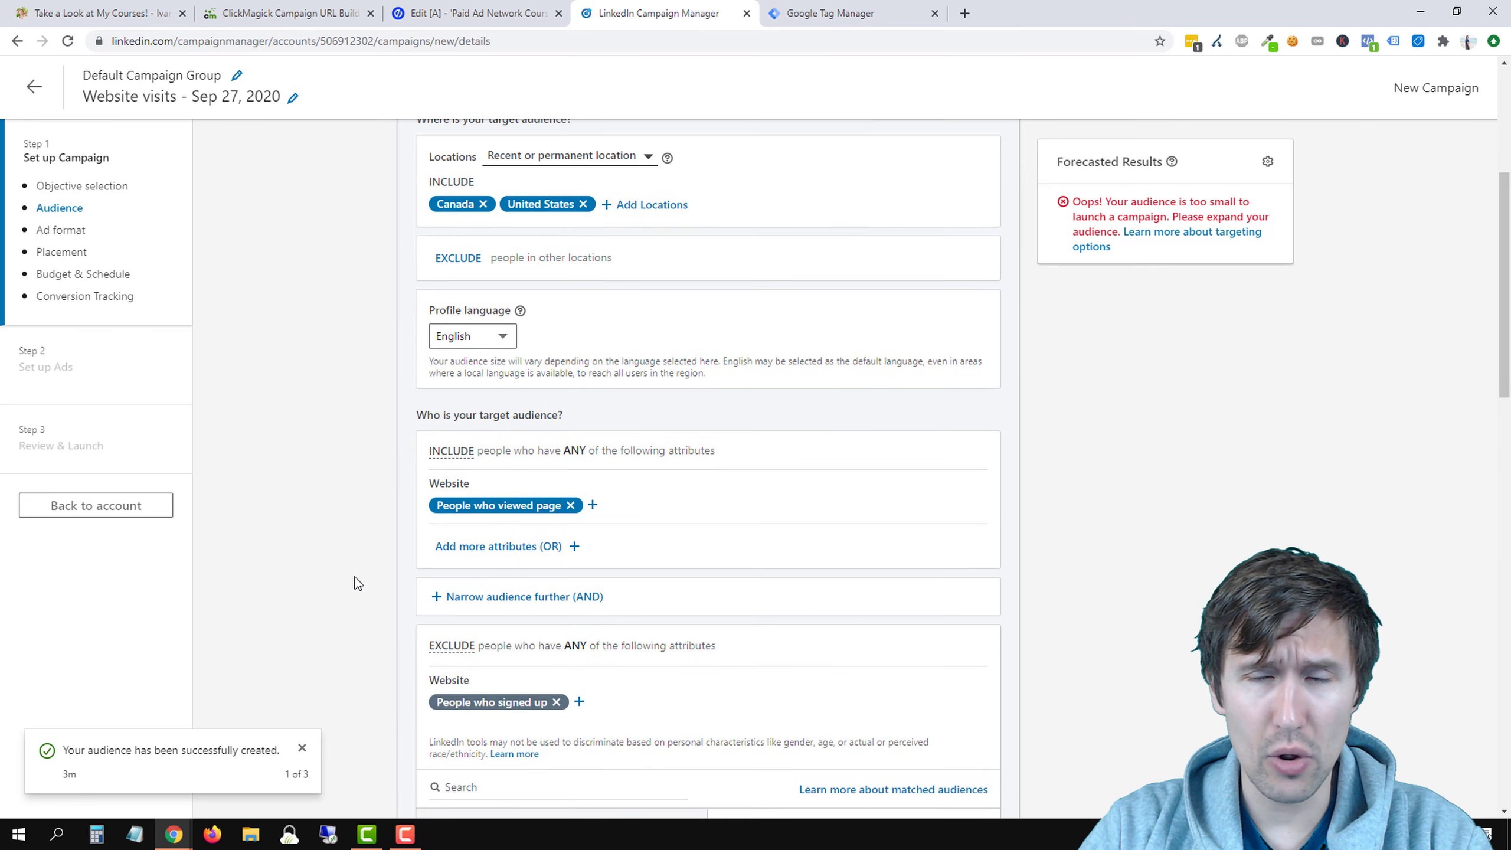
scroll(358, 584, "down", 6)
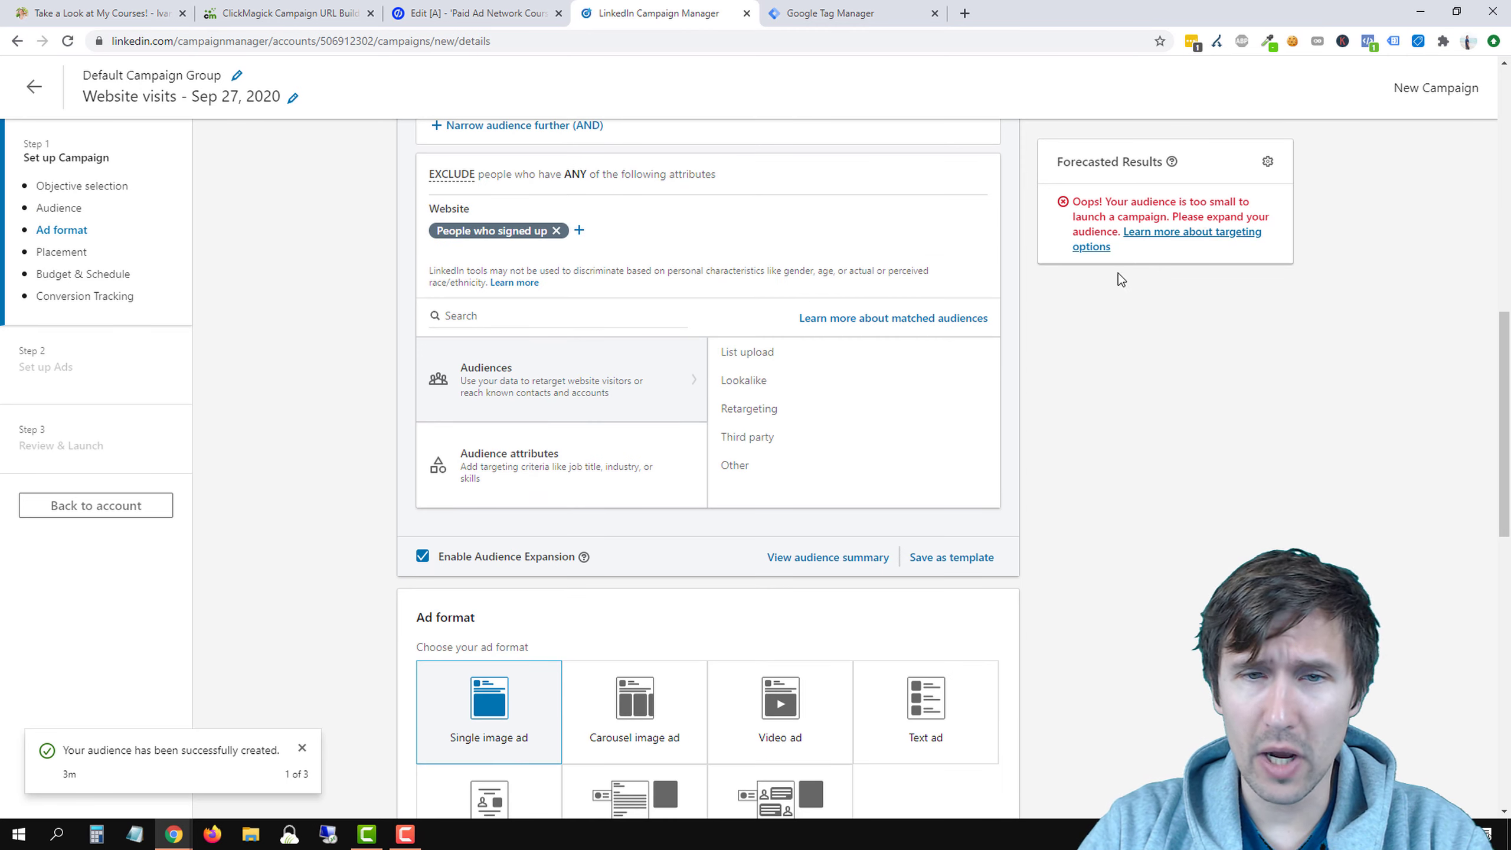
scroll(1074, 524, "down", 10)
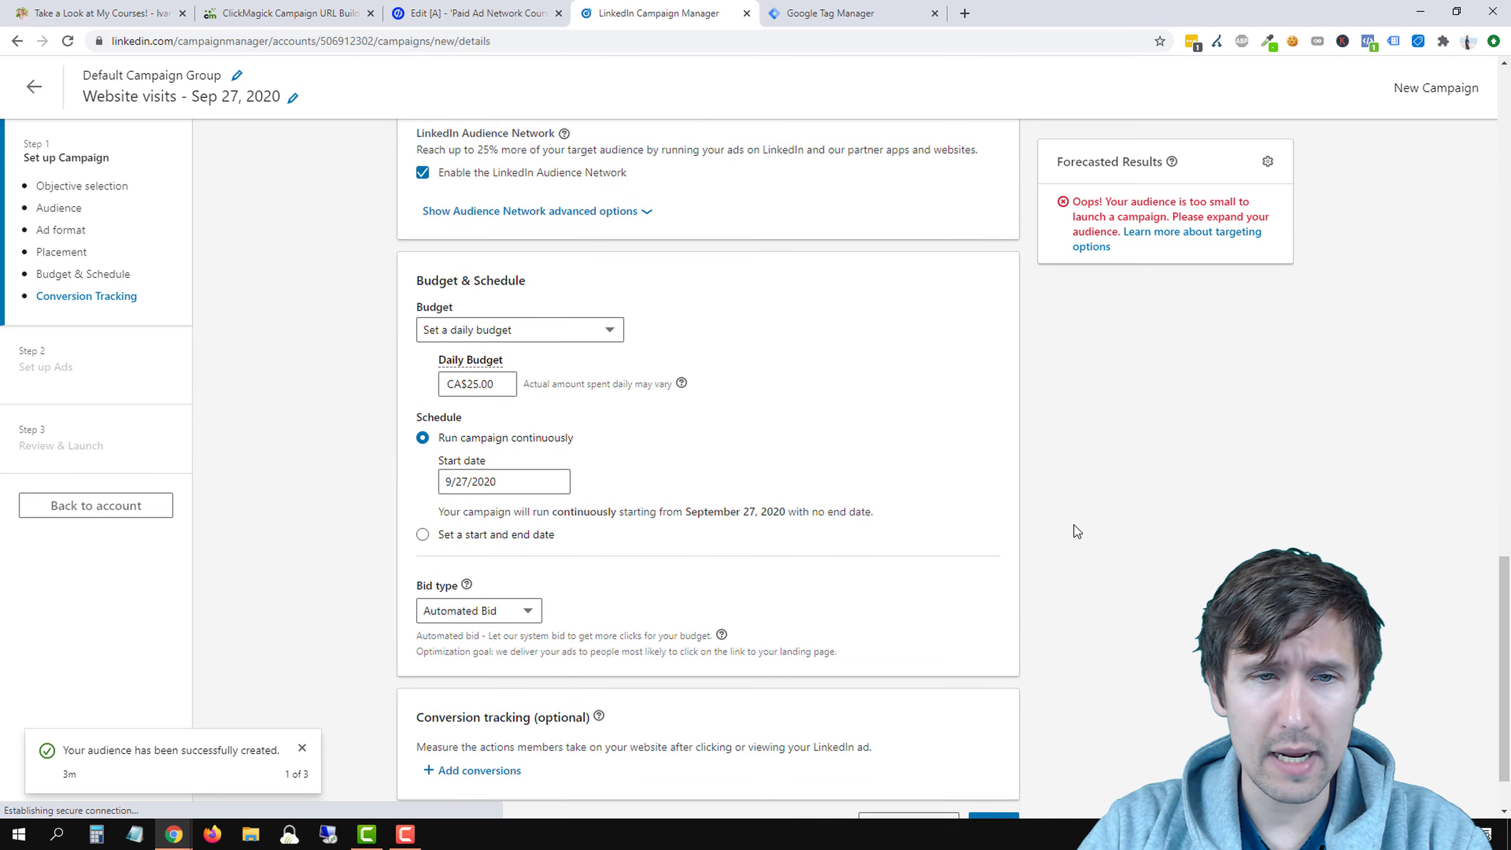
Save the campaign setup, locking in its objective and ad format, and continue to the ads setup
scroll(1075, 530, "down", 2)
left_click(996, 747)
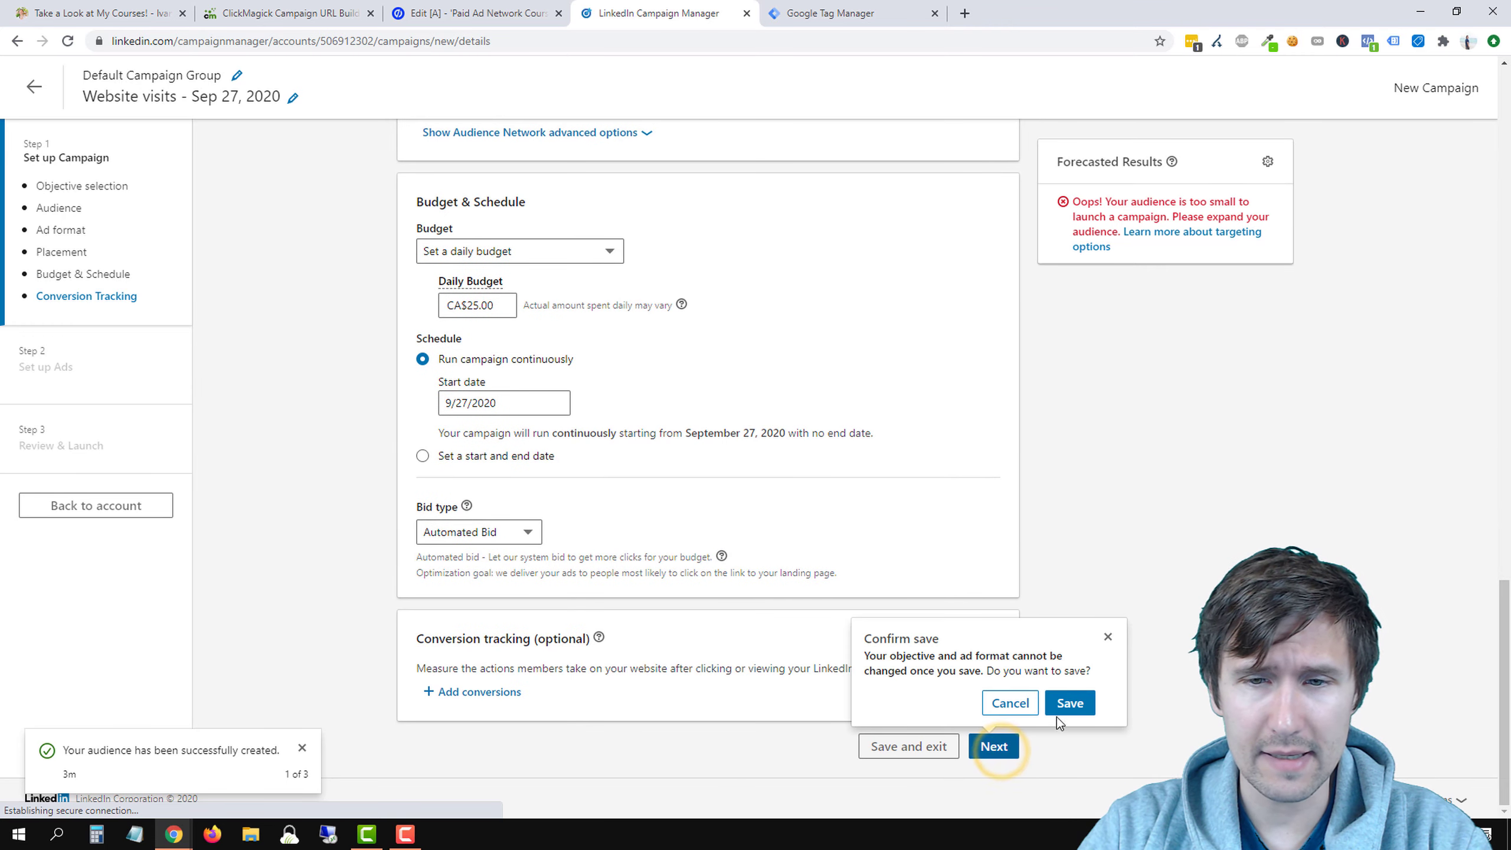
left_click(1070, 703)
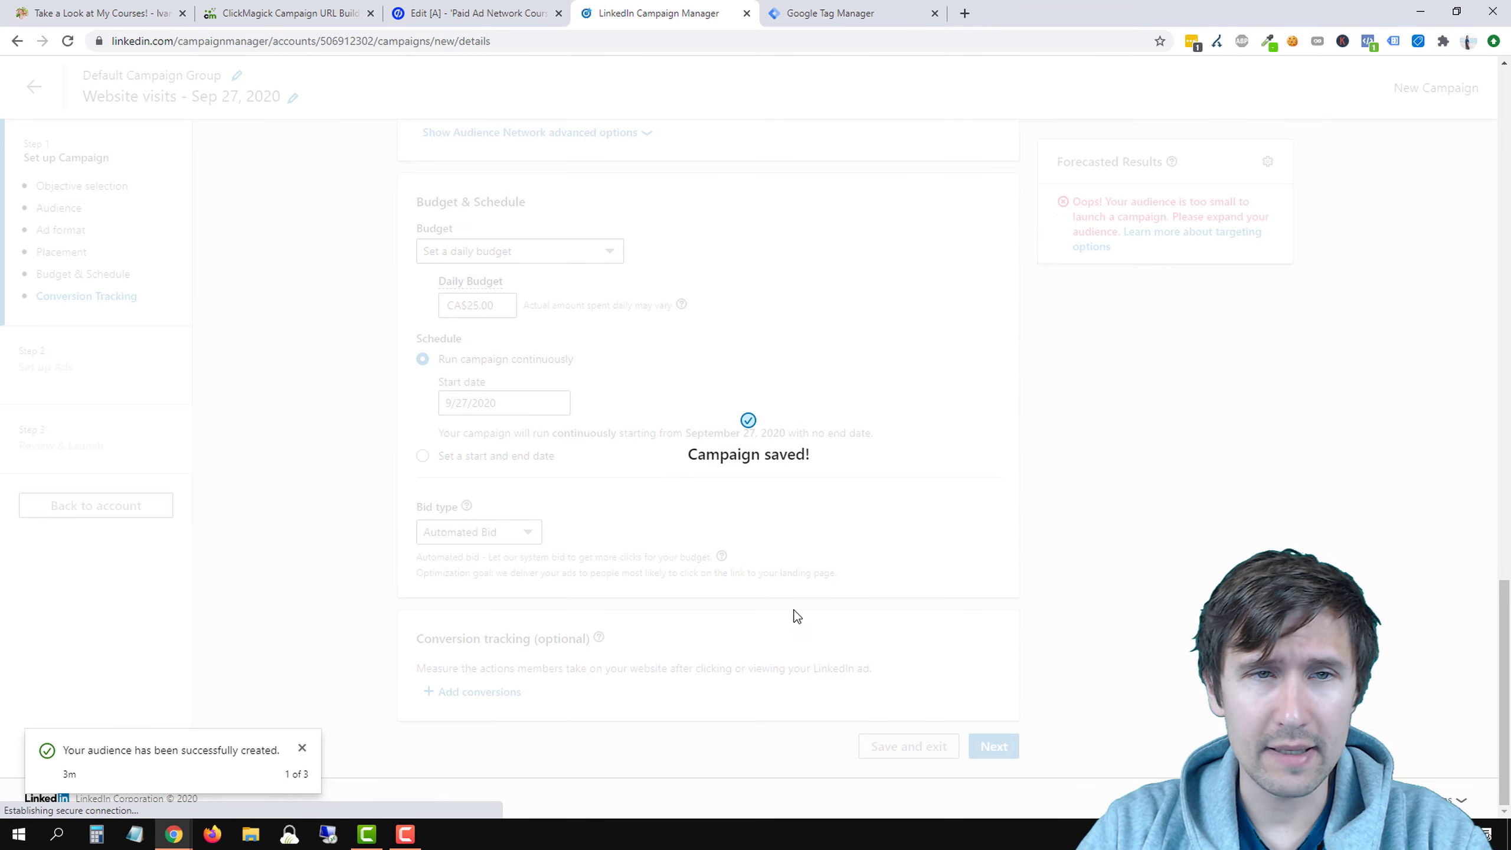
Add the existing sponsored content "free guide" to the campaign as its ad
left_click(900, 204)
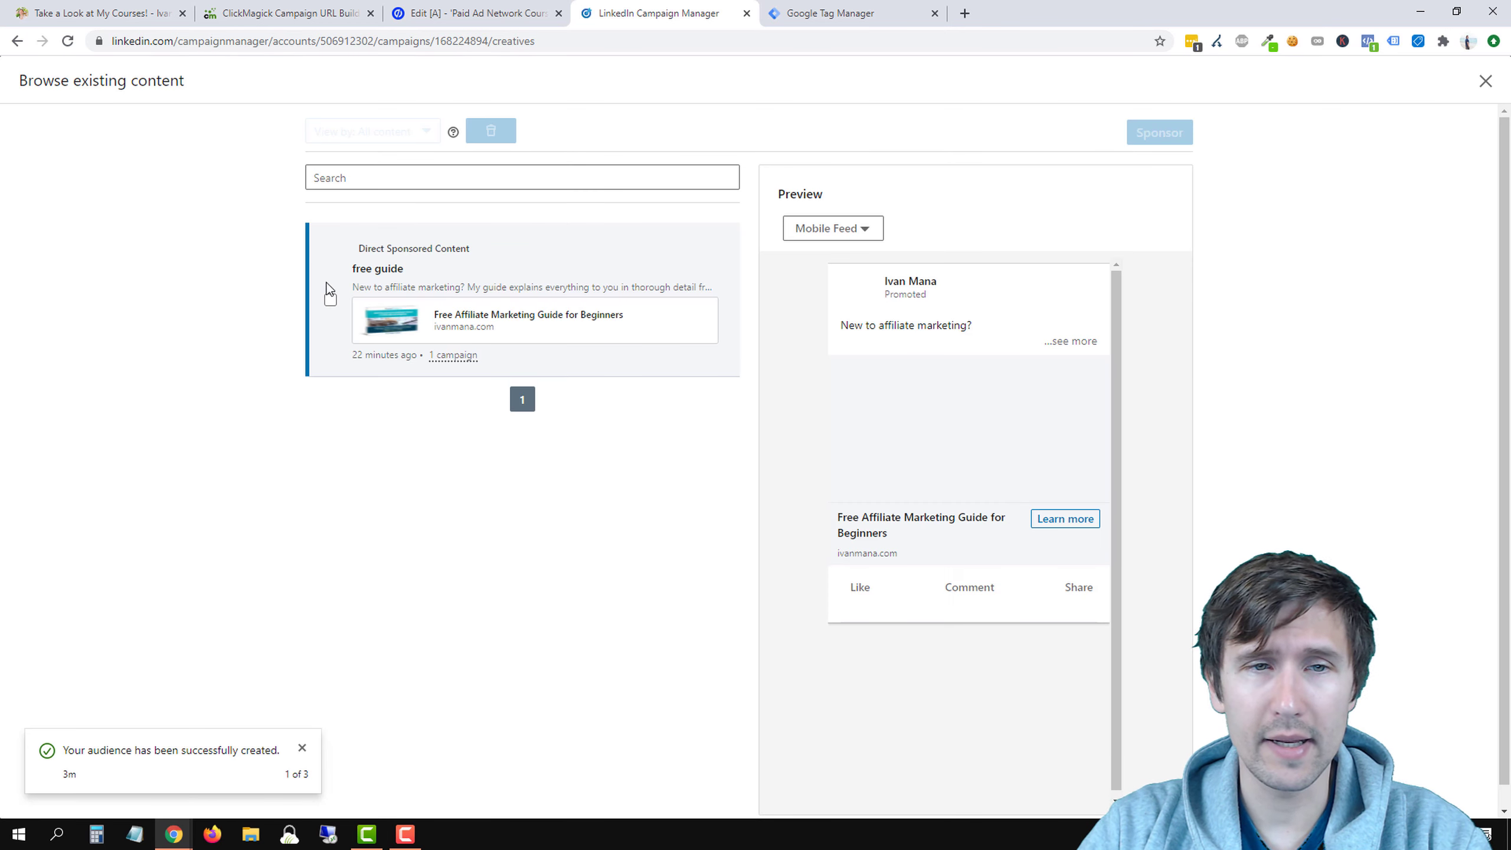
left_click(330, 299)
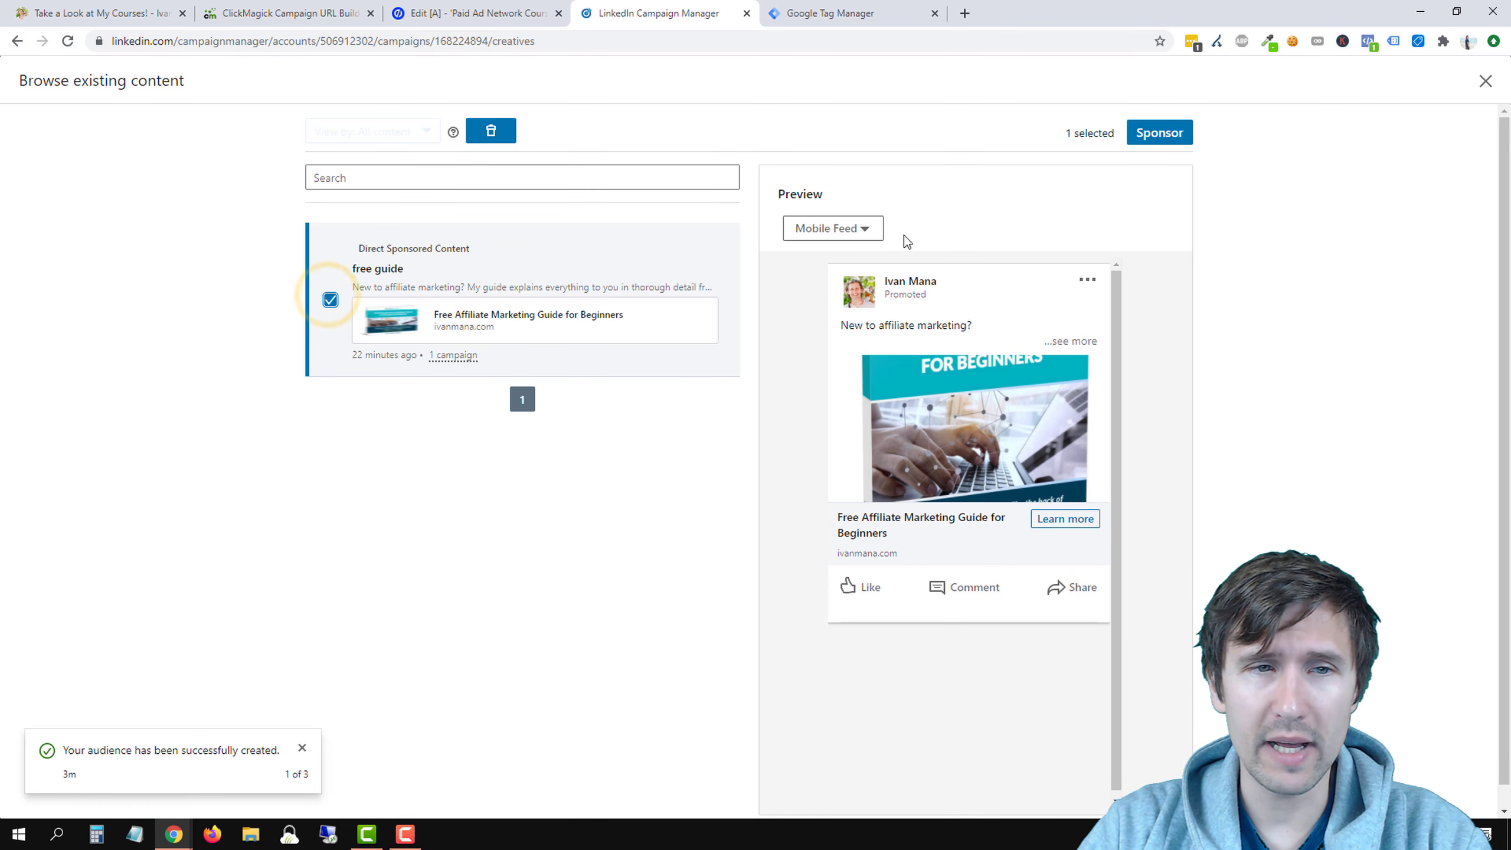
left_click(1156, 133)
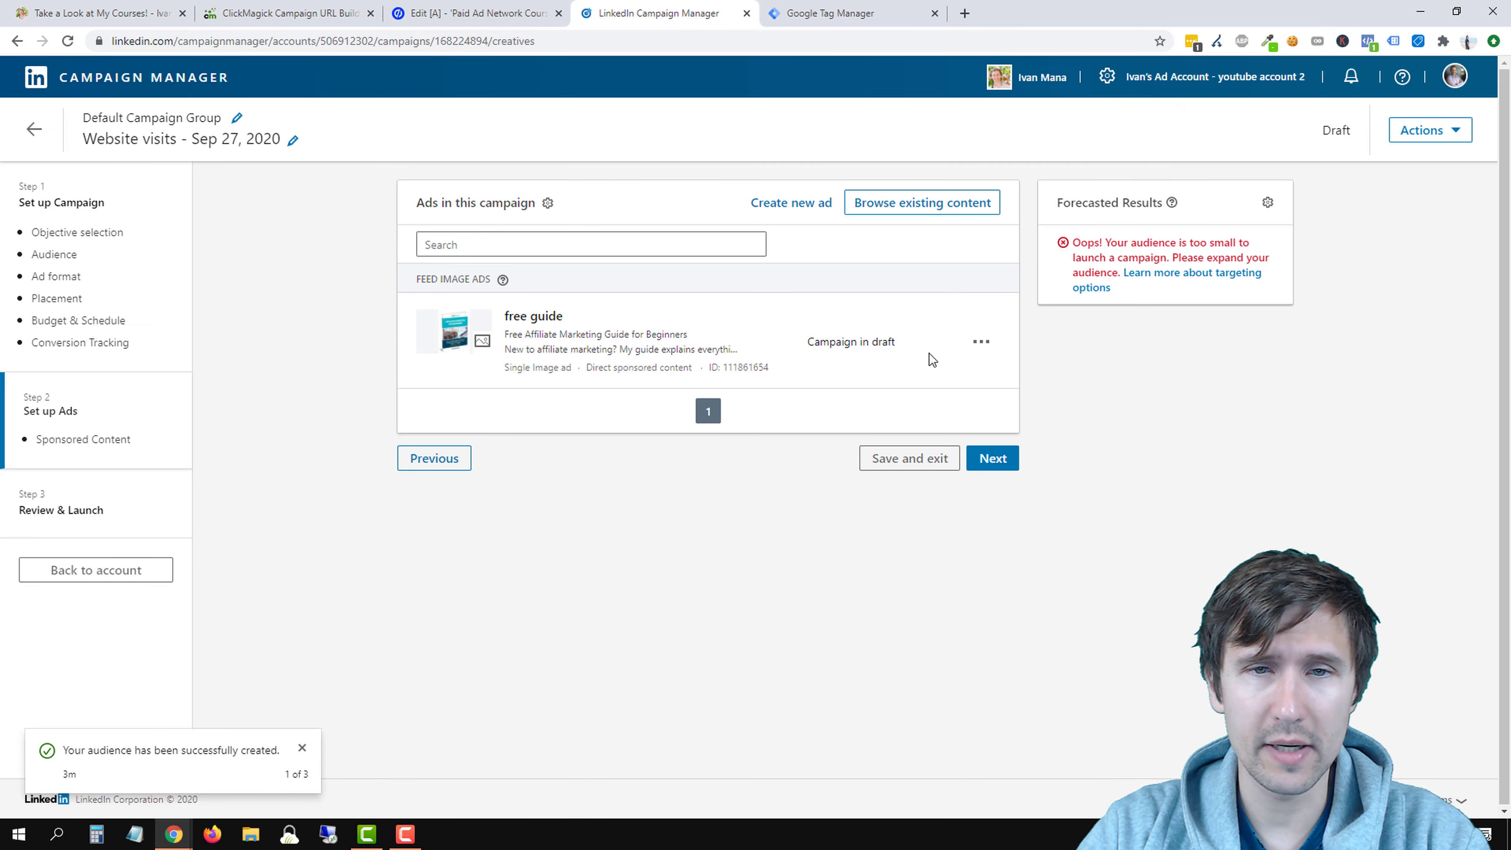
Edit the "free guide" ad, replacing the introductory text's opening line with "Still having doubts about the free affiliate marketing guide?"
left_click(980, 341)
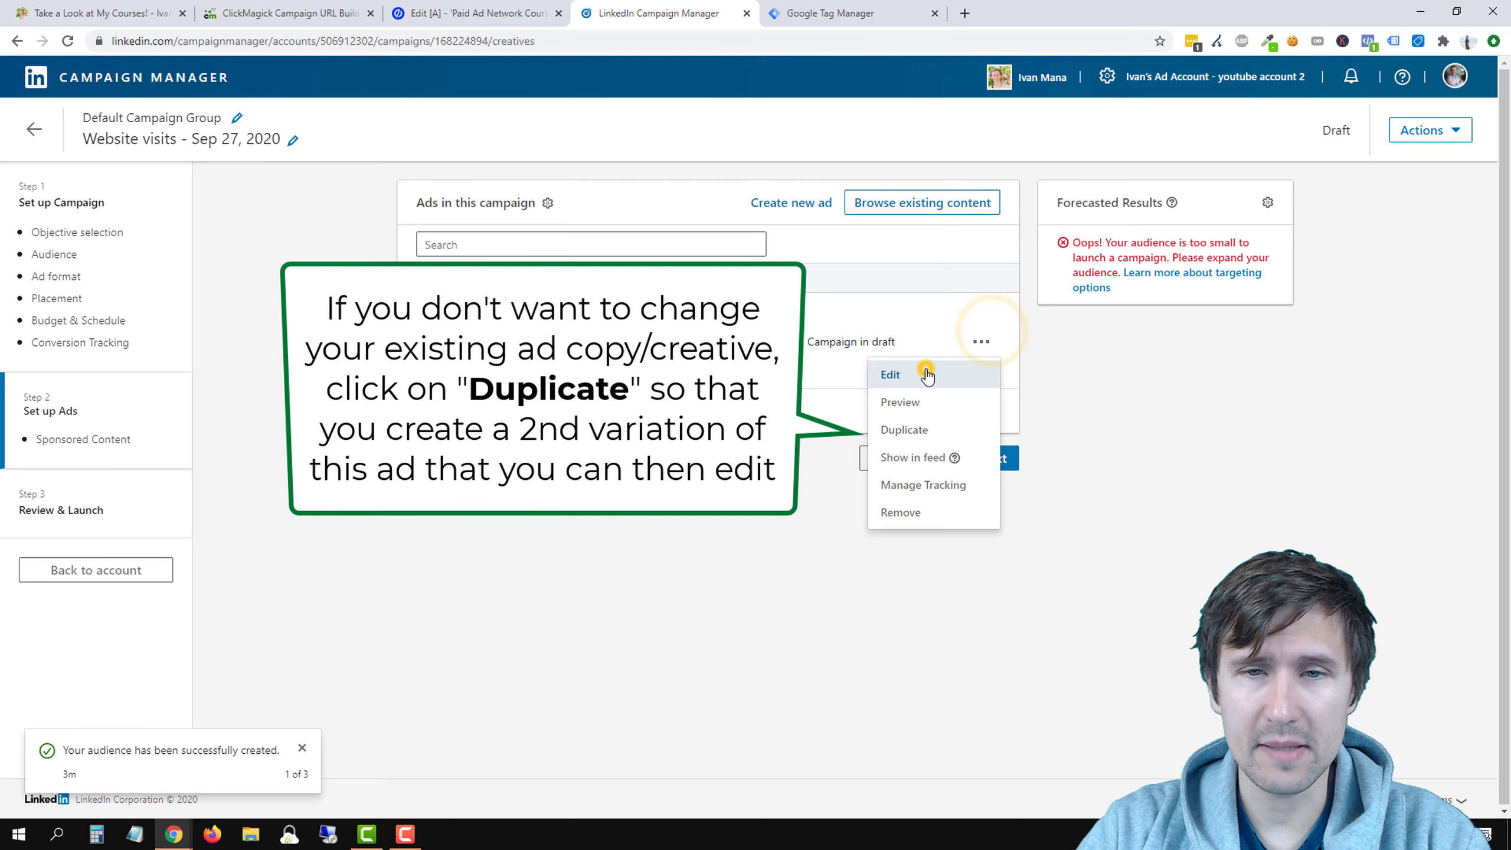
left_click(927, 374)
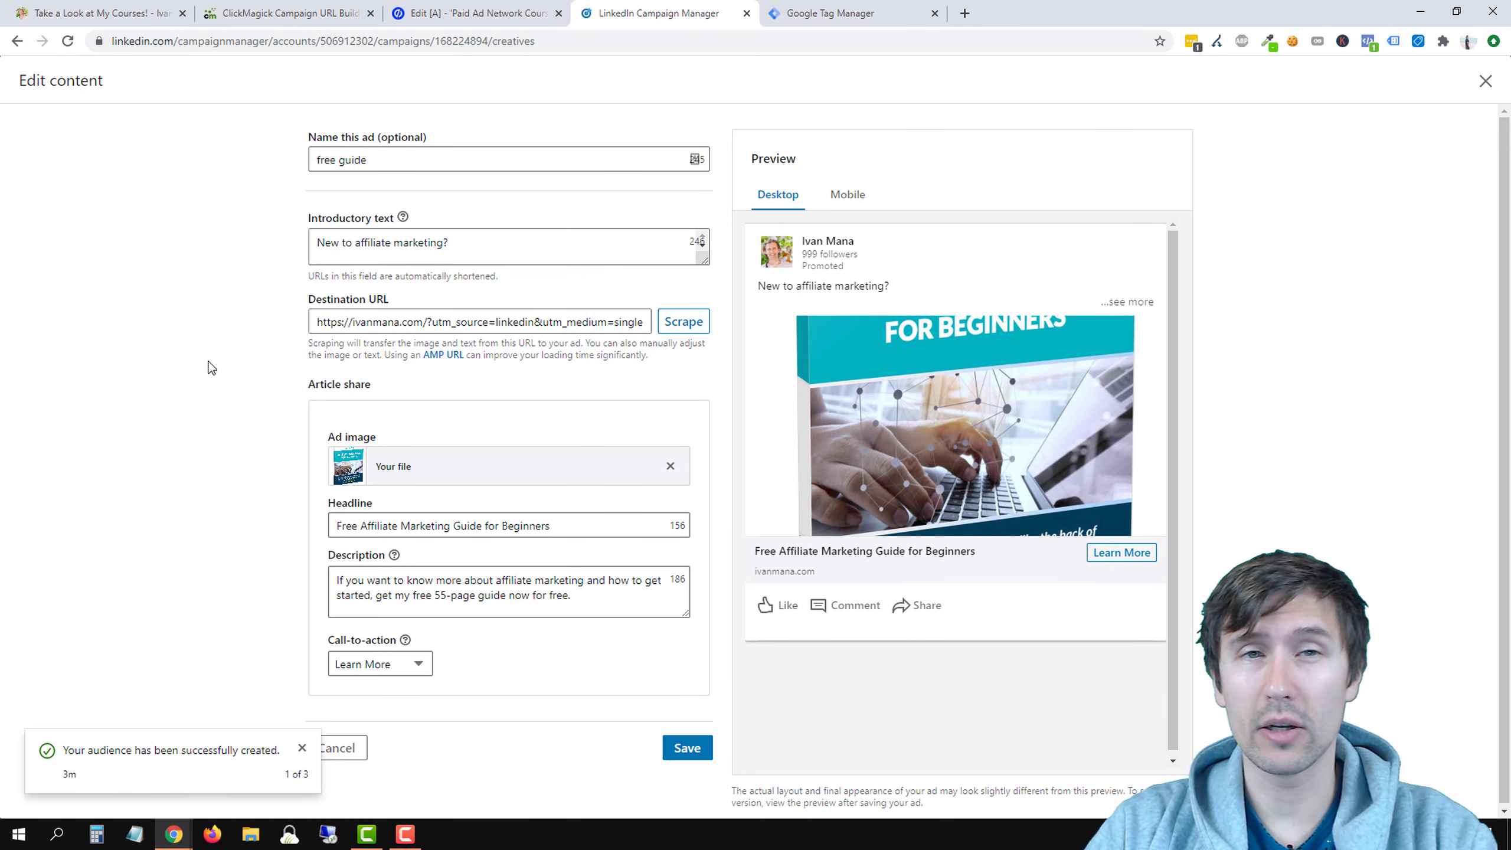
triple_click(382, 244)
type("St")
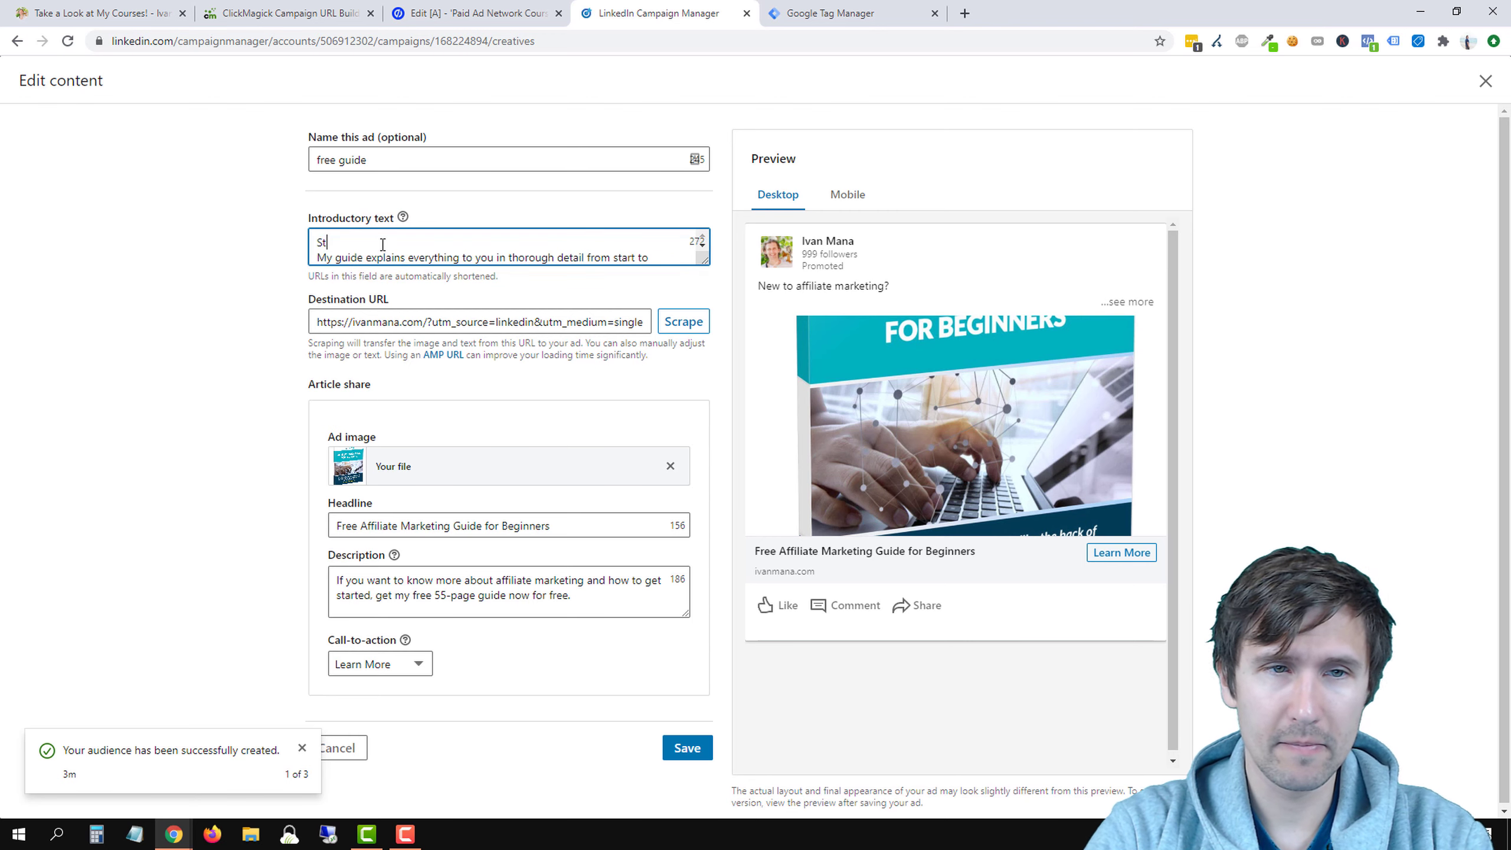
type("ill having d")
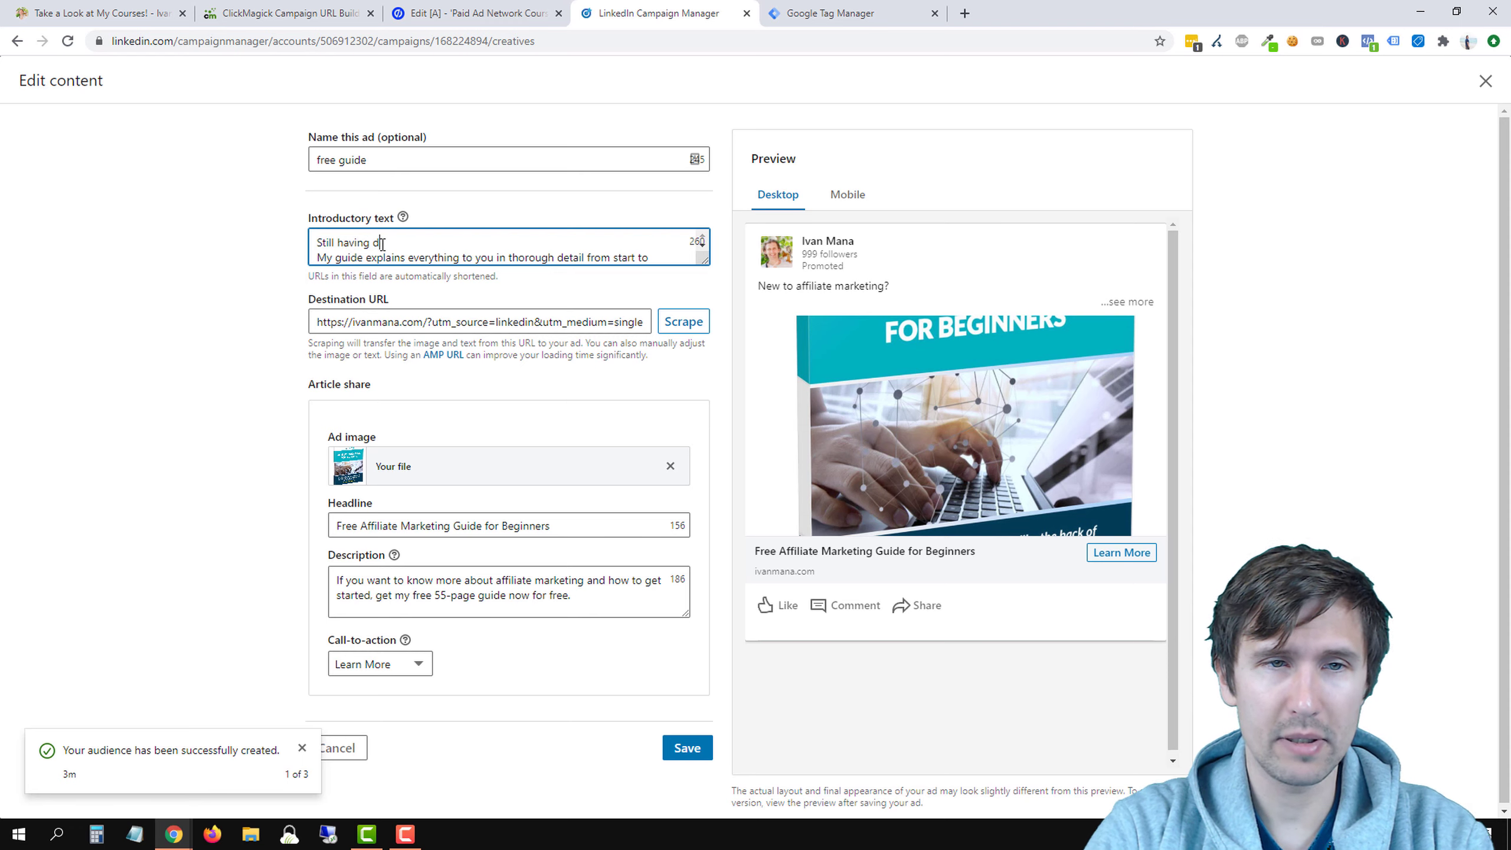
type("oubts about the free")
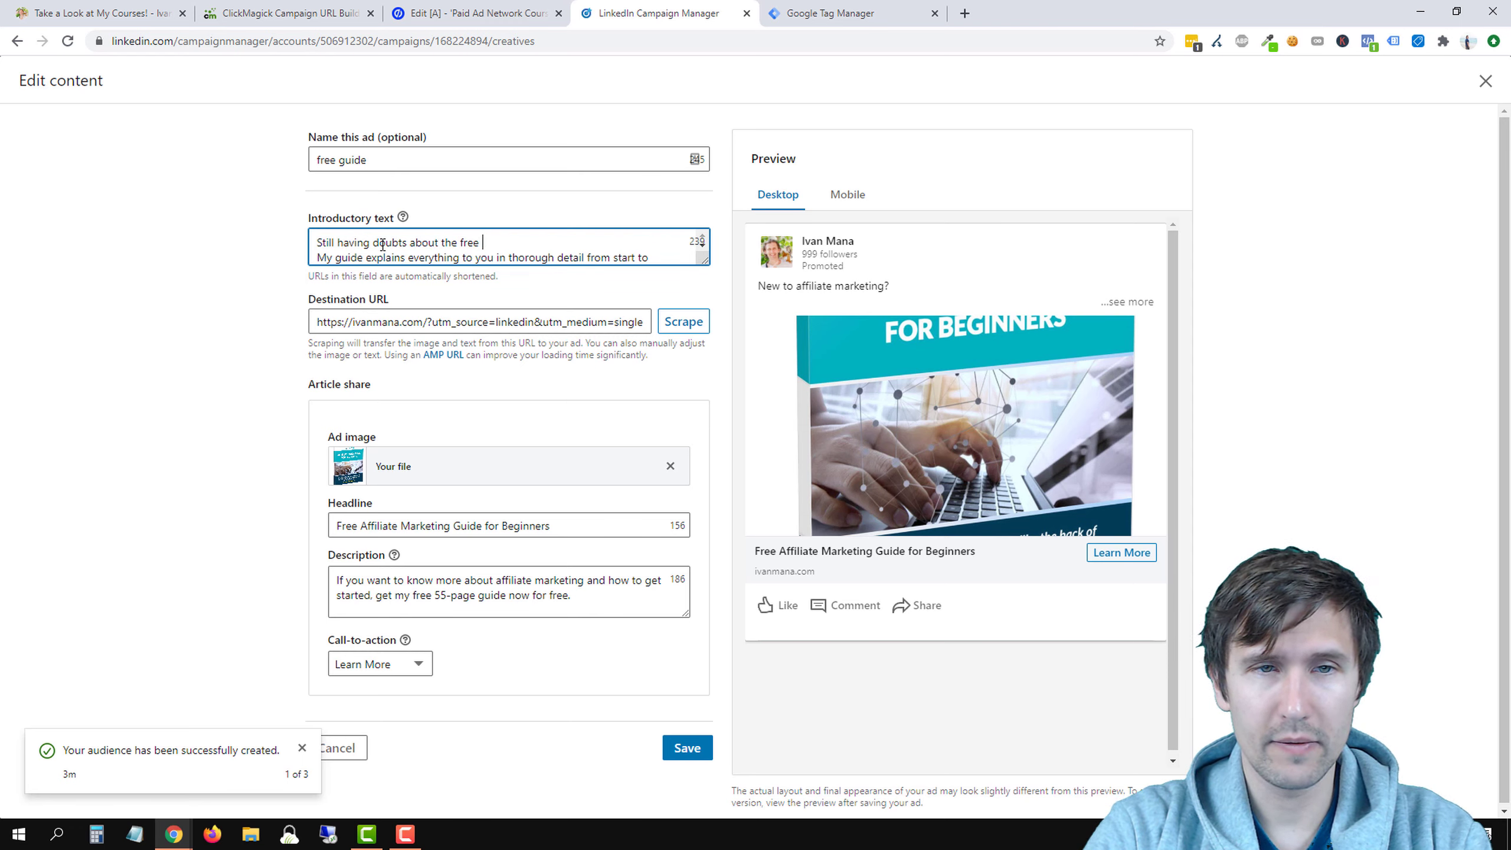
type(" affiliate marketing guide?")
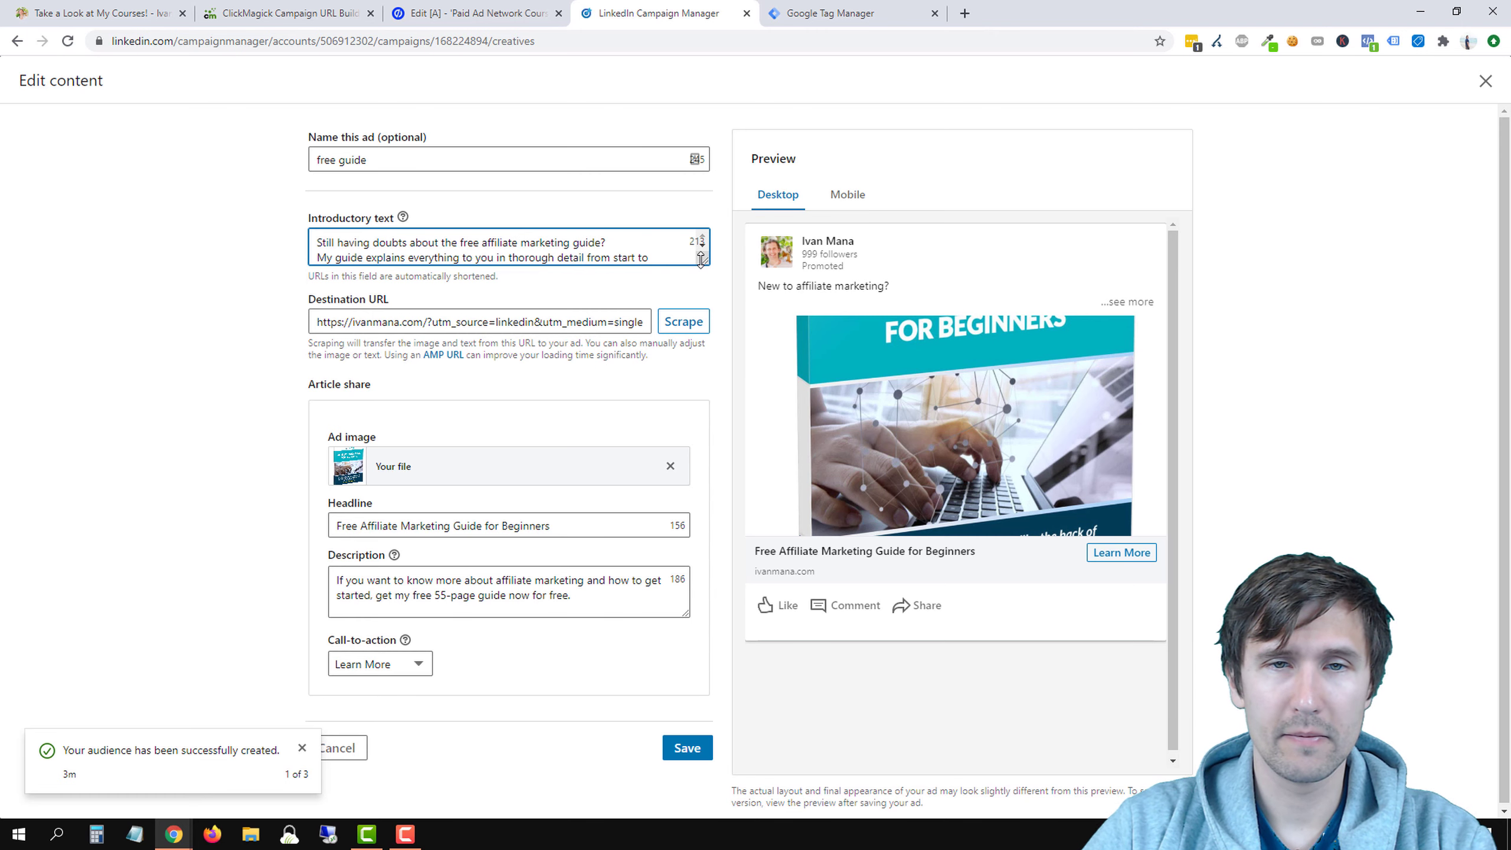
Enlarge the introductory text box and delete everything below the opening line, from "My guide explains everything" through the sign-up sentence
left_click_drag(700, 259, 704, 566)
left_click_drag(619, 419, 314, 258)
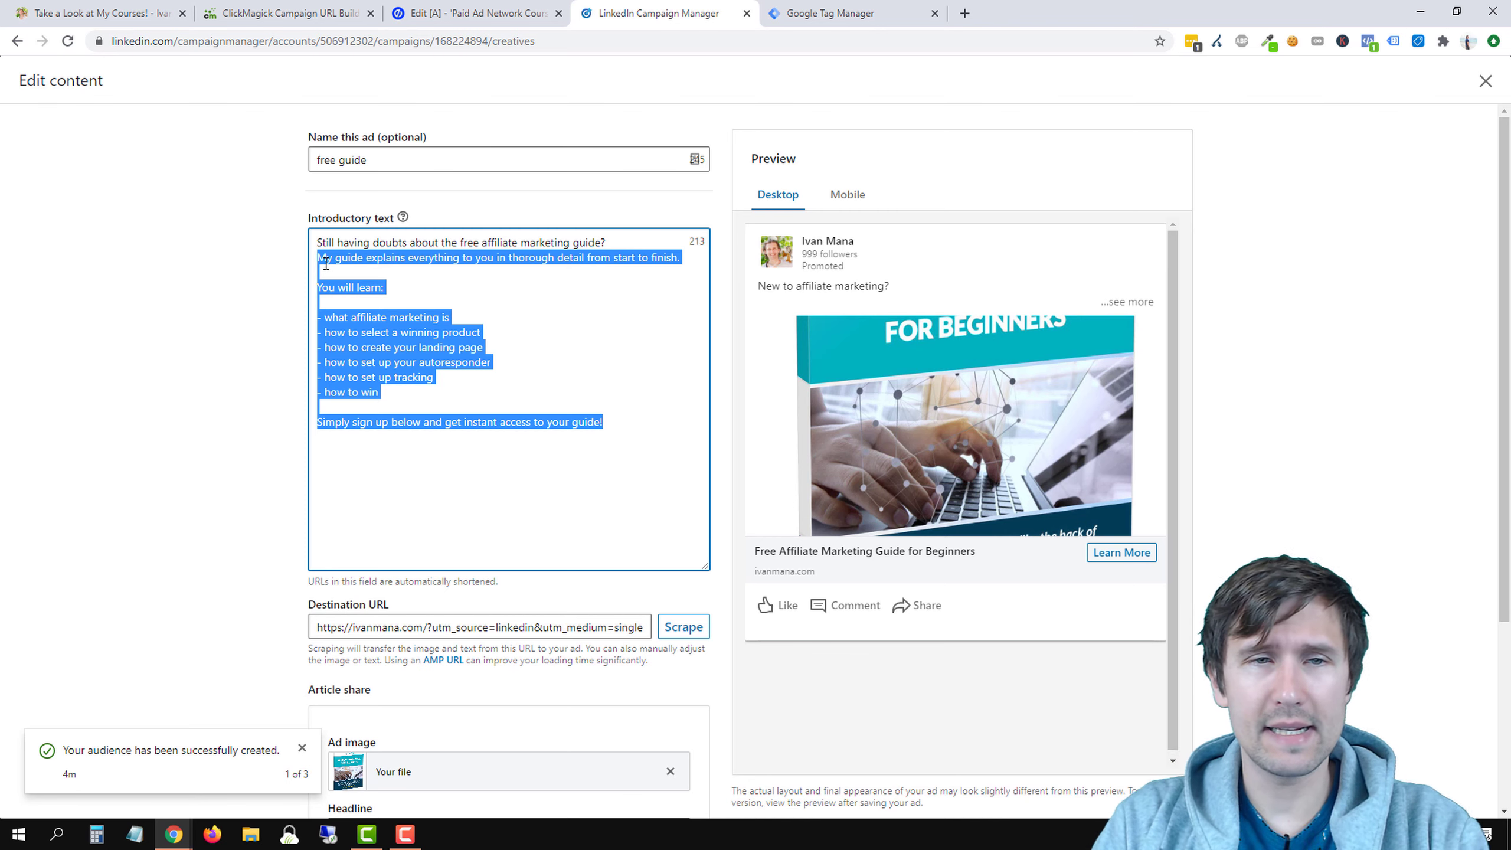
key("BackSpace")
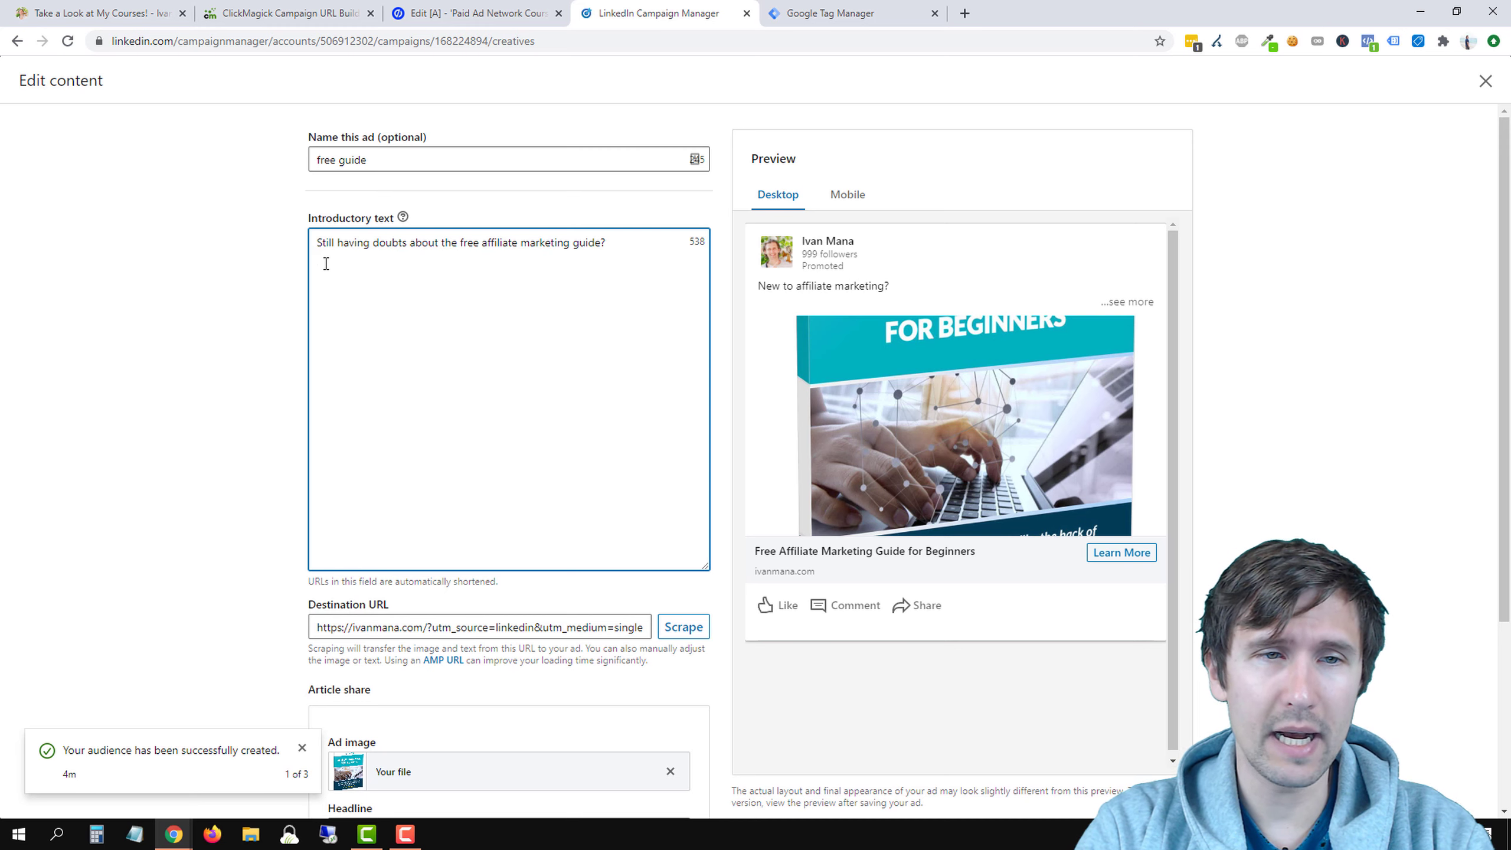
Add paragraph "I started 4 years ago with absolutely nothing and really wish I had someone to teach me everything I offer to teach you in this guide."
type("I starte")
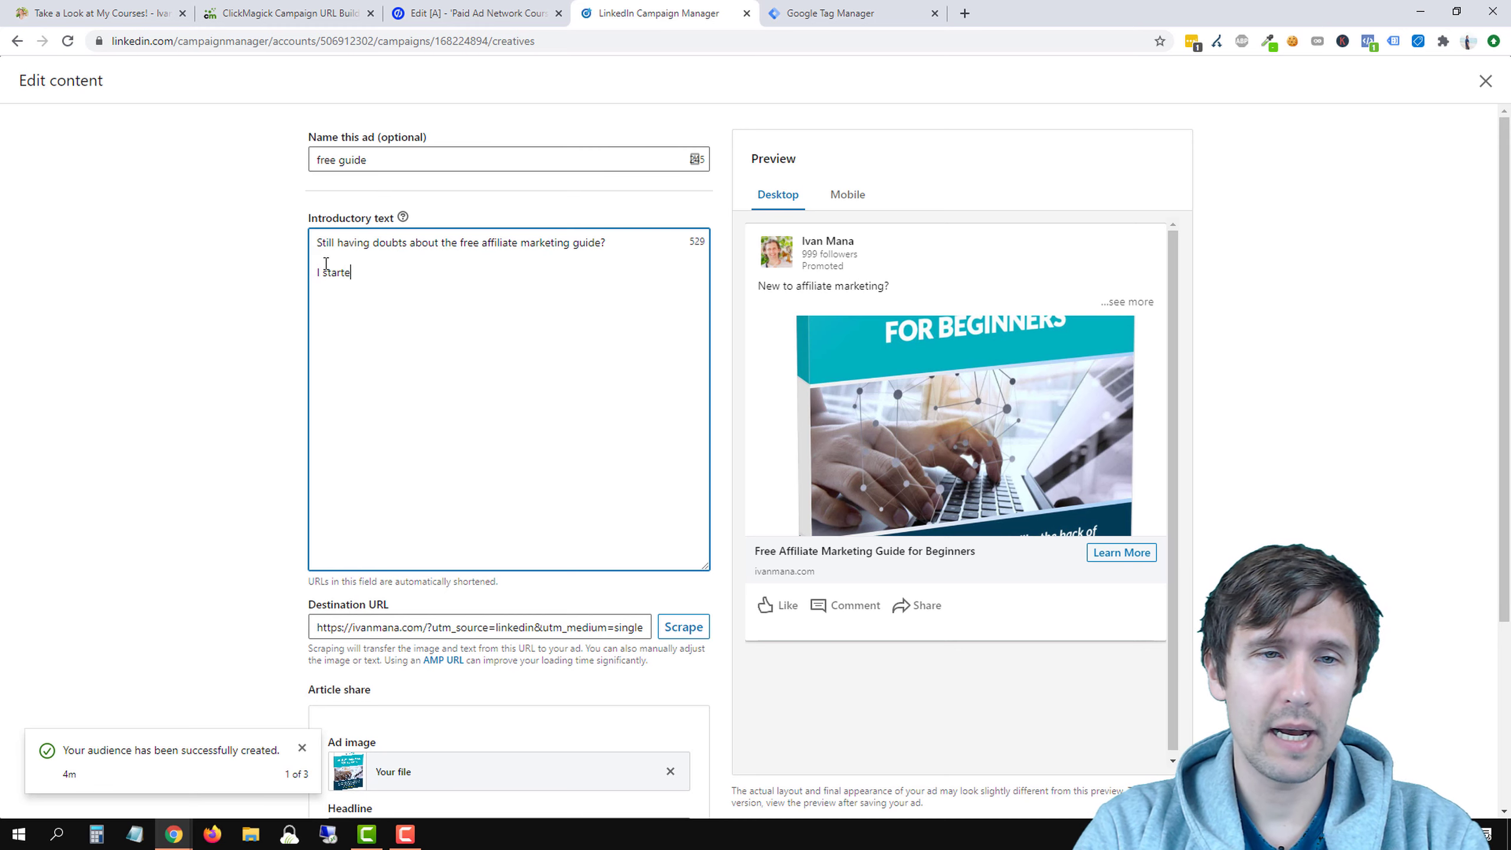
type("d 4 years ago with")
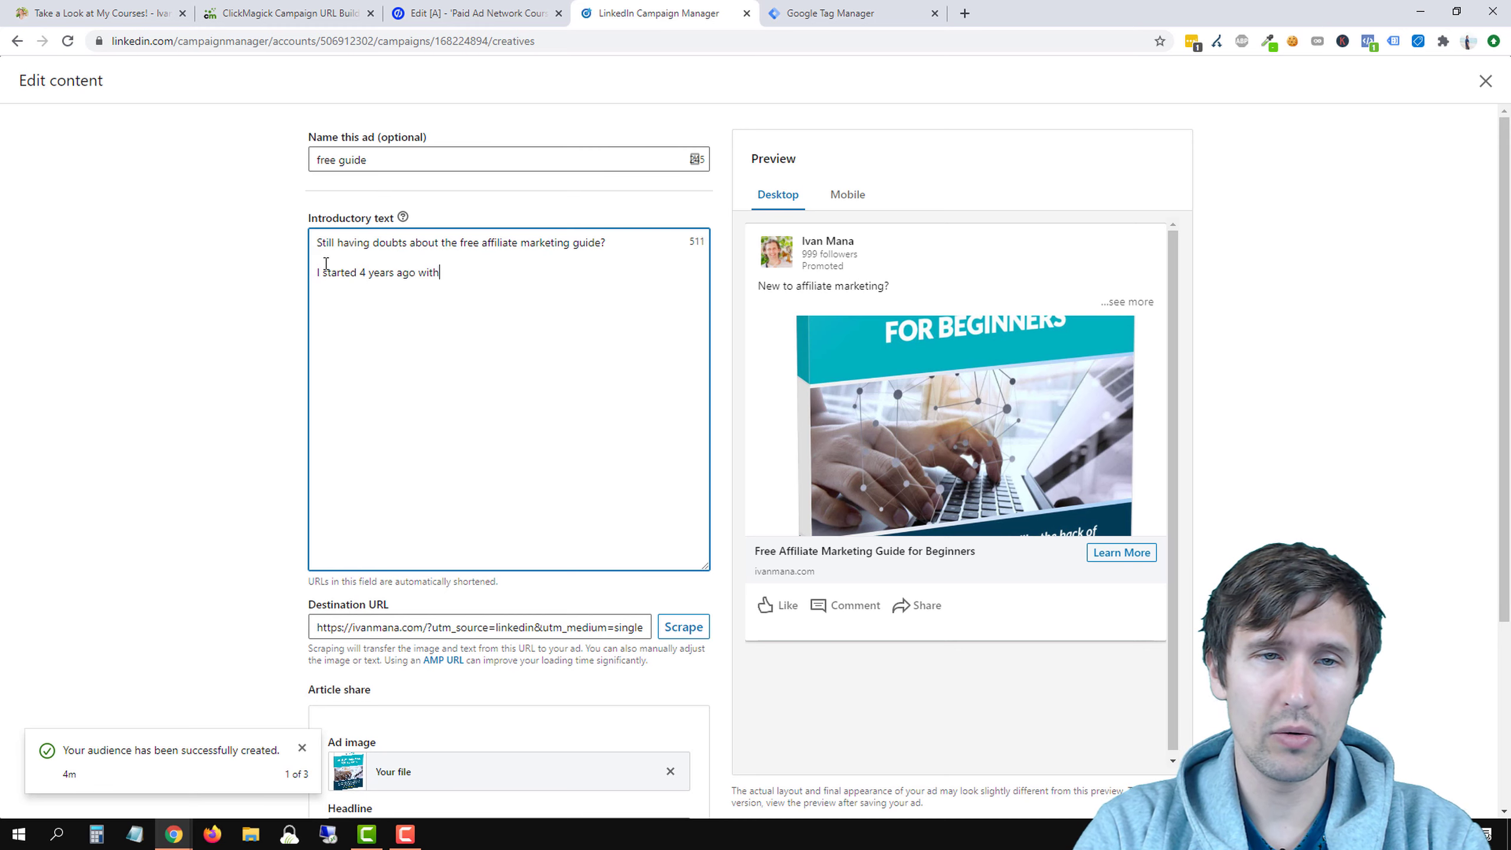
type(" absolutely nothing ")
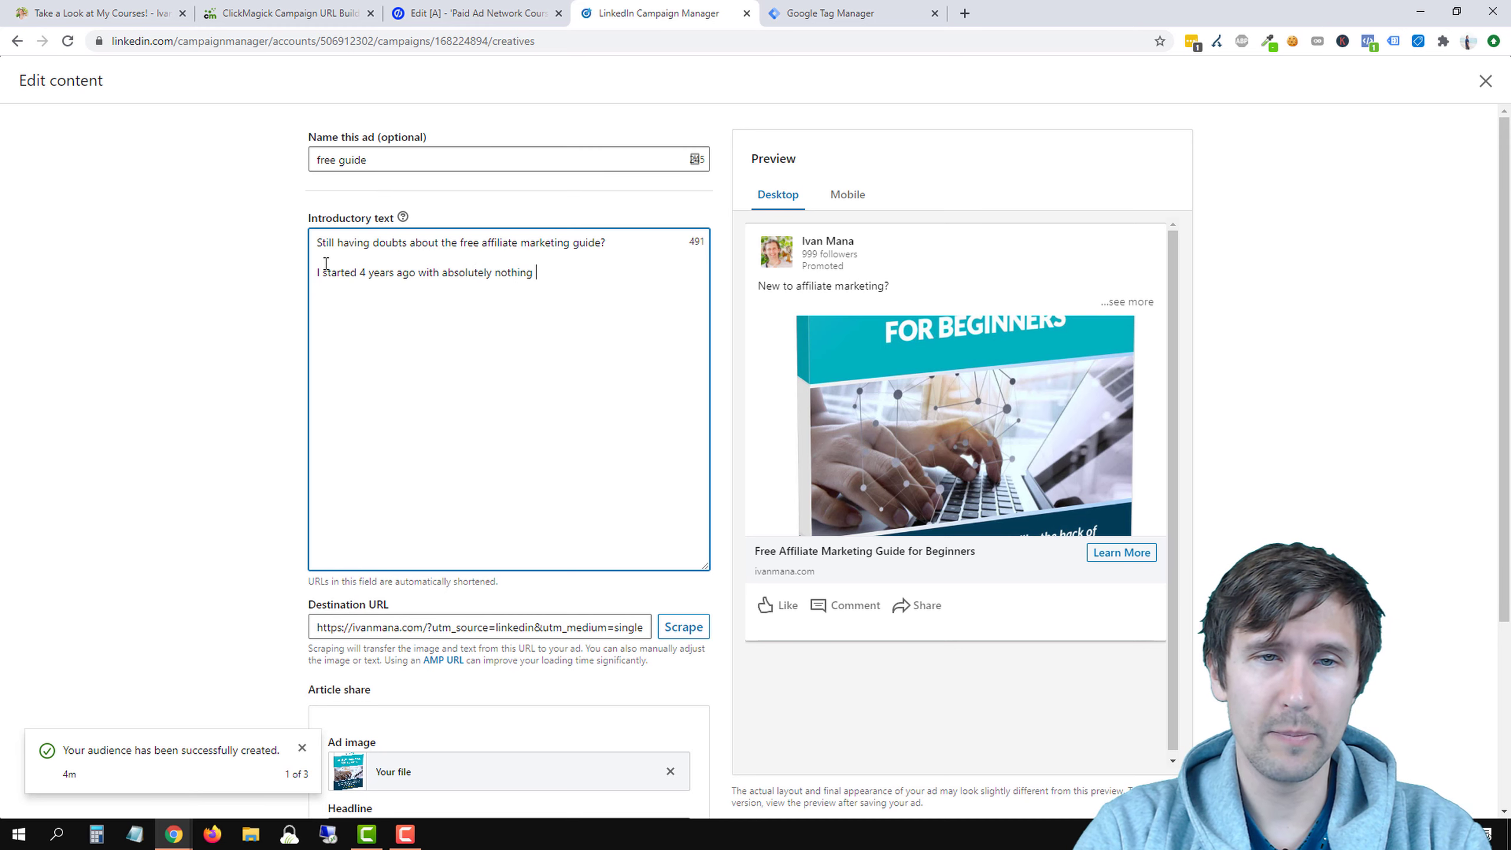
type("and really wish I had so")
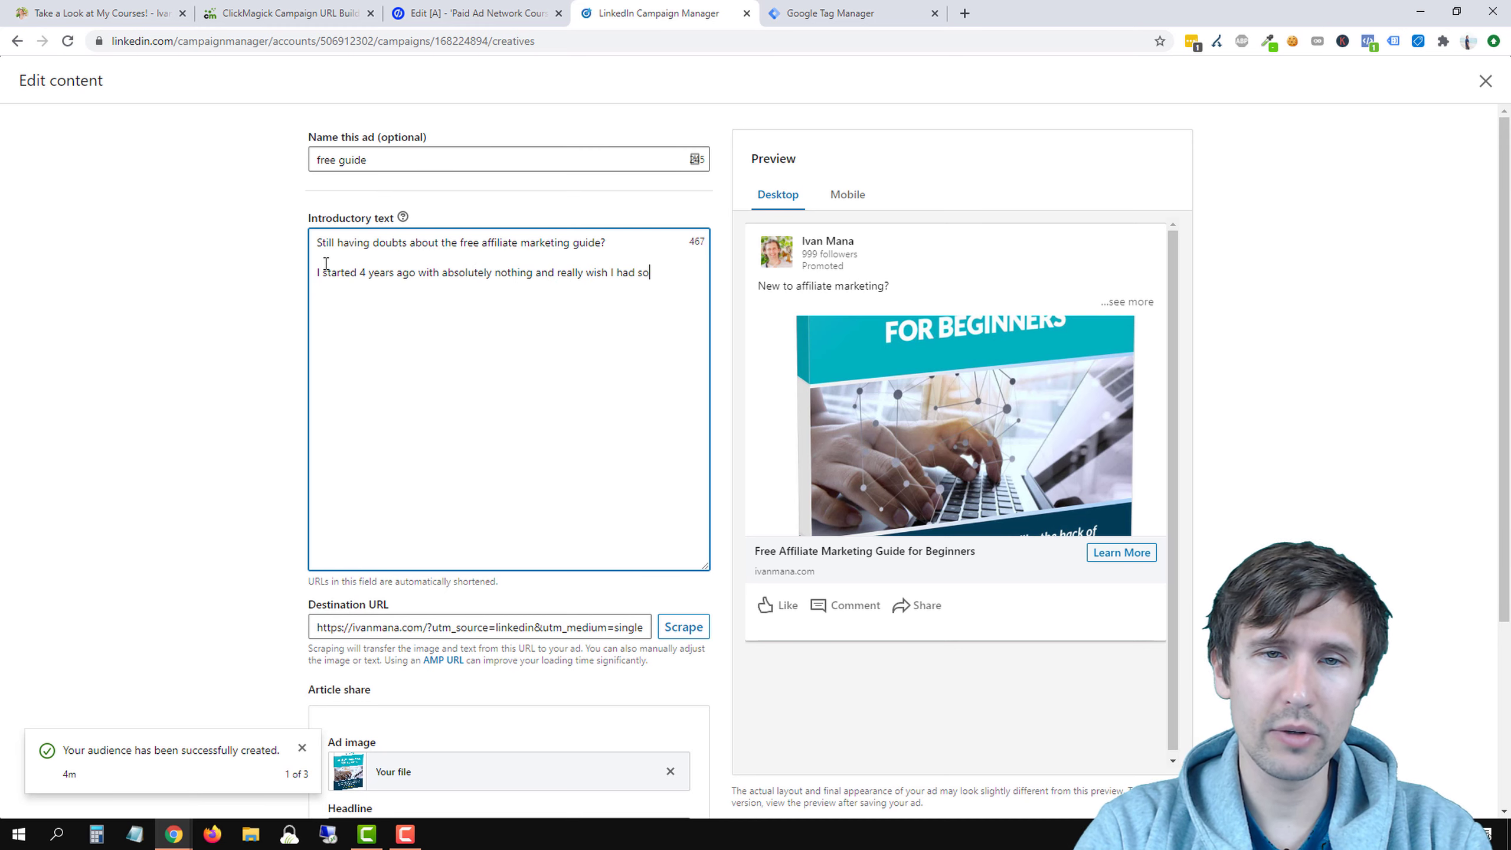
type("meone to teach me everything I")
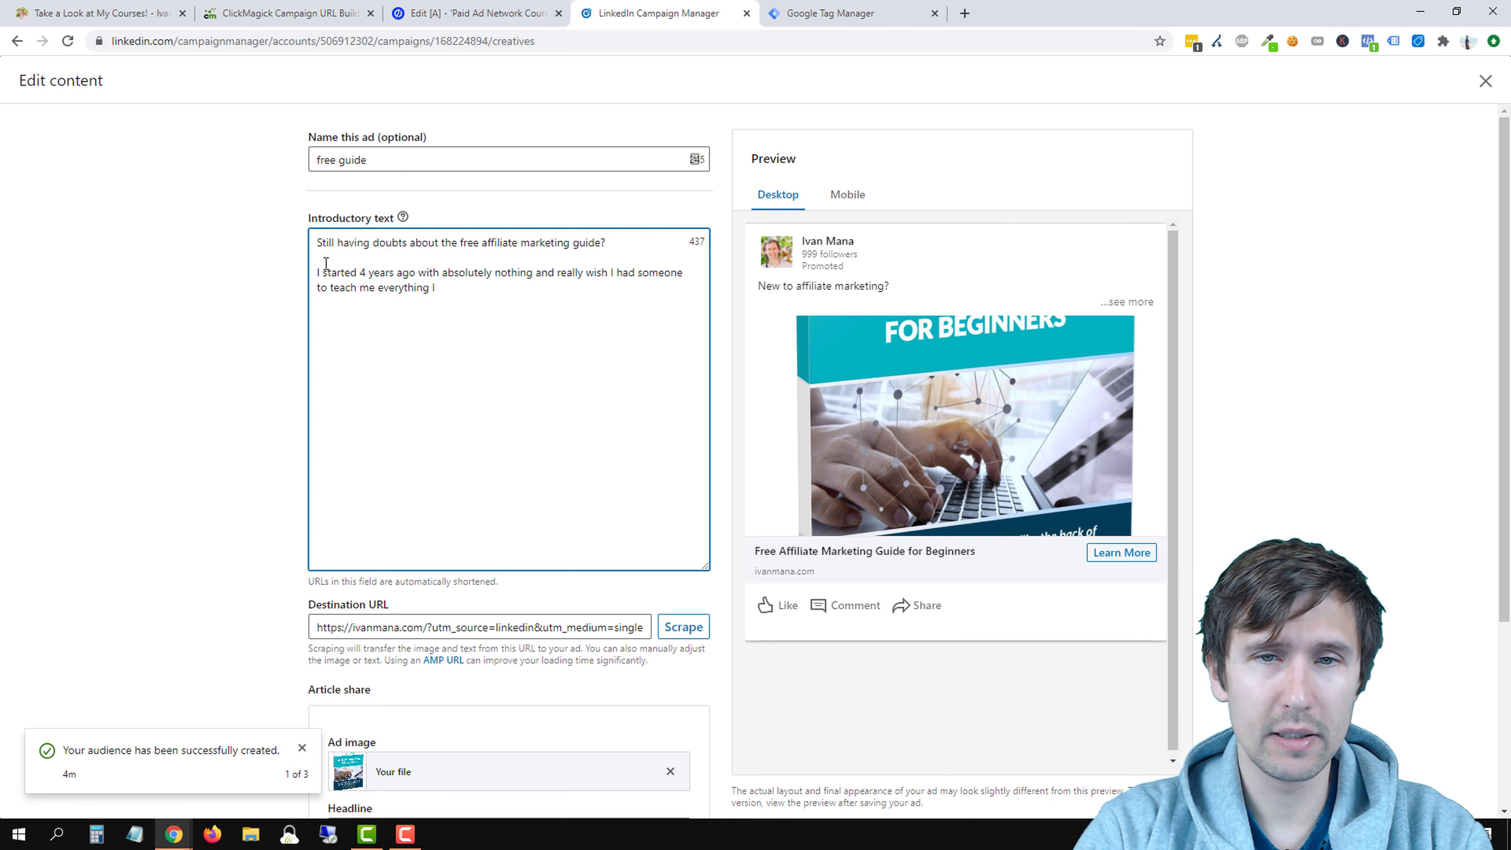
type(" offer to teach you ")
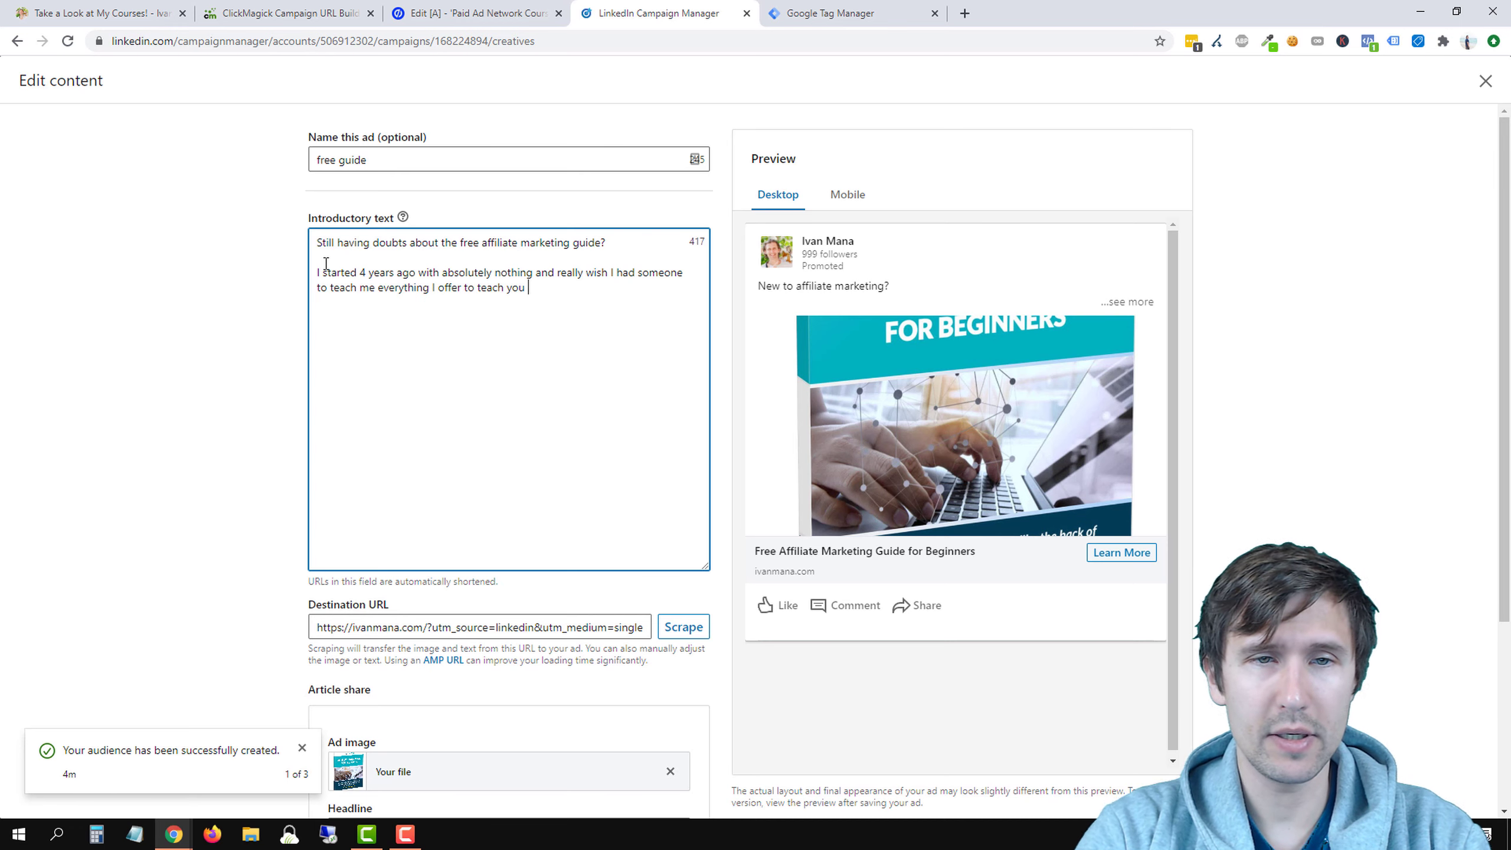
type("in this guide.  ")
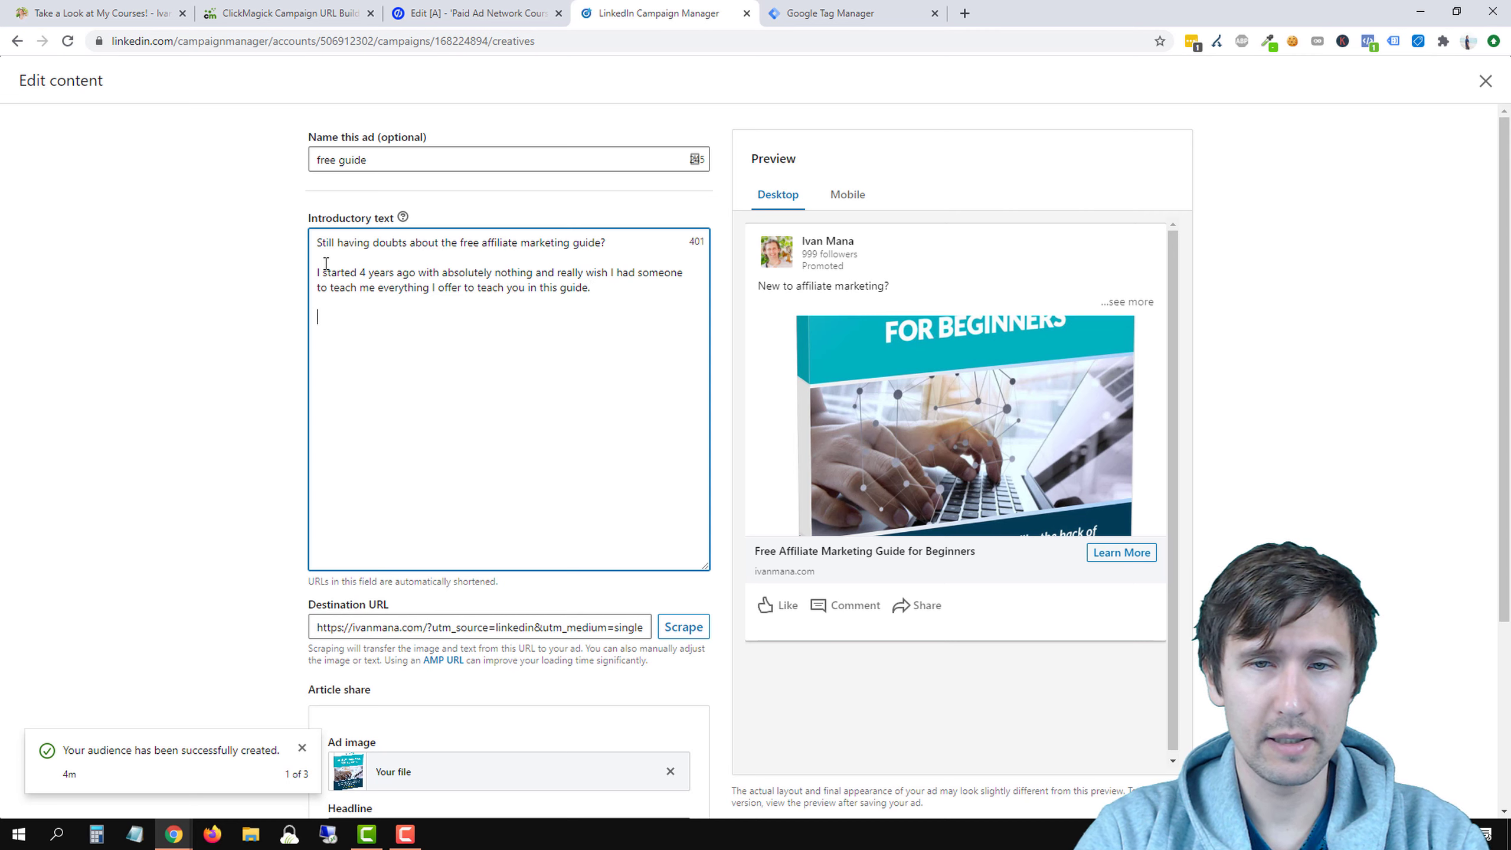
End the introductory text with the paragraph "It's absolutely free and includes videos and images to make everything crystal clear for you."
type("It's absol")
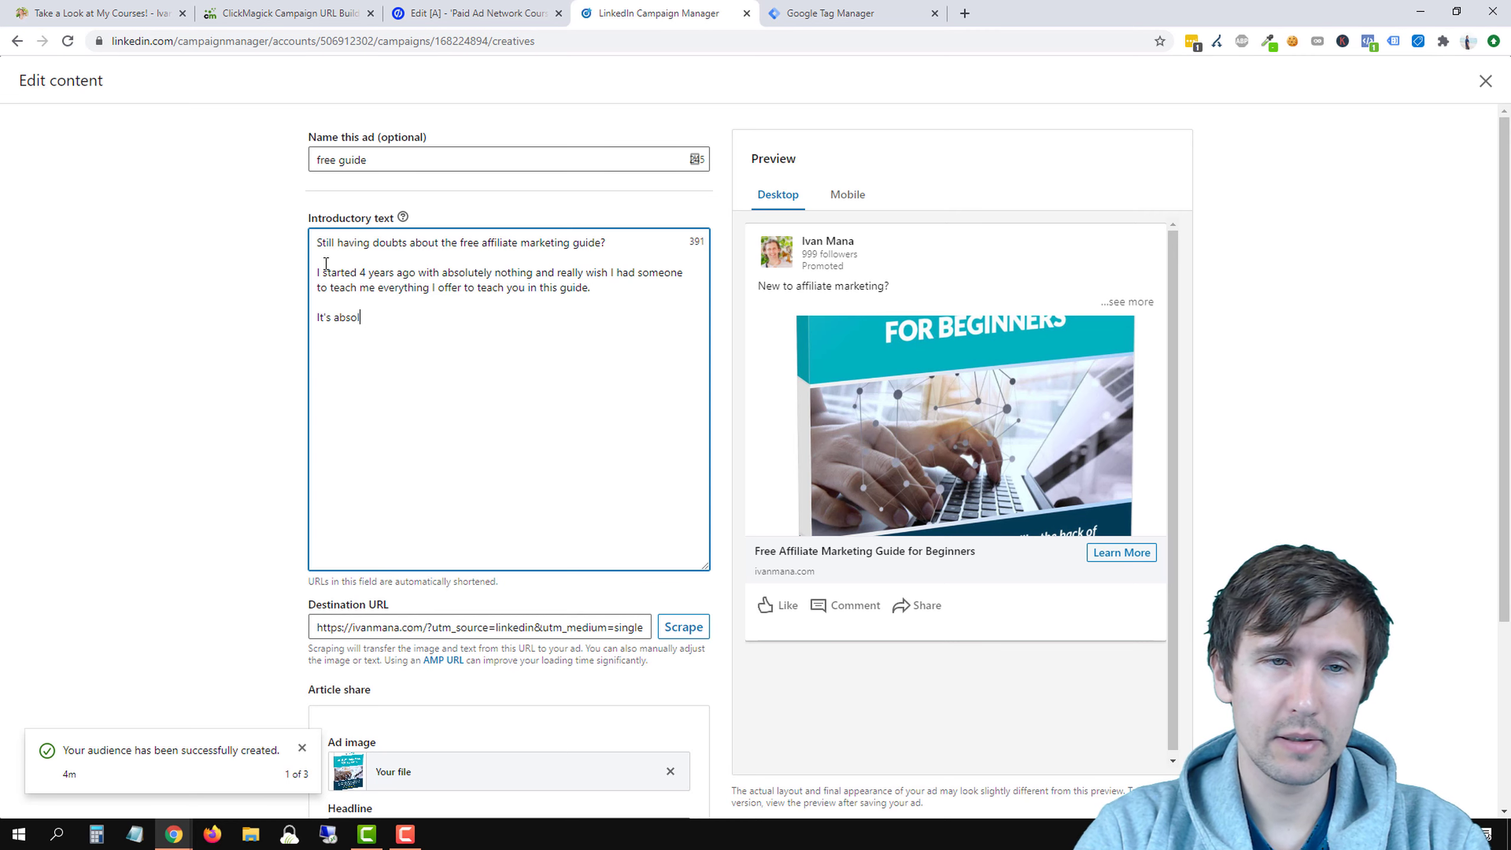
type("utely free a")
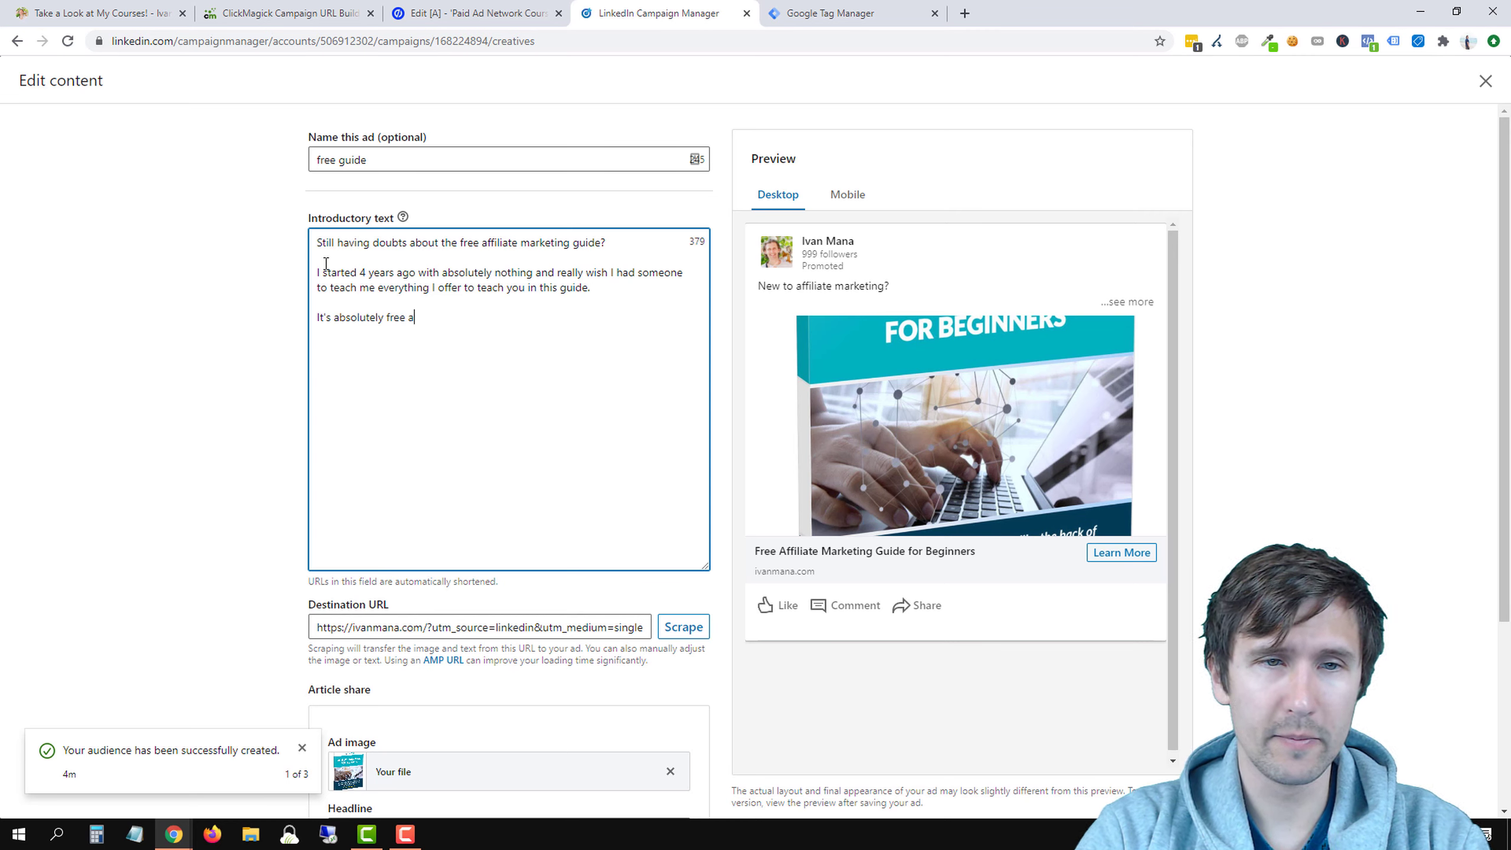
type("nd includ")
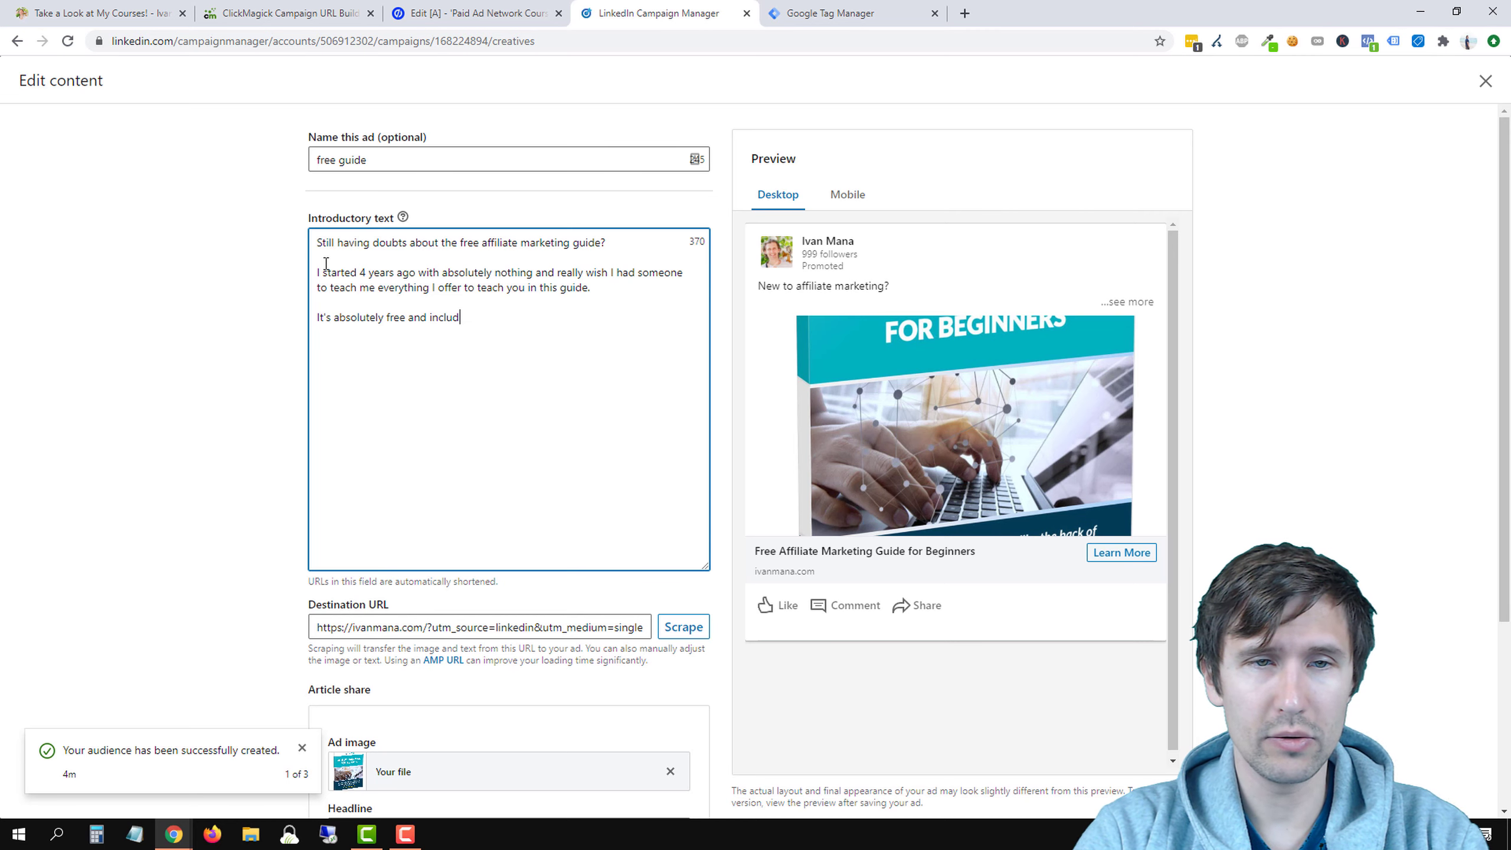
type("es videos and images")
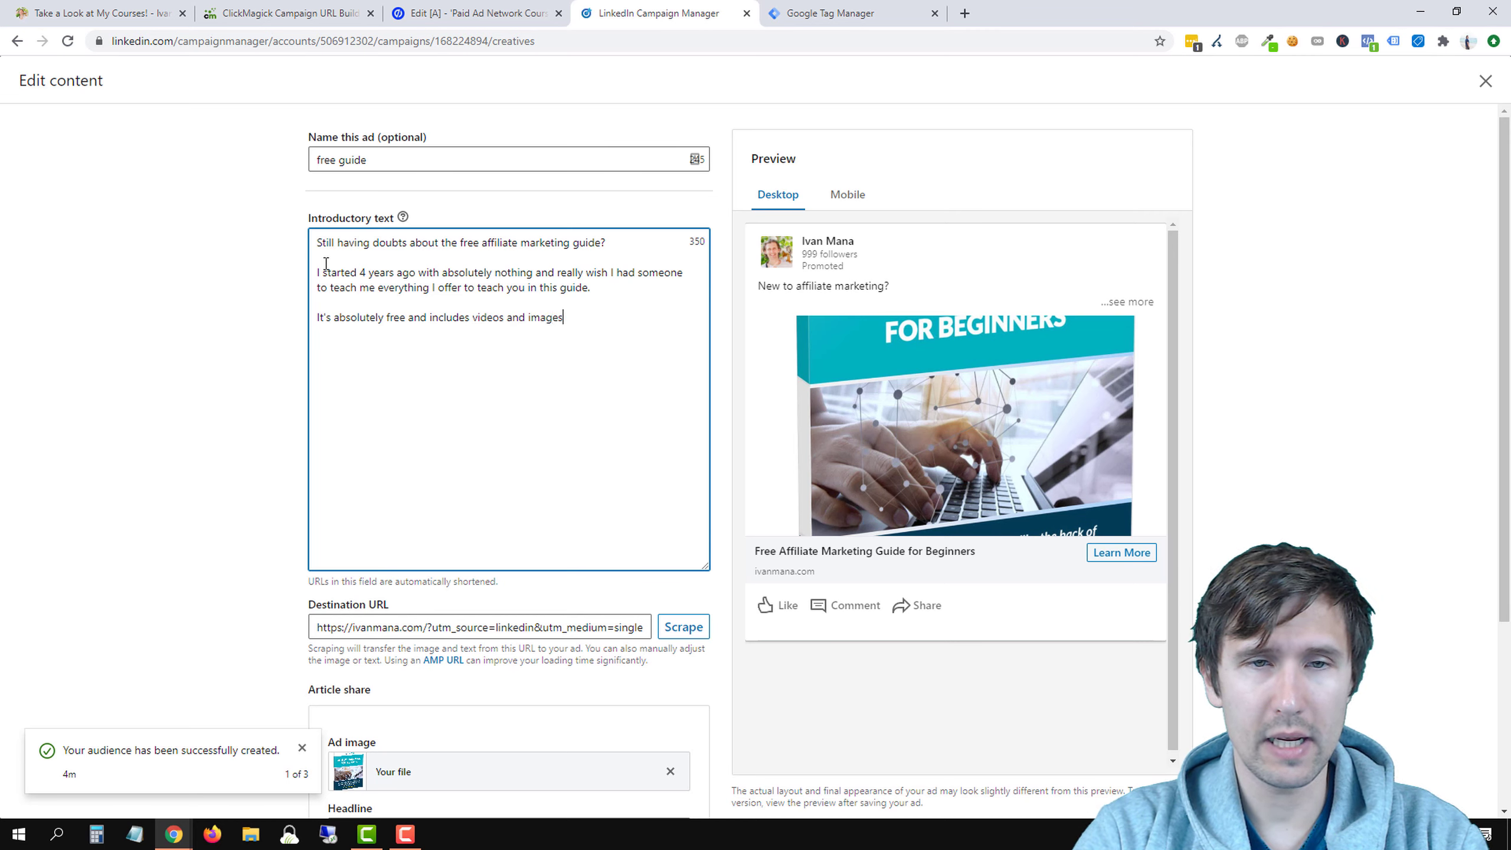
type(" to make everyth")
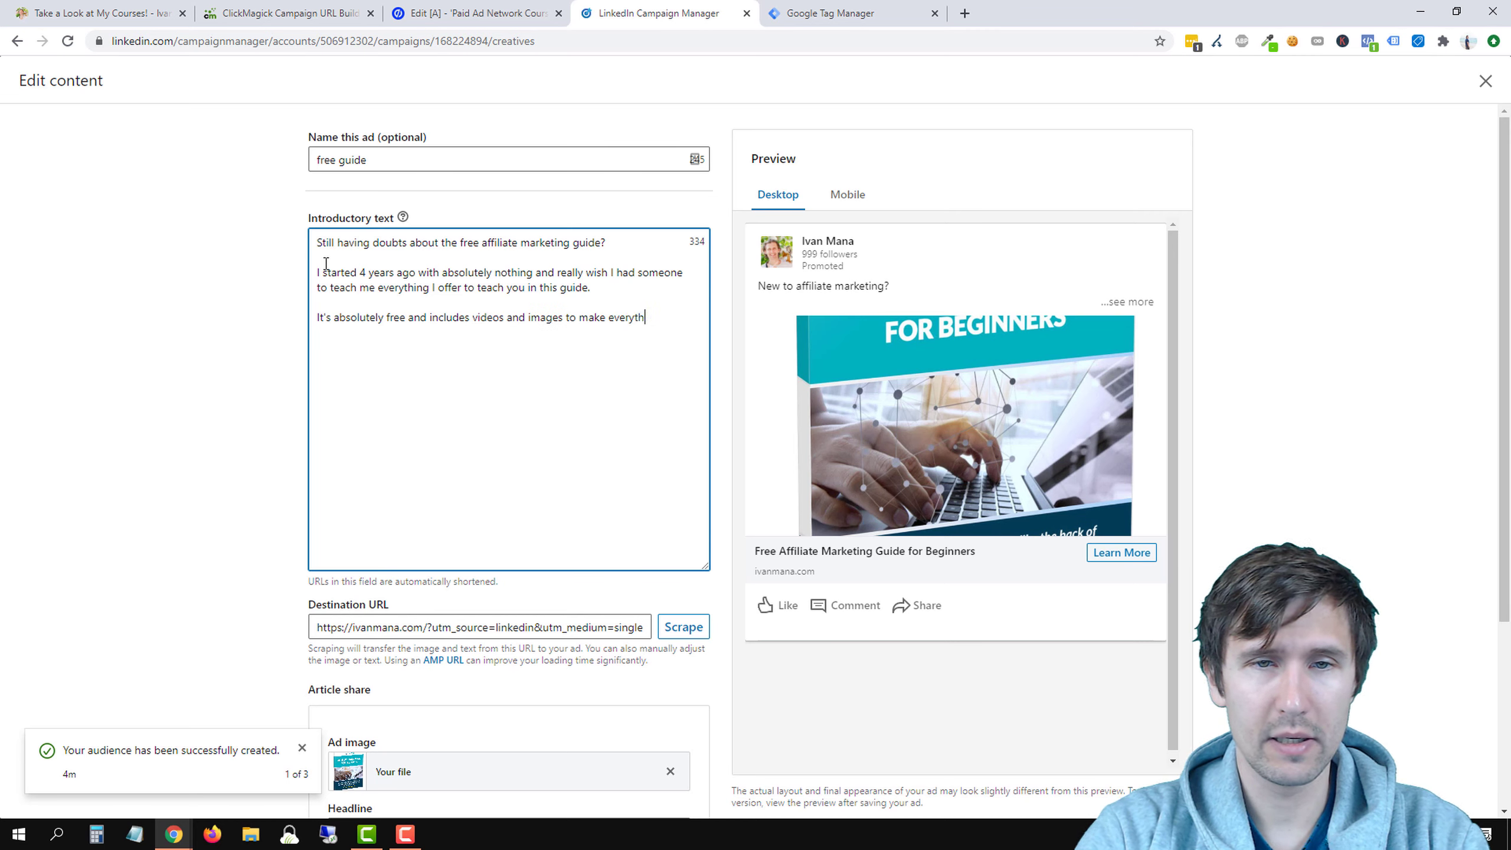
type("ing crystal ")
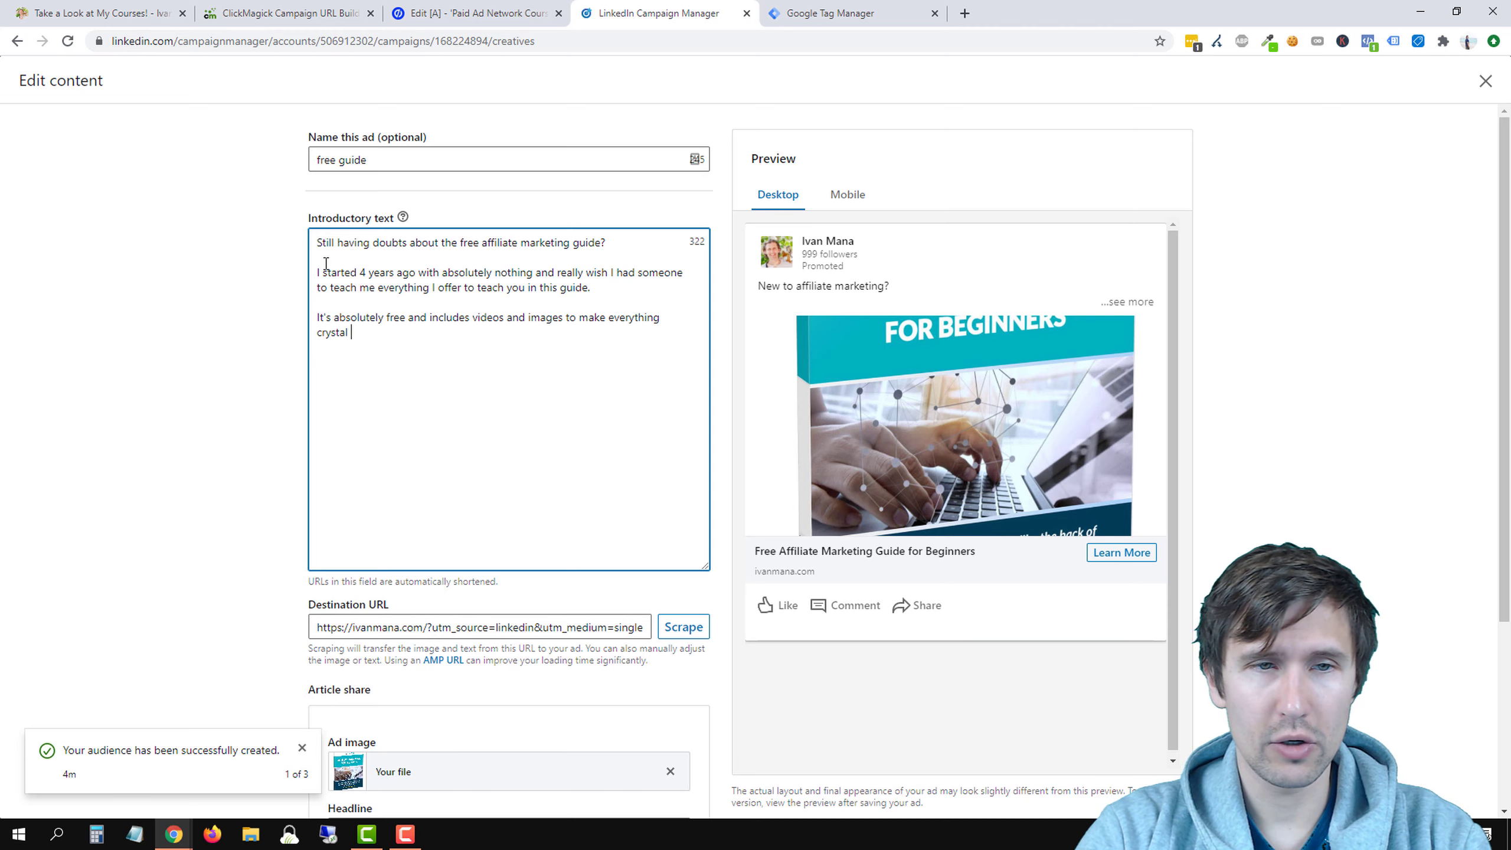
type("clear for you.")
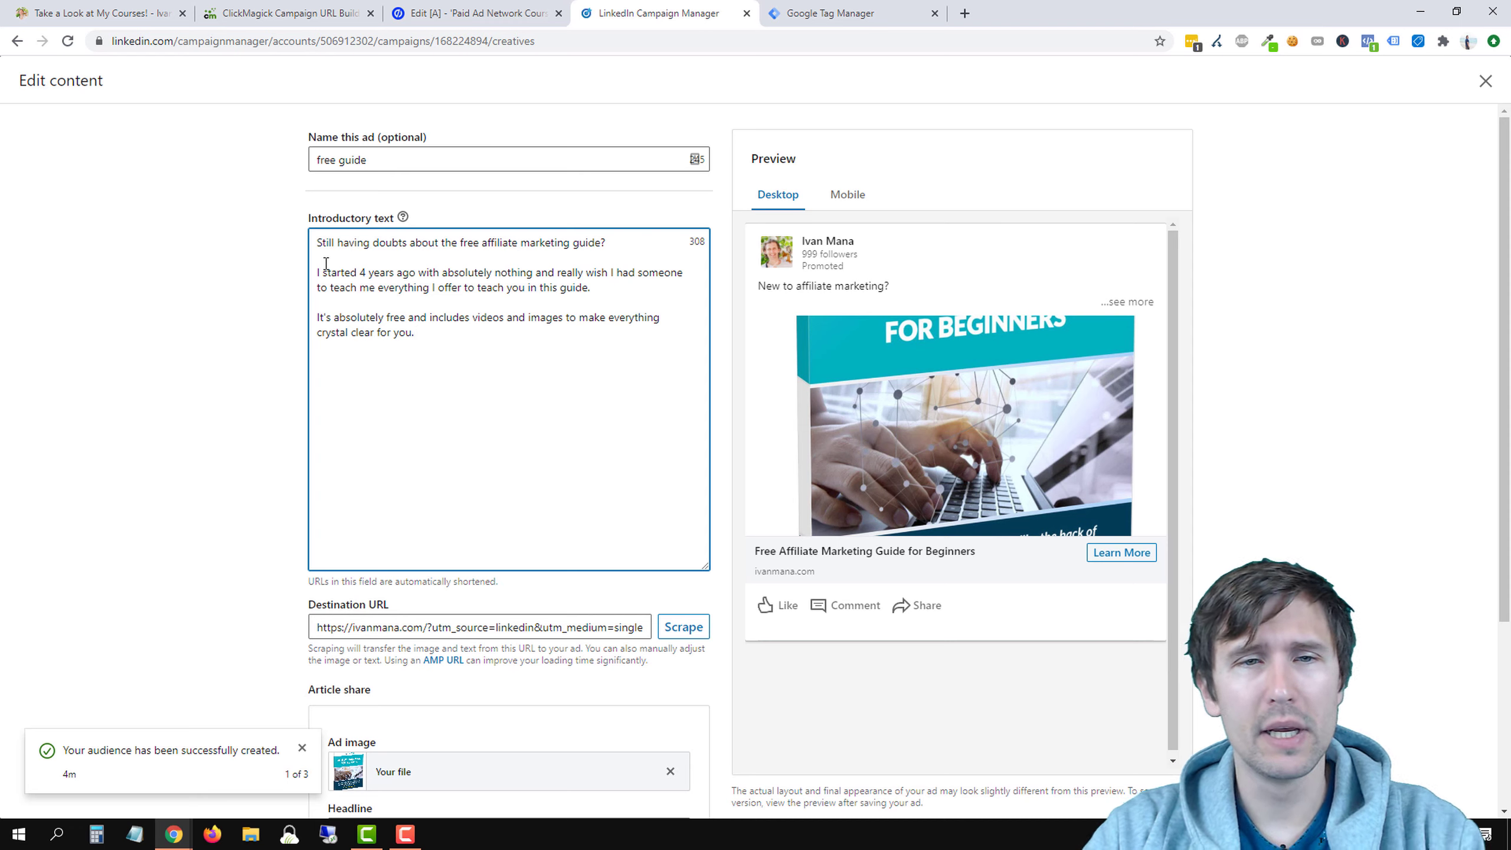
Change the ad's headline to "Free 55-Page Affiliate Marketing Guide (Includes Images & Videos)"
scroll(148, 496, "down", 3)
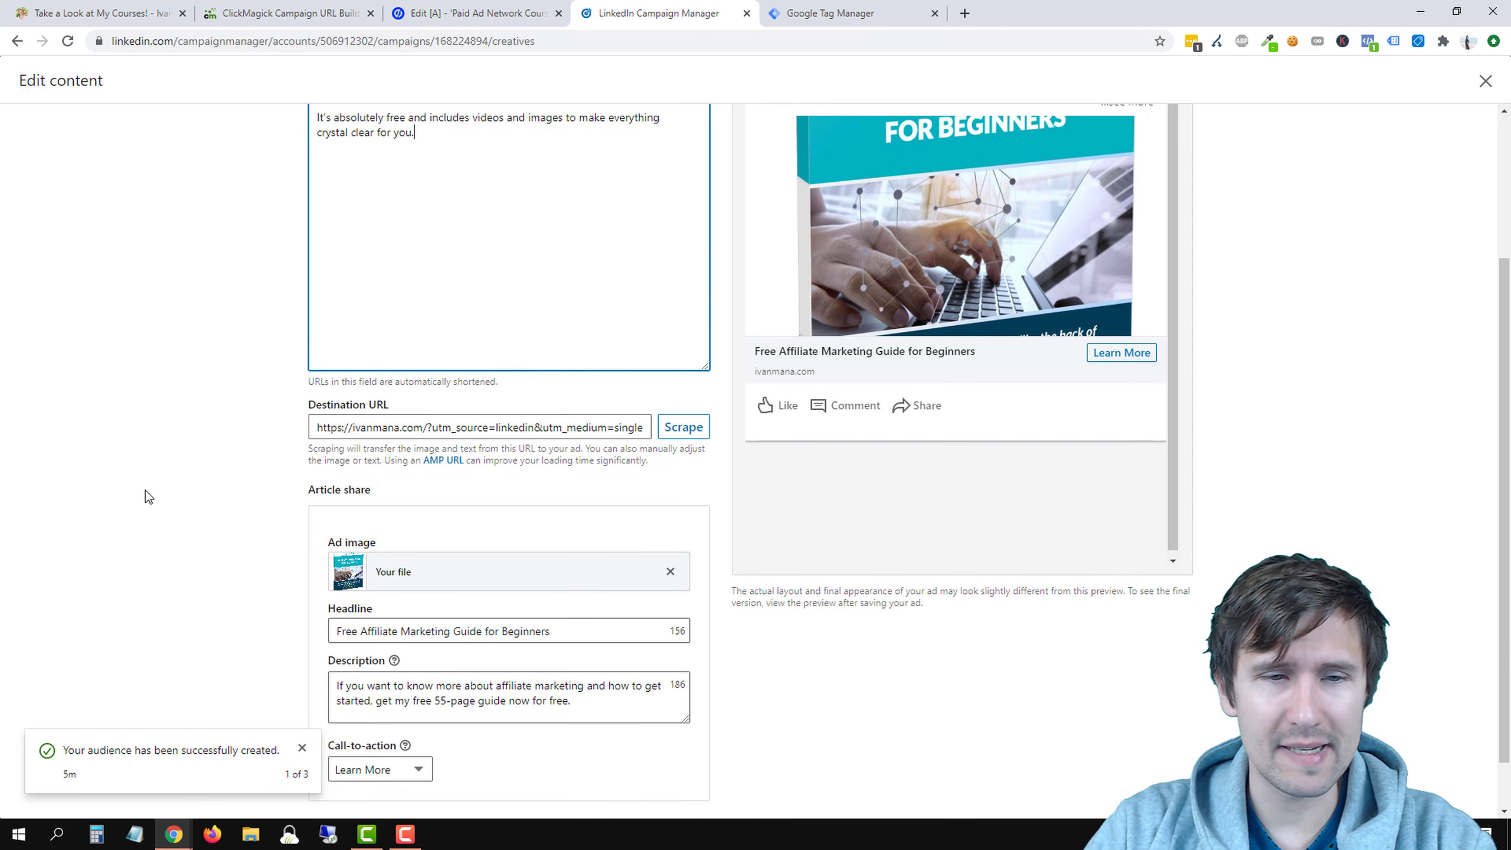
scroll(148, 497, "down", 1)
left_click_drag(577, 595, 321, 584)
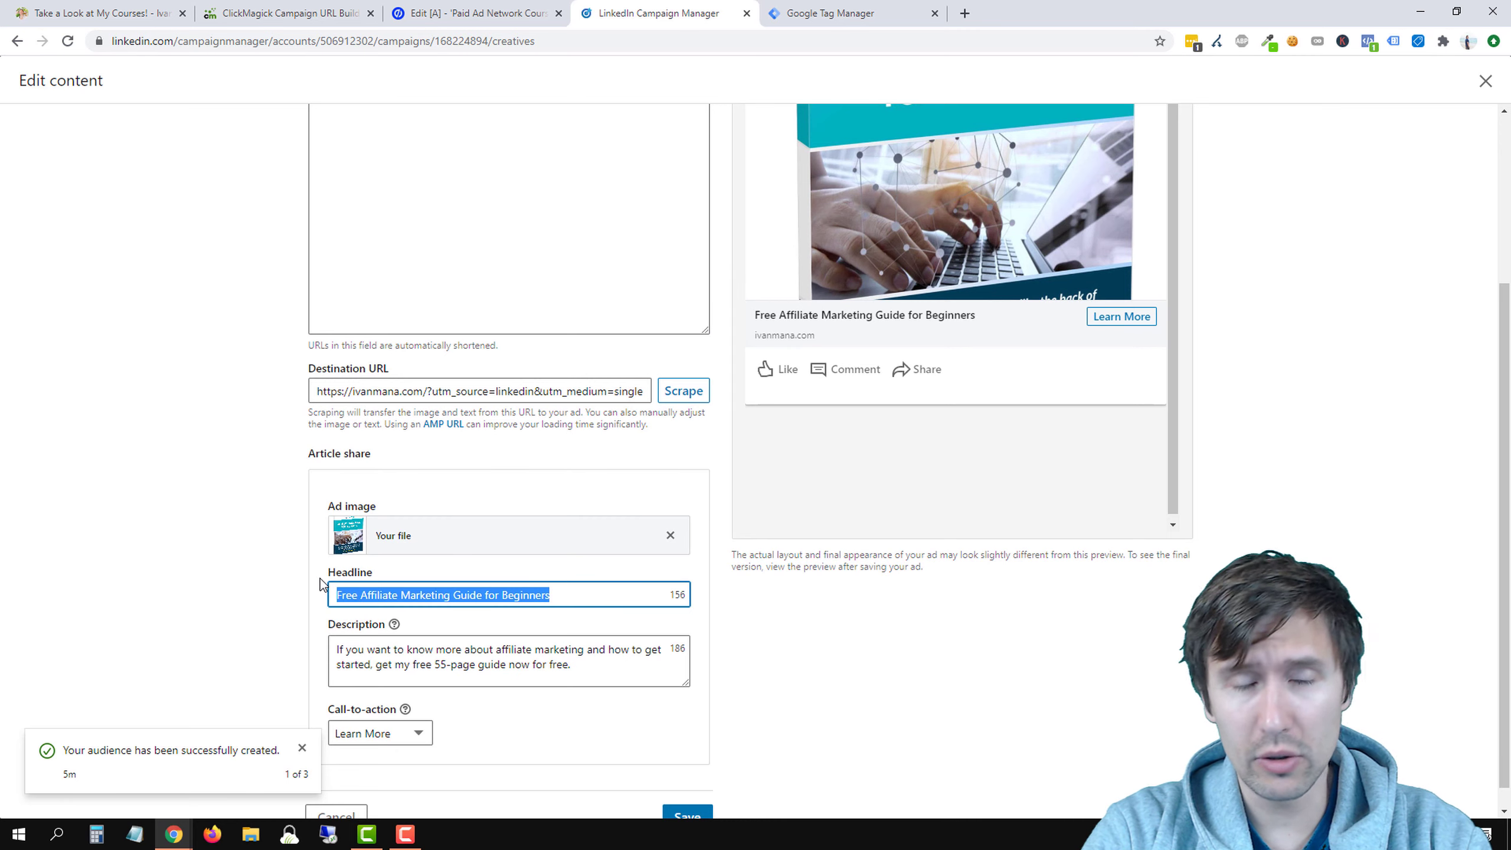
type("Free 55-")
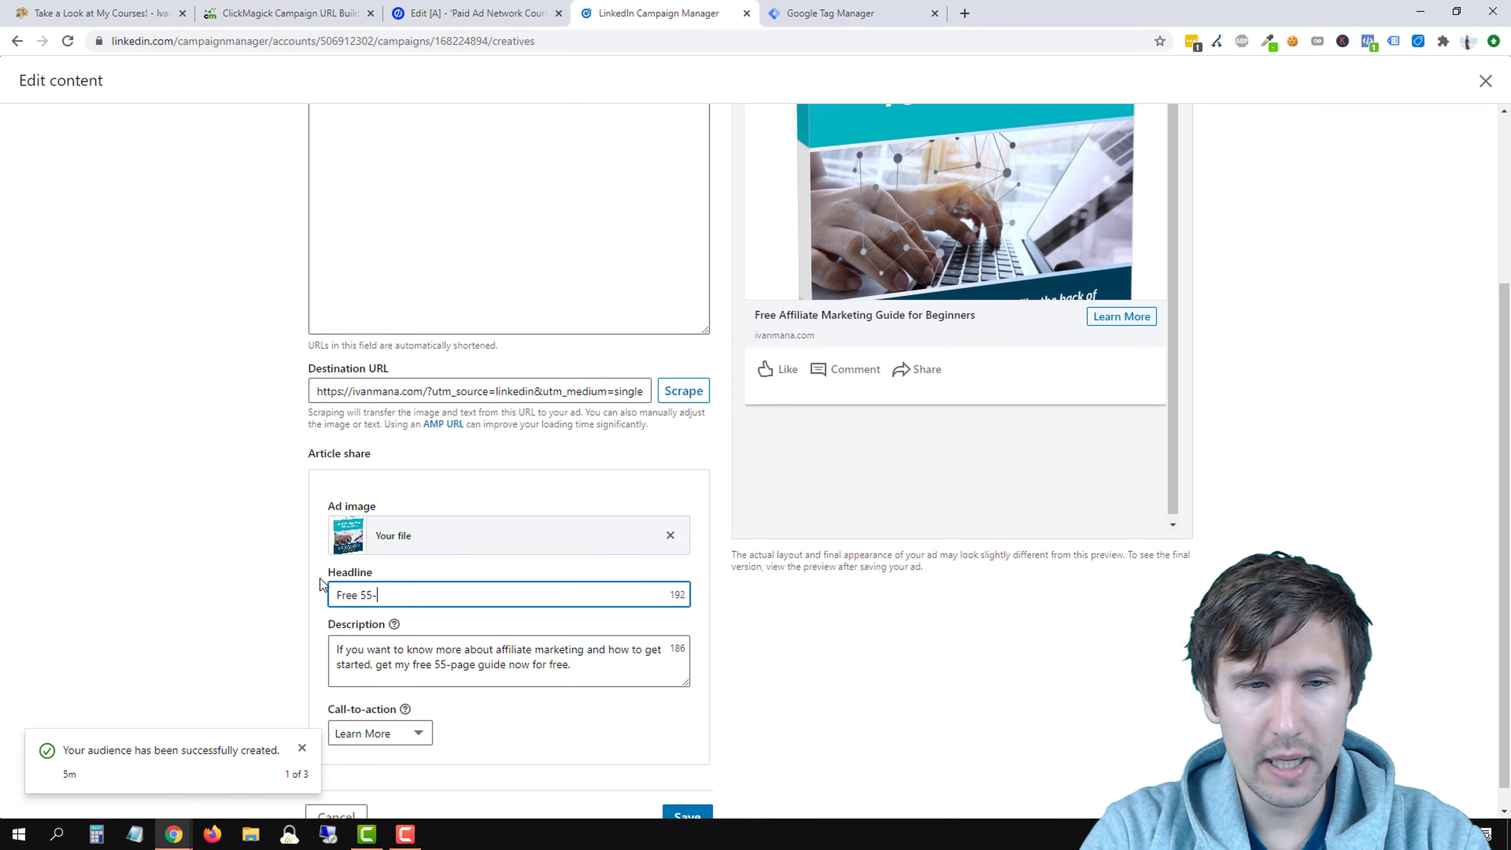
type("Page Affilaite")
key("BackSpace")
key("BackSpace")
key("BackSpace")
type("iate Mar")
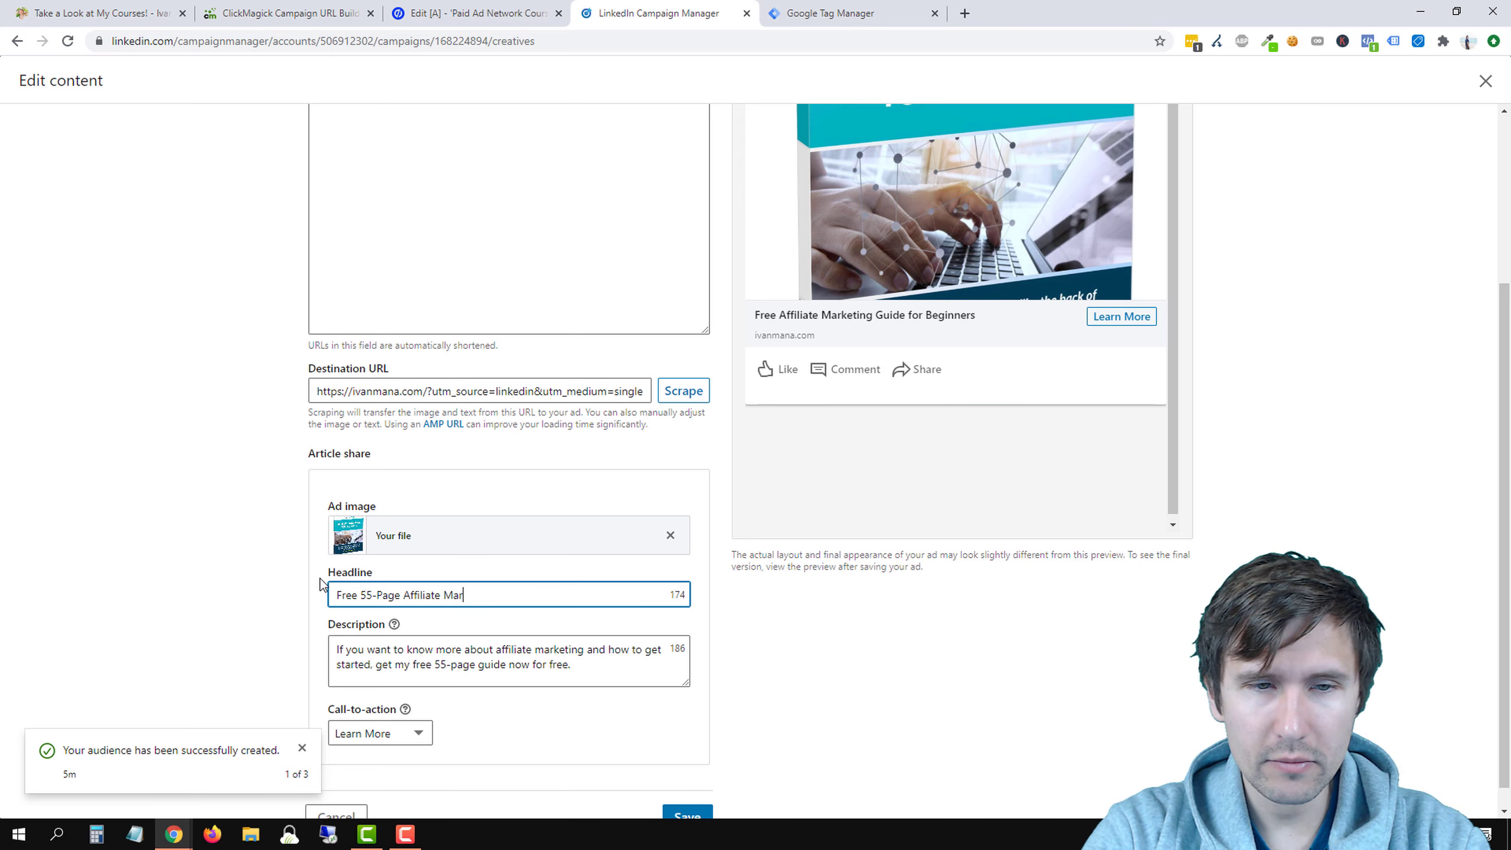
type("keting Guide ")
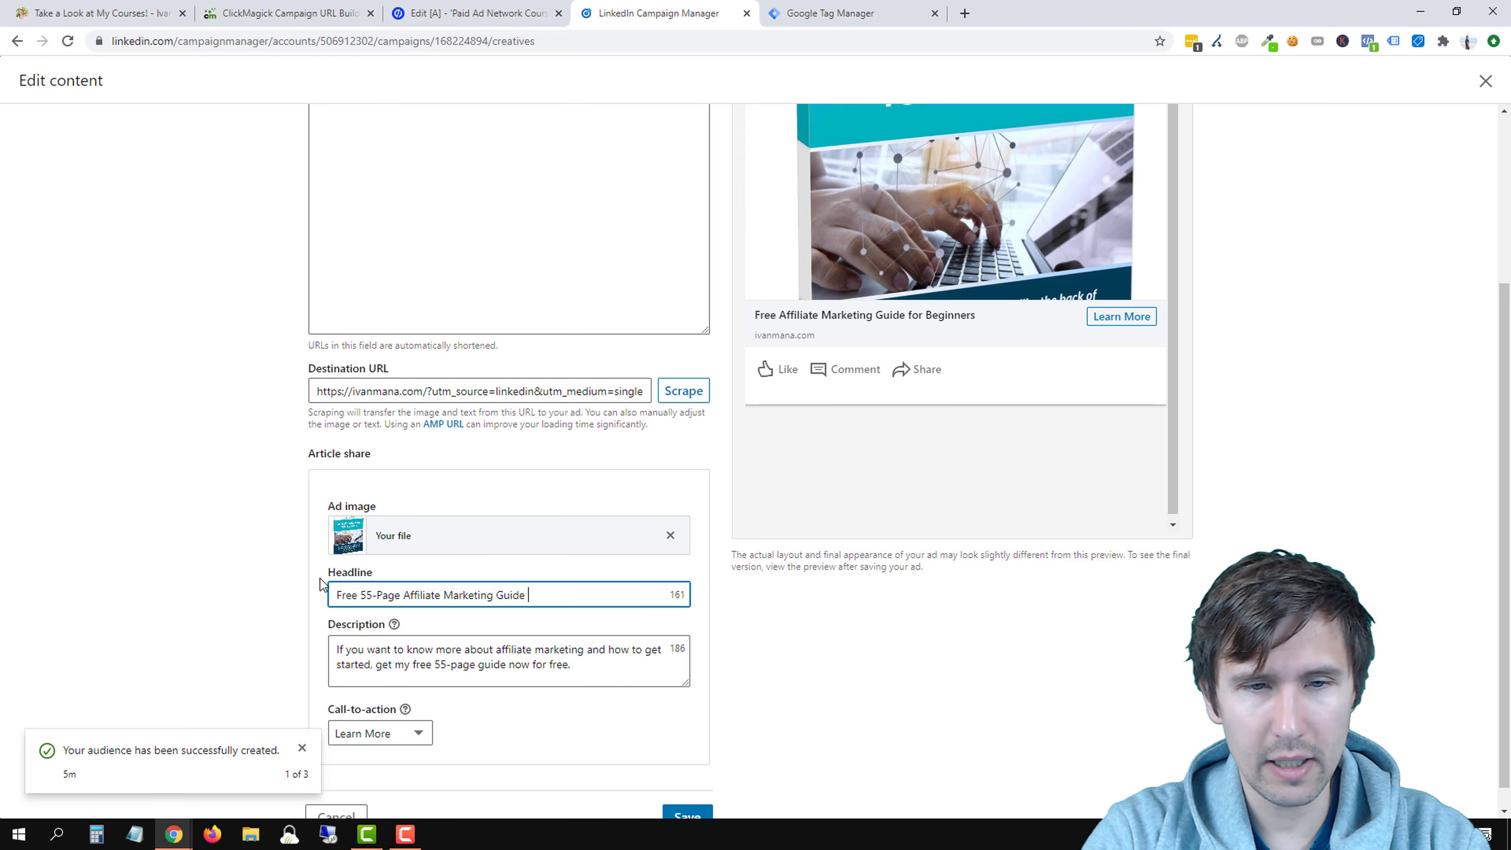
type("(Includes ")
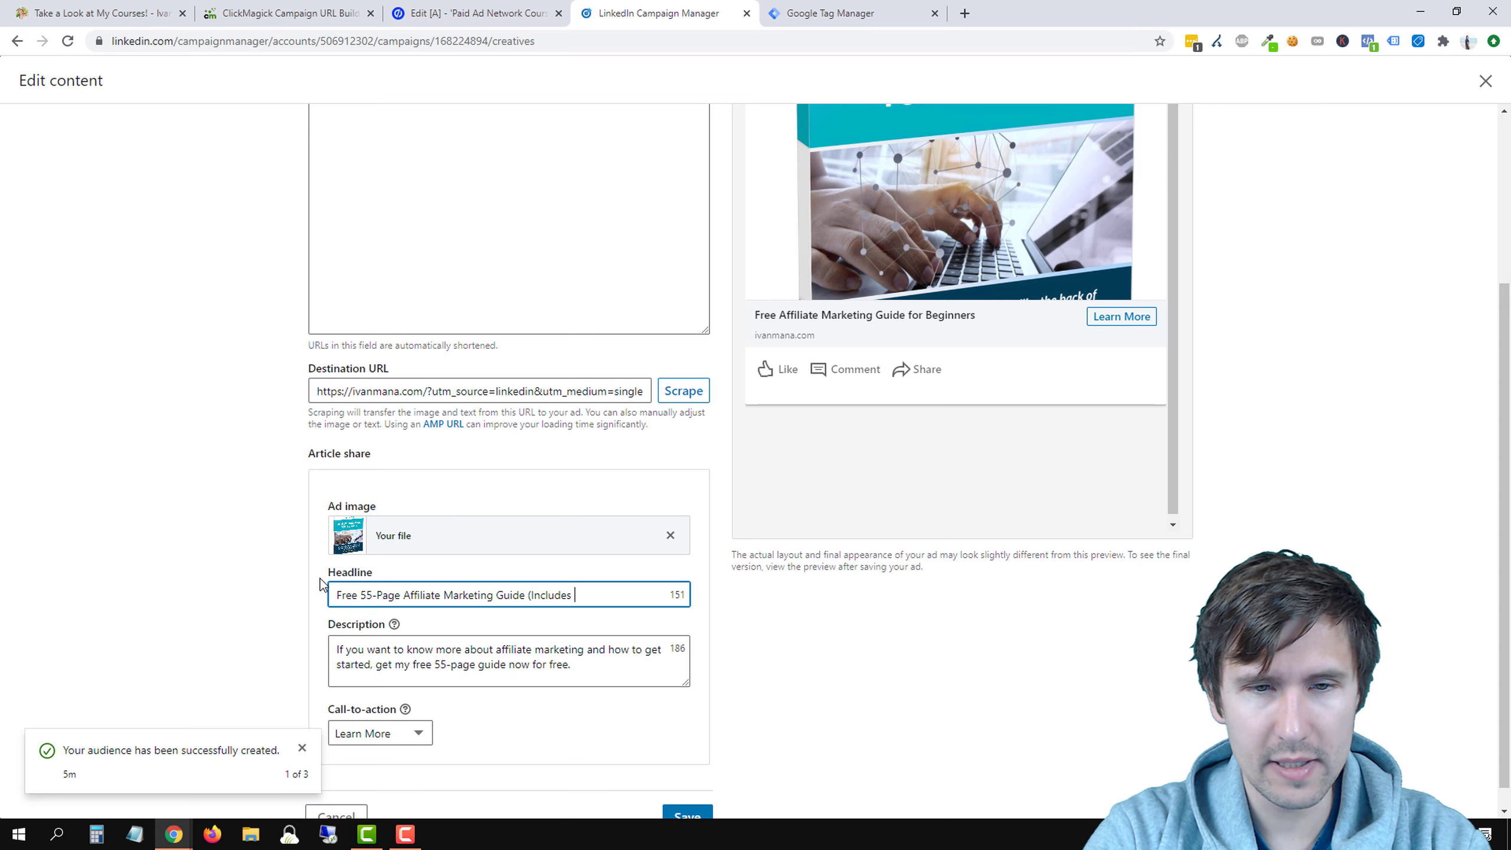
type("Images & Videos")
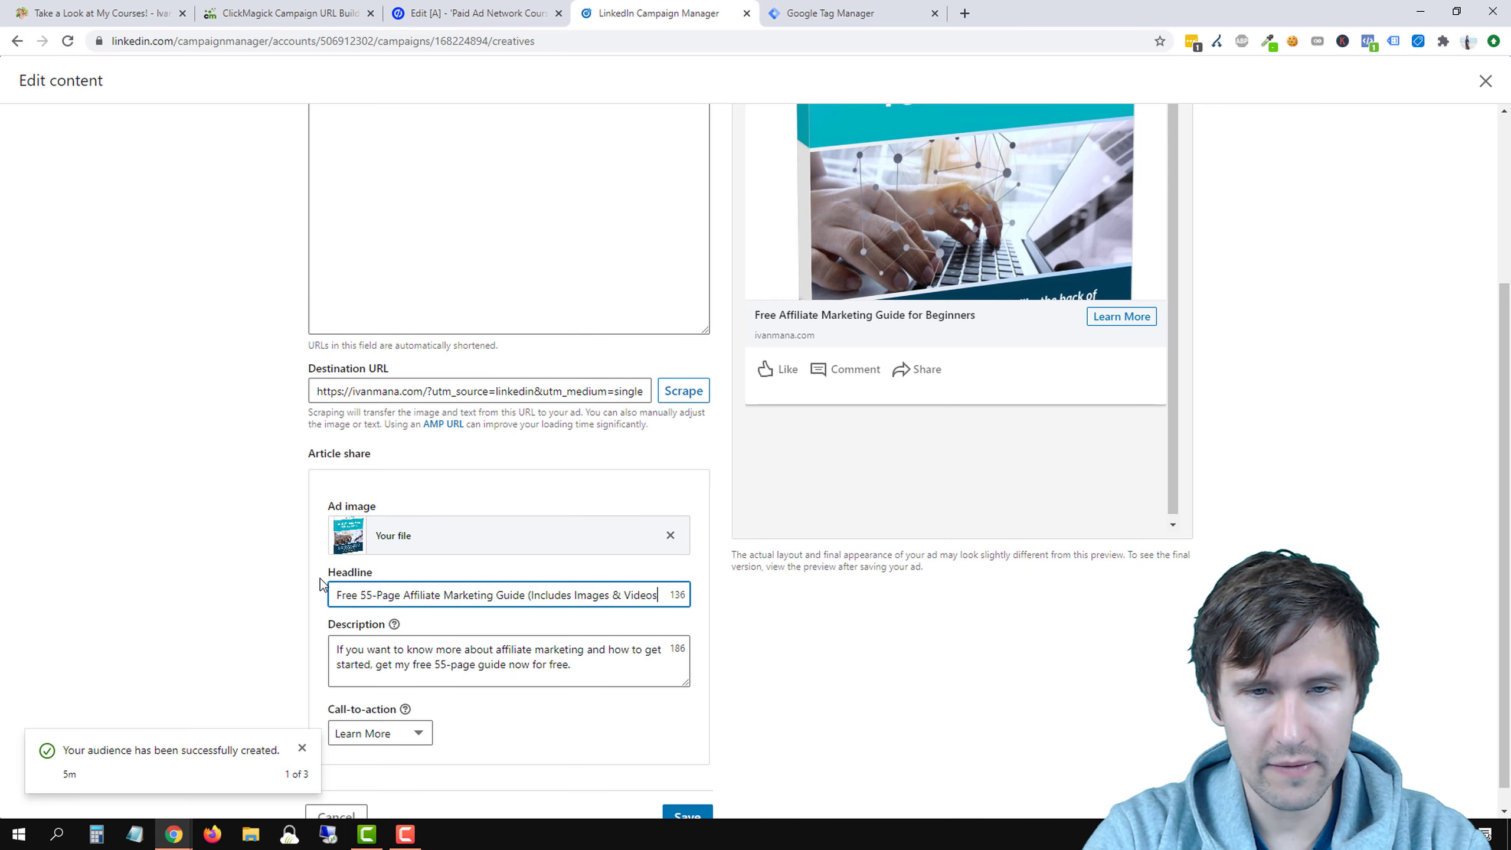
type(")")
scroll(216, 571, "down", 1)
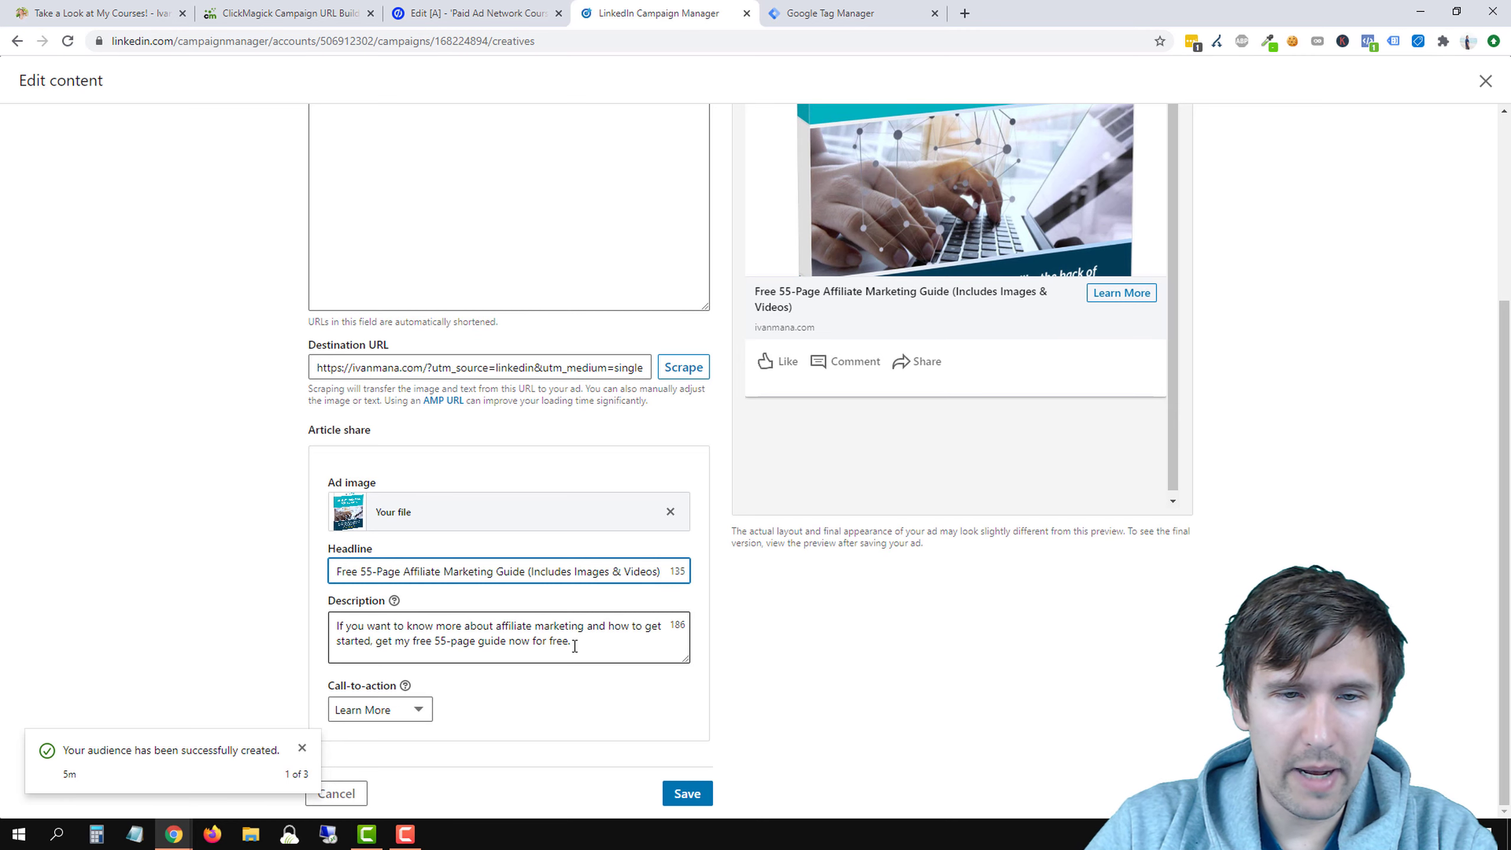
Replace the ampersand in the ad's headline with "and" so it ends "(Includes Images and Videos)"
left_click(619, 571)
key("BackSpace")
type("and")
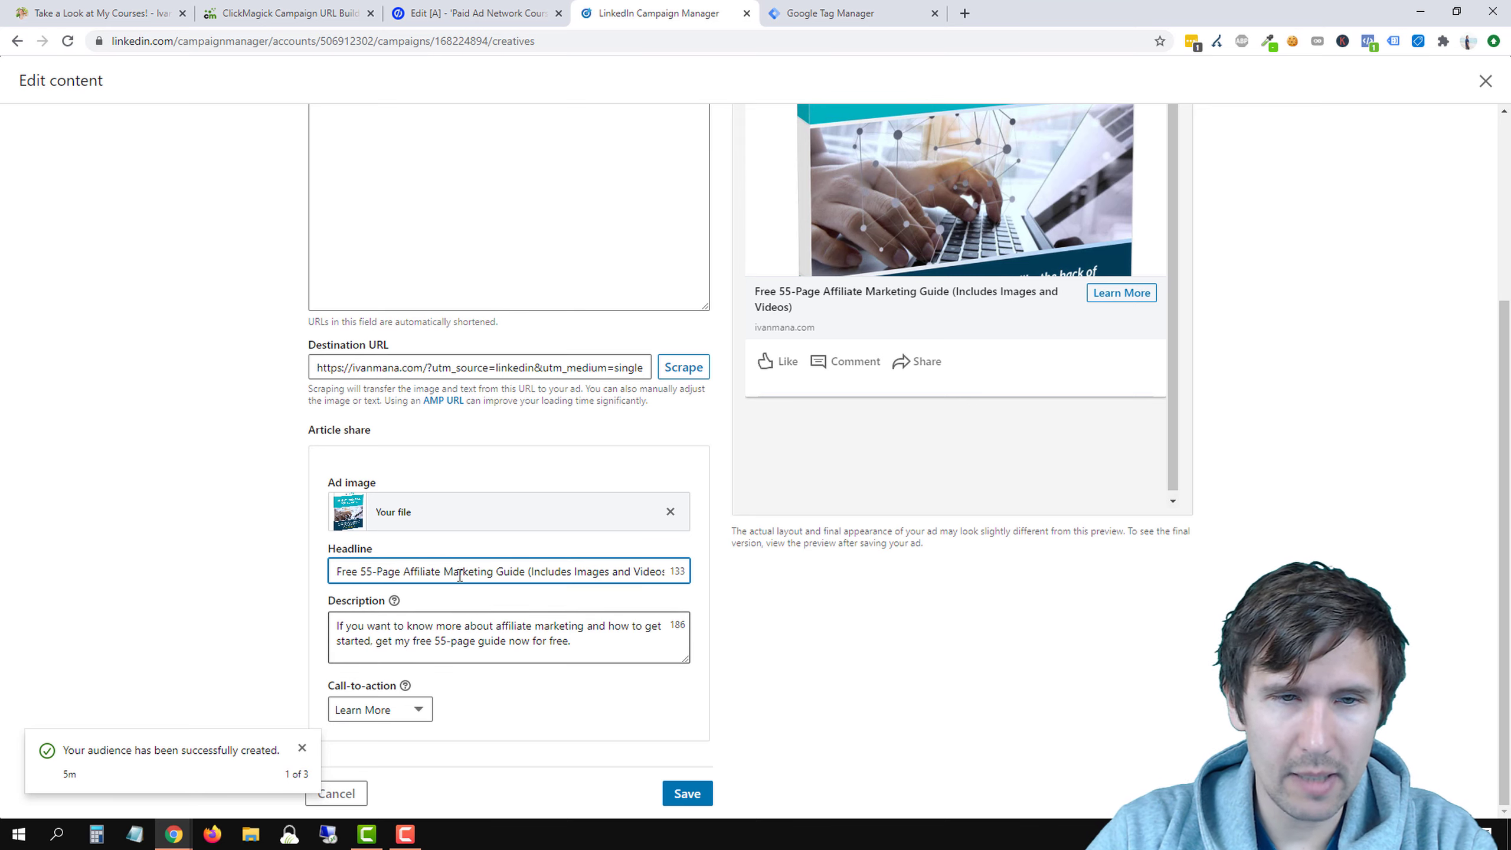
left_click_drag(353, 572, 698, 573)
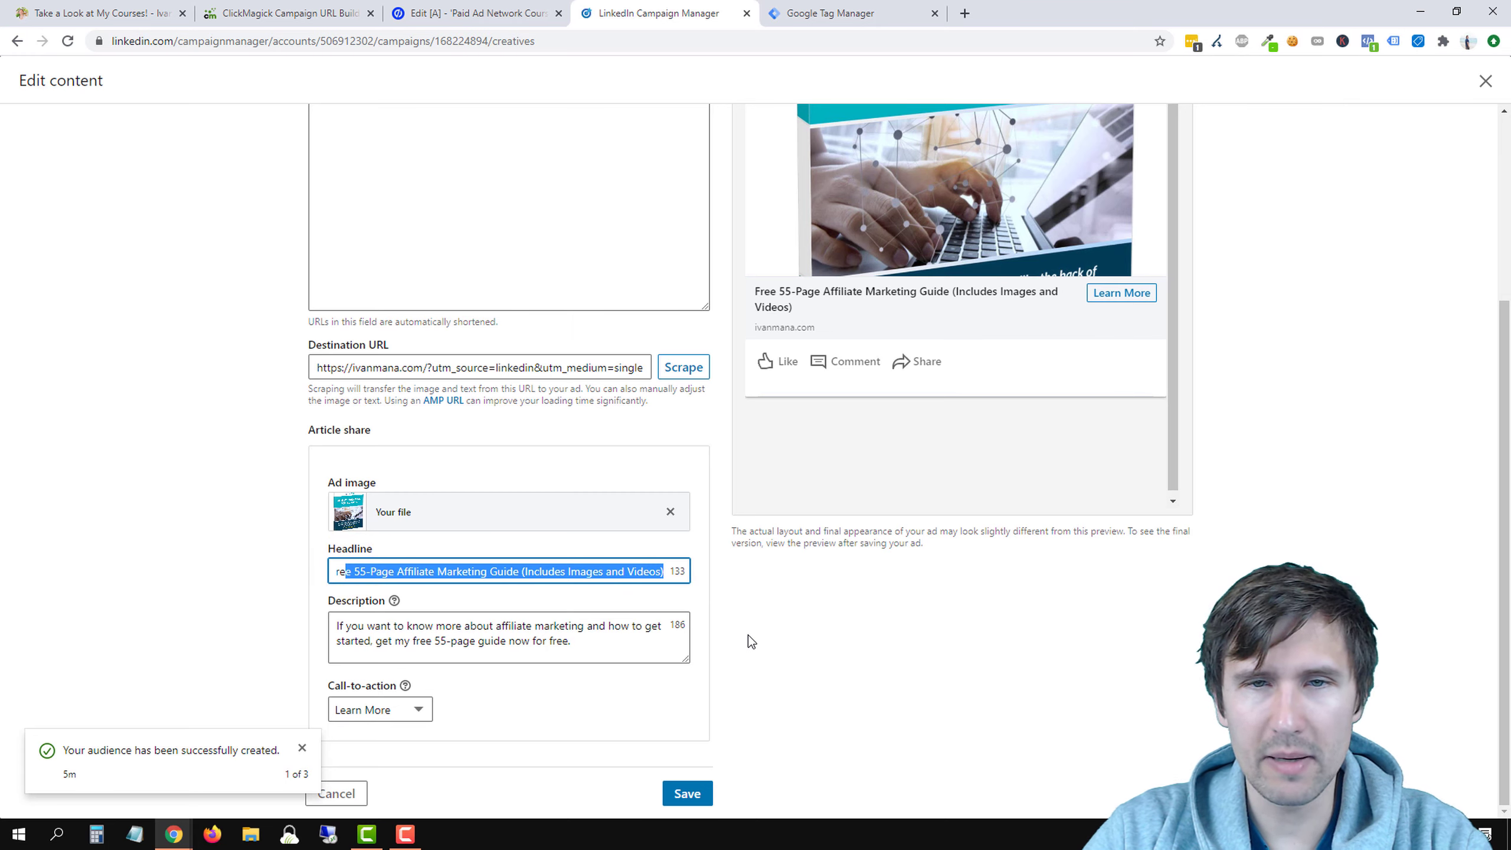
Add the closing paragraph "So sign up below and get your guide now." to the introductory text and save the ad
scroll(748, 636, "up", 4)
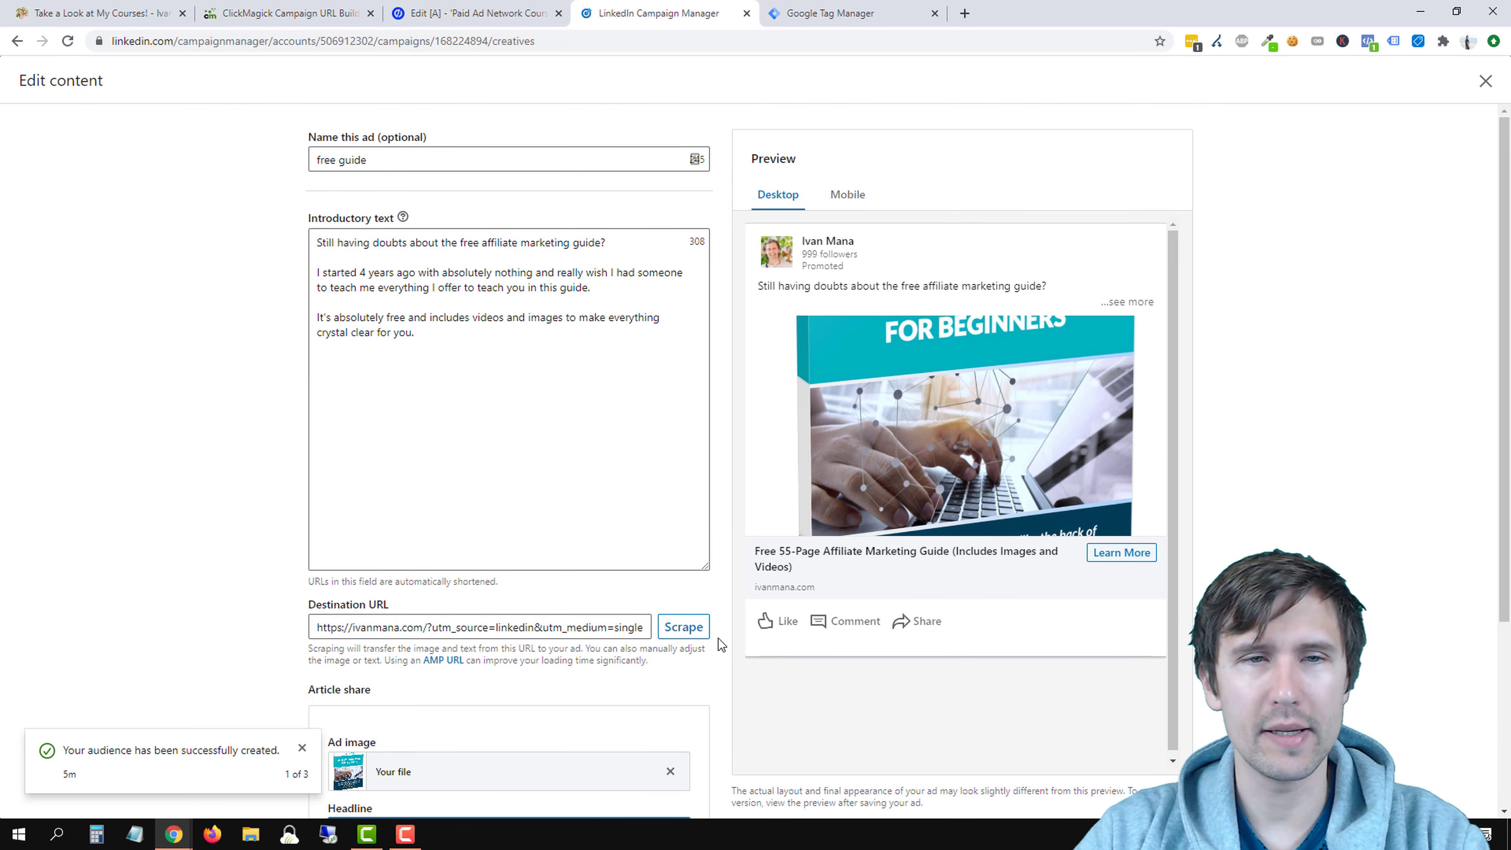
scroll(729, 638, "down", 4)
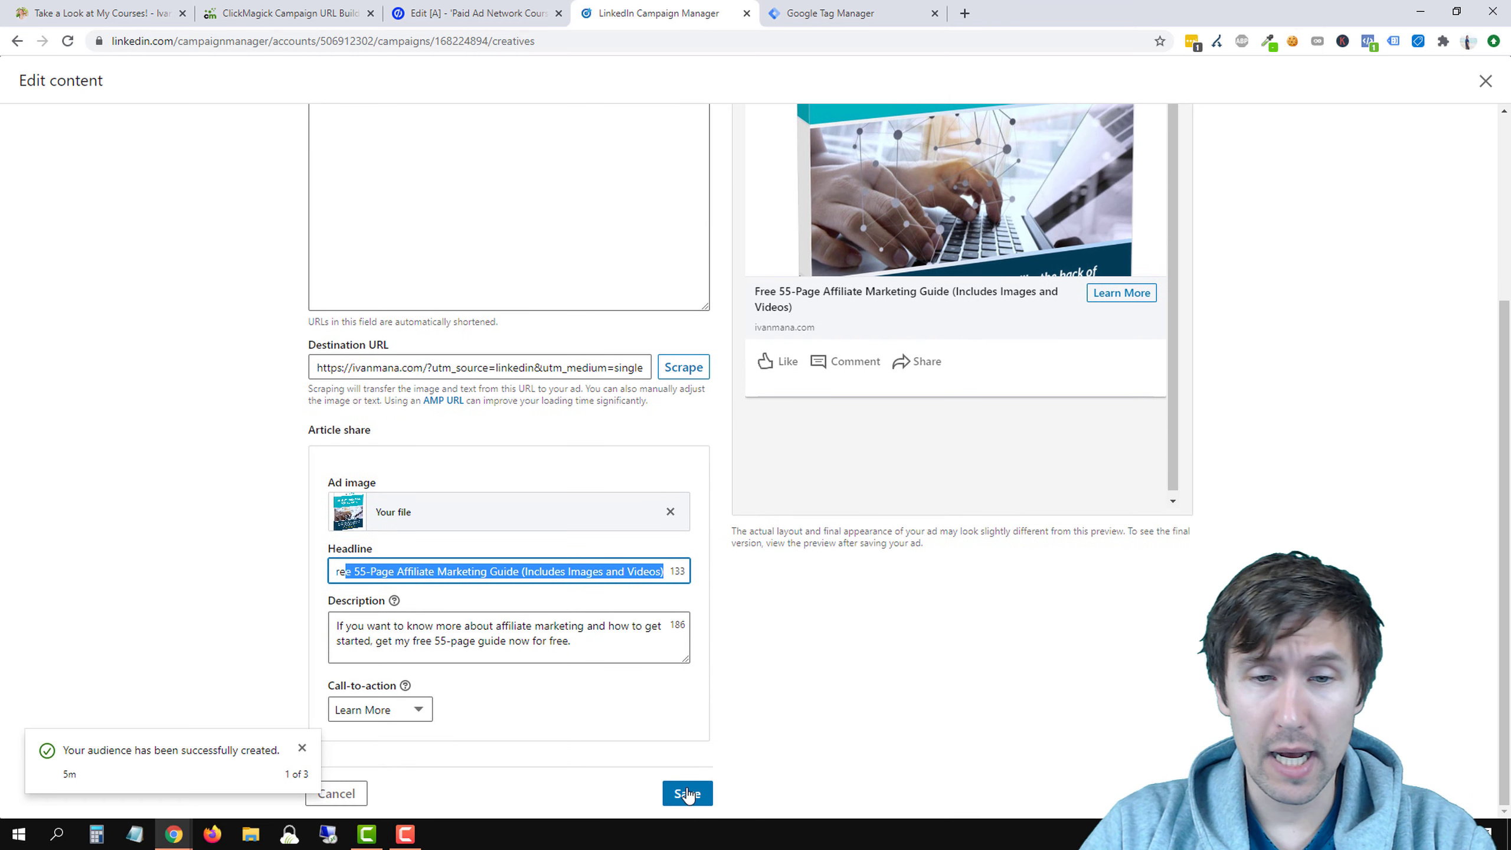
scroll(711, 732, "up", 4)
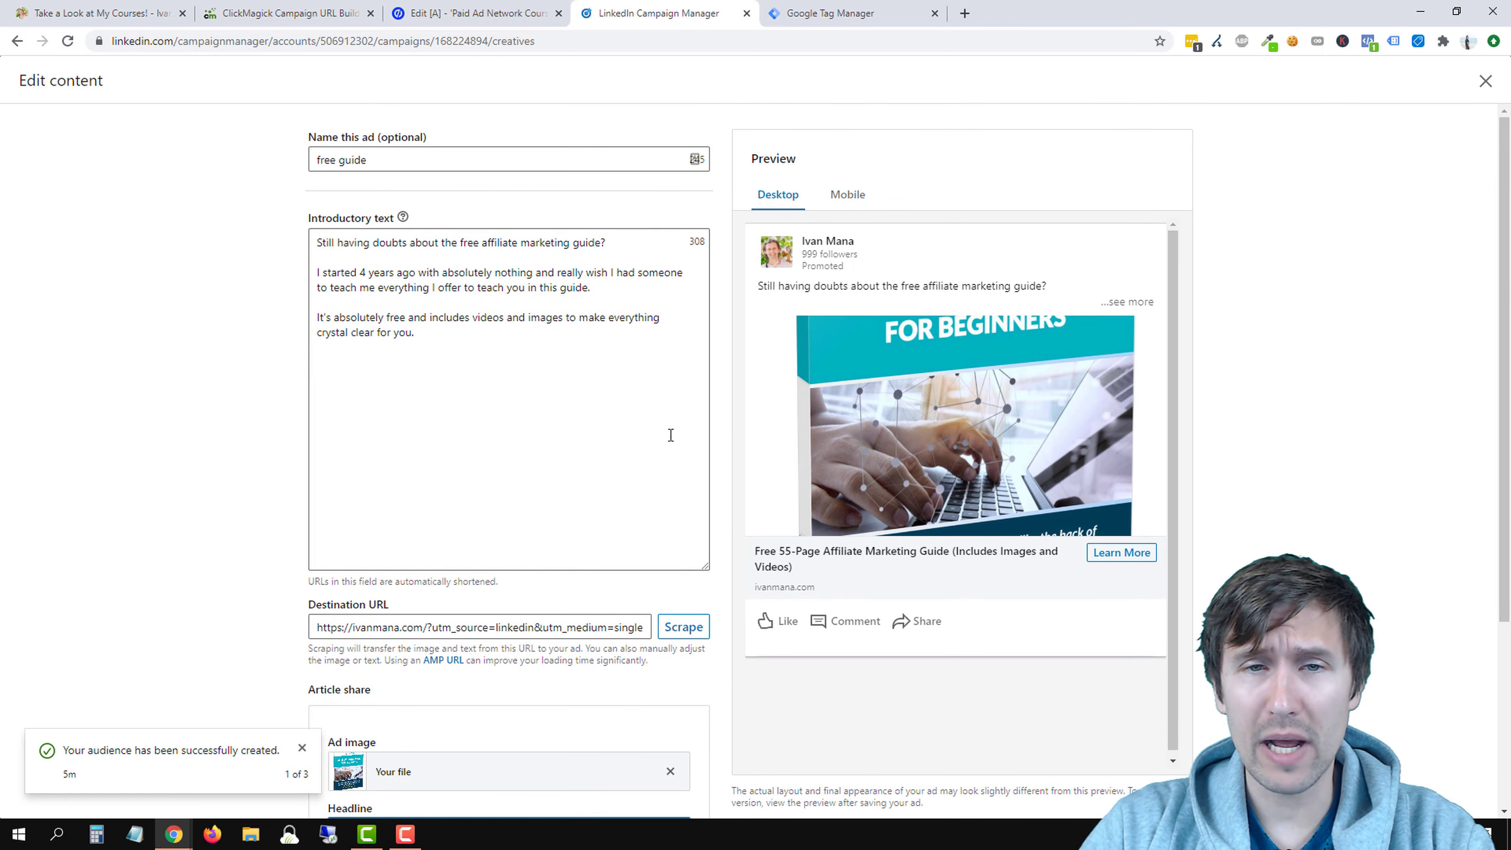
left_click(440, 337)
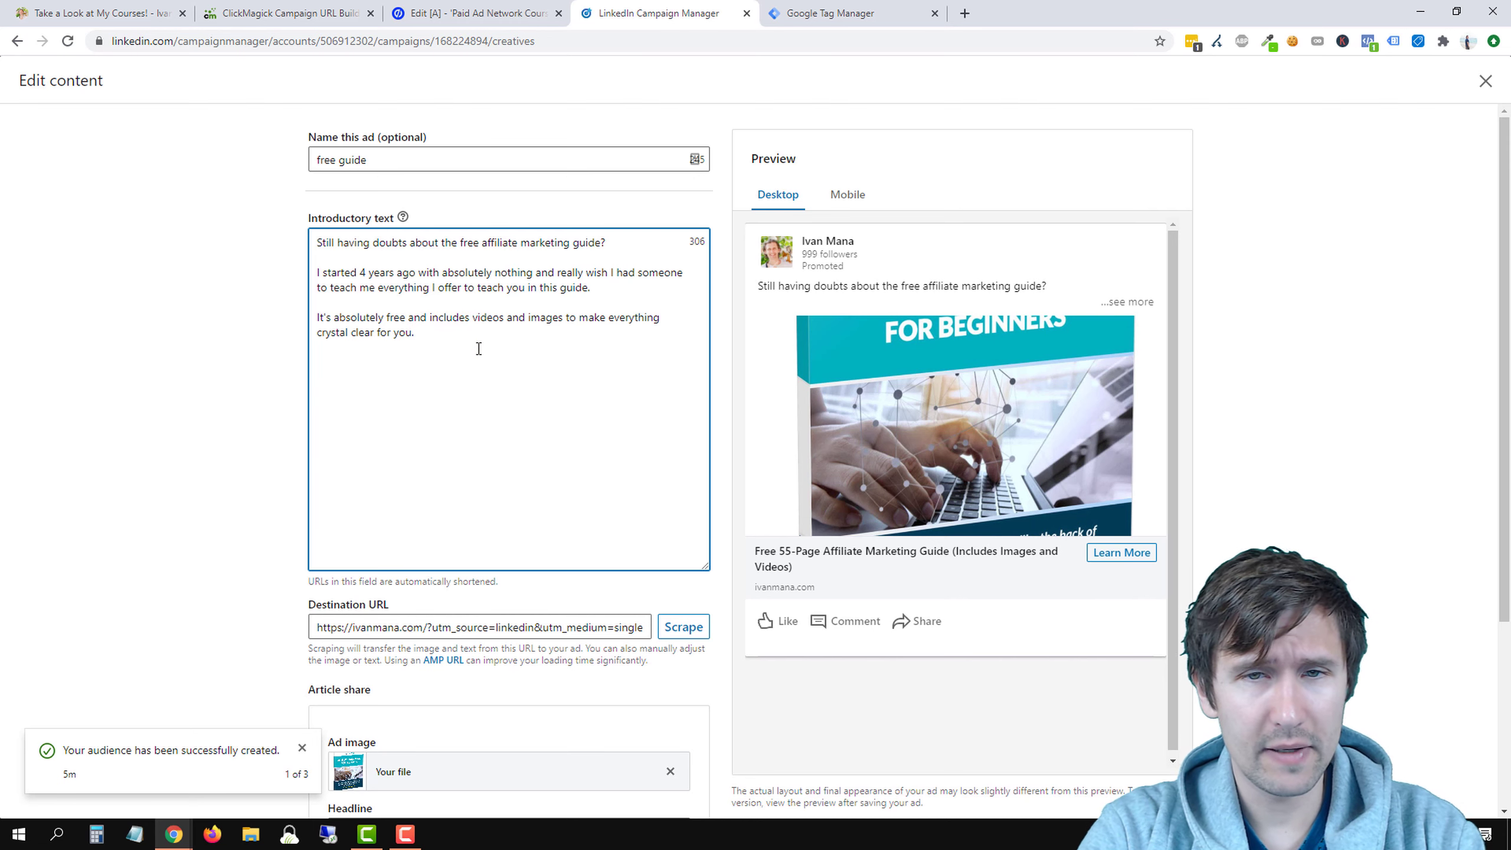
key("Return")
key("Return")
type("So sign up below a")
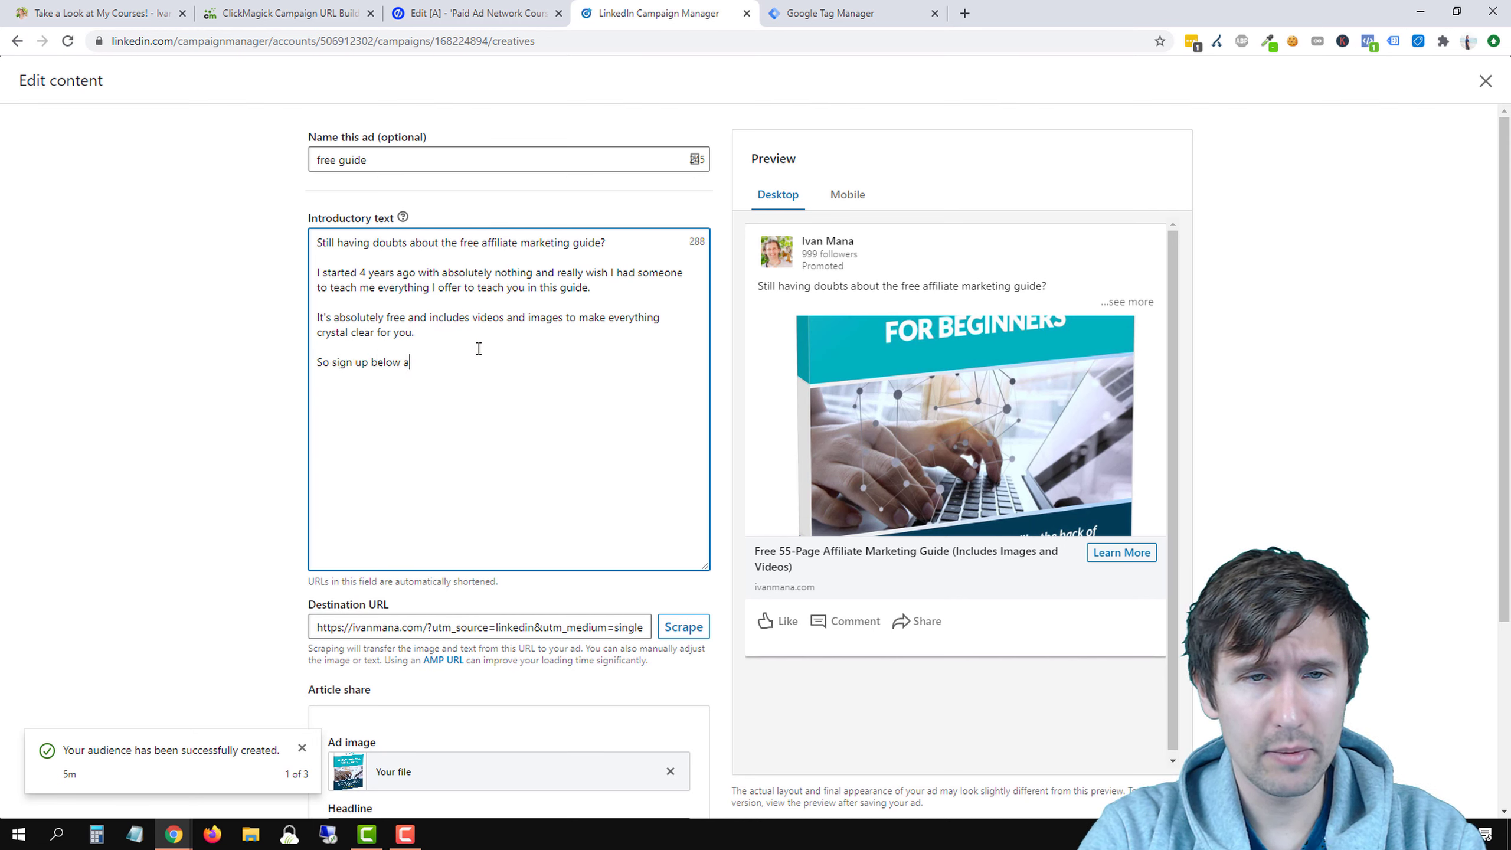
type("nd get your guide now.")
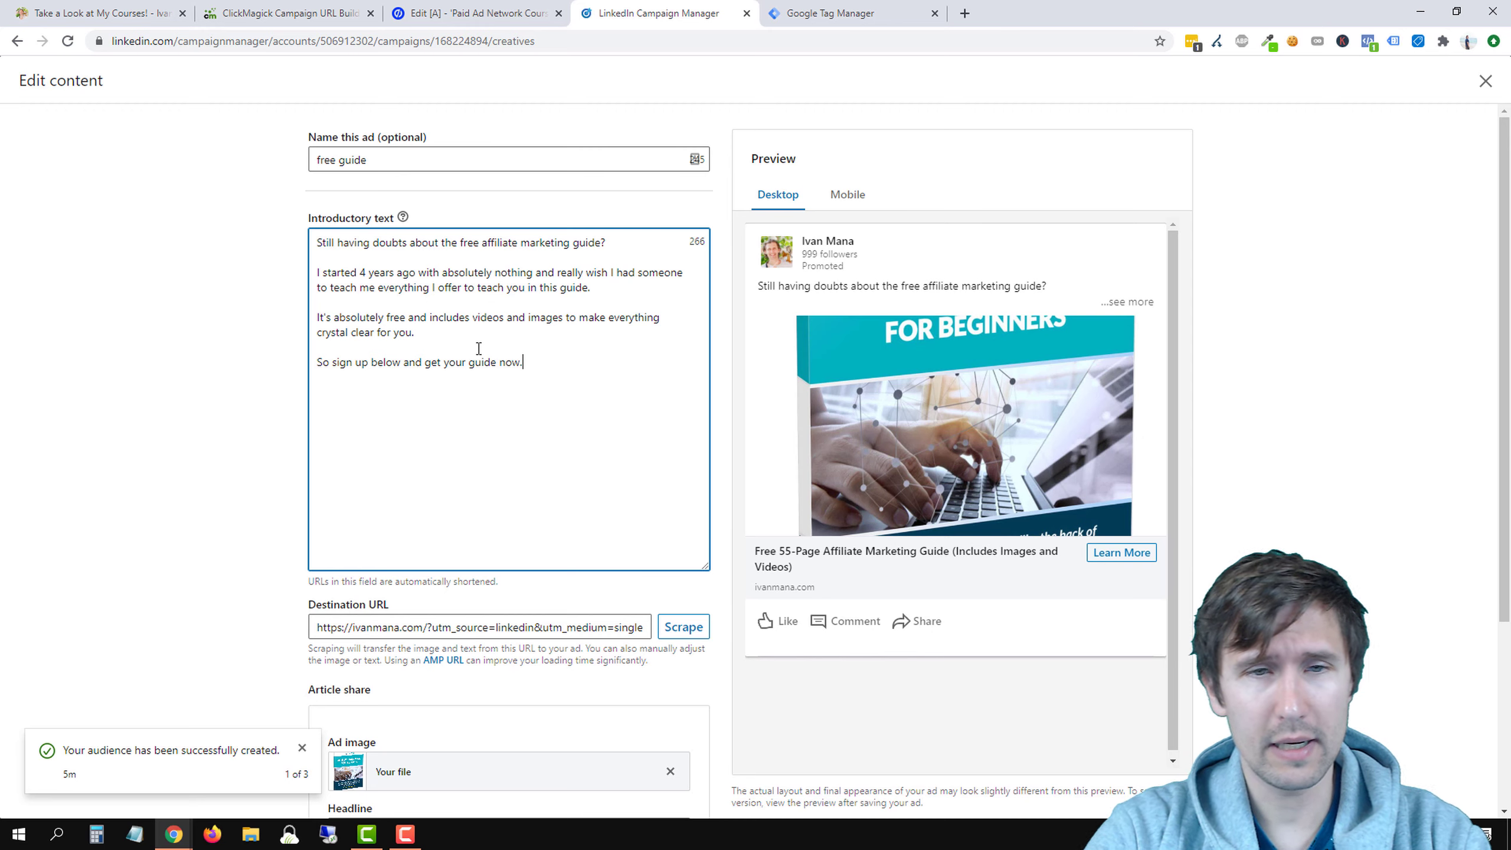
scroll(701, 688, "down", 4)
left_click(690, 795)
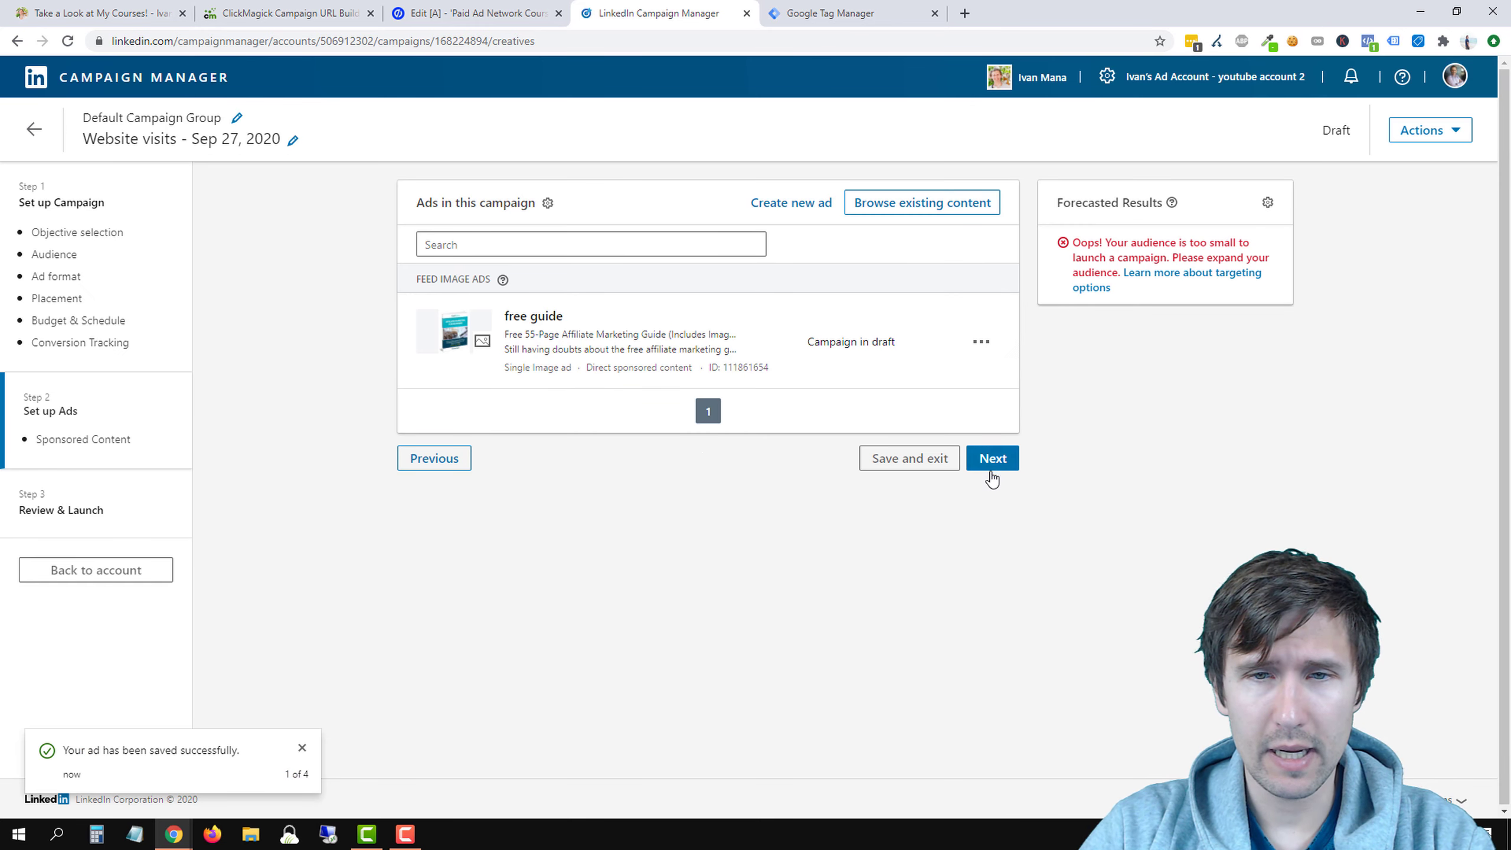
Review the campaign settings, launch the Website visits campaign and go to the account overview
left_click(999, 466)
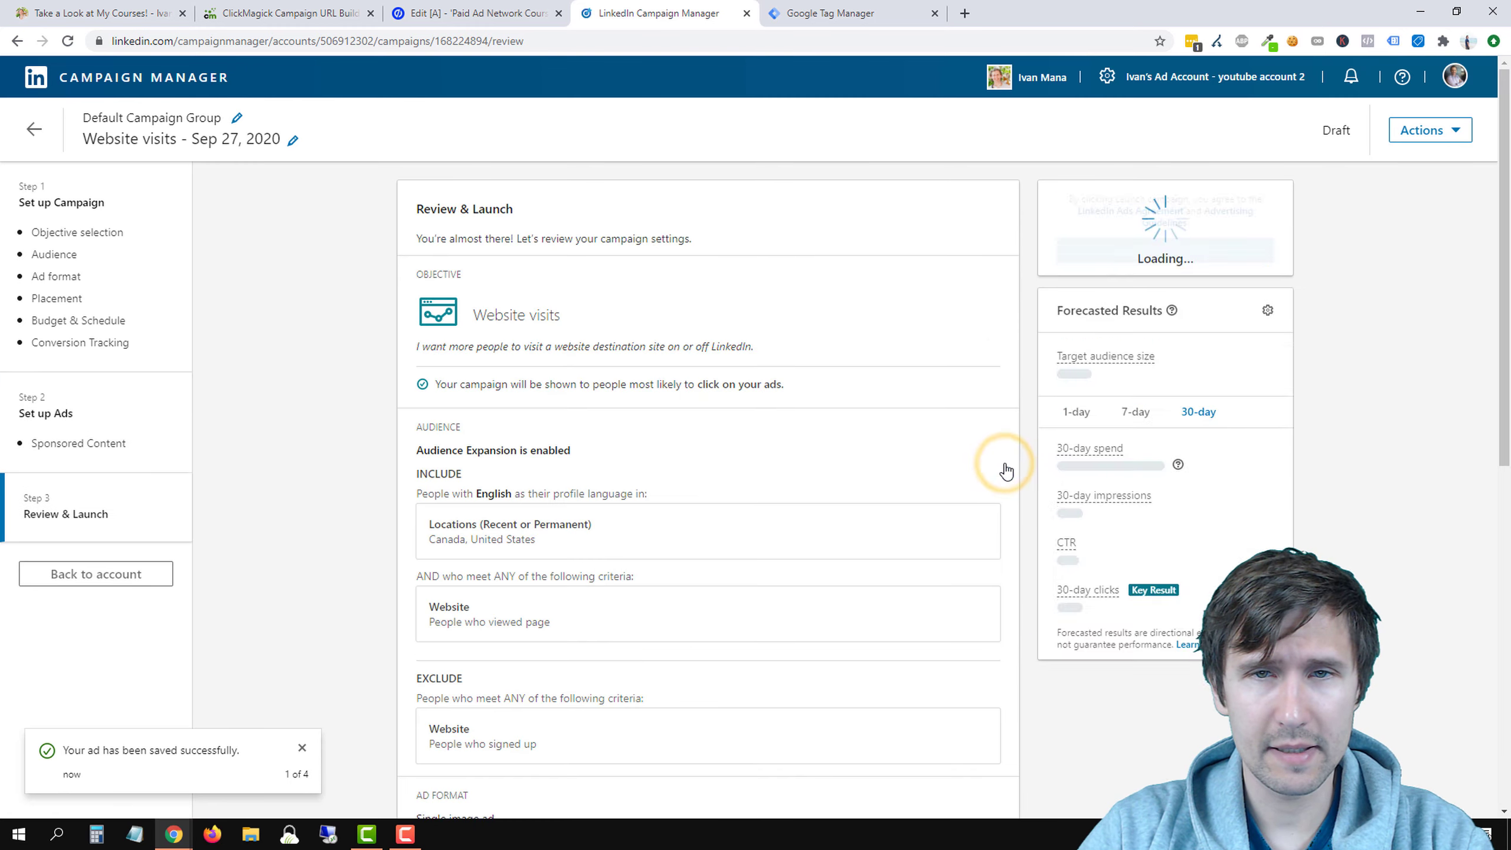
scroll(1004, 465, "down", 7)
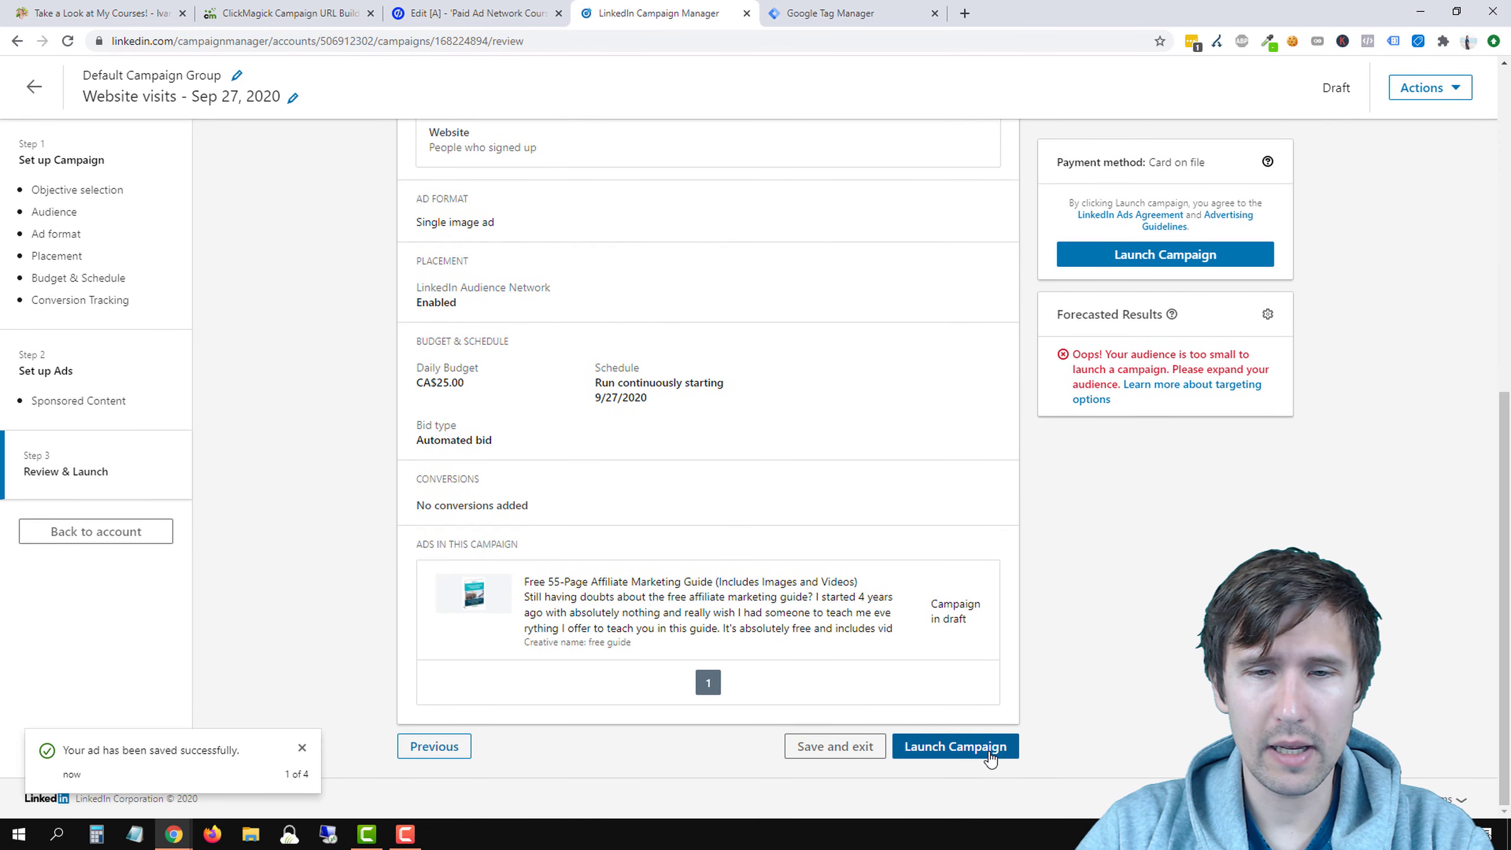
left_click(989, 751)
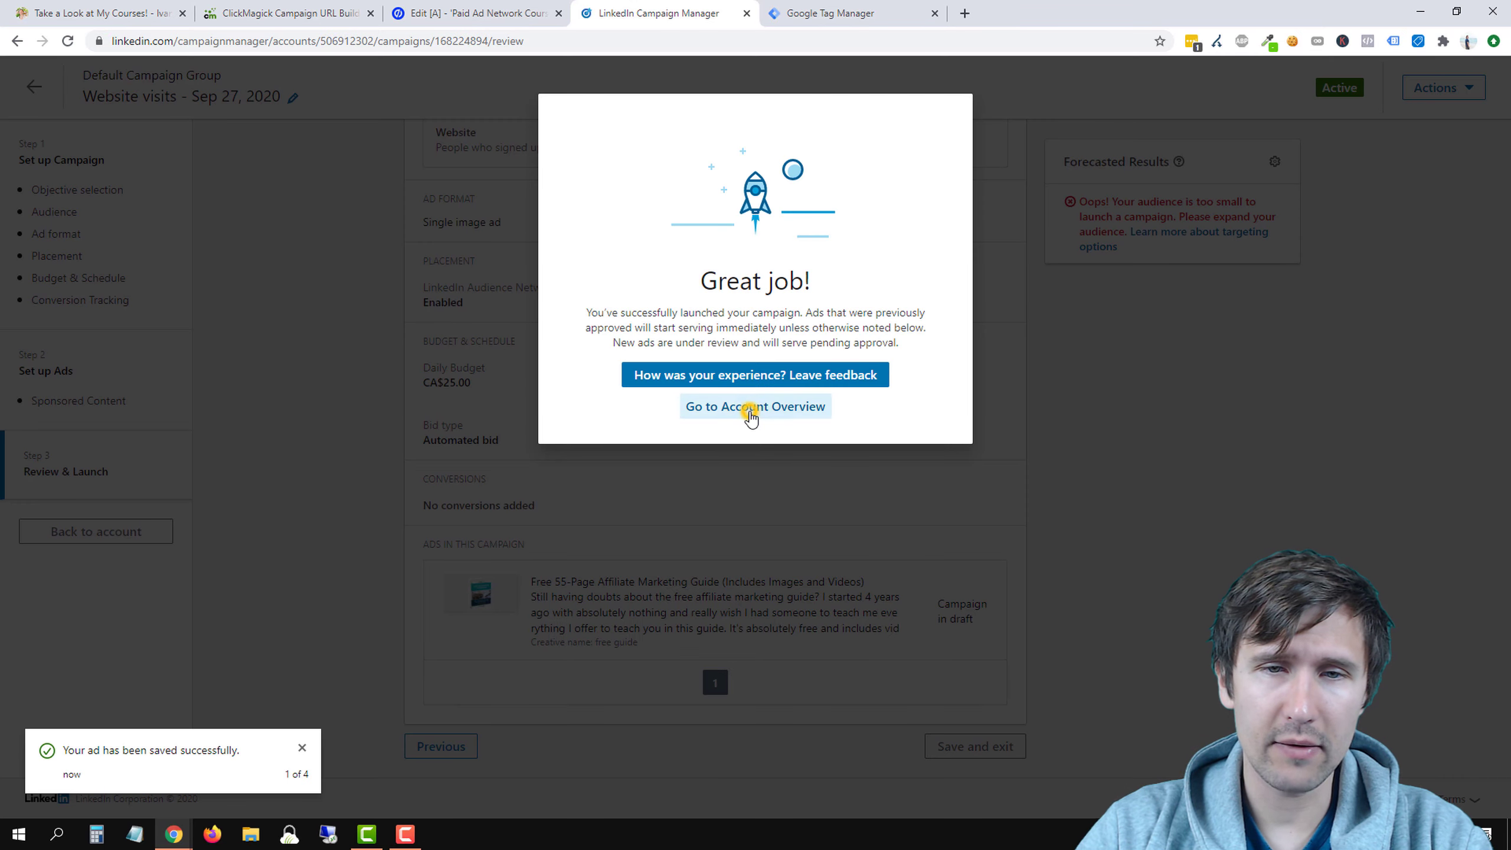
left_click(748, 409)
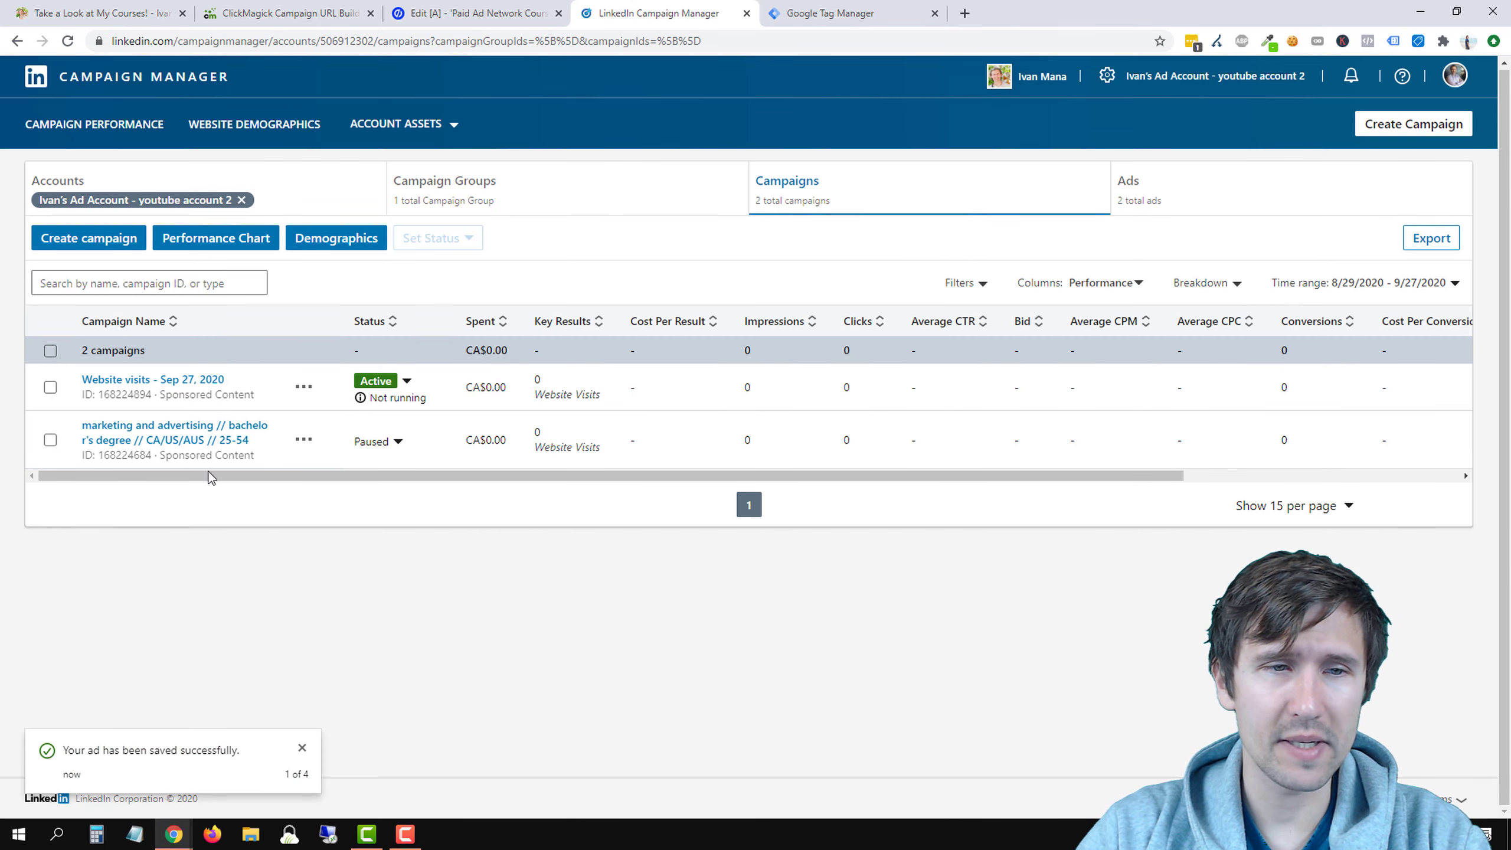
Open the Website visits campaign for editing and rename it "remarketing - people who viewed page but didn't sign up"
left_click(301, 385)
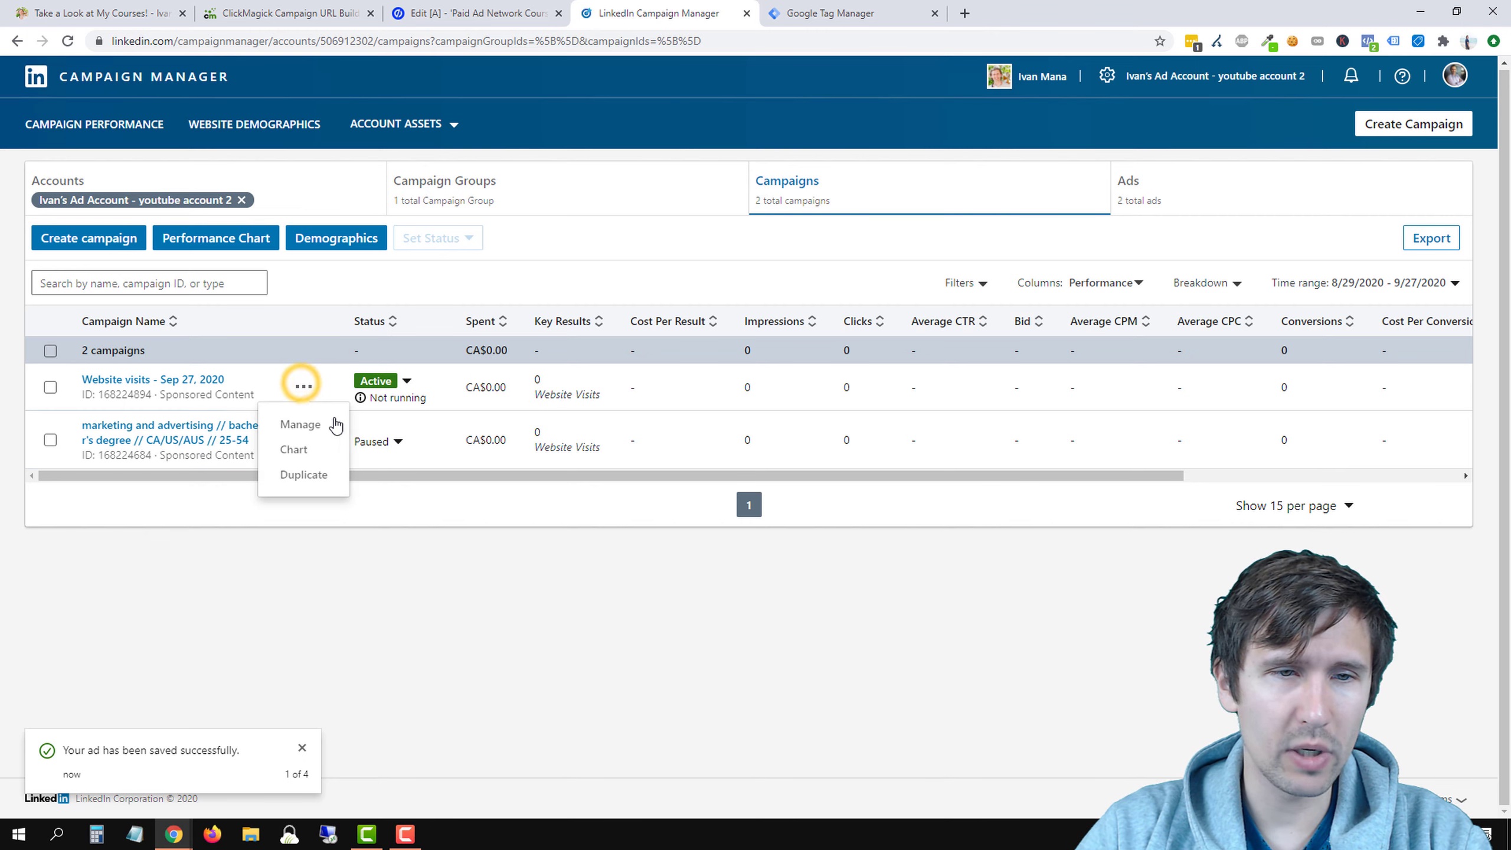
left_click(301, 425)
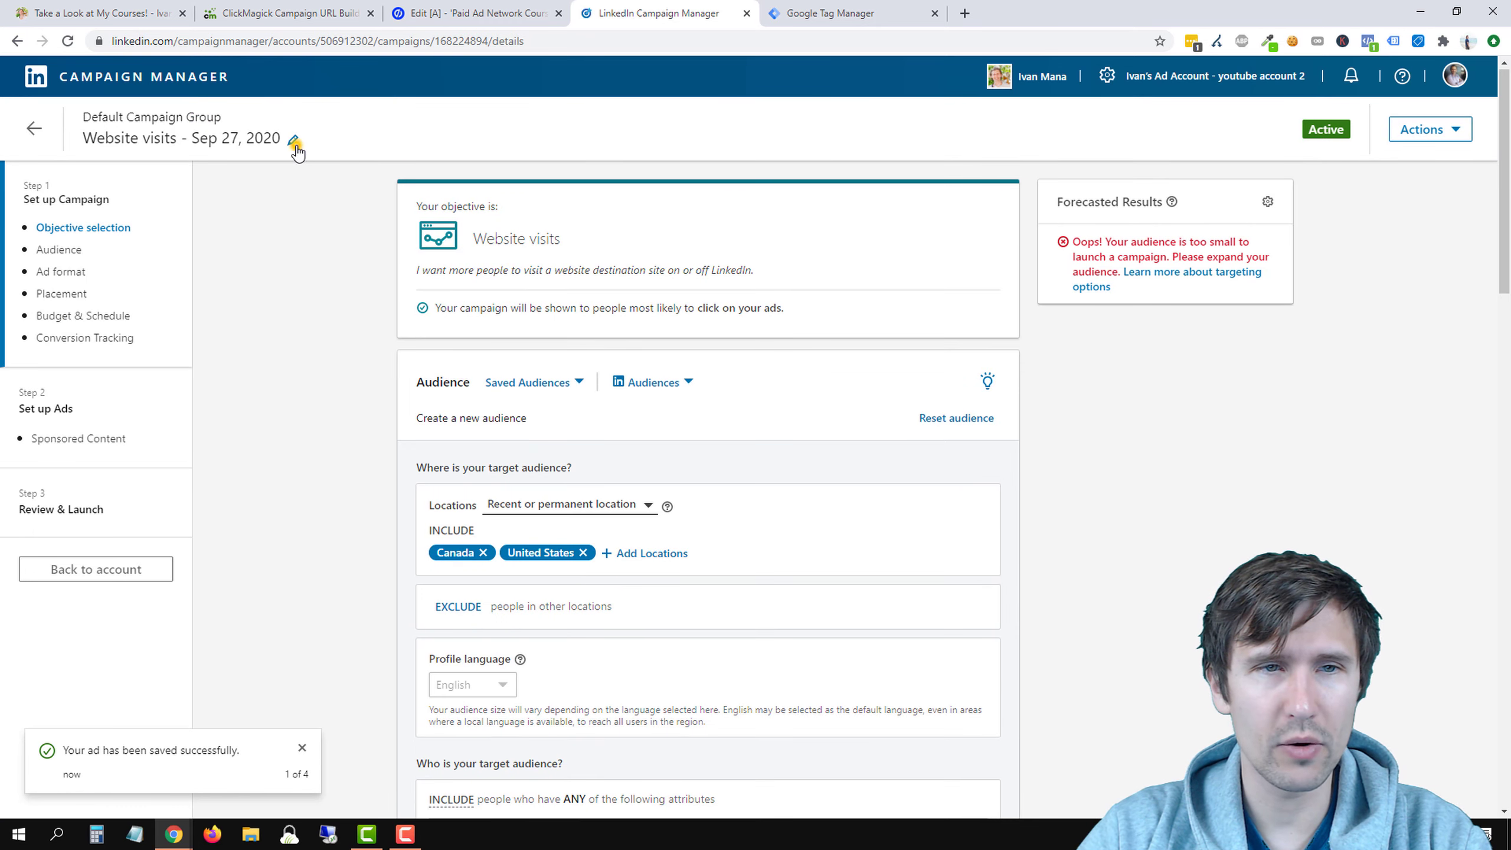
left_click(295, 143)
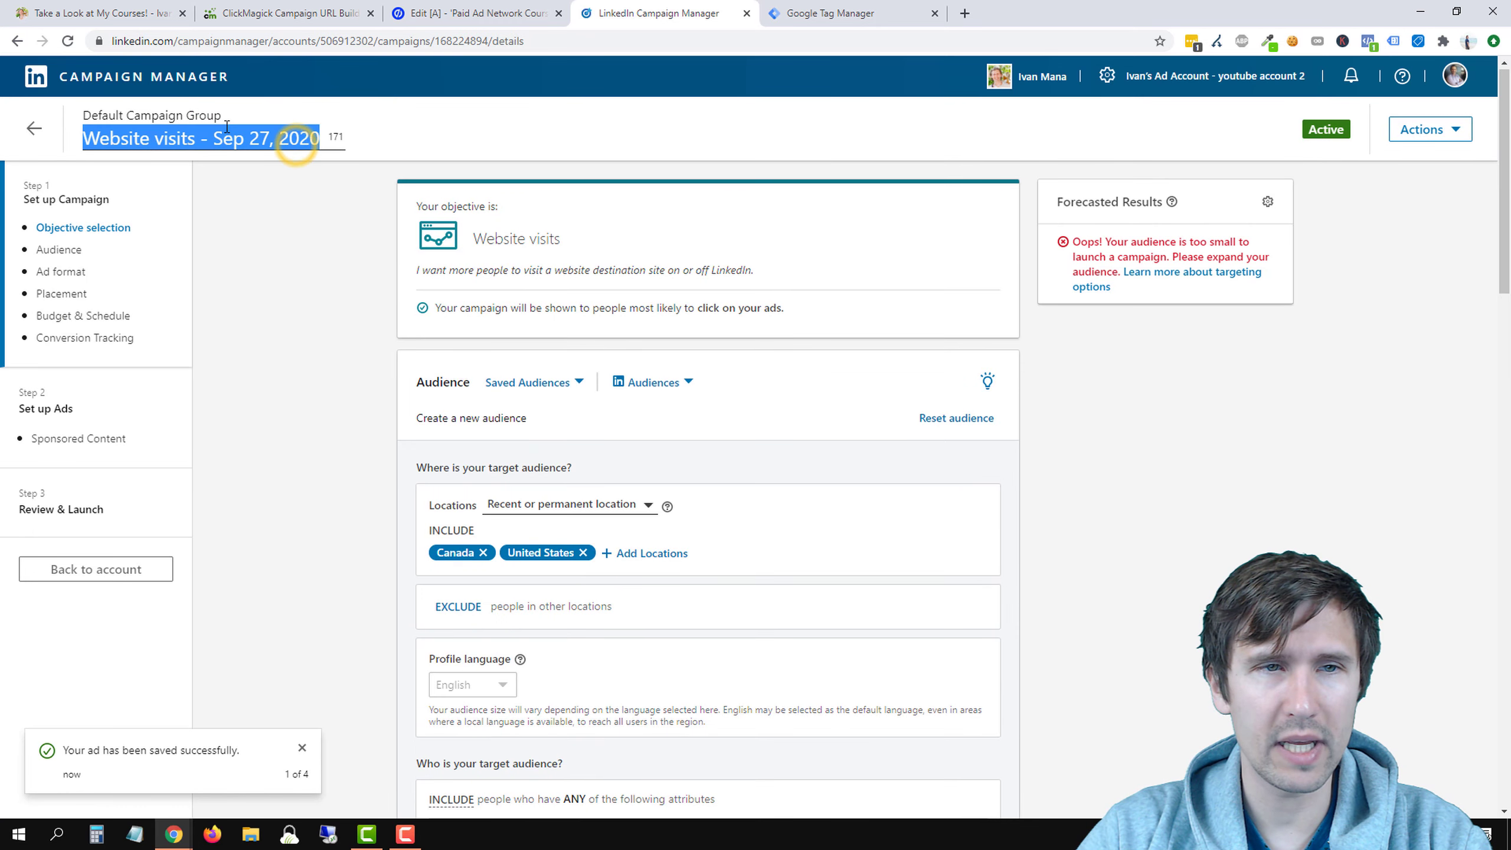
scroll(329, 333, "down", 6)
type("rema")
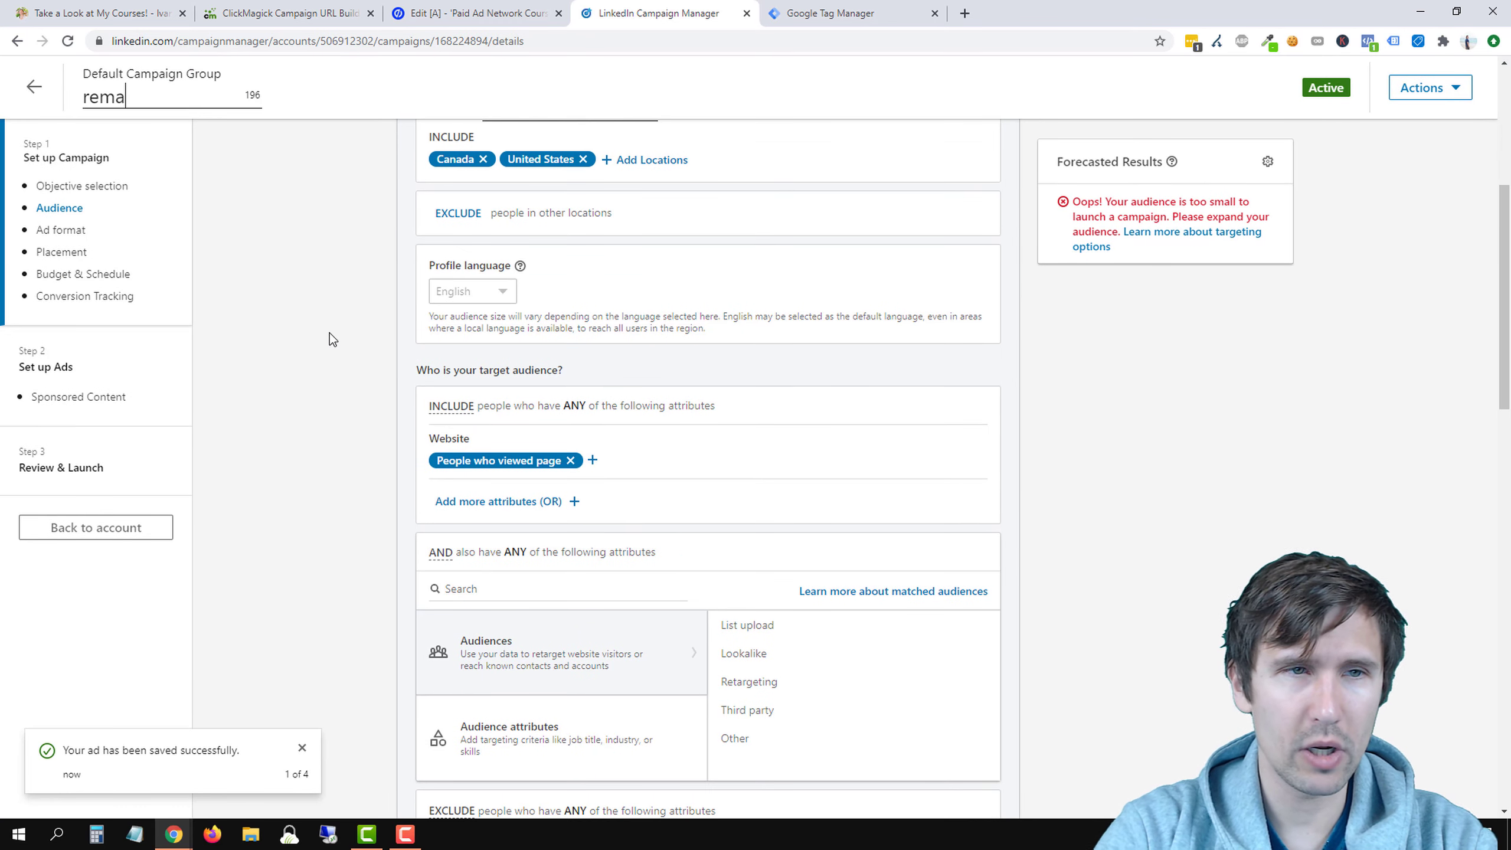
type("rketing -")
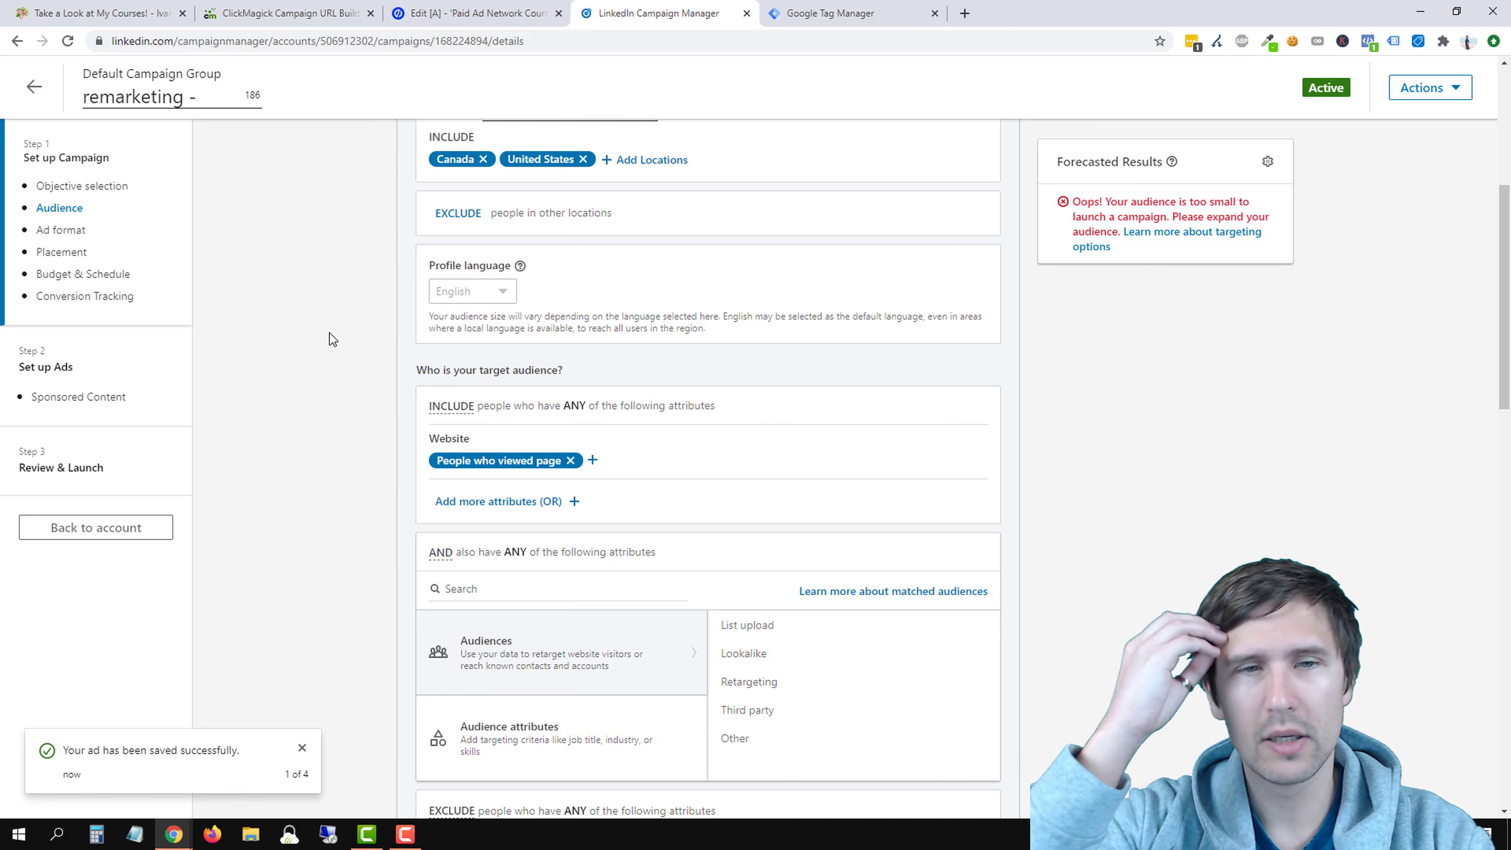
type(" people who view")
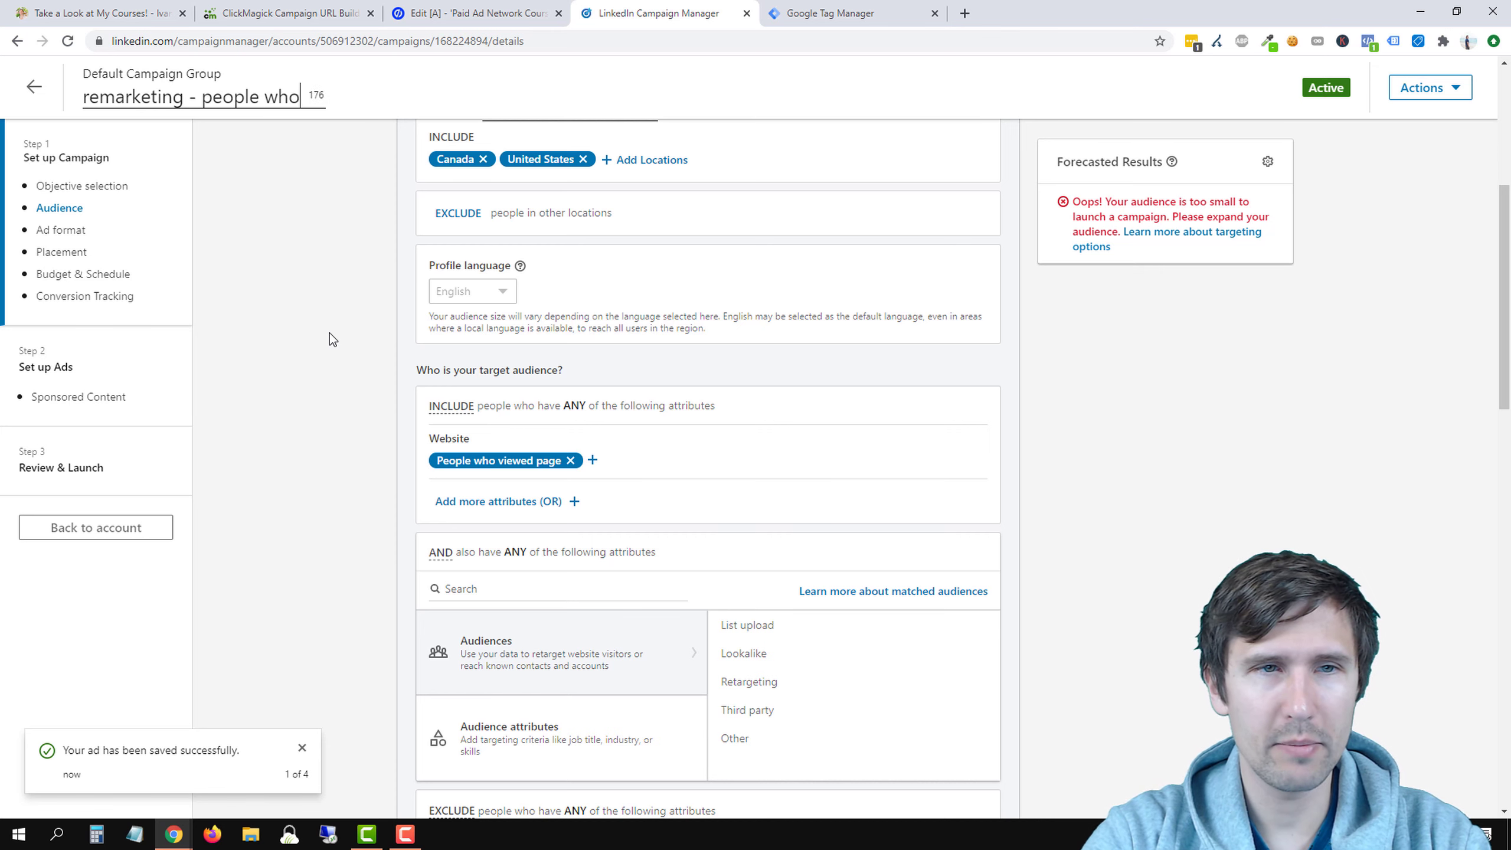
key("BackSpace")
key("BackSpace")
key("BackSpace")
key("BackSpace")
key("BackSpace")
key("BackSpace")
key("BackSpace")
key("BackSpace")
key("BackSpace")
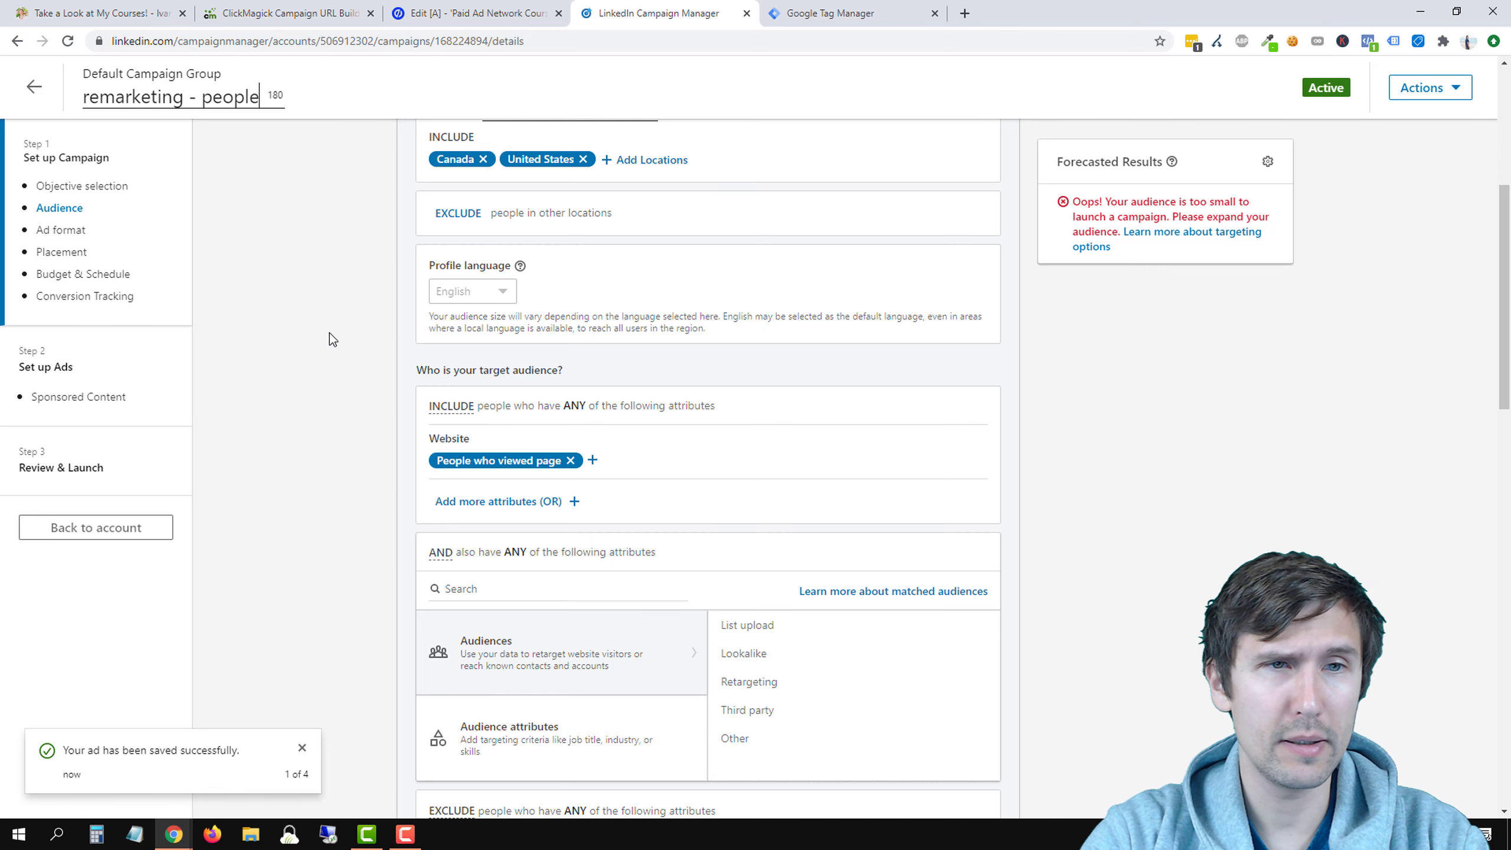
type("who viewed")
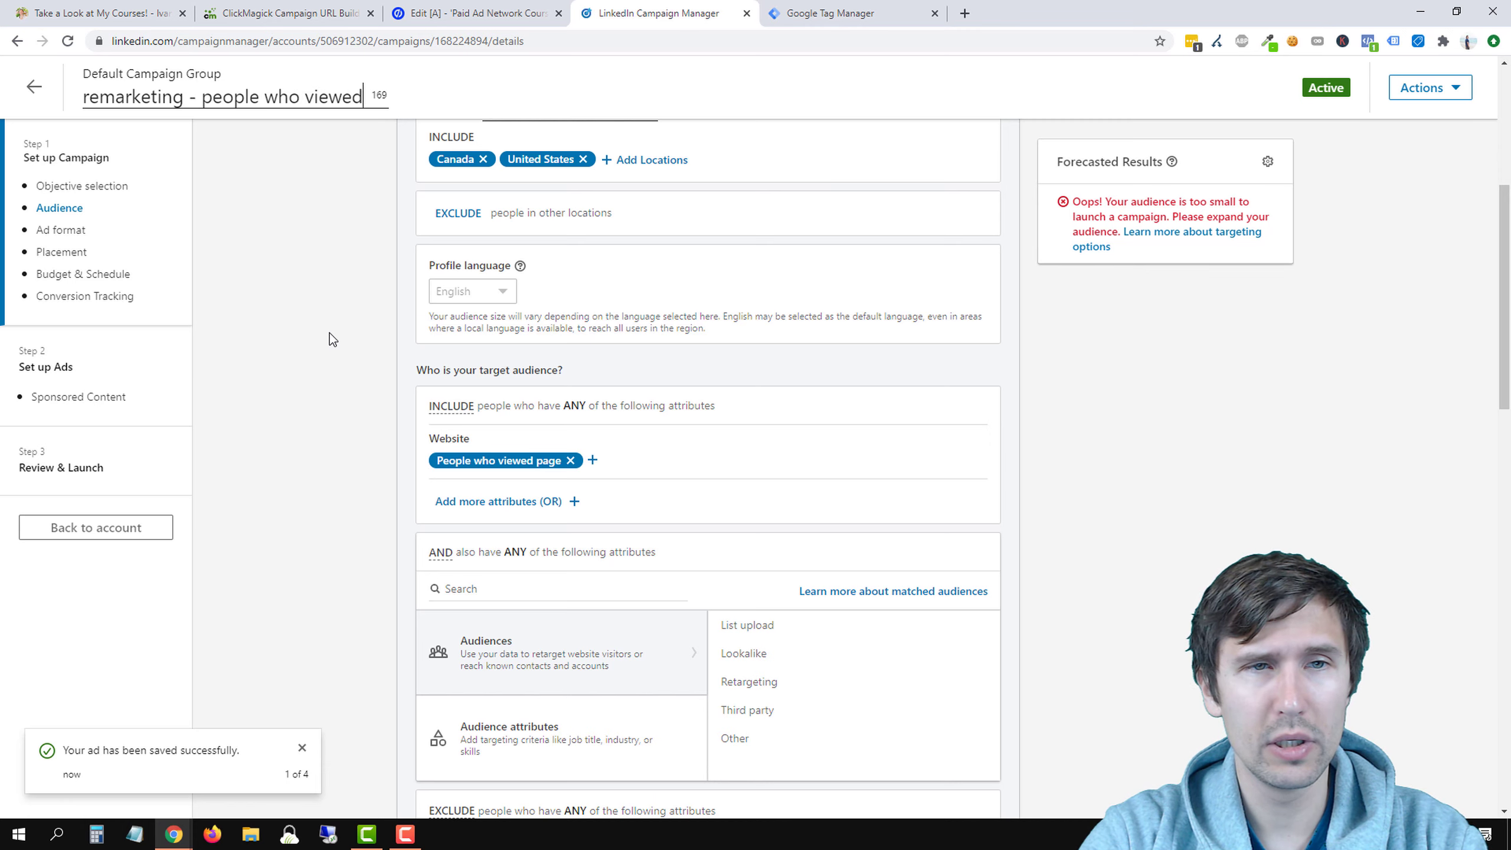
type(" page but didn'ts ig n")
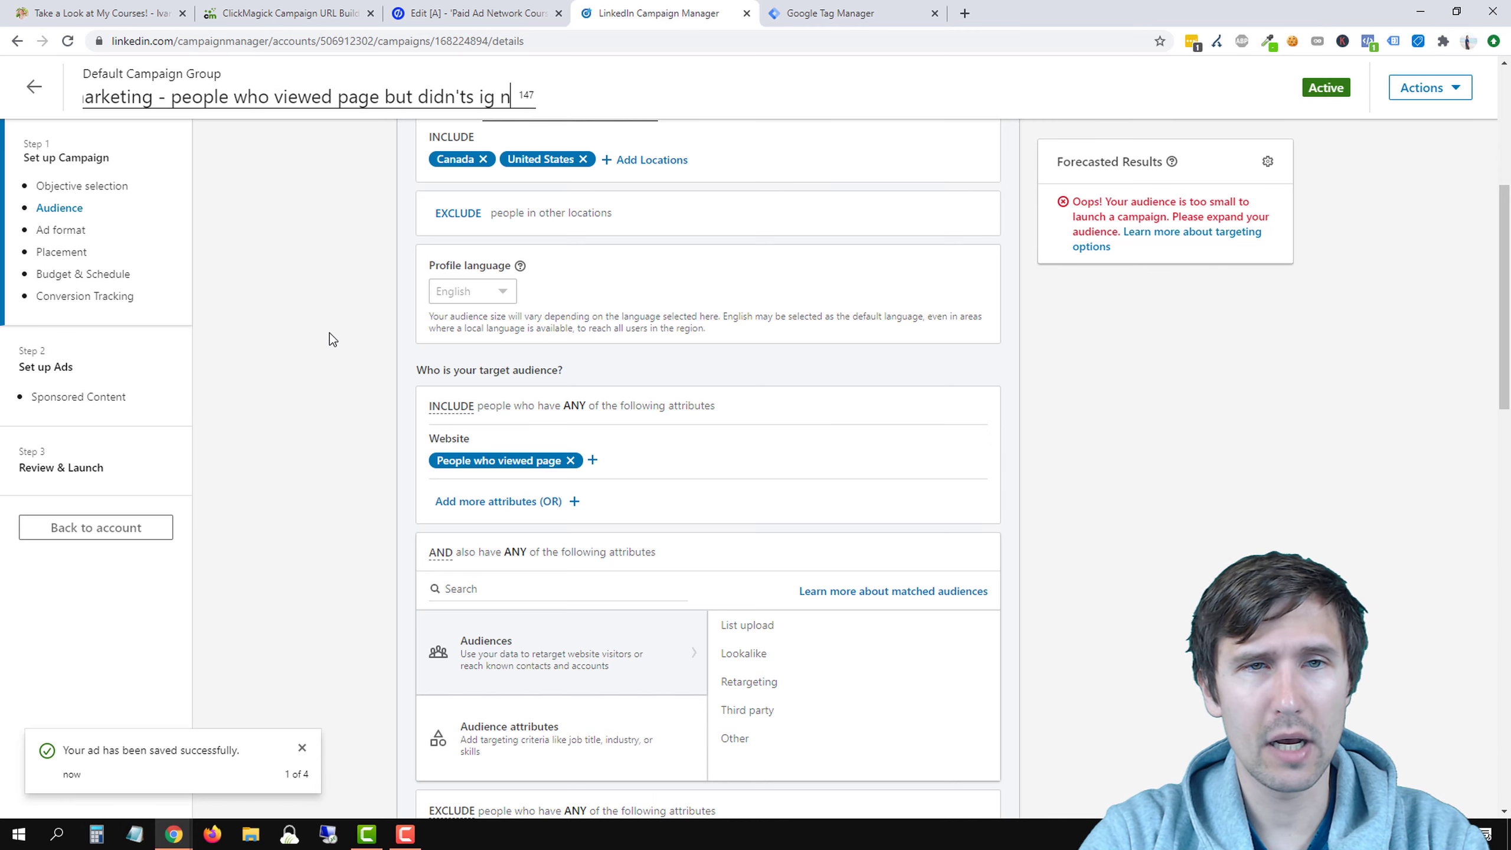
key("BackSpace")
key("BackSpace")
type("sing")
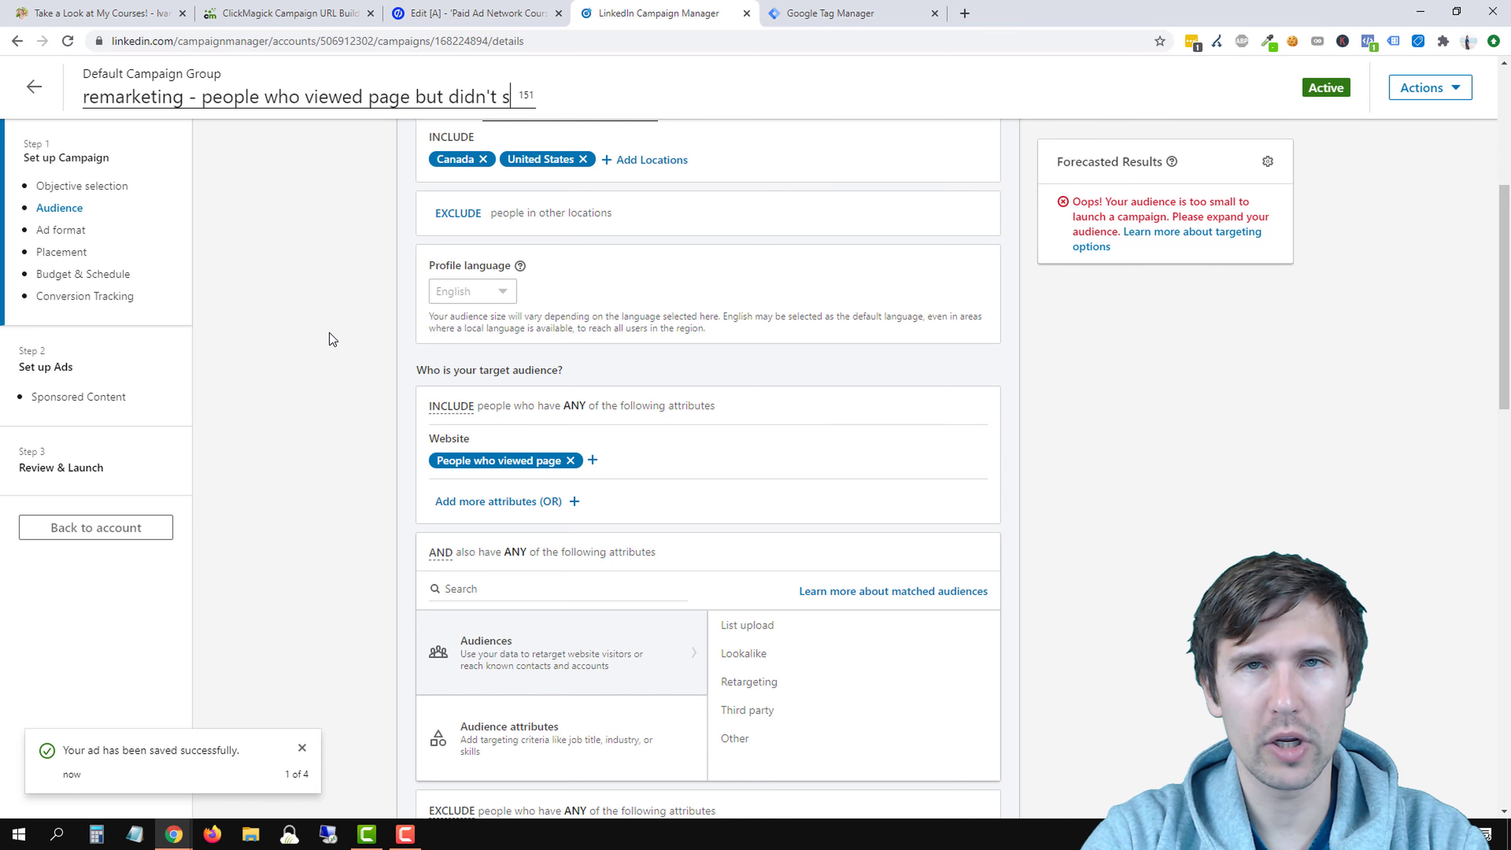
key("BackSpace")
key("BackSpace")
key("BackSpace")
type("gn up")
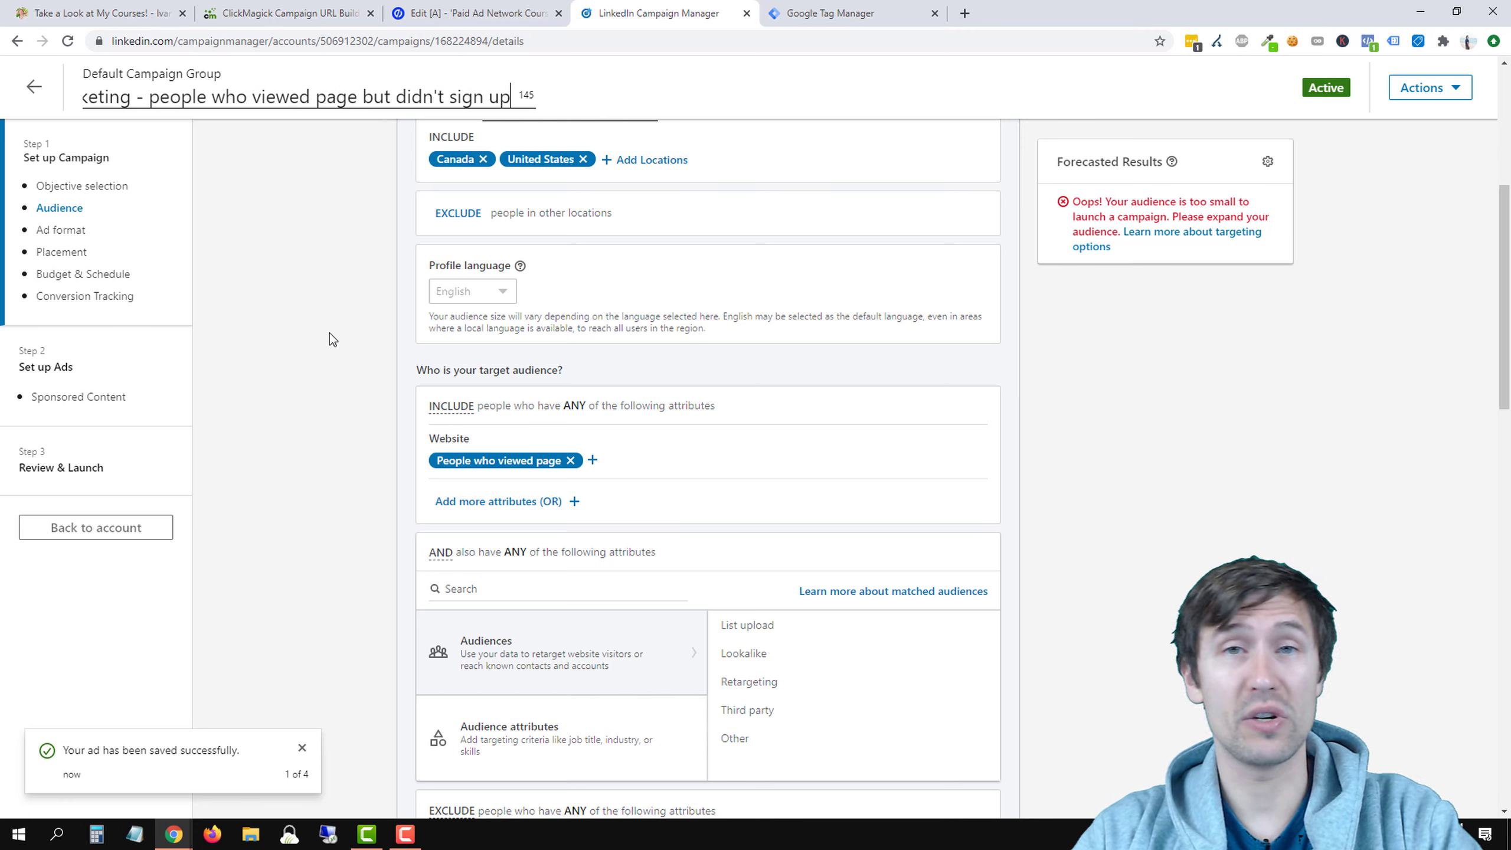
left_click(297, 339)
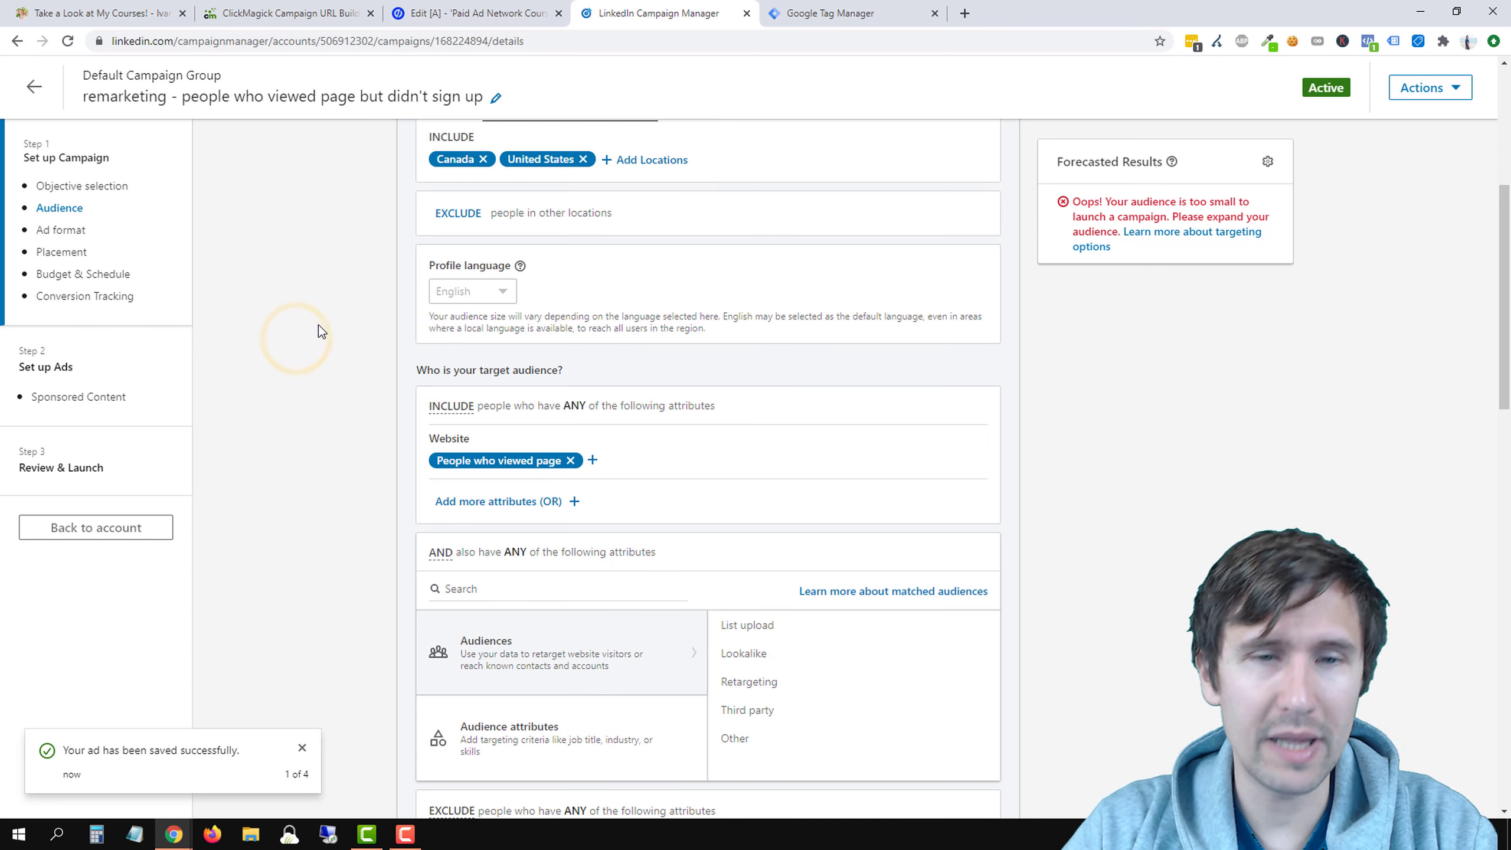
Check the campaign's included and excluded audiences, continue to its ads, and save and exit to the campaign list
scroll(318, 327, "down", 2)
scroll(318, 356, "down", 2)
scroll(396, 458, "up", 2)
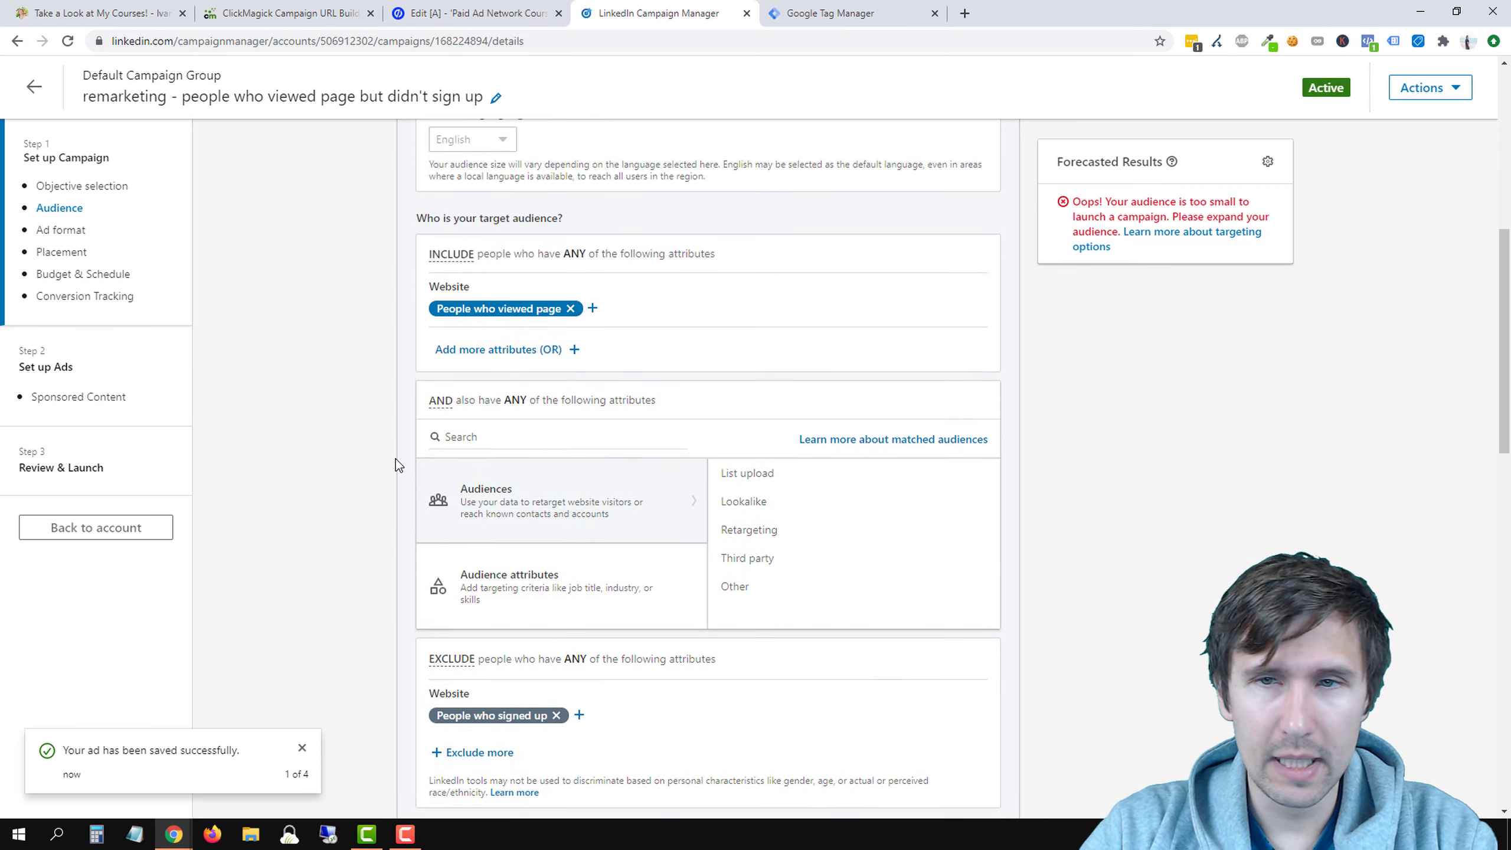
scroll(403, 475, "down", 5)
scroll(403, 475, "down", 10)
left_click(992, 748)
left_click(891, 457)
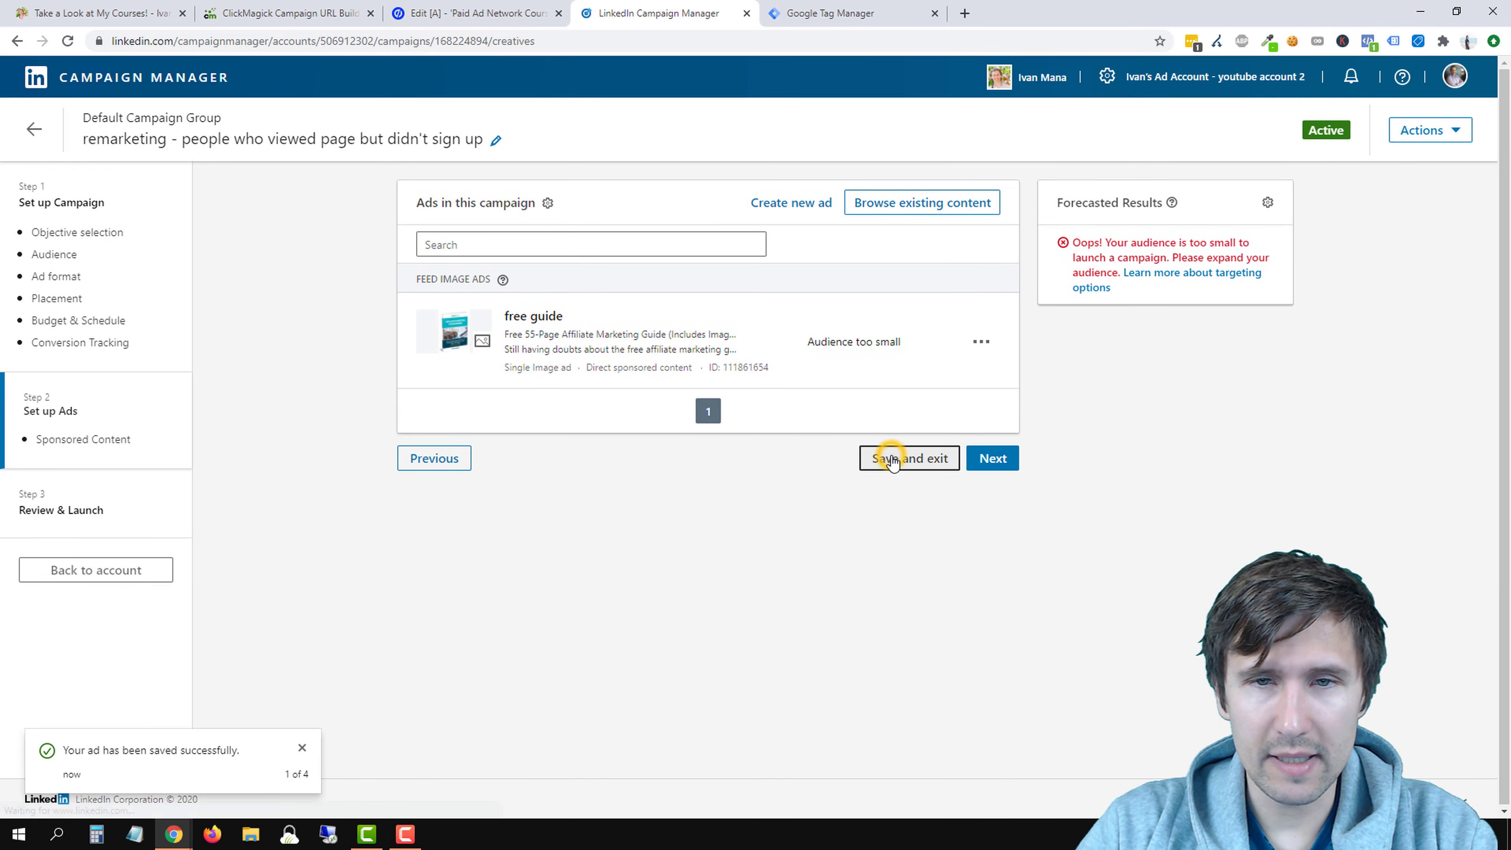
Set the status of the campaign for people who viewed the page but didn't sign up to Paused
mouse_move(399, 400)
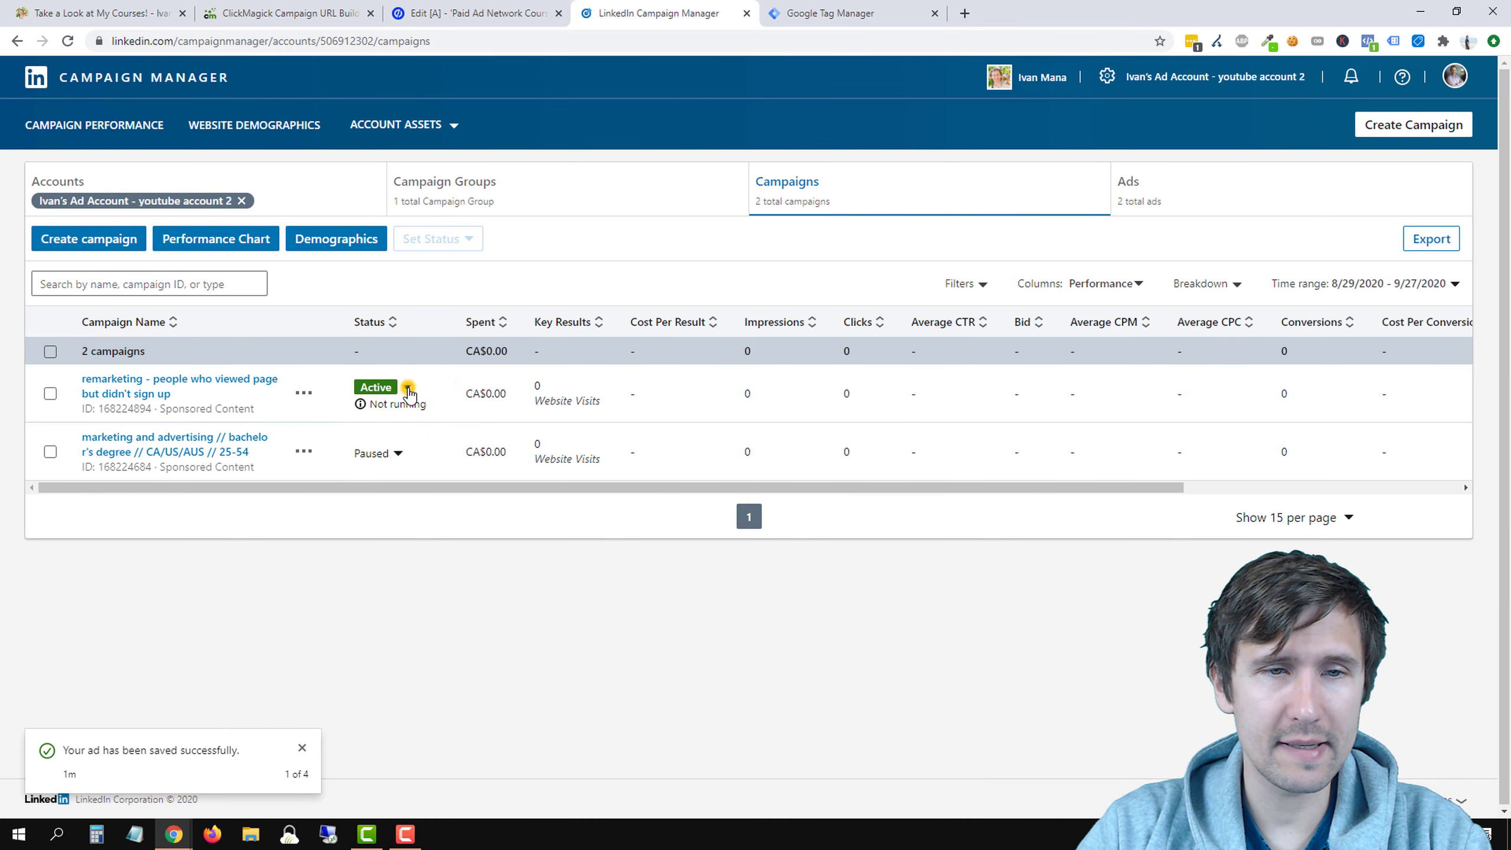
left_click(406, 387)
left_click(397, 419)
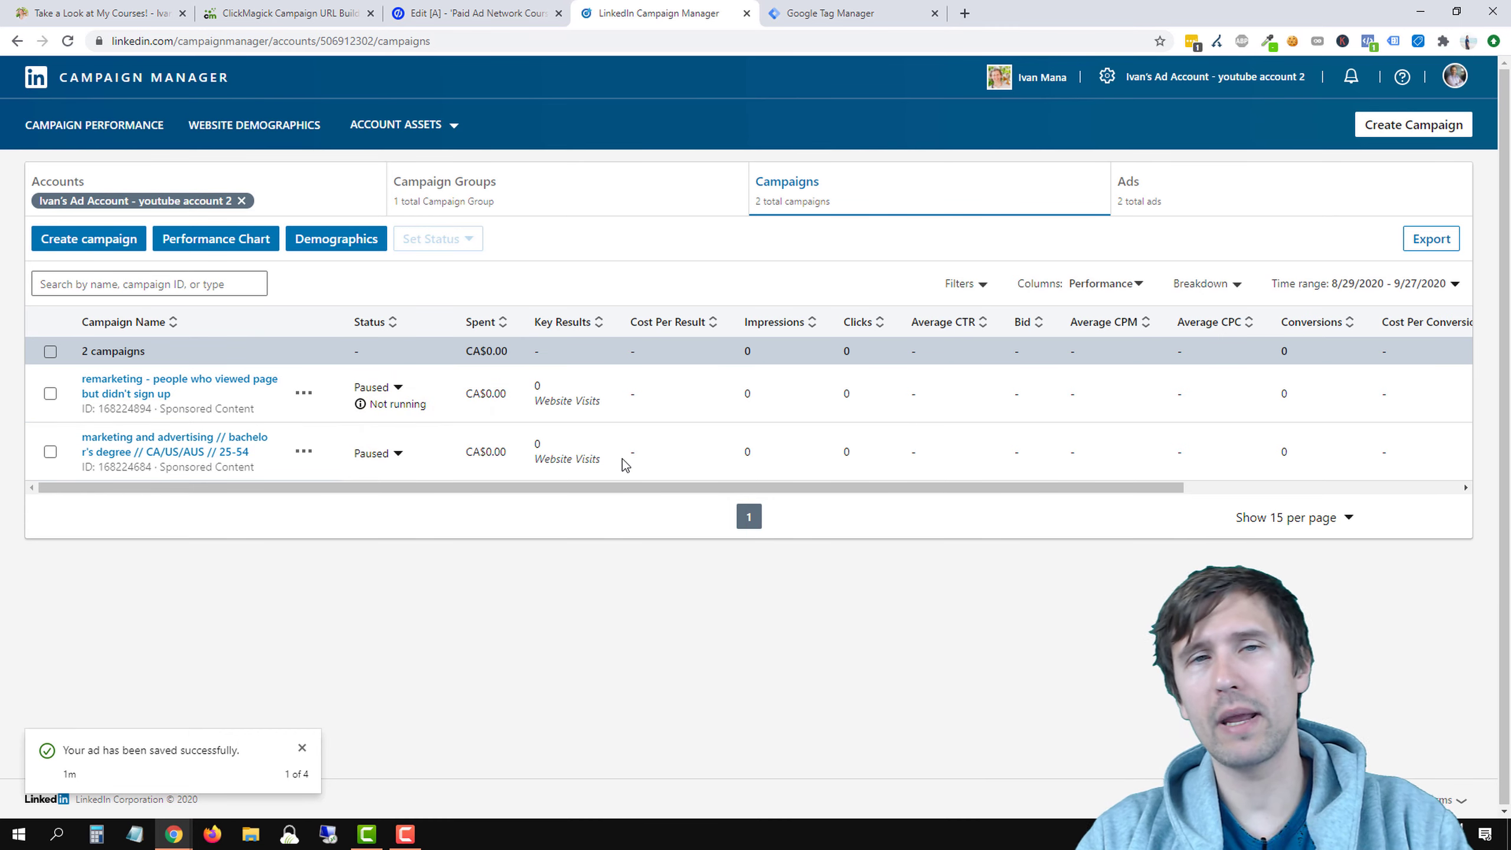